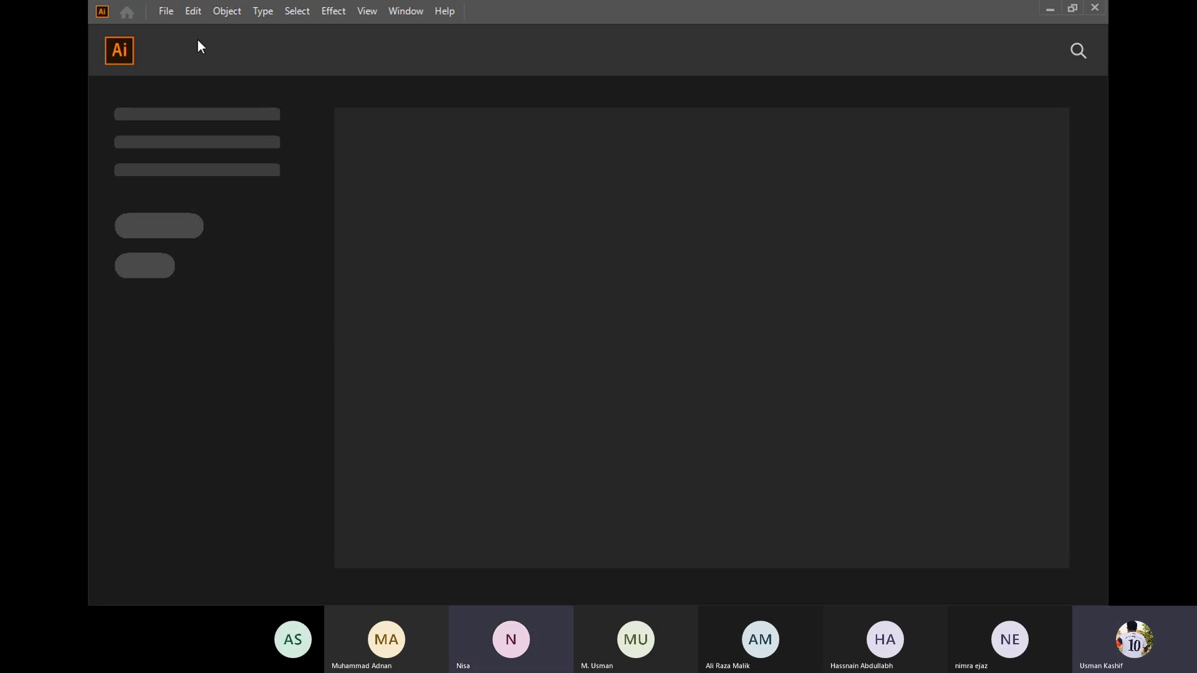
# - Start a new document and move the New Document dialog fully into view
pyautogui.click(166, 13)
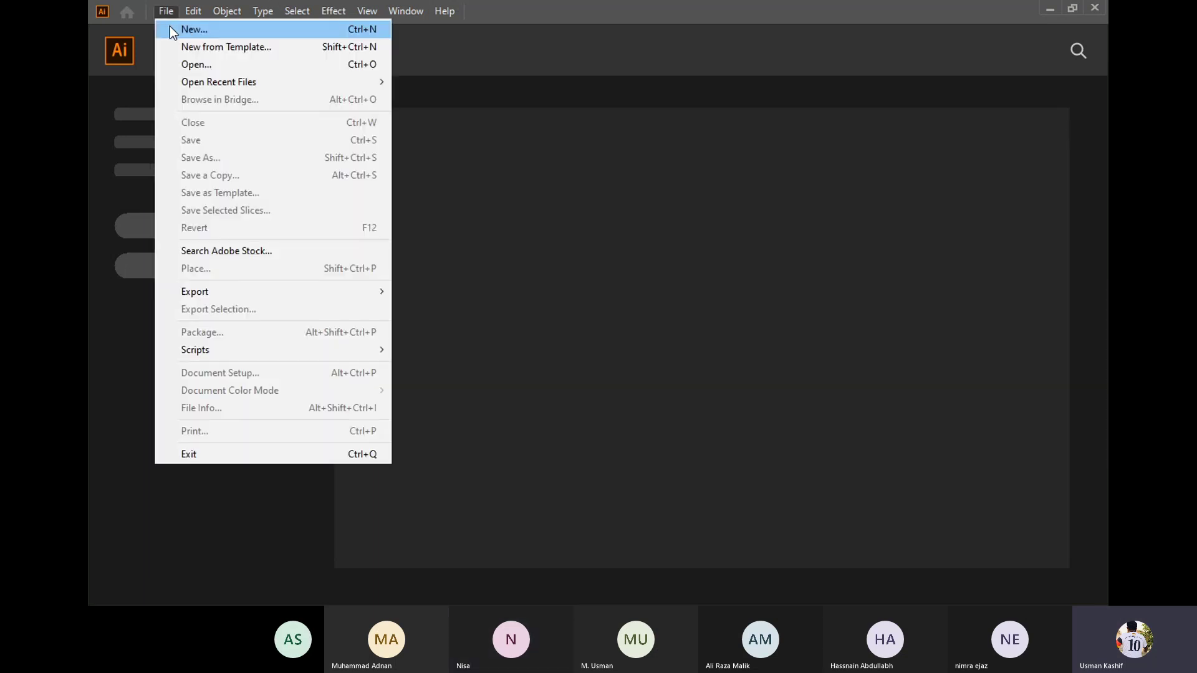
pyautogui.click(172, 30)
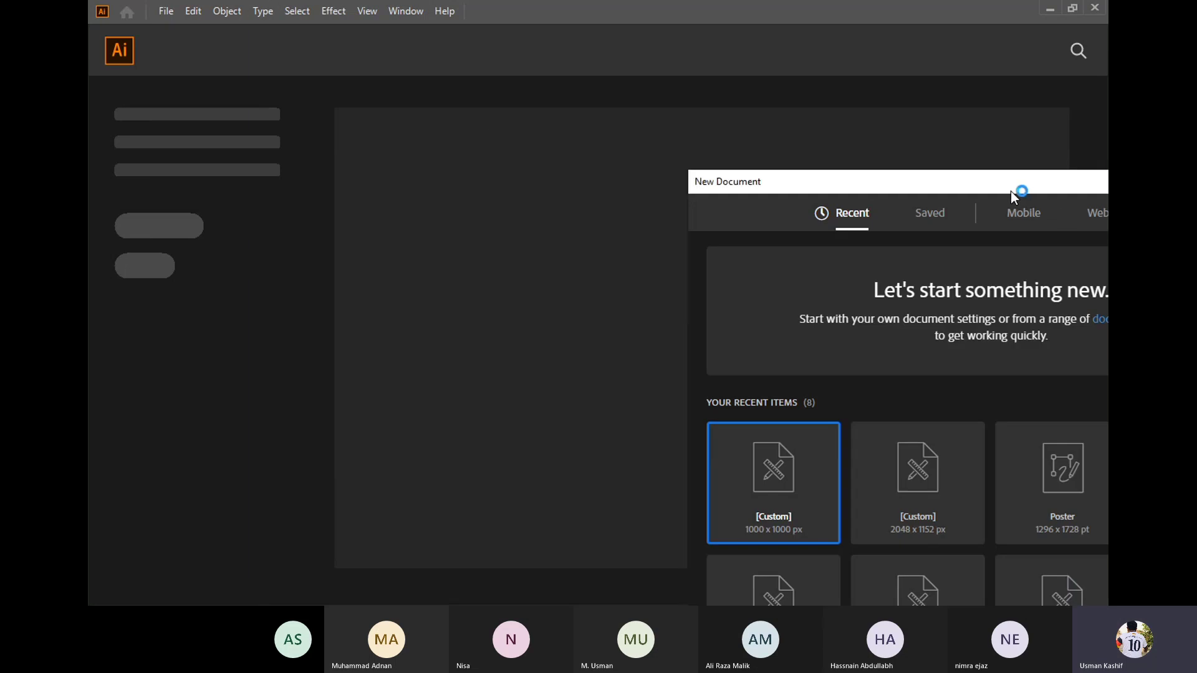
pyautogui.moveTo(1011, 192); pyautogui.dragTo(500, 58)
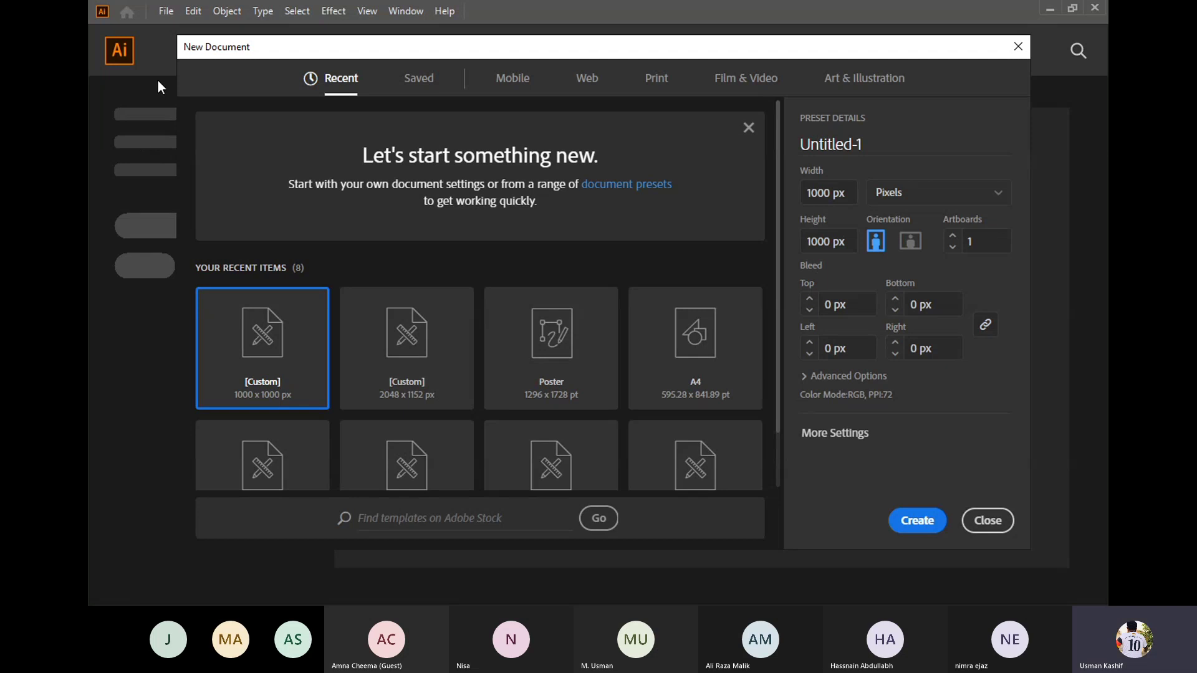
# - Examine the recent, saved and mobile document presets for the new document
pyautogui.scroll(-1, 686, 315)
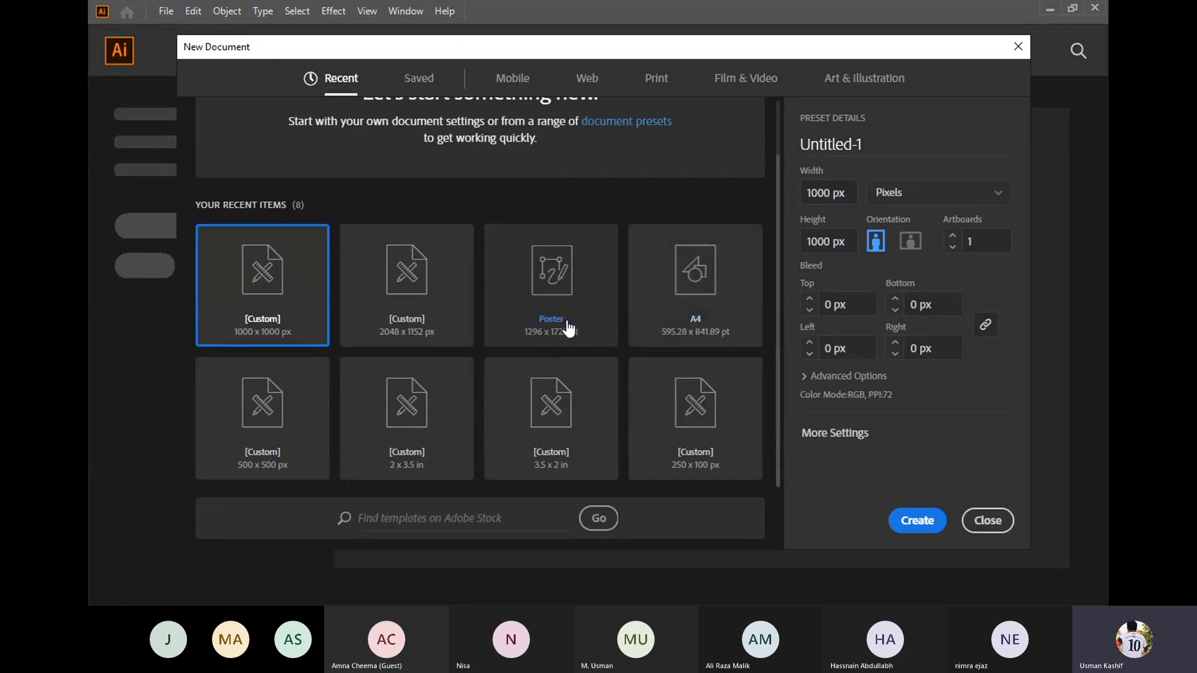
pyautogui.scroll(1, 268, 411)
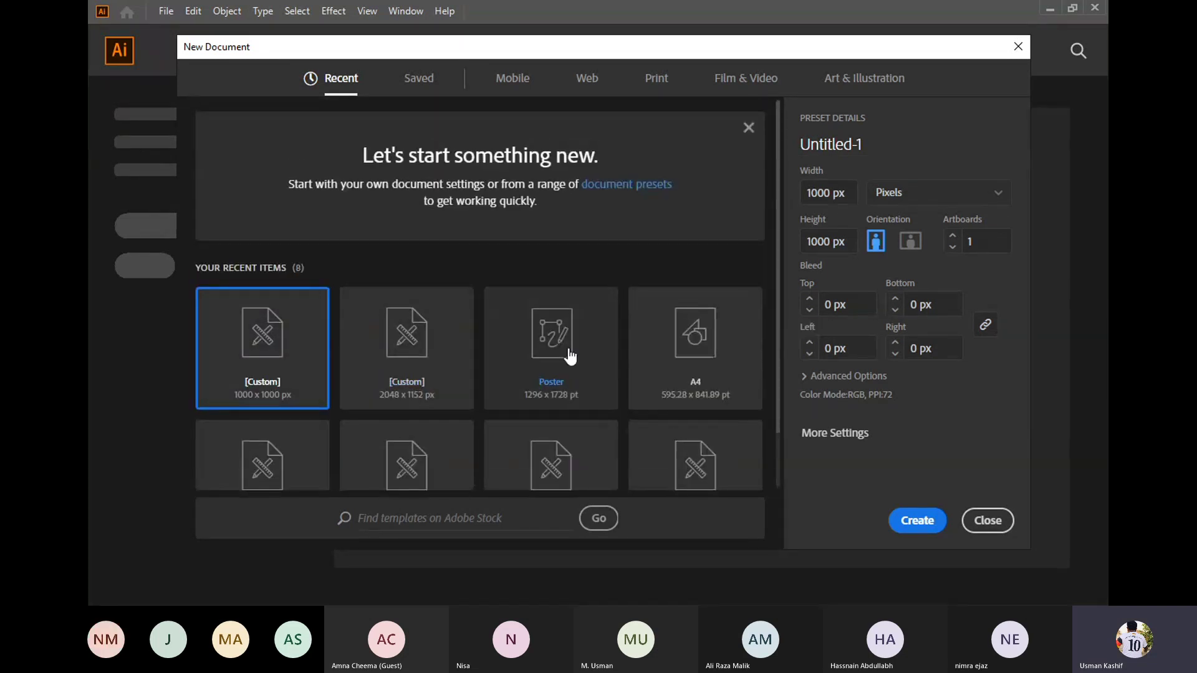
pyautogui.scroll(-1, 302, 400)
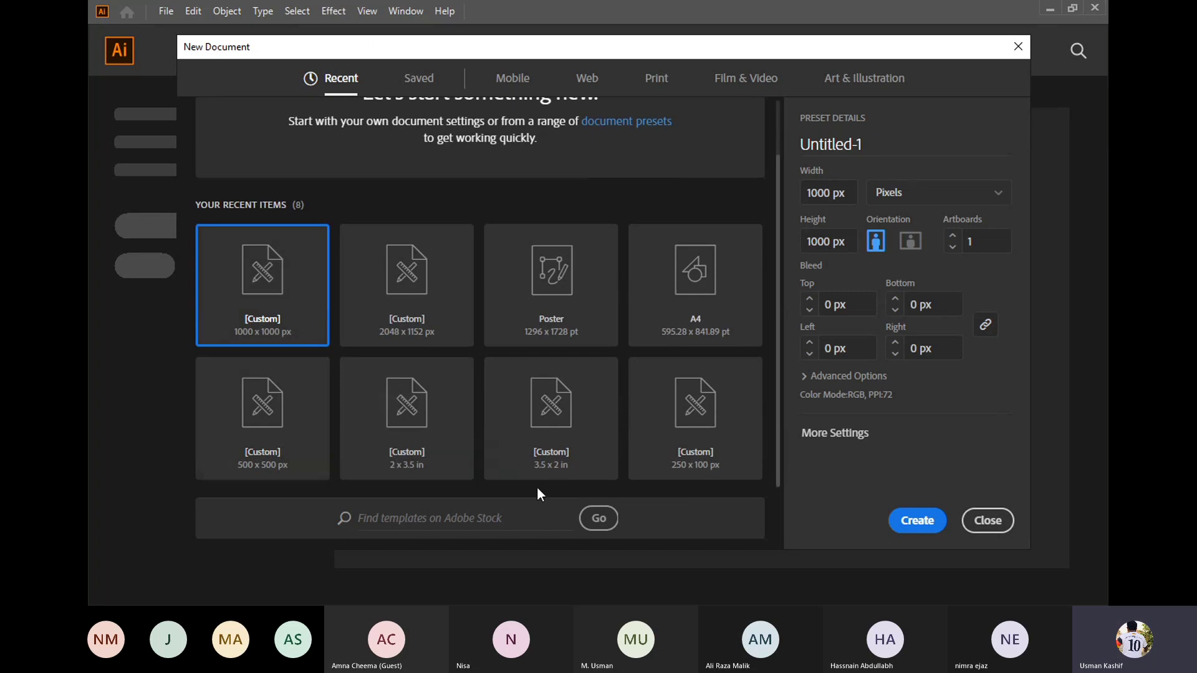
pyautogui.scroll(1, 435, 337)
pyautogui.click(412, 78)
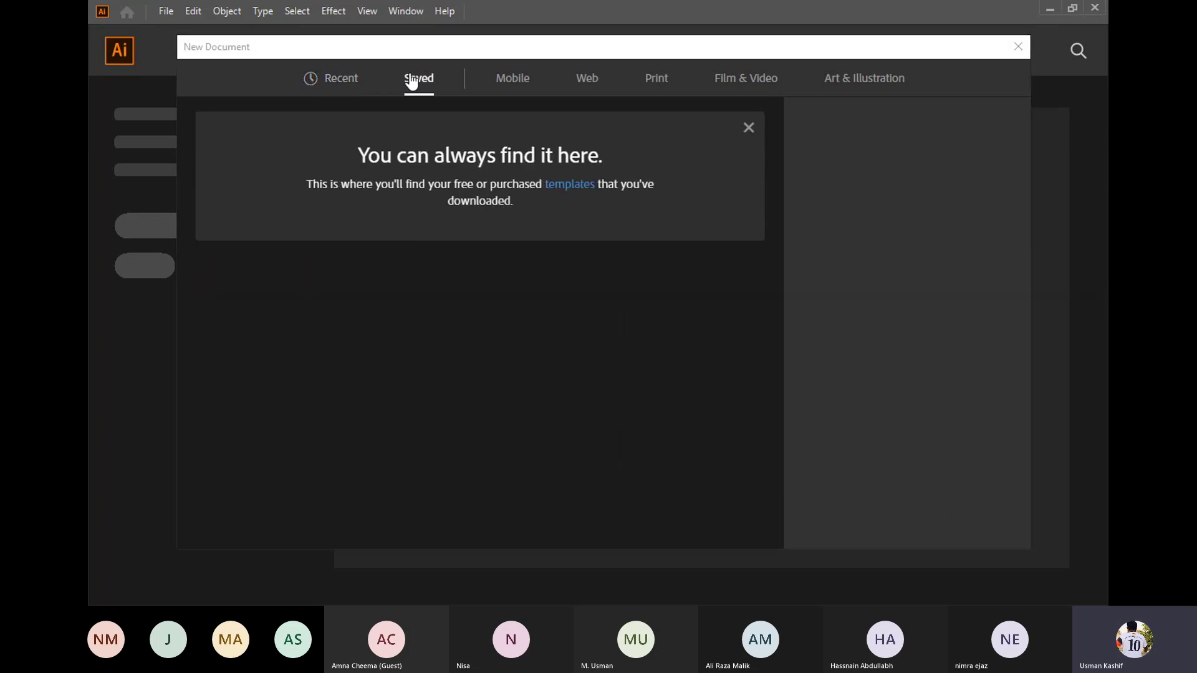
pyautogui.click(528, 92)
pyautogui.scroll(-2, 535, 156)
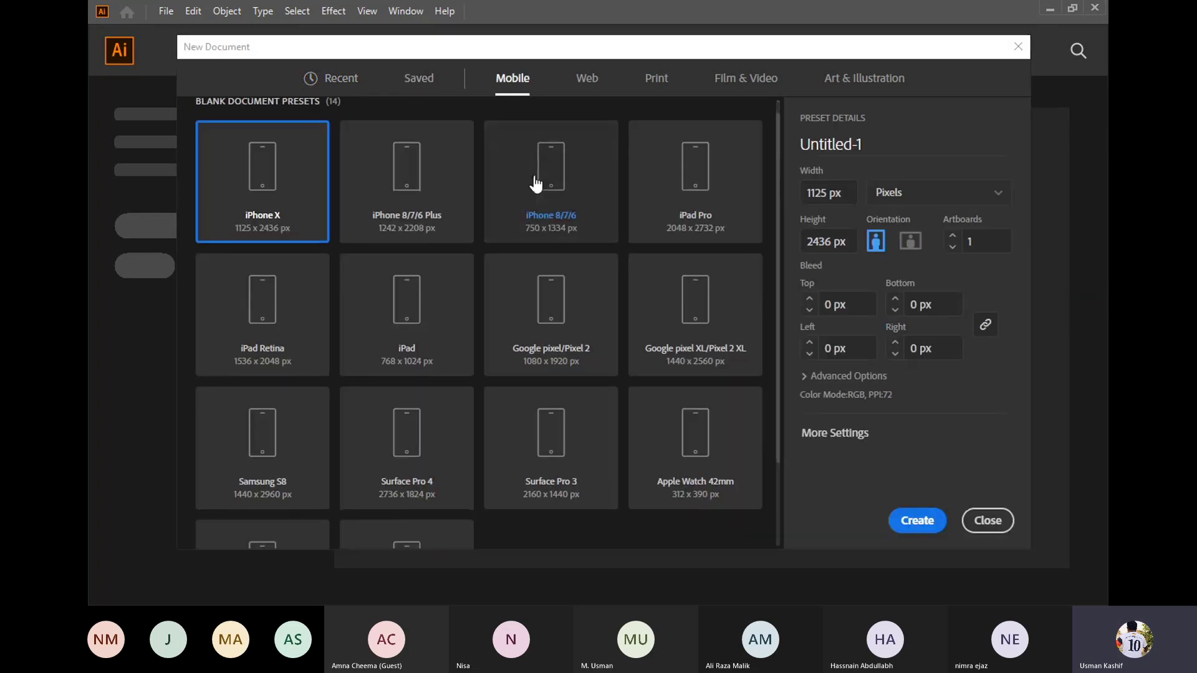
pyautogui.scroll(2, 597, 212)
# - Examine the Web, Print, Film & Video and Art & Illustration presets, and return to the recent presets
pyautogui.click(585, 77)
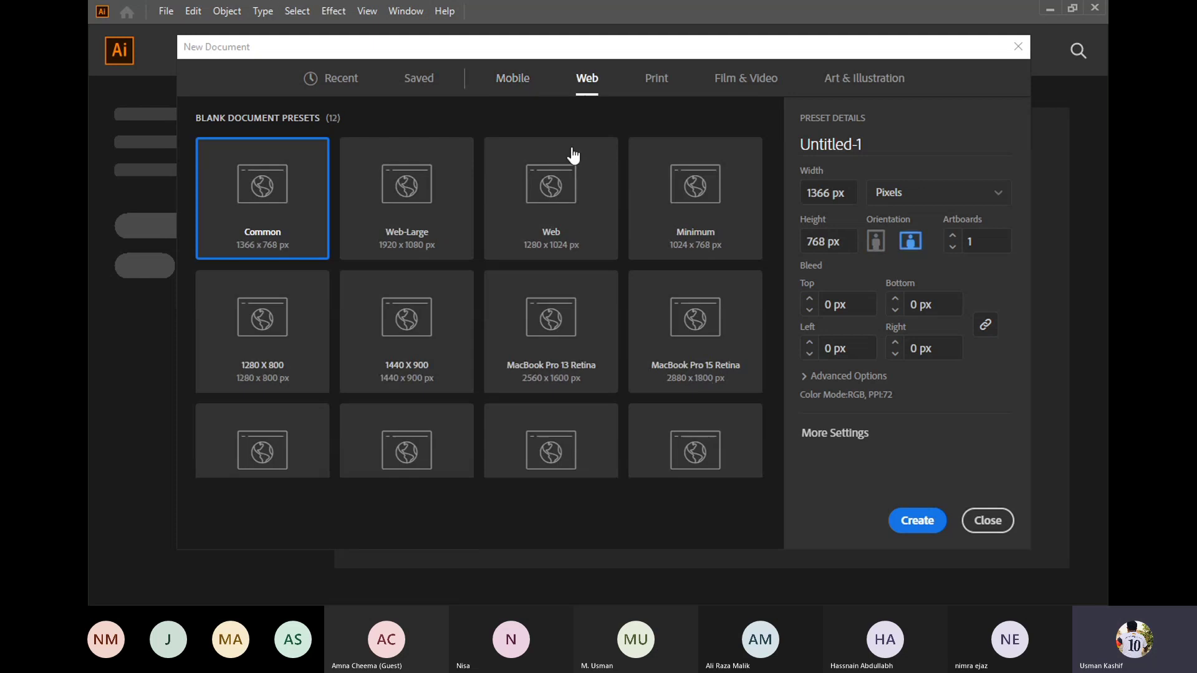
pyautogui.click(529, 307)
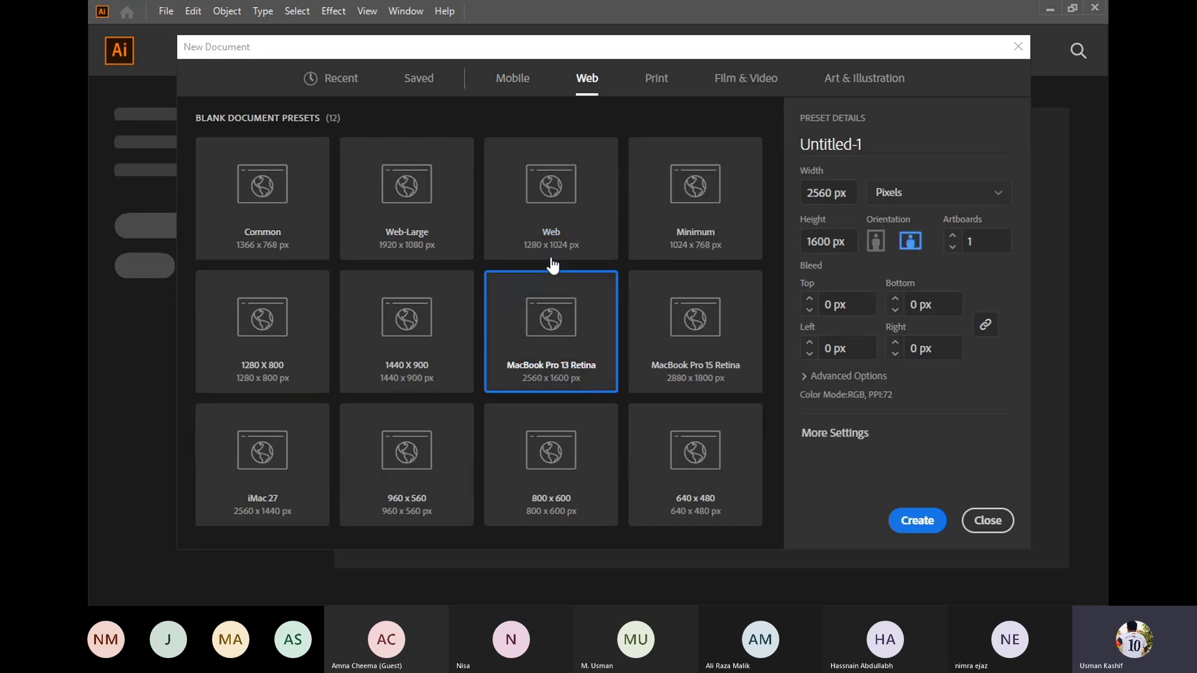
pyautogui.click(658, 87)
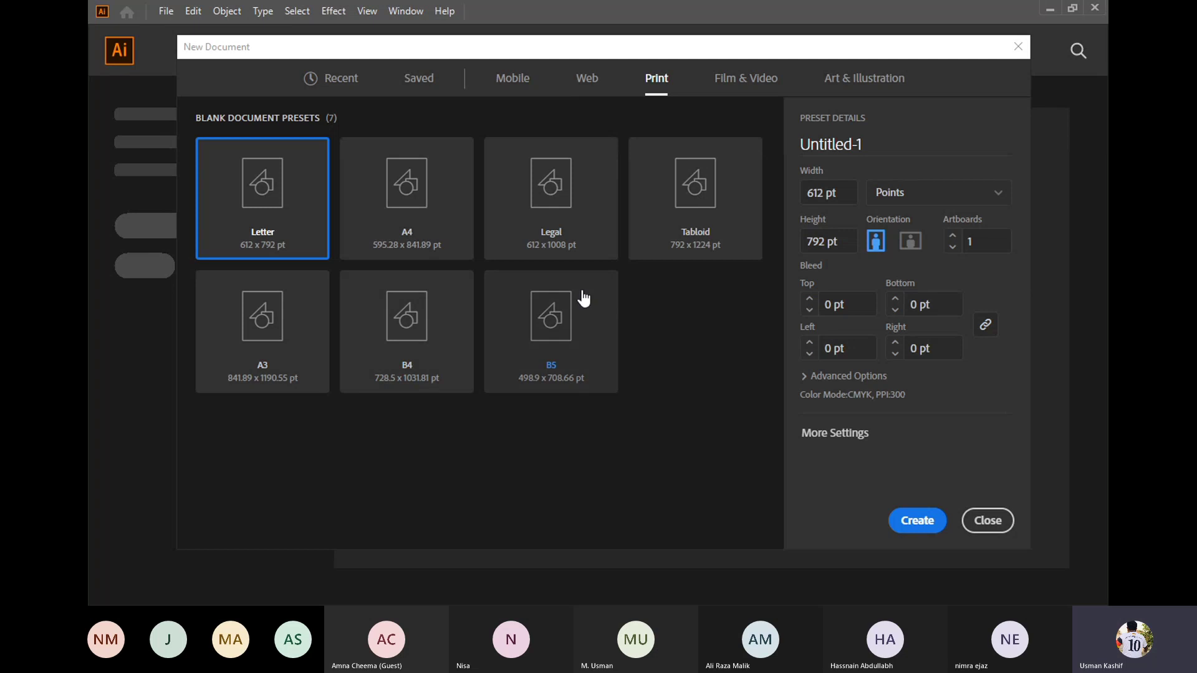
pyautogui.click(755, 91)
pyautogui.click(836, 83)
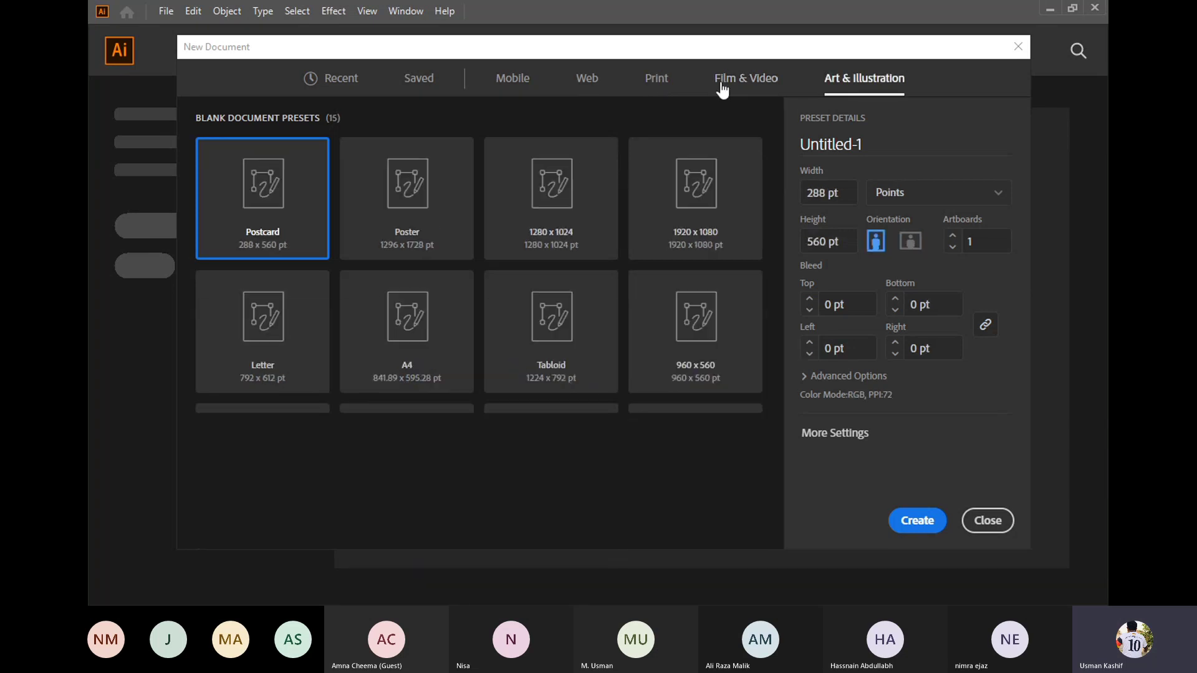
pyautogui.click(513, 81)
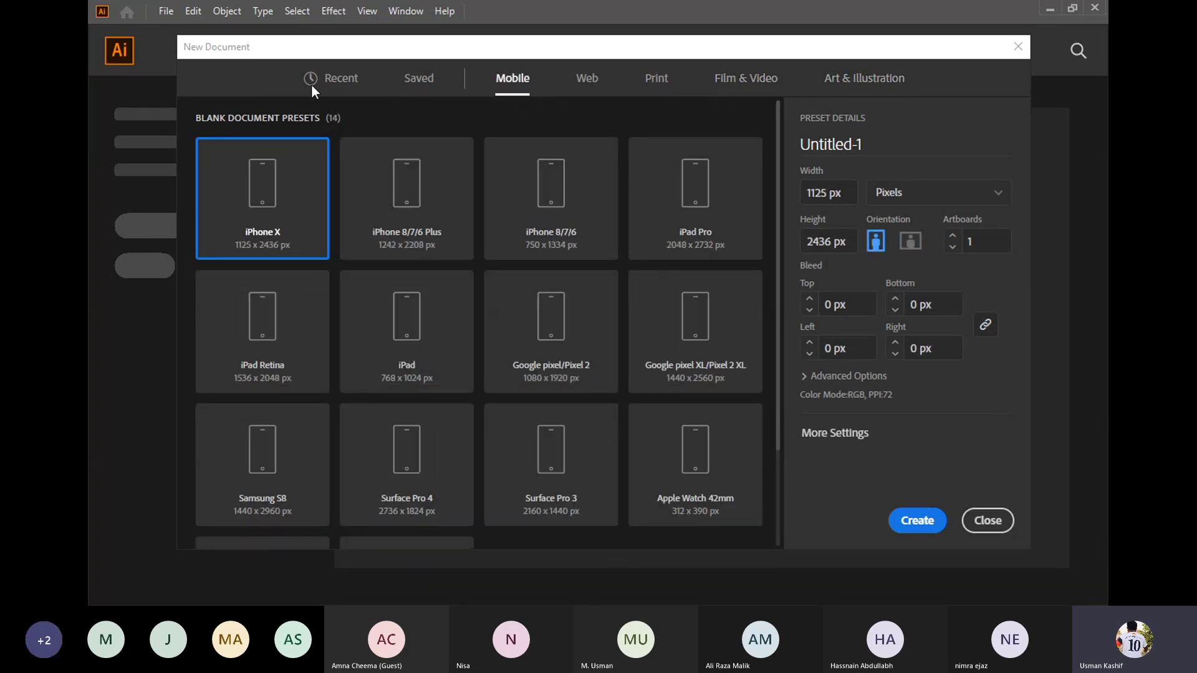
pyautogui.click(340, 85)
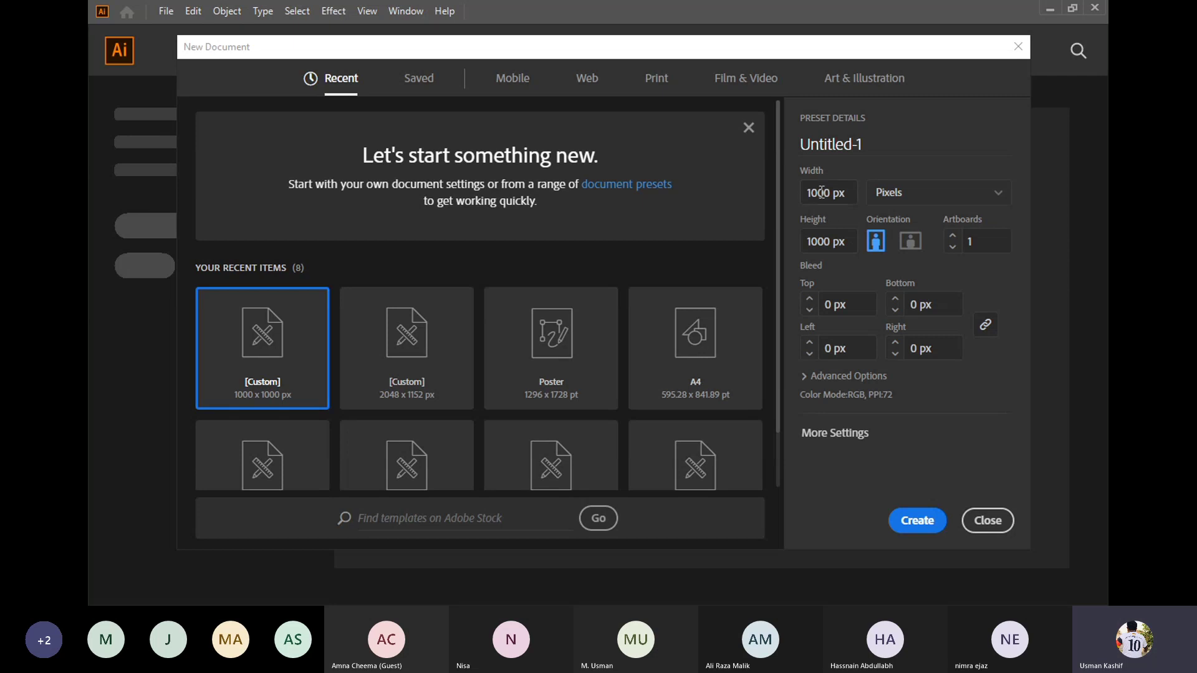
# - Examine the new document's width, height, available units and artboard count settings
pyautogui.moveTo(825, 193); pyautogui.dragTo(785, 199)
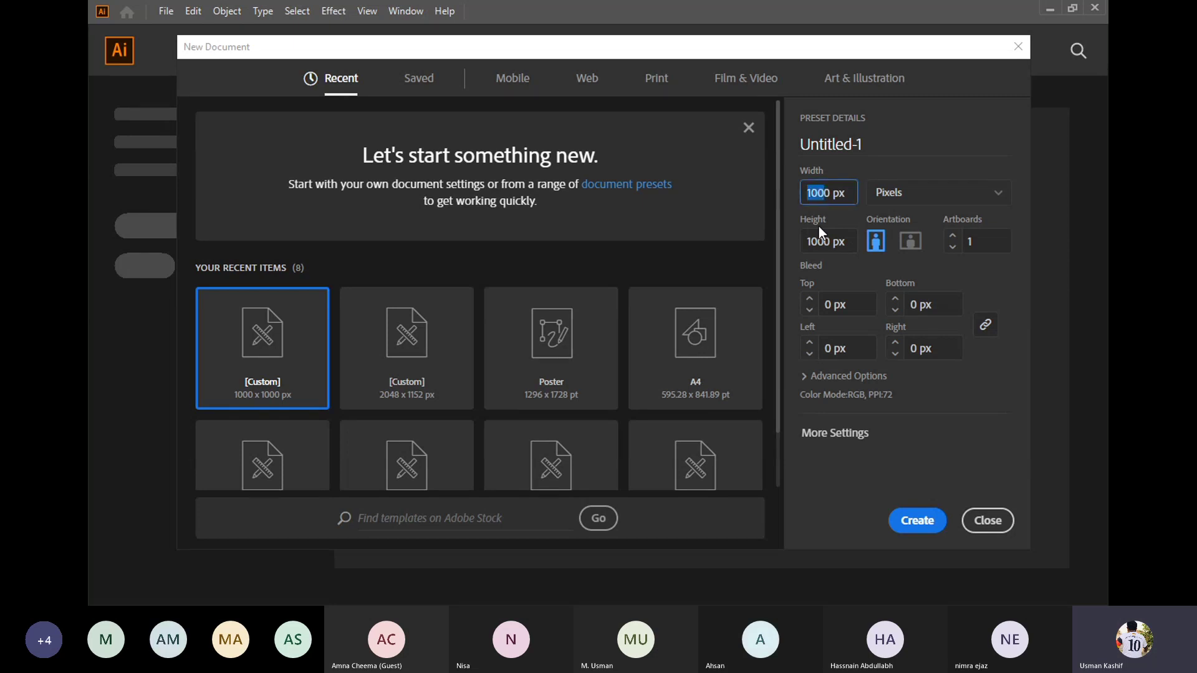
pyautogui.moveTo(829, 241); pyautogui.dragTo(783, 242)
pyautogui.click(938, 198)
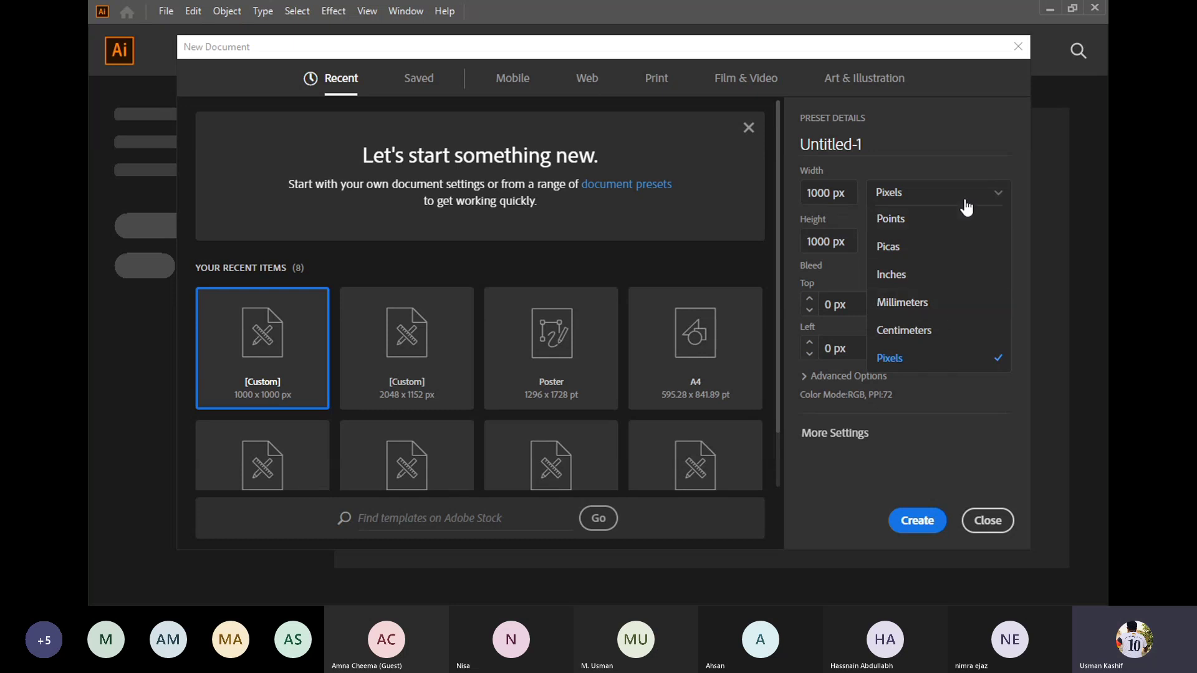
pyautogui.click(982, 120)
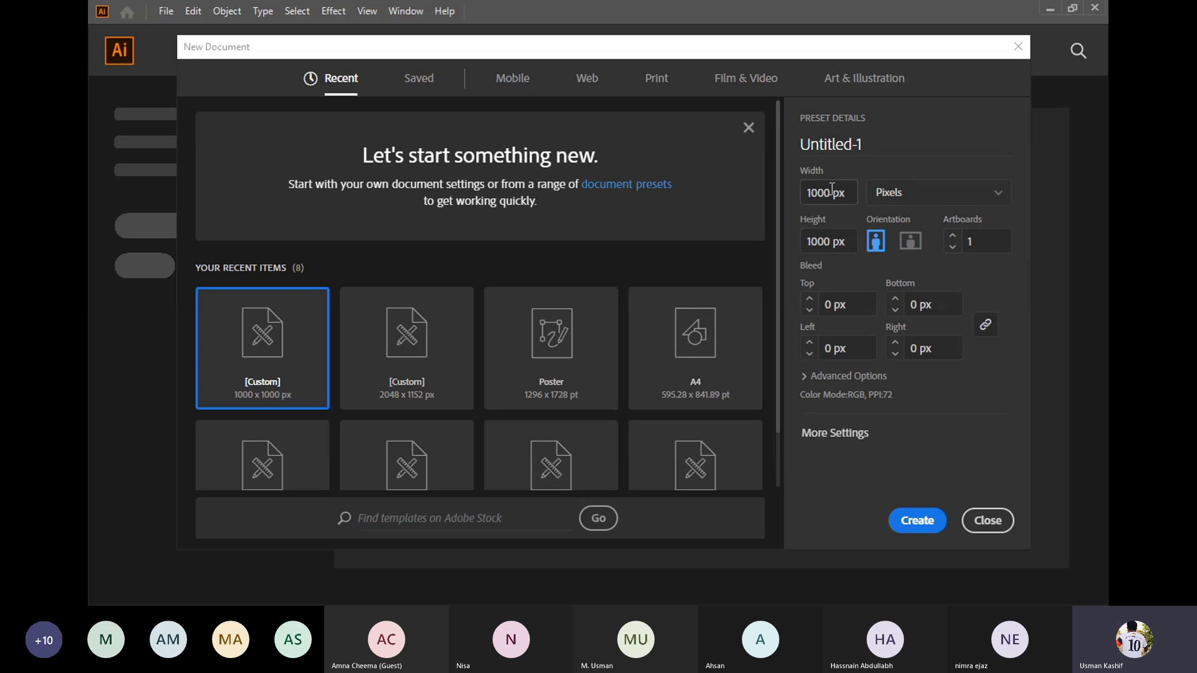
pyautogui.click(966, 241)
pyautogui.click(1019, 143)
# - Try inches as the document unit while raising and lowering the top bleed, and switch the unit back to pixels
pyautogui.click(921, 193)
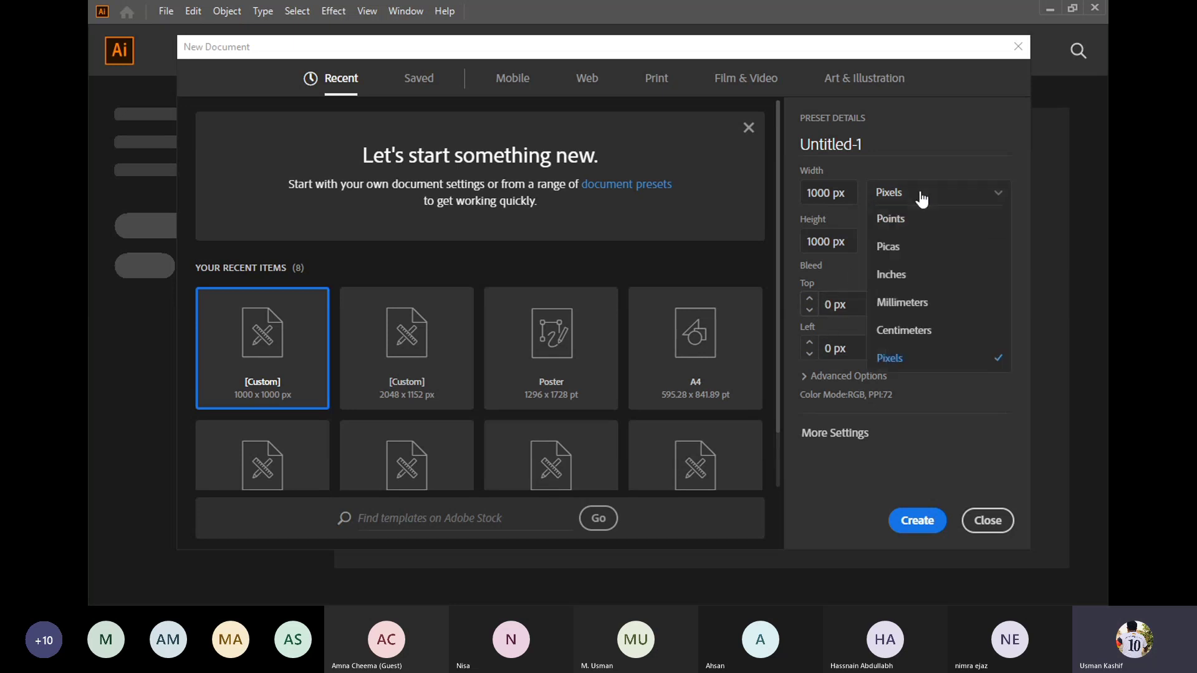
pyautogui.click(906, 276)
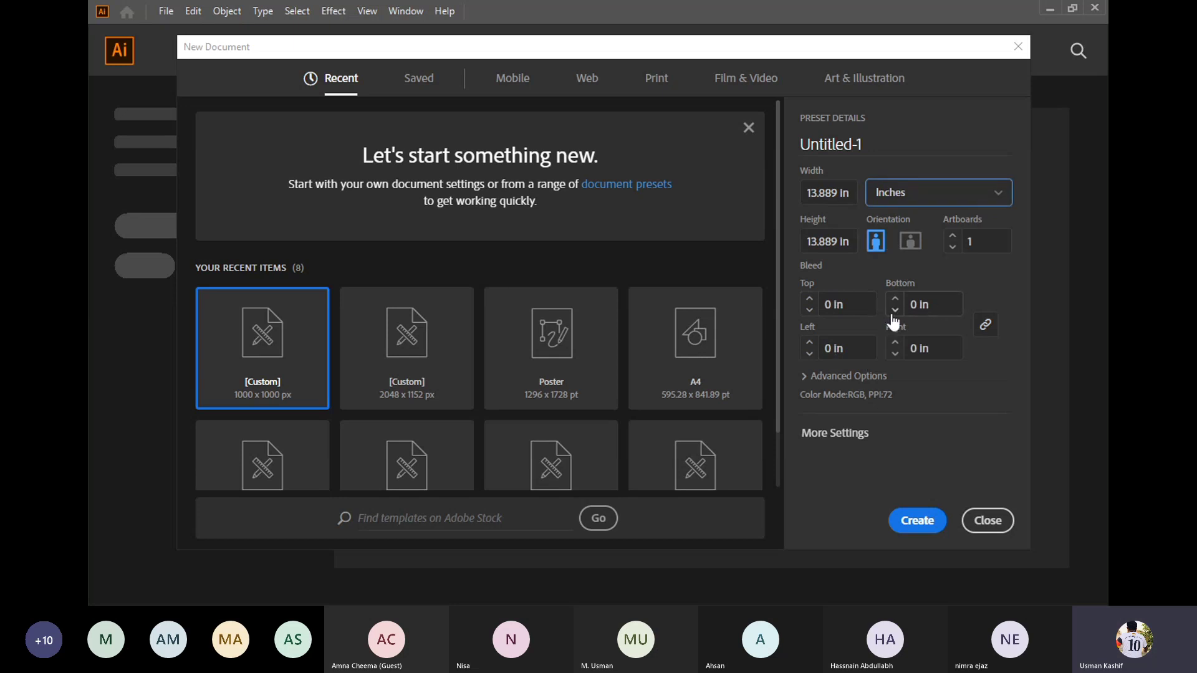
pyautogui.click(809, 300)
pyautogui.click(809, 300)
pyautogui.click(809, 310)
pyautogui.click(809, 309)
pyautogui.click(946, 197)
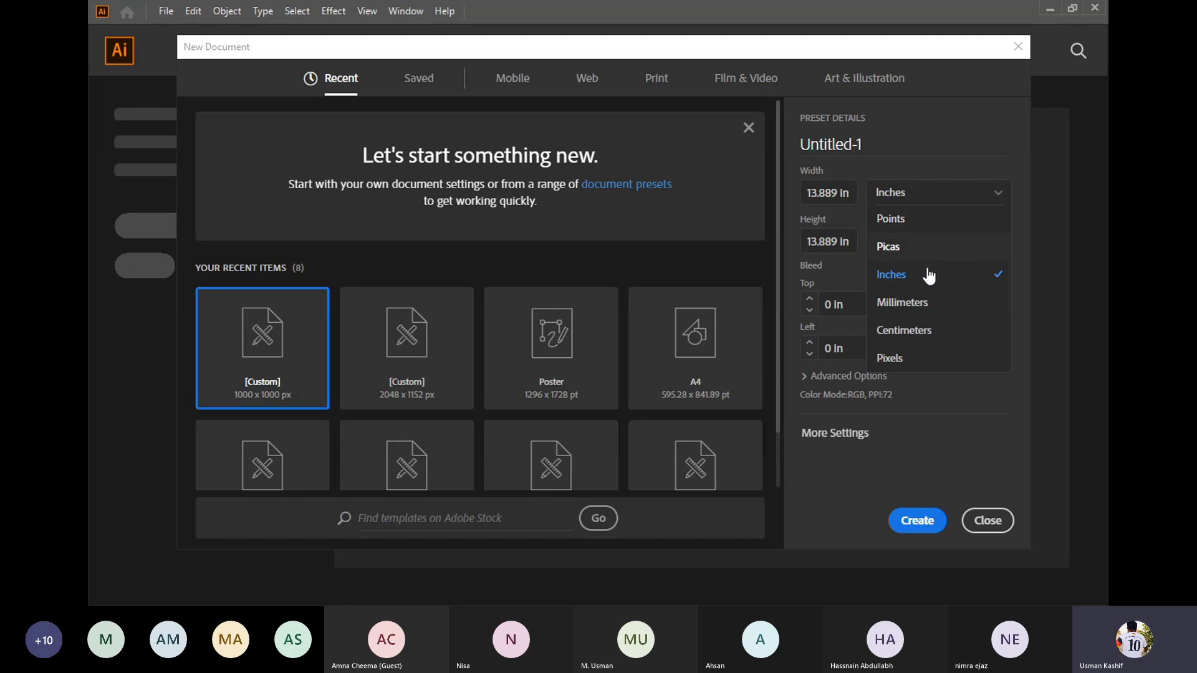
pyautogui.click(912, 360)
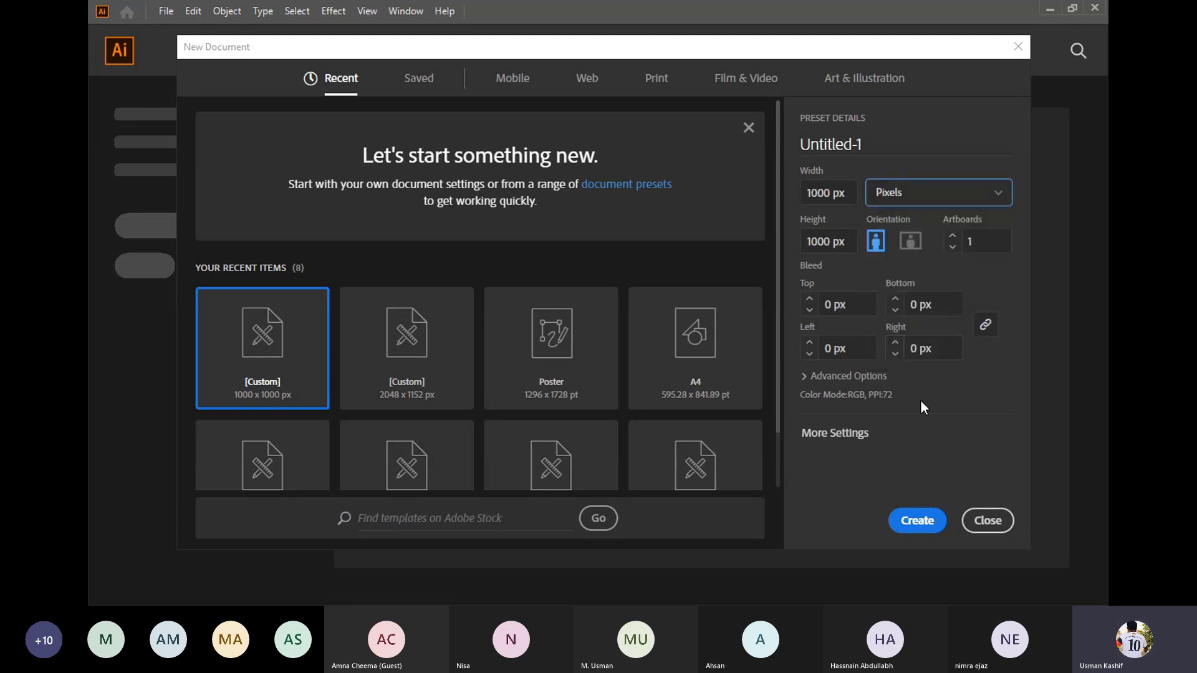
# - Expand the advanced options, check the color mode choices, and set Raster Effects to High (300 ppi)
pyautogui.click(805, 377)
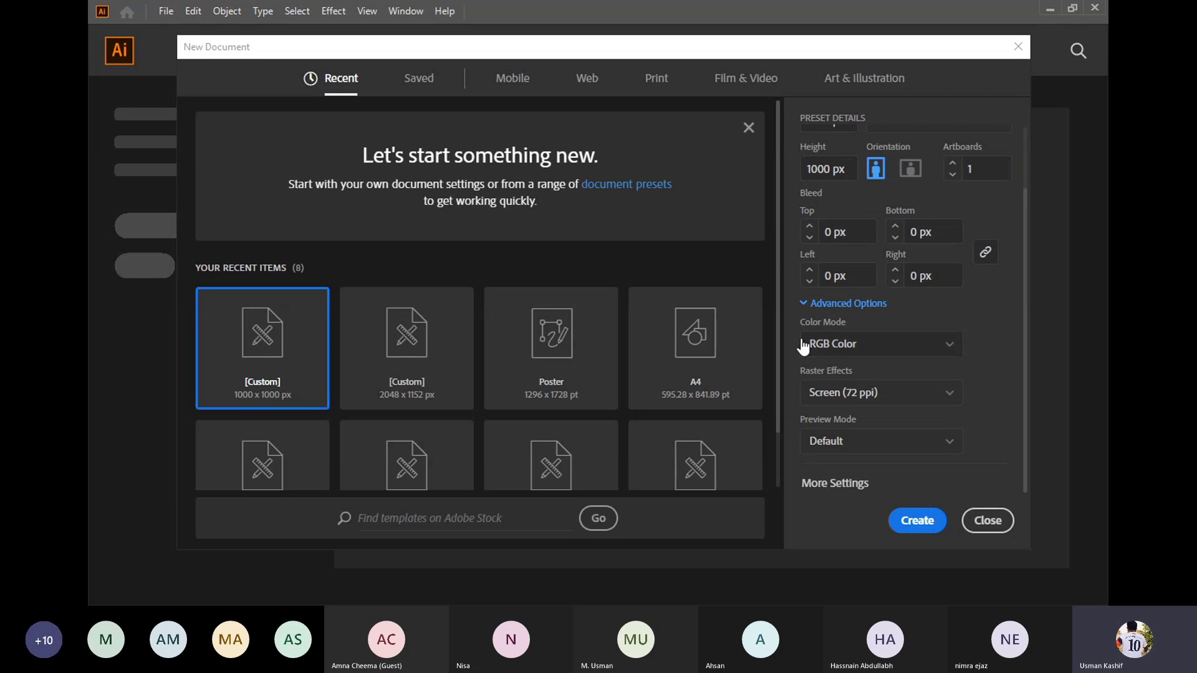
pyautogui.click(901, 355)
pyautogui.click(901, 352)
pyautogui.click(904, 397)
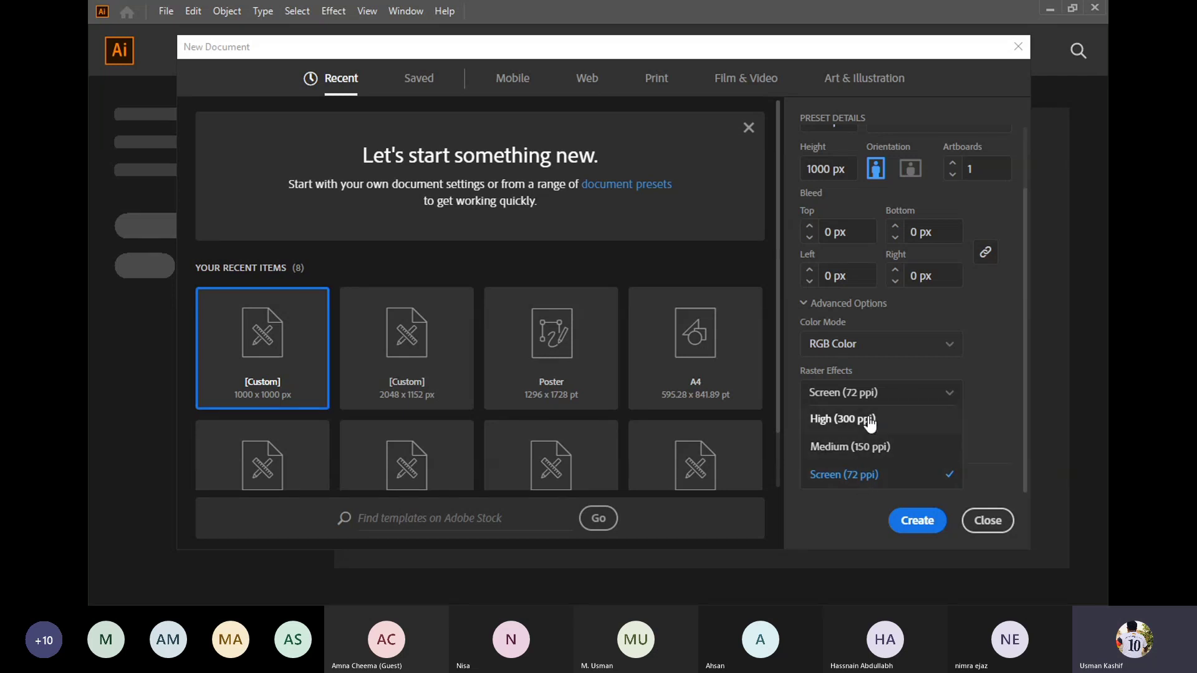
pyautogui.click(847, 418)
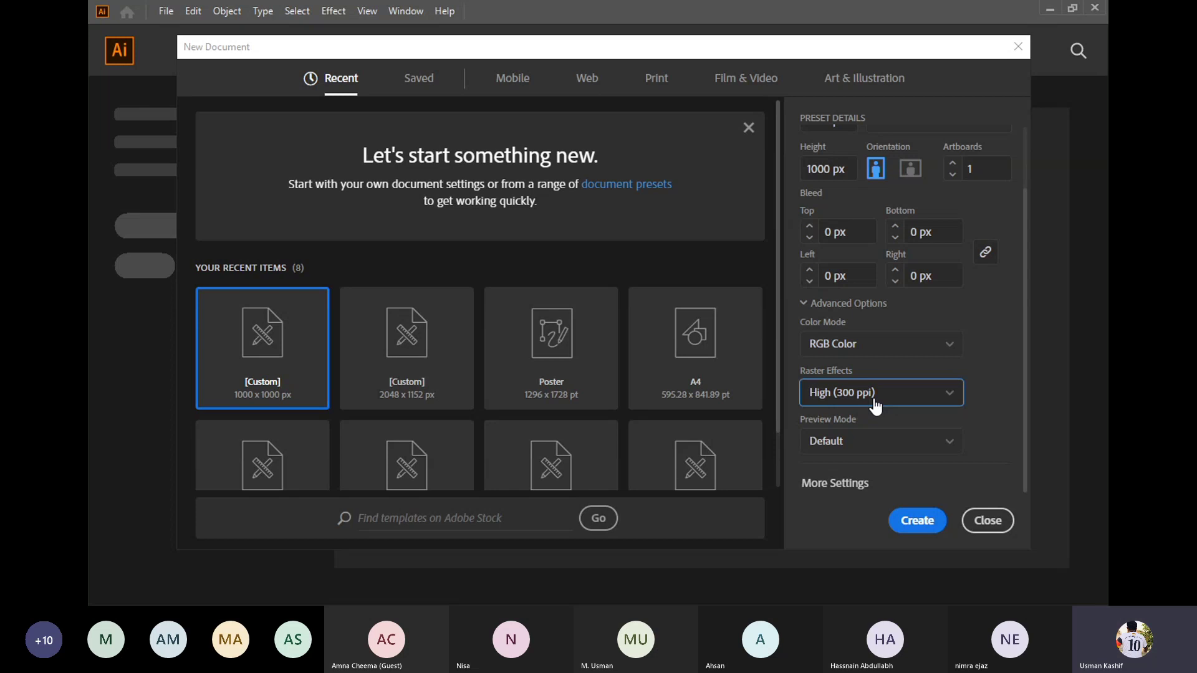
# - Try Screen (72 ppi) and Medium (150 ppi) for Raster Effects, and restore High (300 ppi)
pyautogui.click(875, 402)
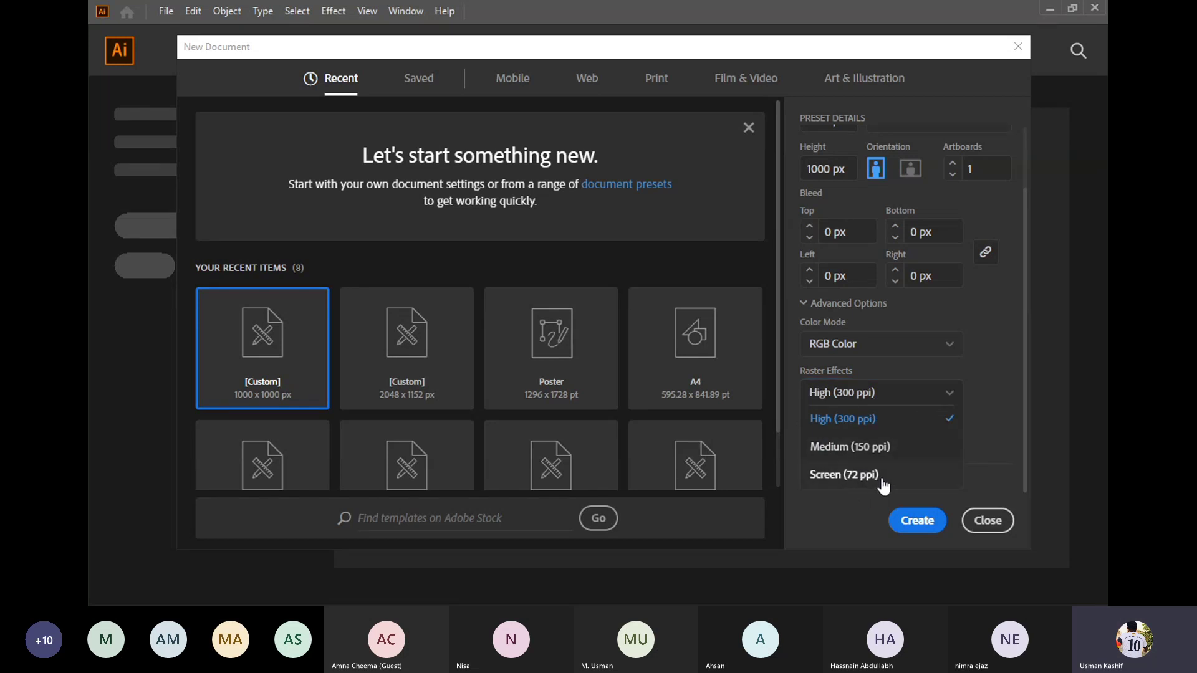
pyautogui.click(881, 479)
pyautogui.click(865, 393)
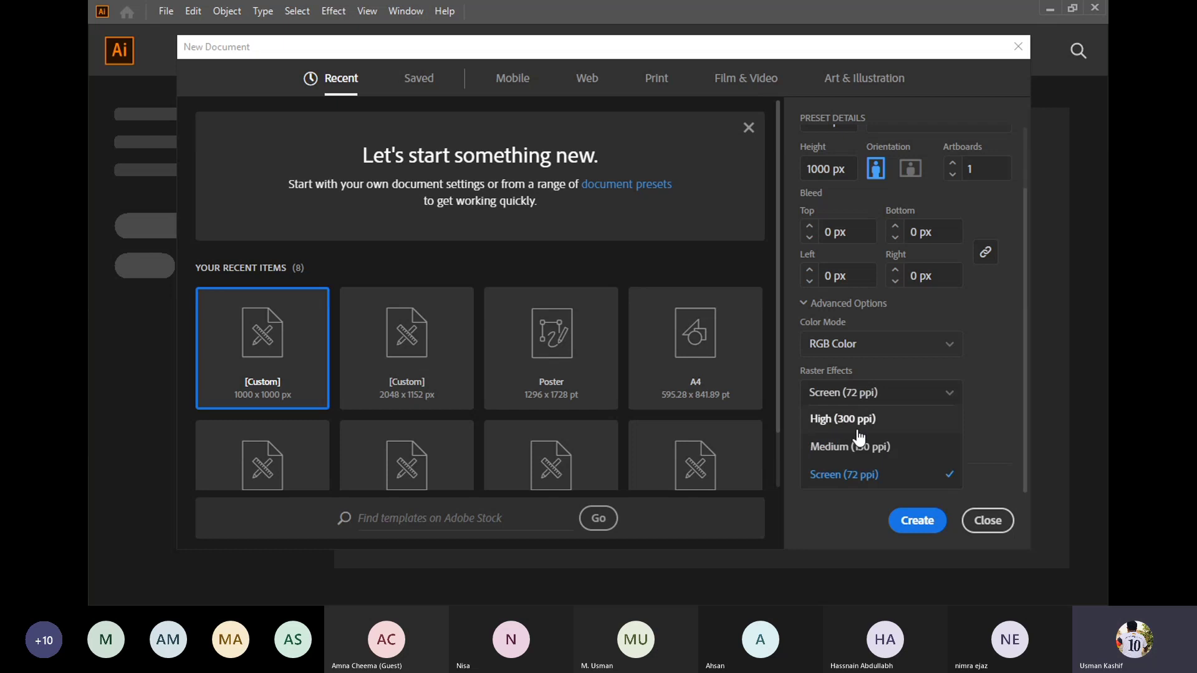
pyautogui.click(863, 421)
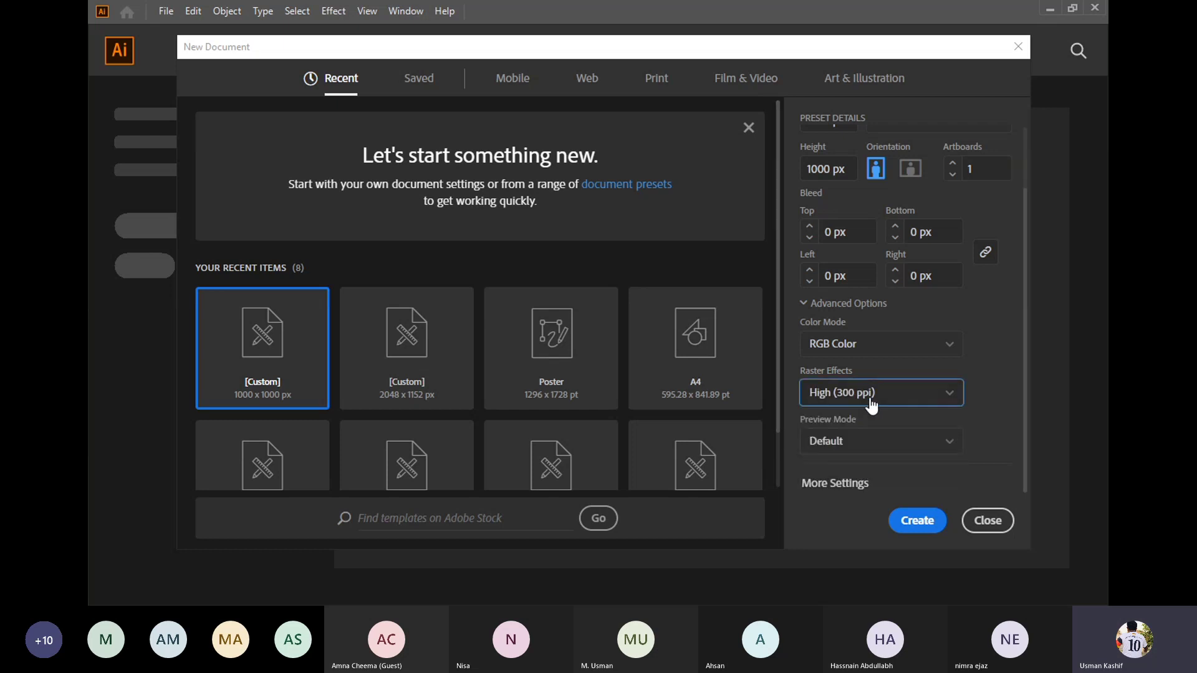
pyautogui.click(870, 400)
pyautogui.click(872, 448)
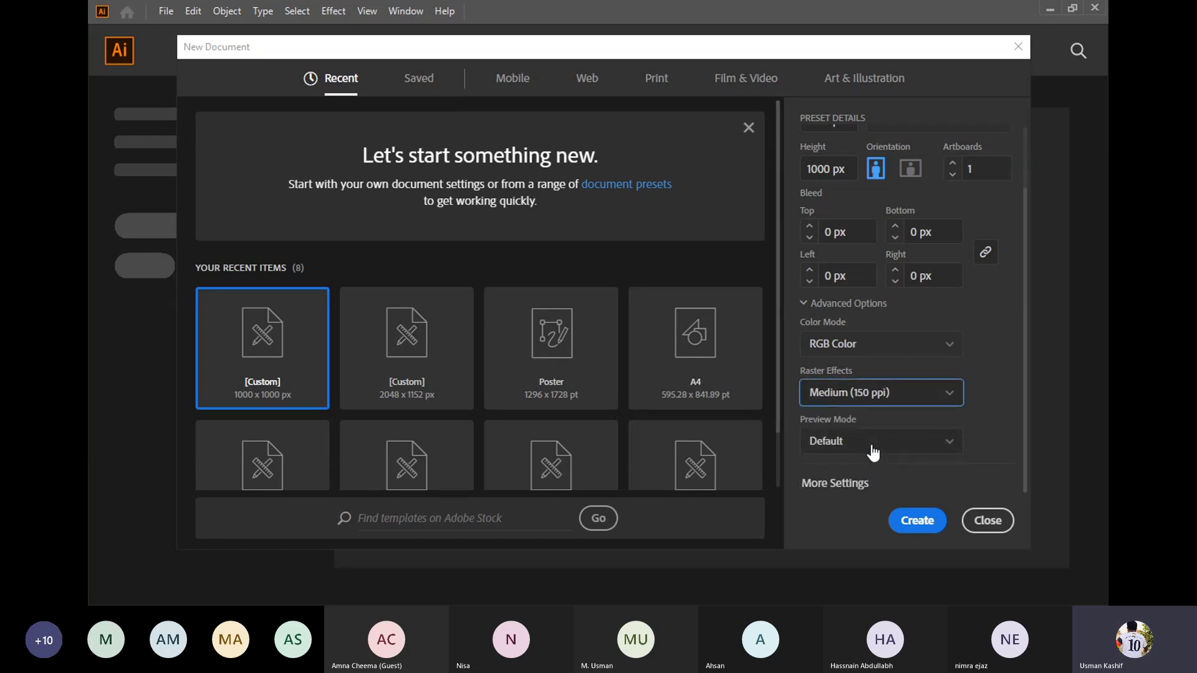
pyautogui.click(871, 394)
pyautogui.click(854, 419)
# - Collapse the advanced options and create the 1000 x 1000 px RGB document
pyautogui.scroll(1, 945, 427)
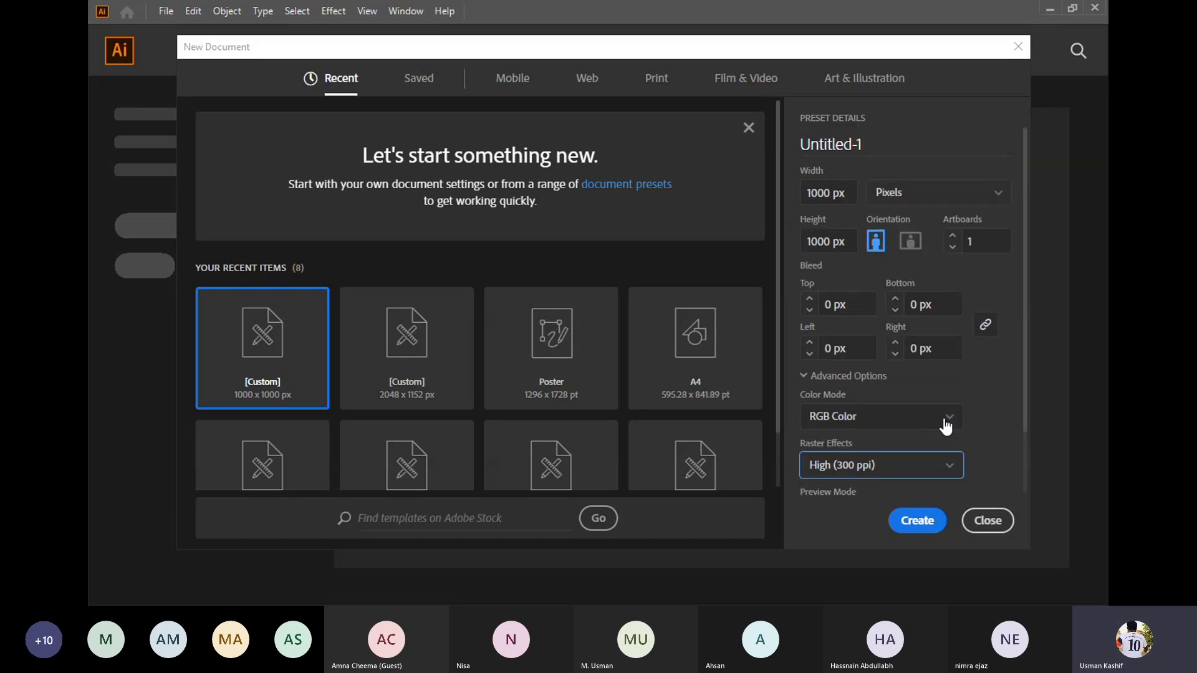
pyautogui.click(802, 378)
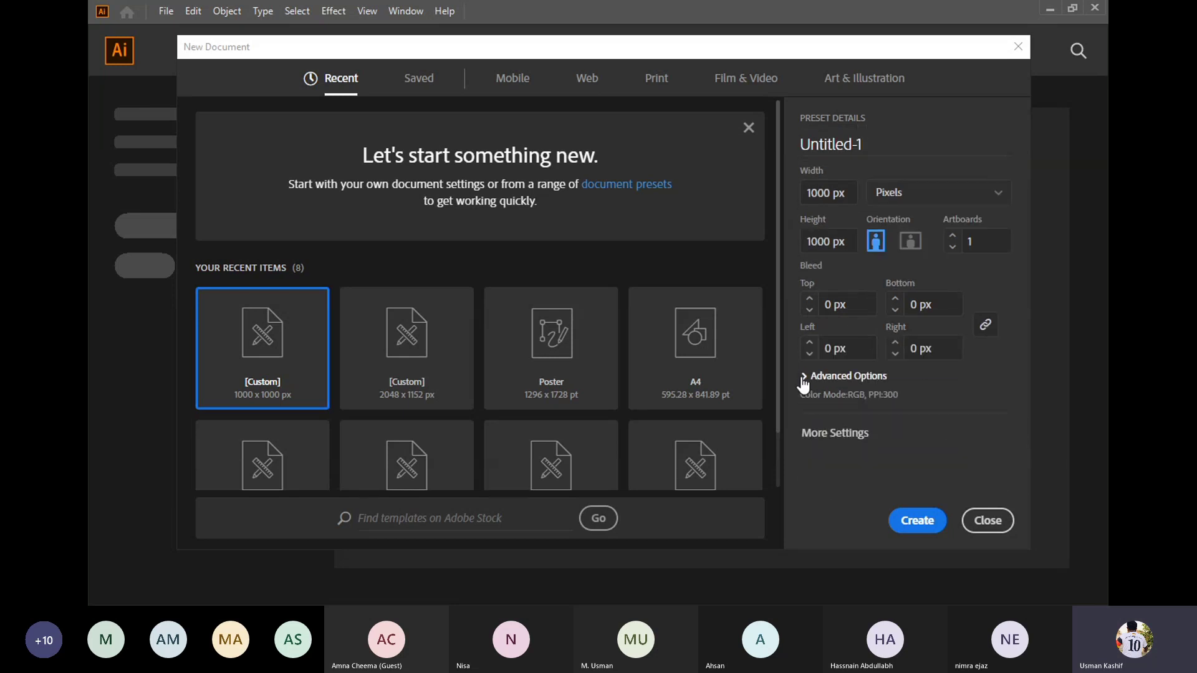
pyautogui.click(925, 531)
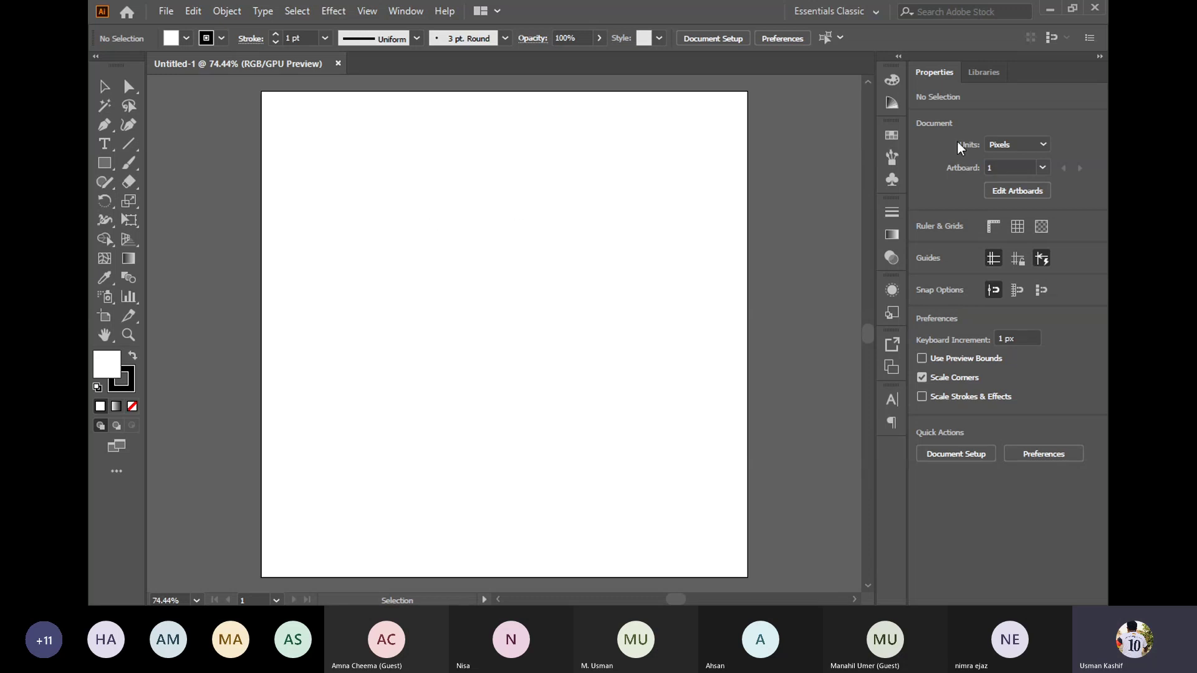
# - Try the Essentials workspace, and switch back to Essentials Classic
pyautogui.click(877, 13)
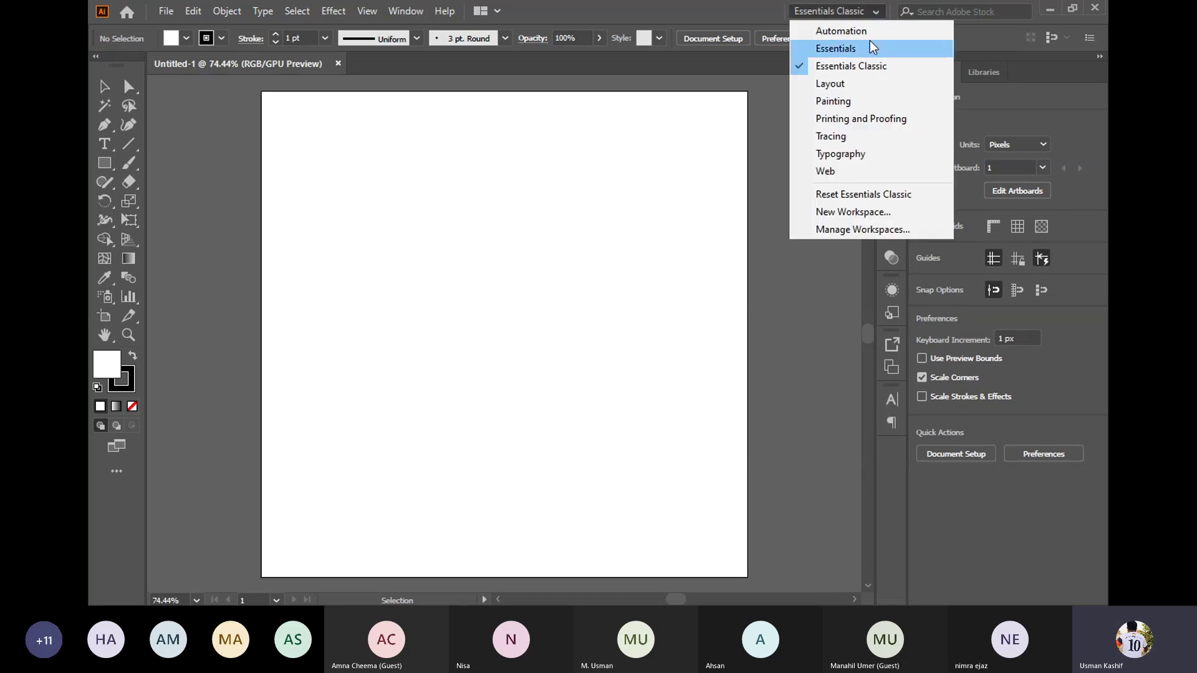
pyautogui.click(867, 42)
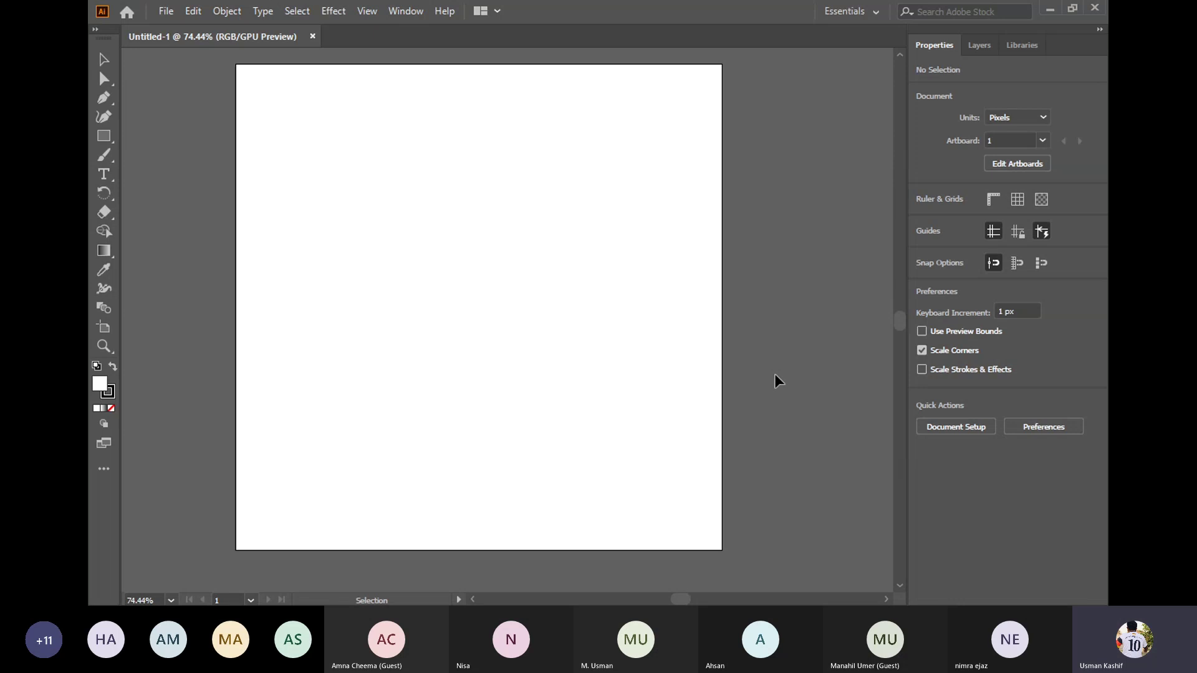
pyautogui.click(857, 17)
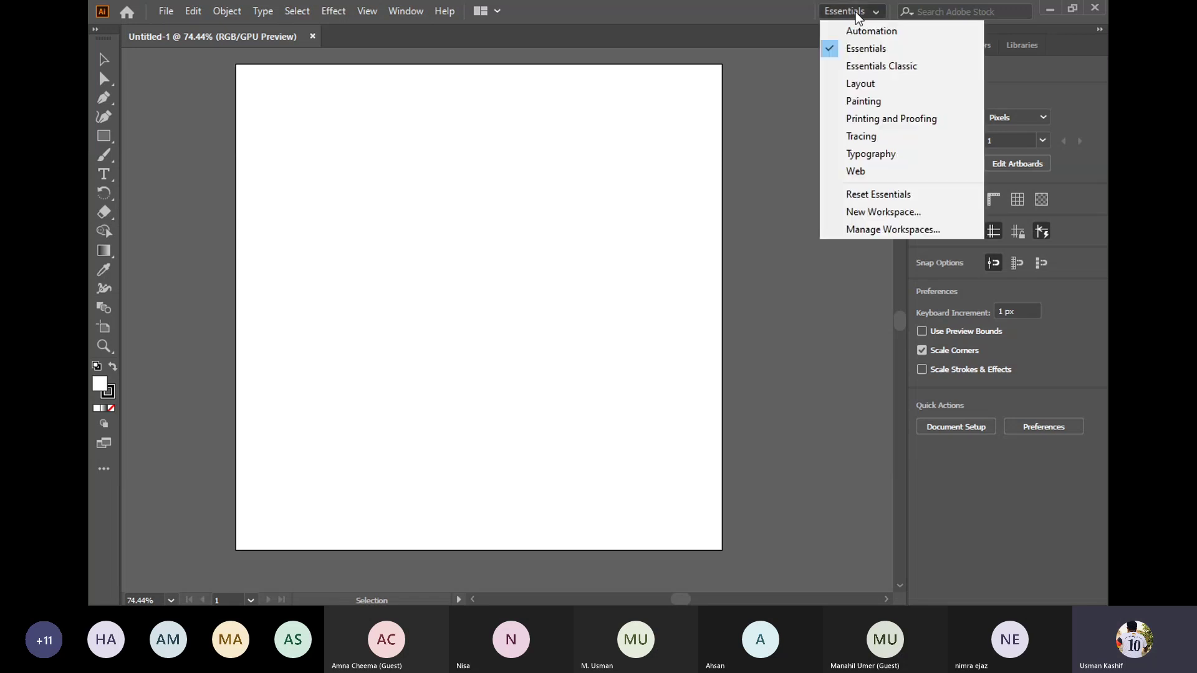
pyautogui.click(871, 69)
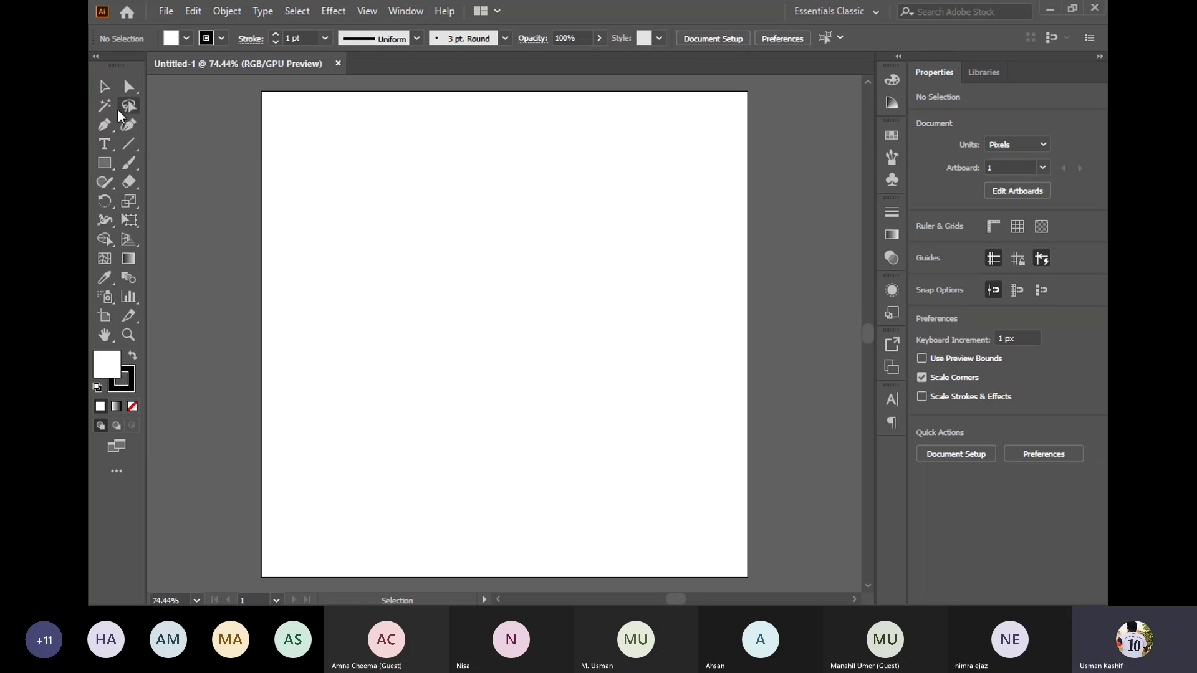
# - Try the Line Segment, Eraser and Rectangle tools, return to the Selection tool, and toggle the toolbar's column layout and back
pyautogui.press('\\')
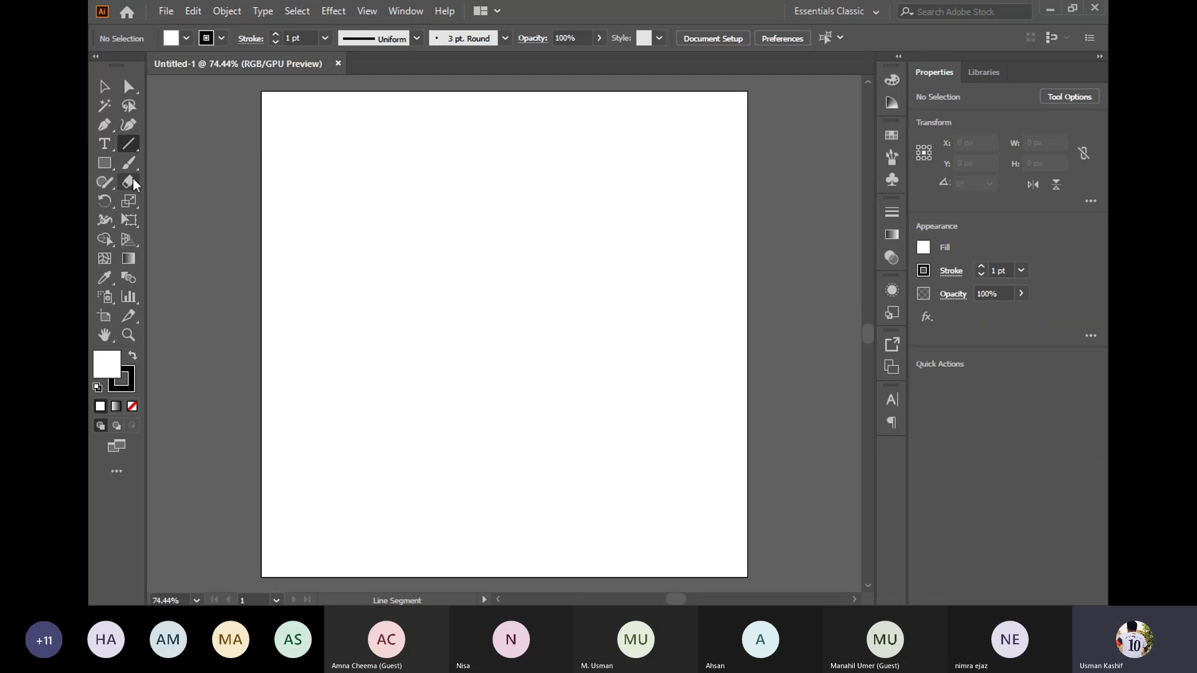
pyautogui.click(131, 182)
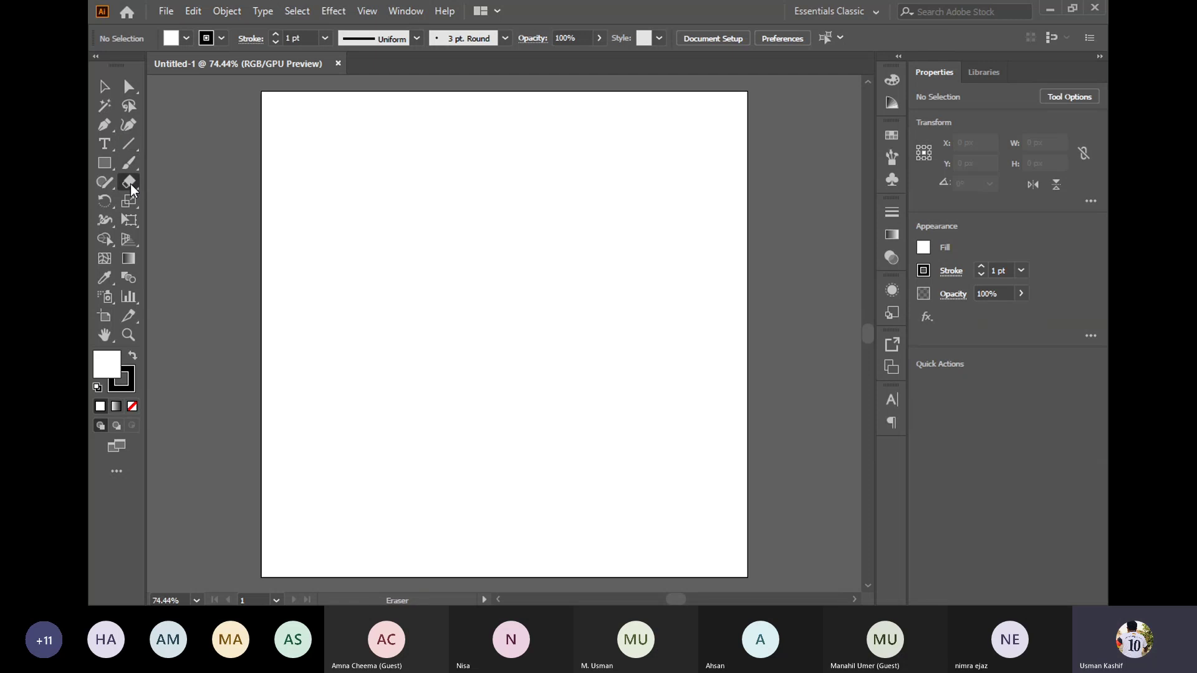
pyautogui.click(104, 163)
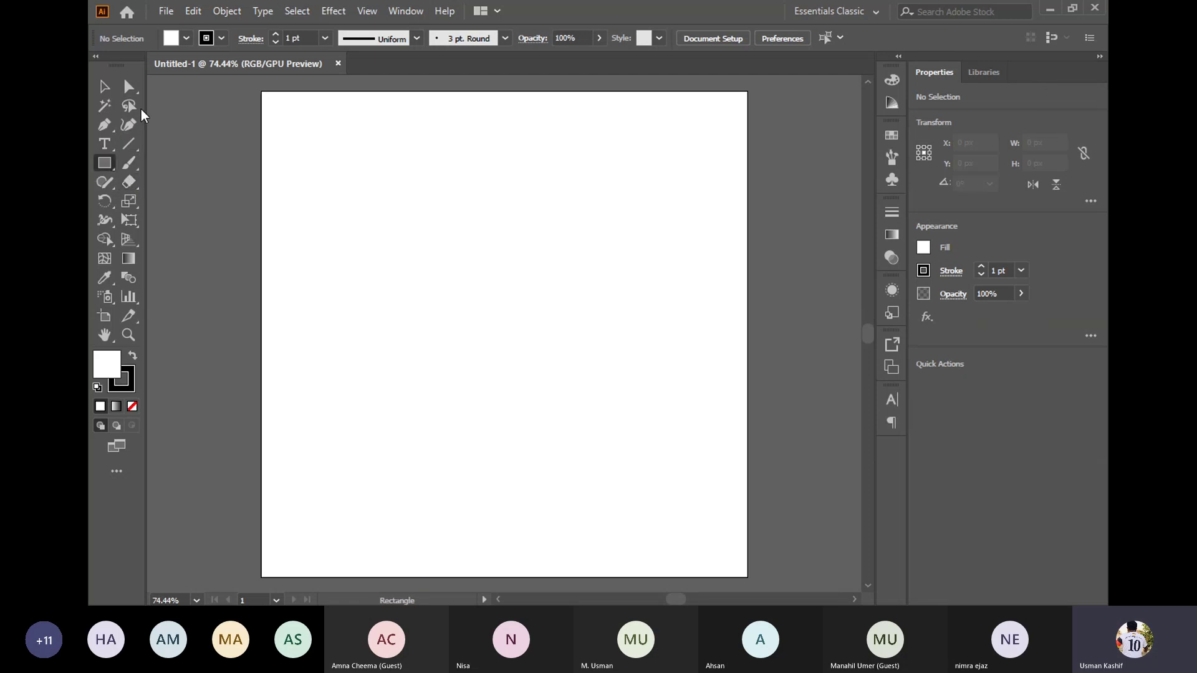
pyautogui.click(126, 147)
pyautogui.click(105, 86)
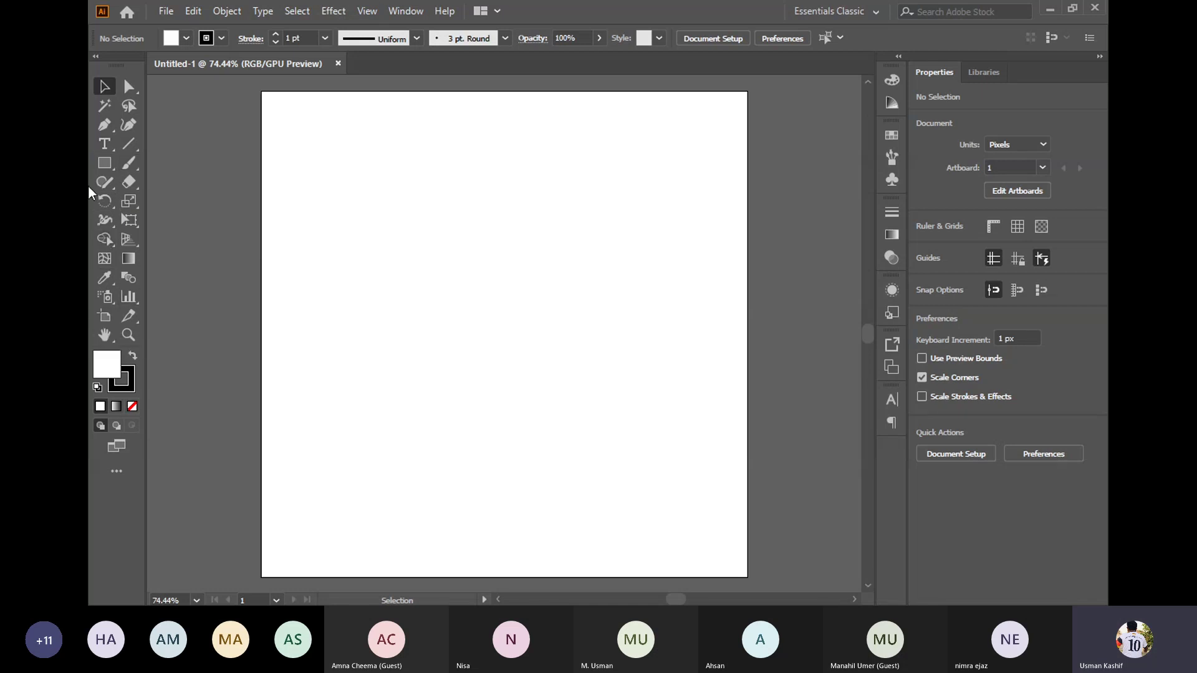
pyautogui.click(96, 56)
pyautogui.click(96, 57)
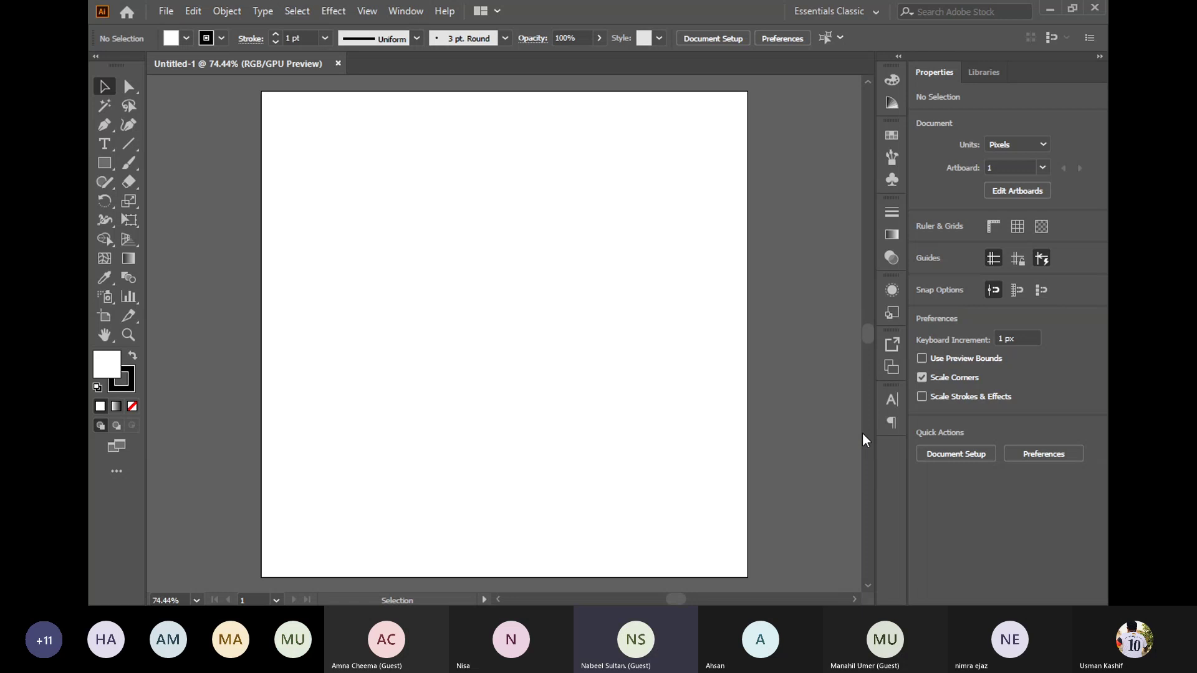
# - Look through the list of available panels, open the Align panel, and place it over the artboard's upper corner
pyautogui.click(413, 13)
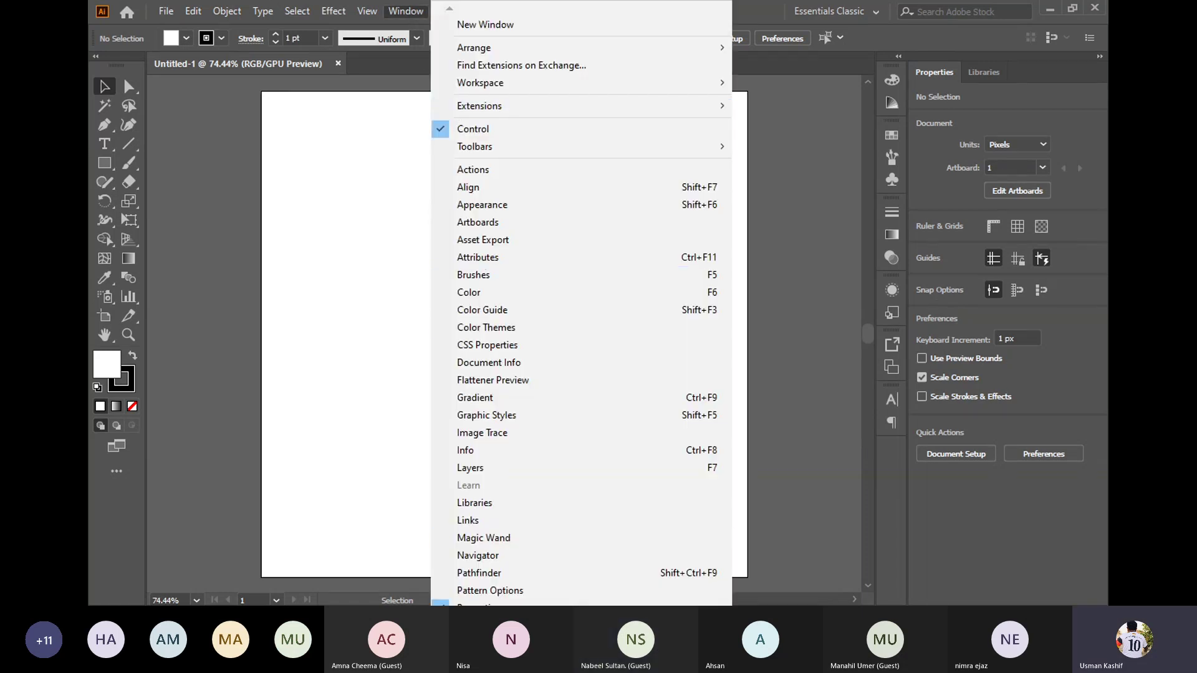
pyautogui.scroll(-5, 580, 312)
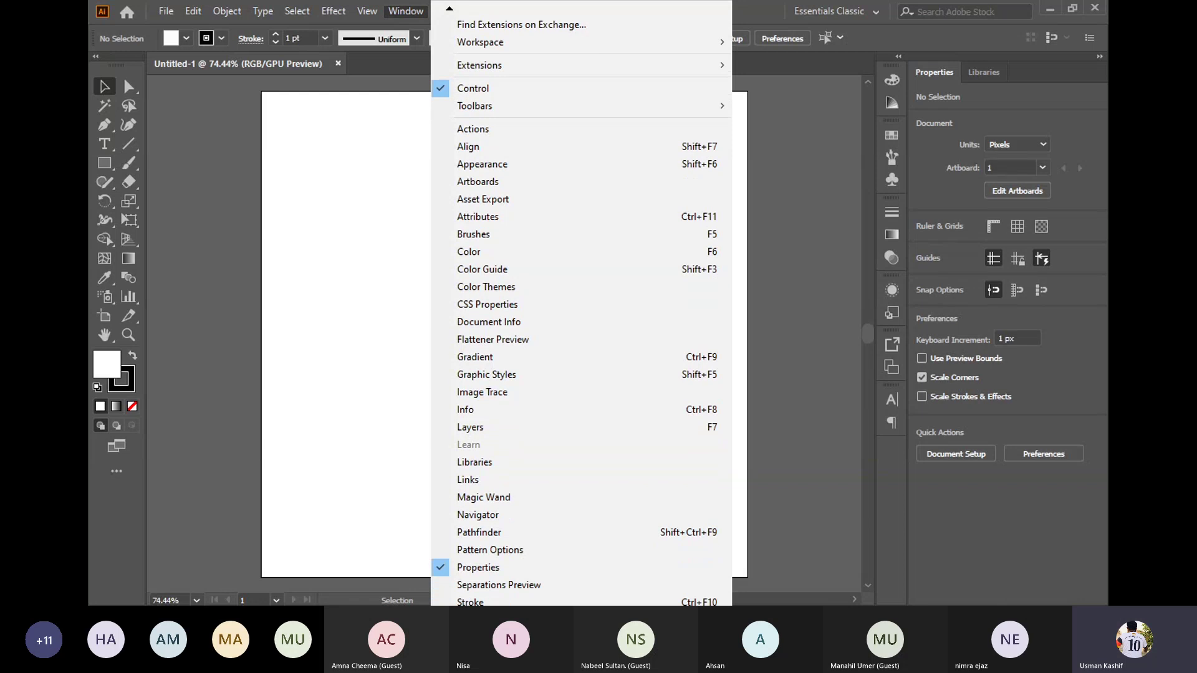
pyautogui.scroll(-3, 473, 234)
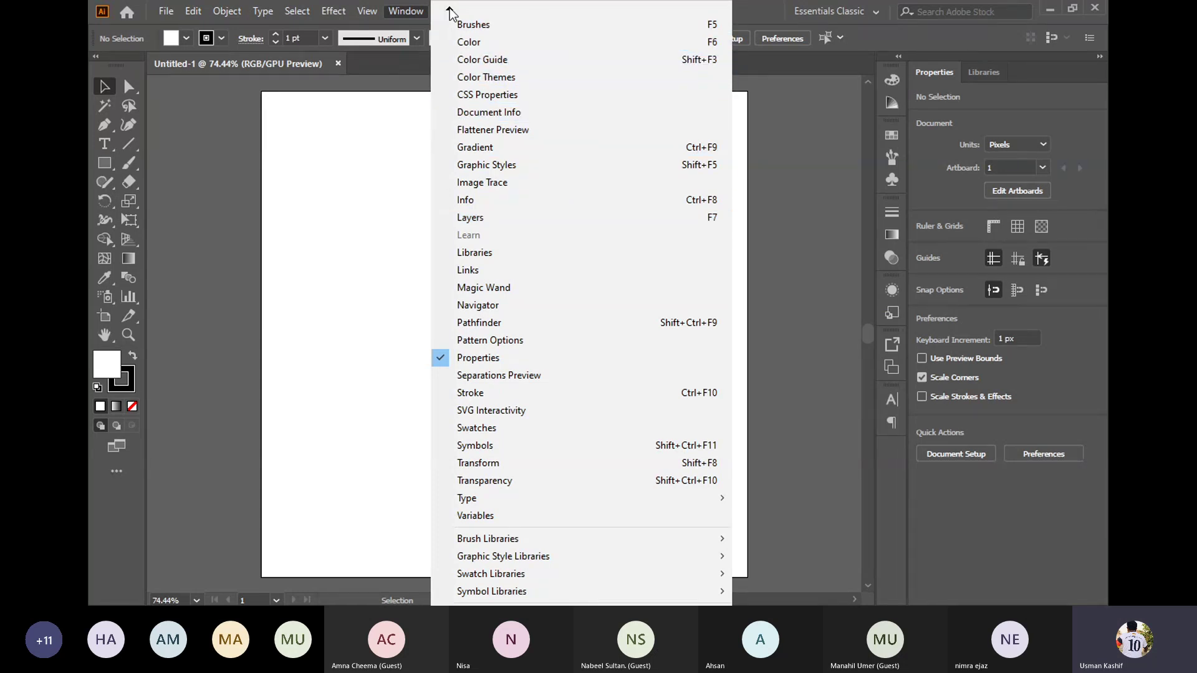
pyautogui.moveTo(450, 8)
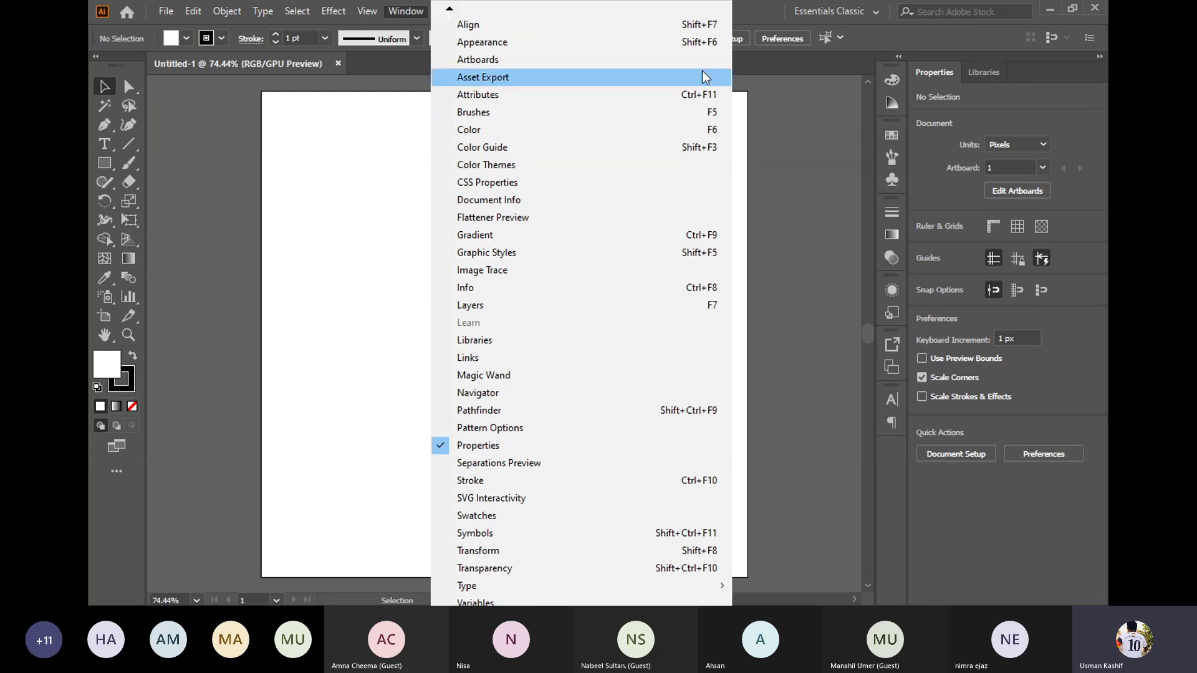
pyautogui.click(705, 23)
pyautogui.moveTo(784, 88); pyautogui.dragTo(779, 133)
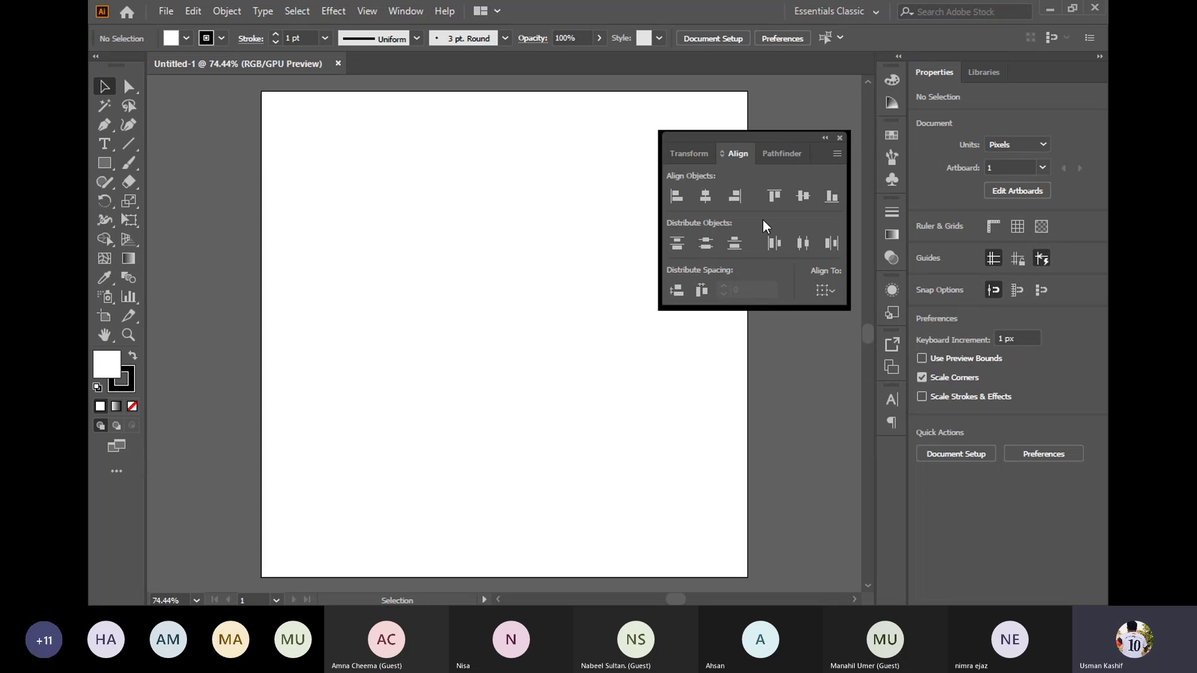
# - View the Transform, Align and Pathfinder options in the floating panel group
pyautogui.click(688, 154)
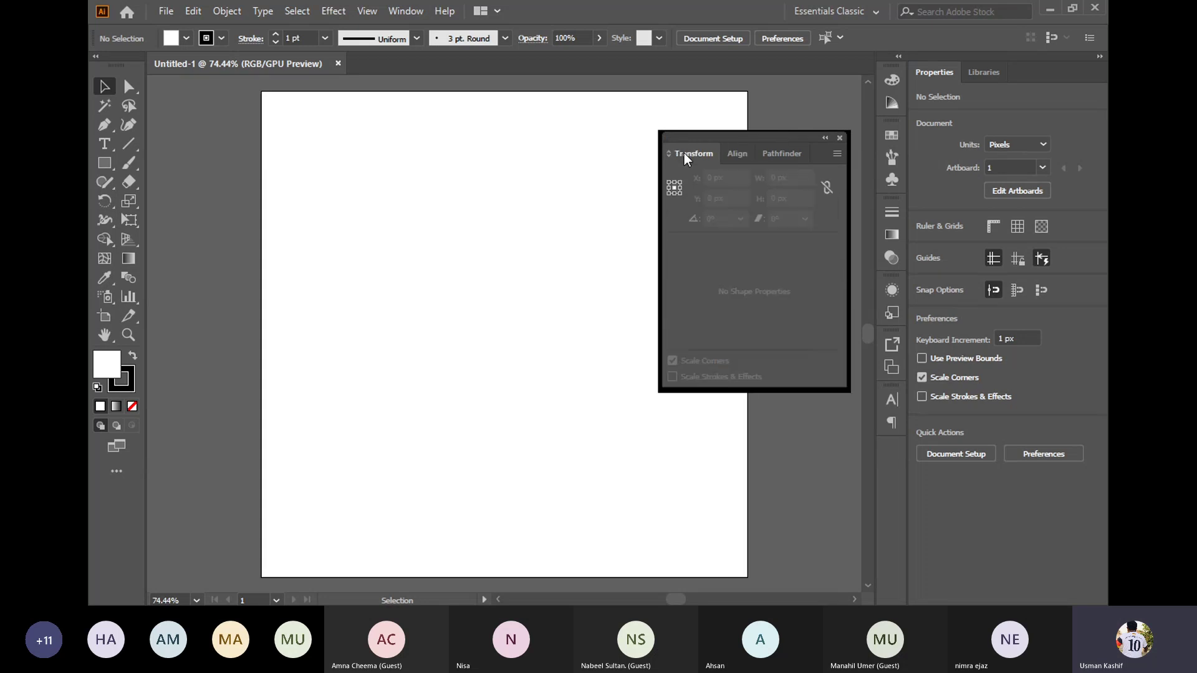
pyautogui.click(736, 155)
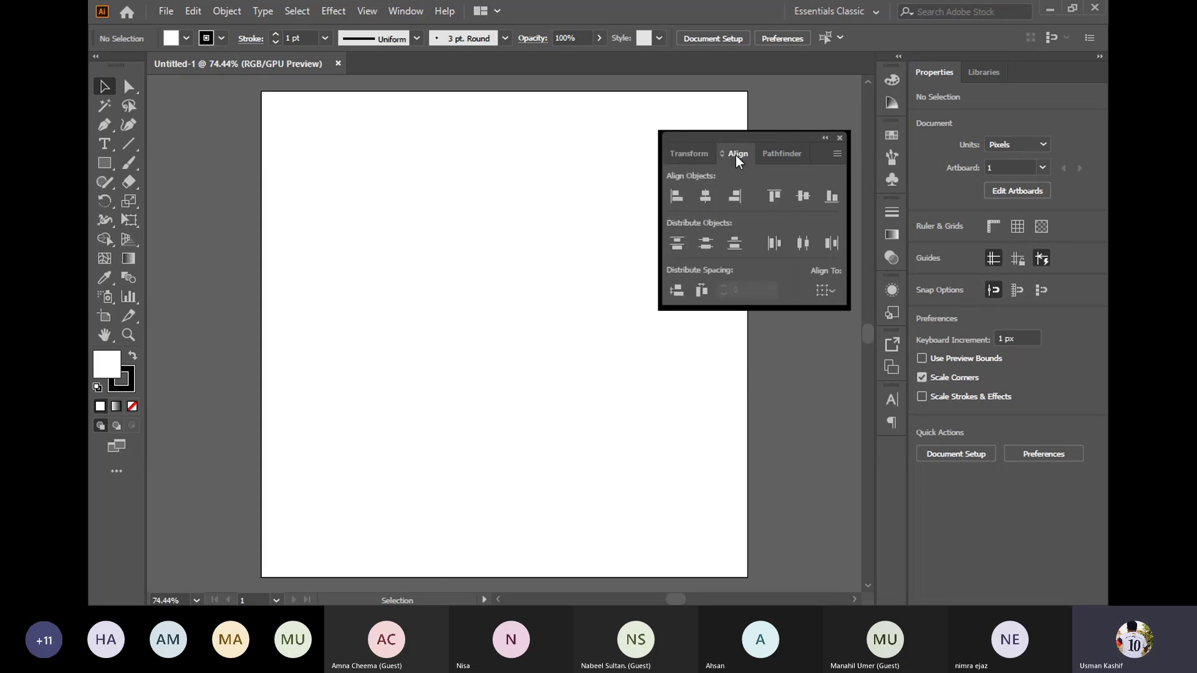
pyautogui.click(783, 156)
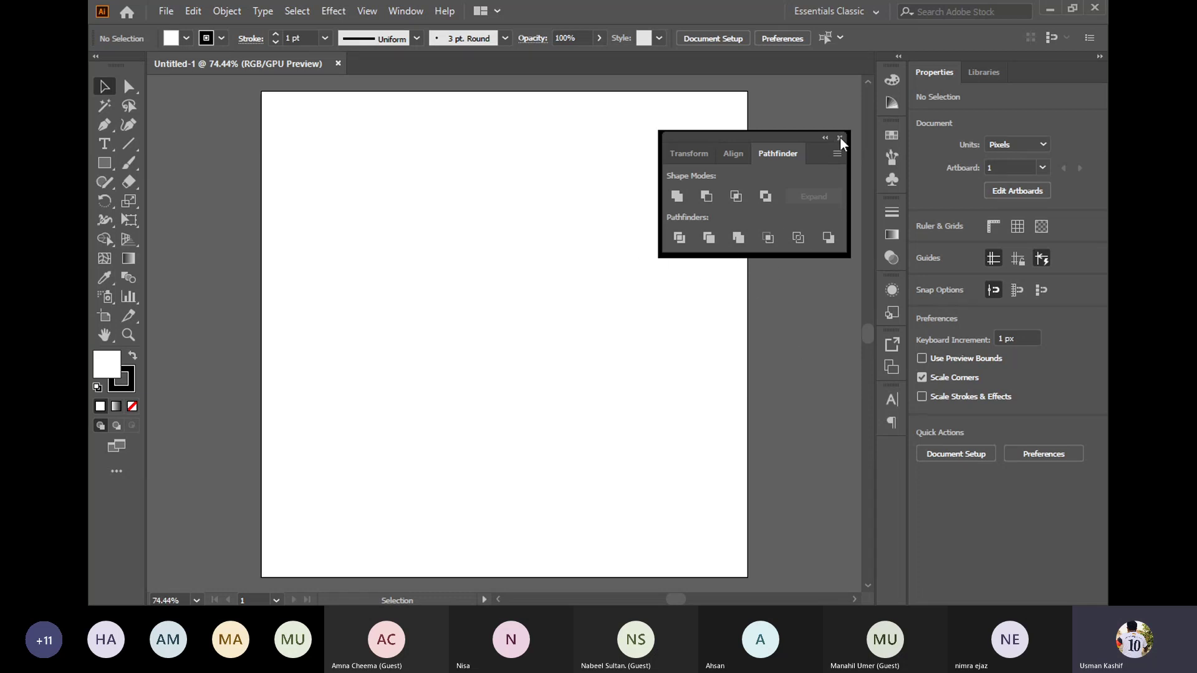
# - Dock Pathfinder and Align below the collapsed panel icons, and close the floating Transform panel
pyautogui.moveTo(761, 159); pyautogui.dragTo(884, 477)
pyautogui.moveTo(736, 154); pyautogui.dragTo(892, 483)
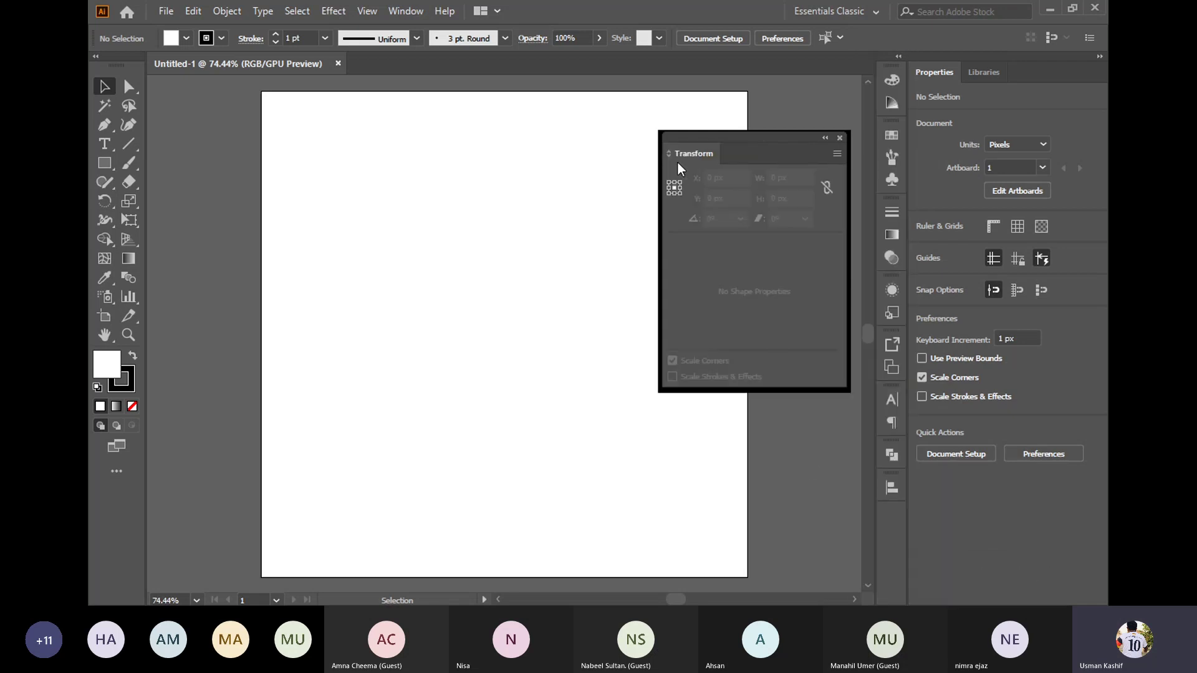
pyautogui.click(840, 138)
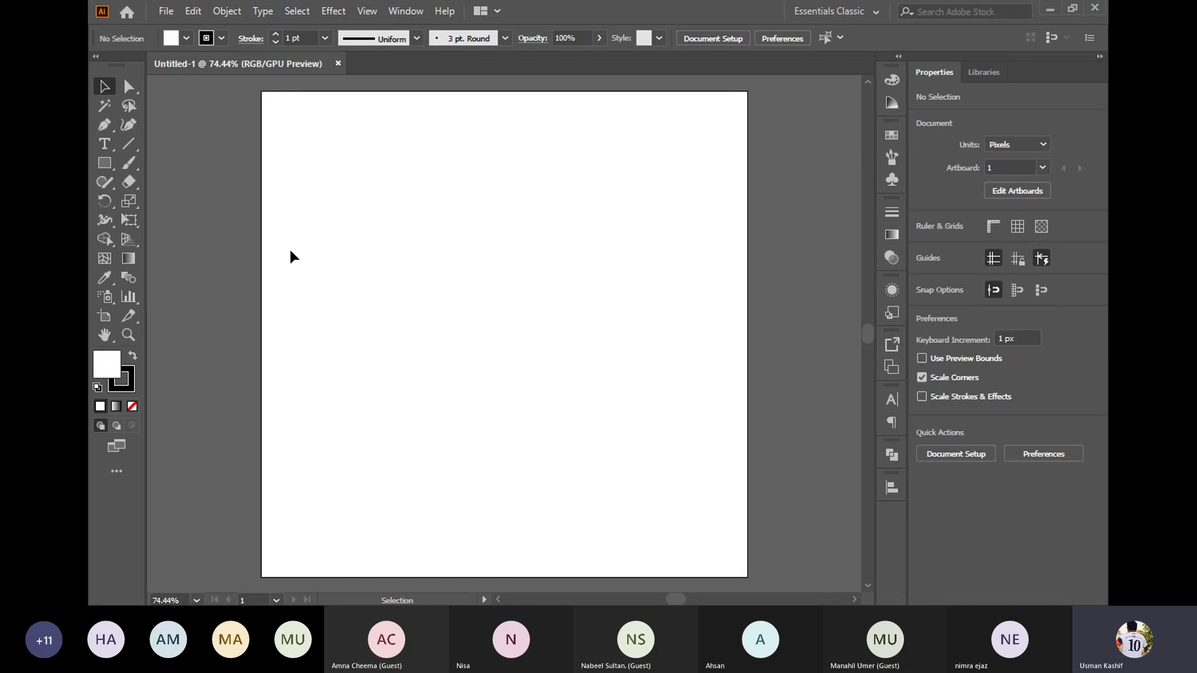
# - Undock the toolbar into a floating position, and restore the default layout by resetting Essentials Classic
pyautogui.moveTo(118, 55); pyautogui.dragTo(772, 96)
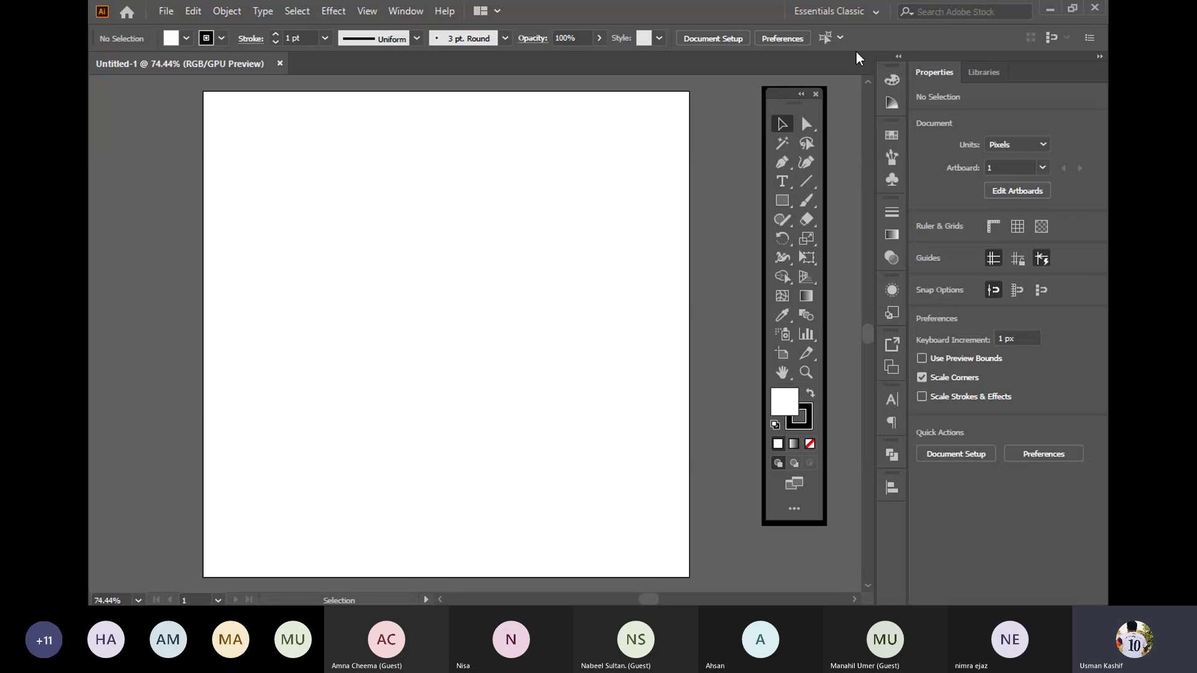
pyautogui.click(876, 13)
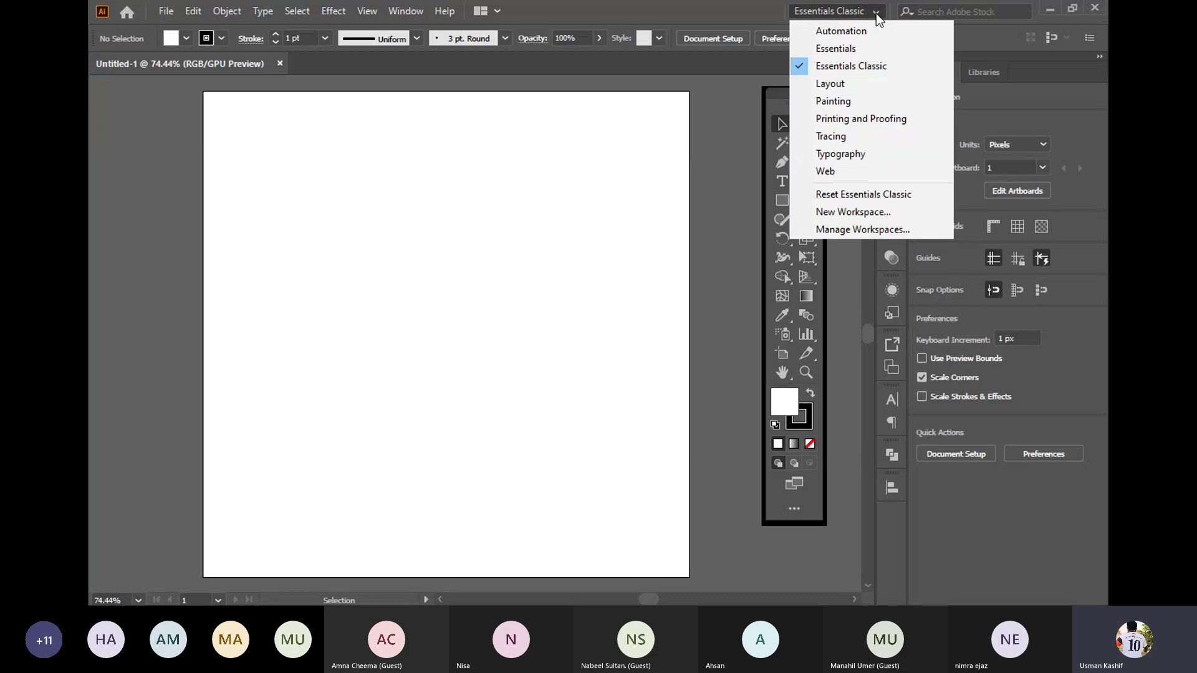
pyautogui.click(915, 196)
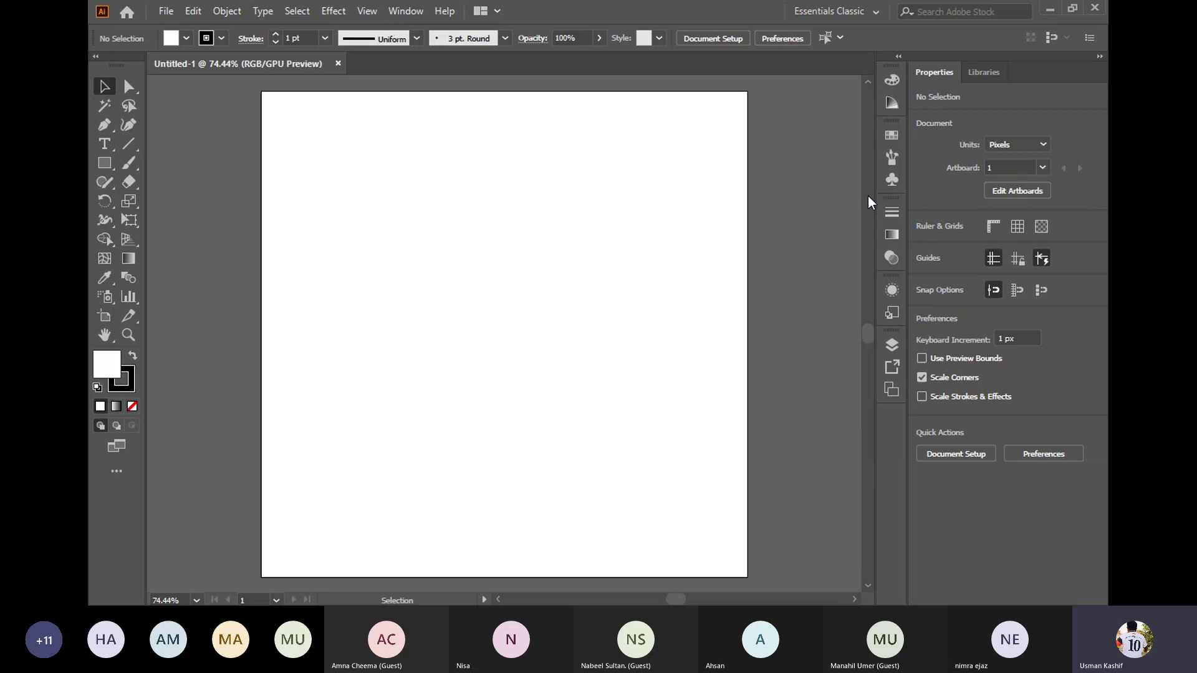
# - Switch to the Essentials workspace to compare its toolbar, return to Essentials Classic, and review the workspace list
pyautogui.click(876, 8)
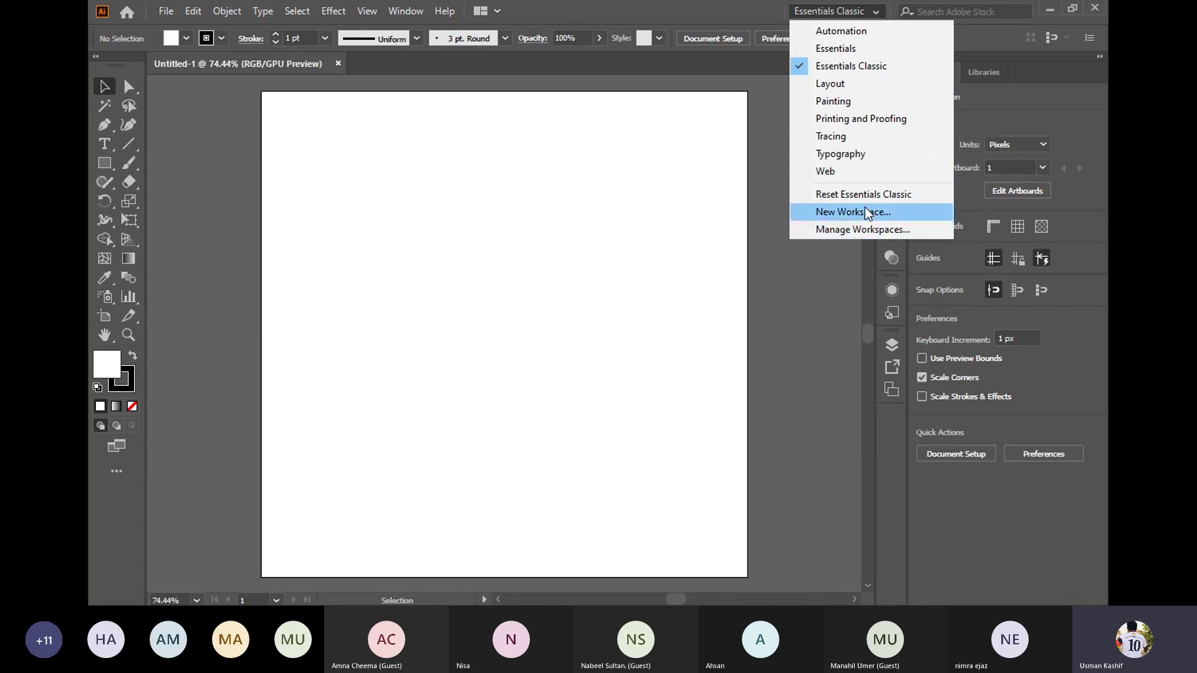
pyautogui.click(901, 50)
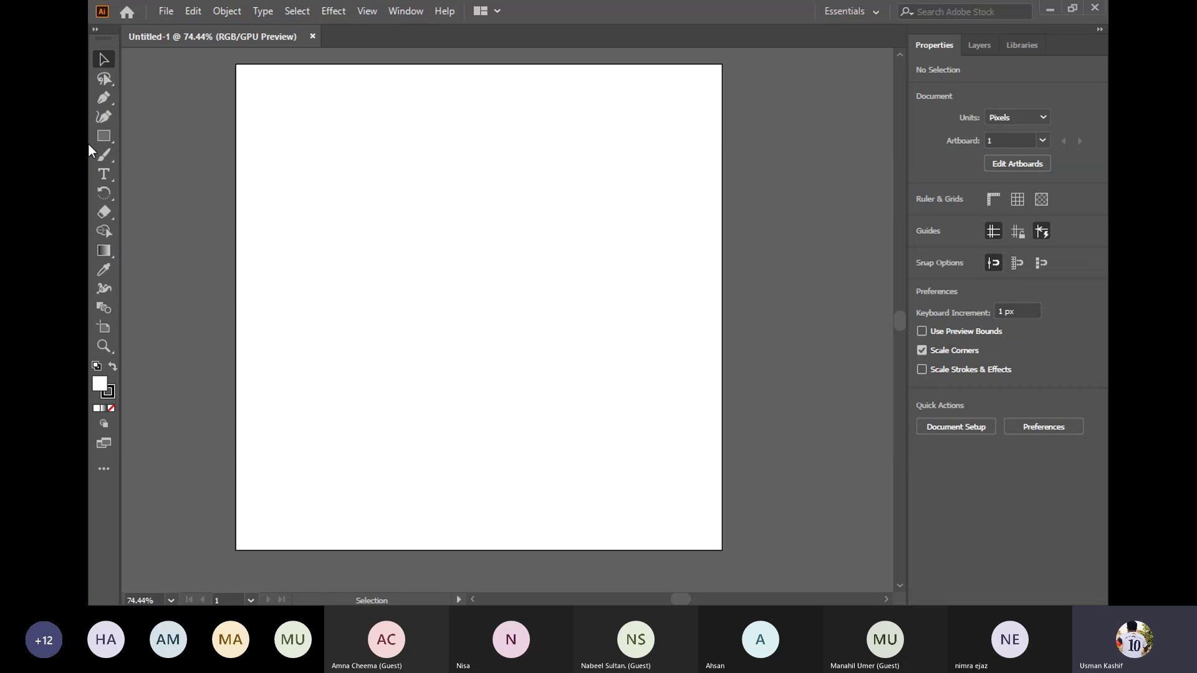
pyautogui.click(851, 11)
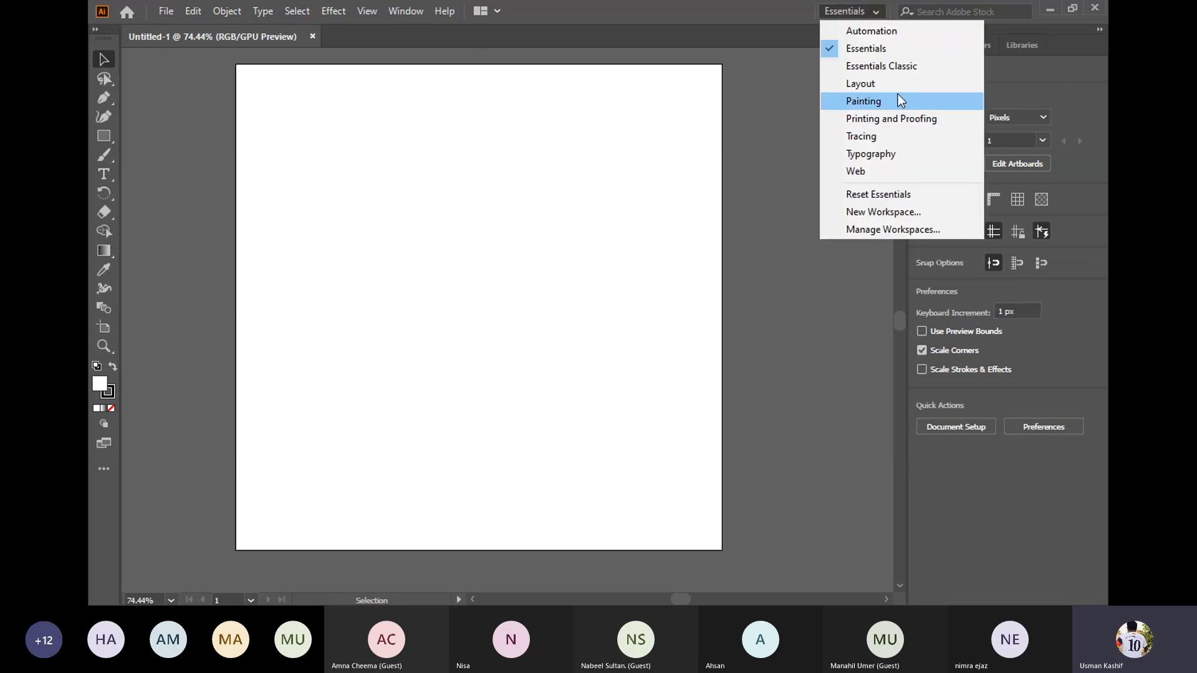
pyautogui.click(935, 66)
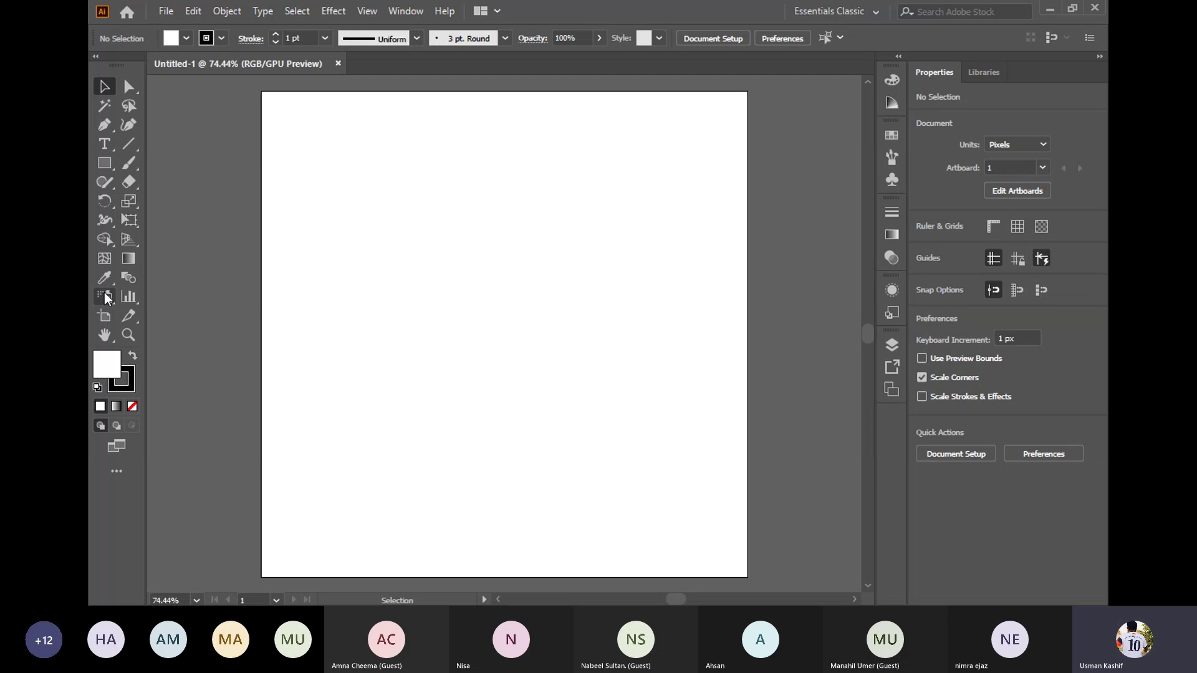
pyautogui.click(854, 13)
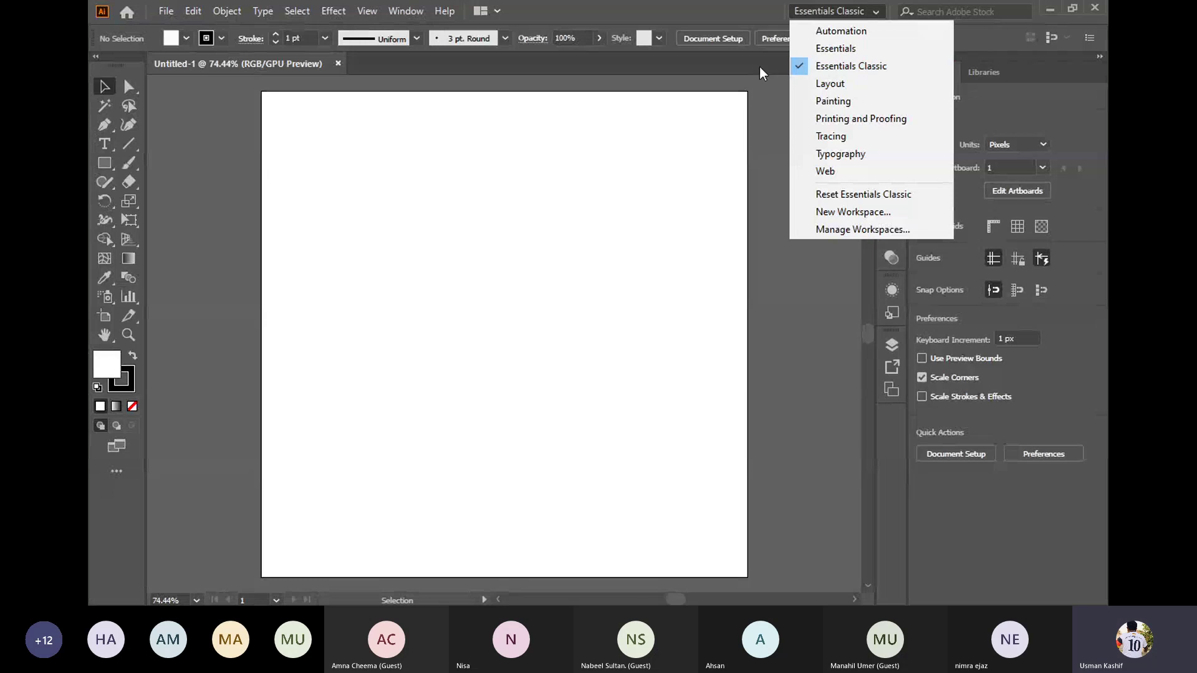
pyautogui.click(174, 126)
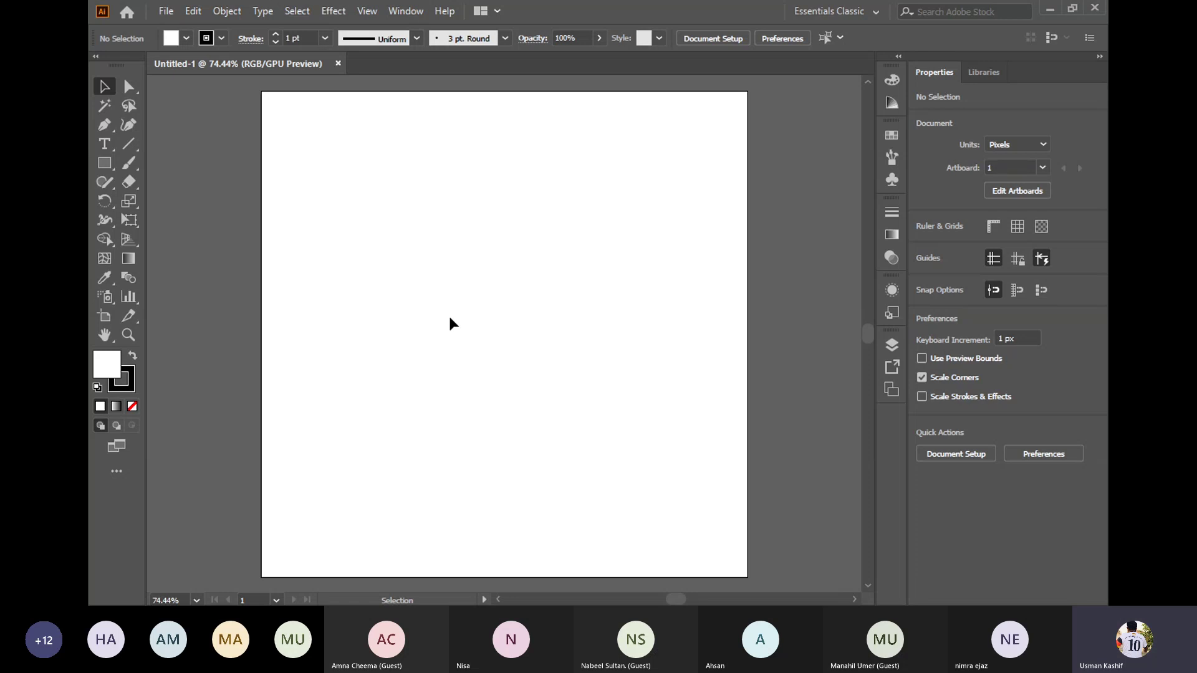
# - Start a new document with 2 artboards, units in inches, a width of 3.5 in and a height of 2 in
pyautogui.press('a')
pyautogui.hotkey('ctrl', 'n')
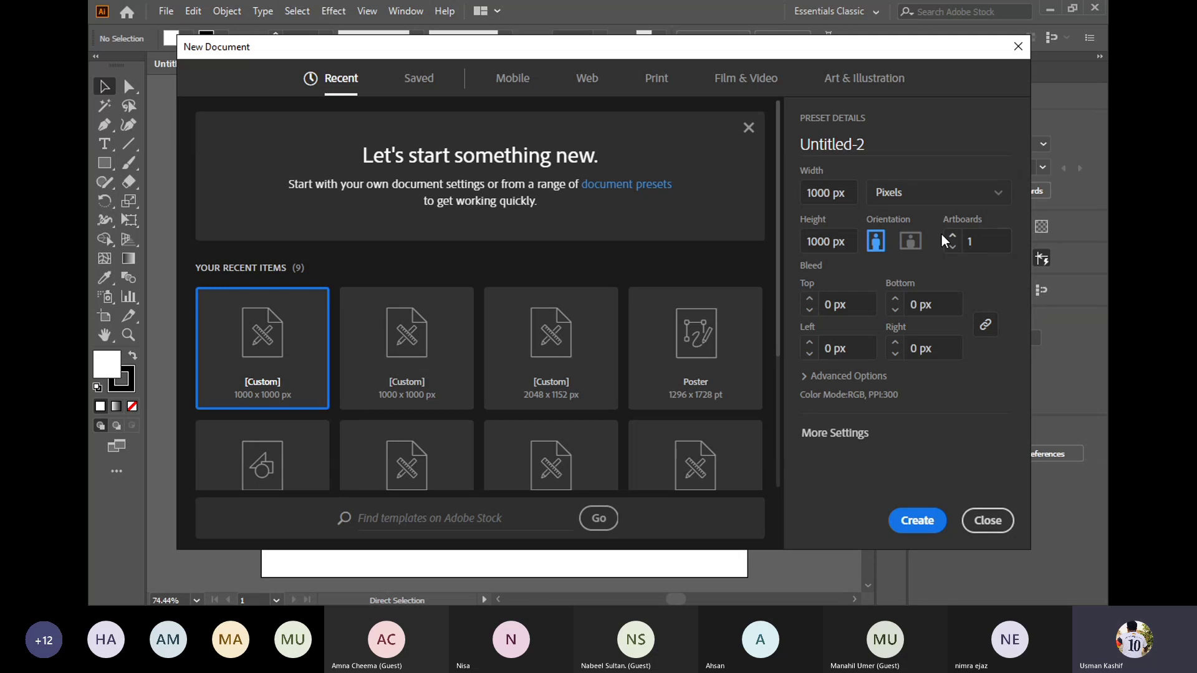
pyautogui.click(952, 236)
pyautogui.click(882, 193)
pyautogui.click(898, 275)
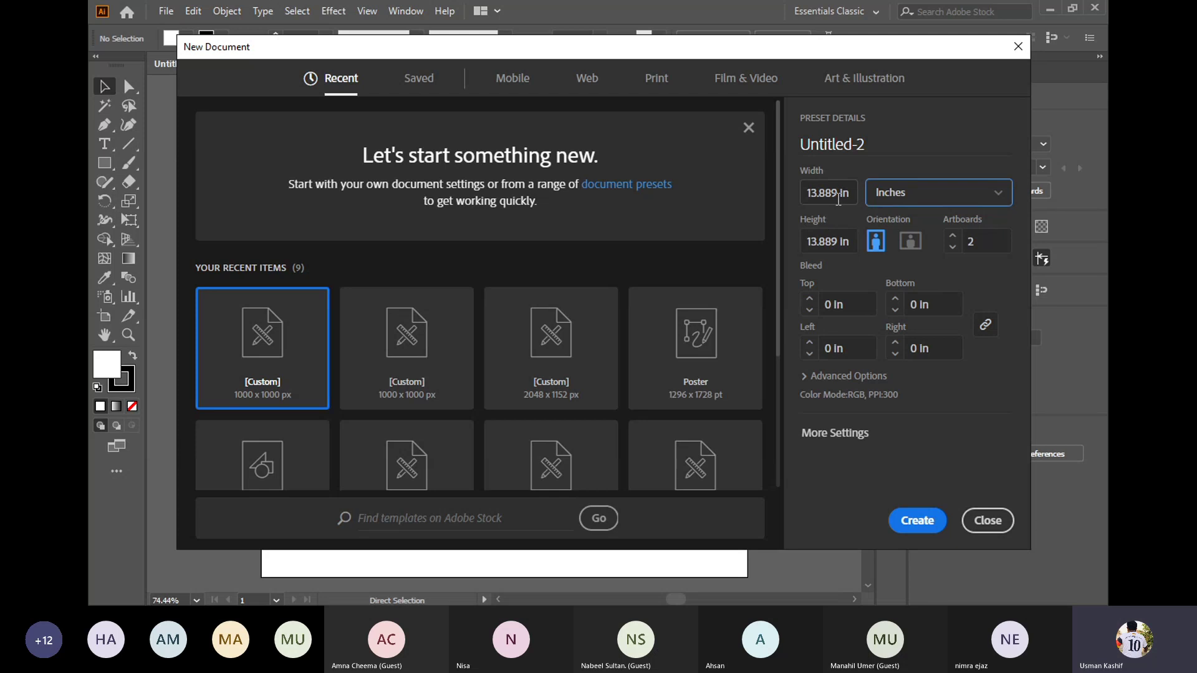
pyautogui.doubleClick(829, 194)
pyautogui.write('3.5')
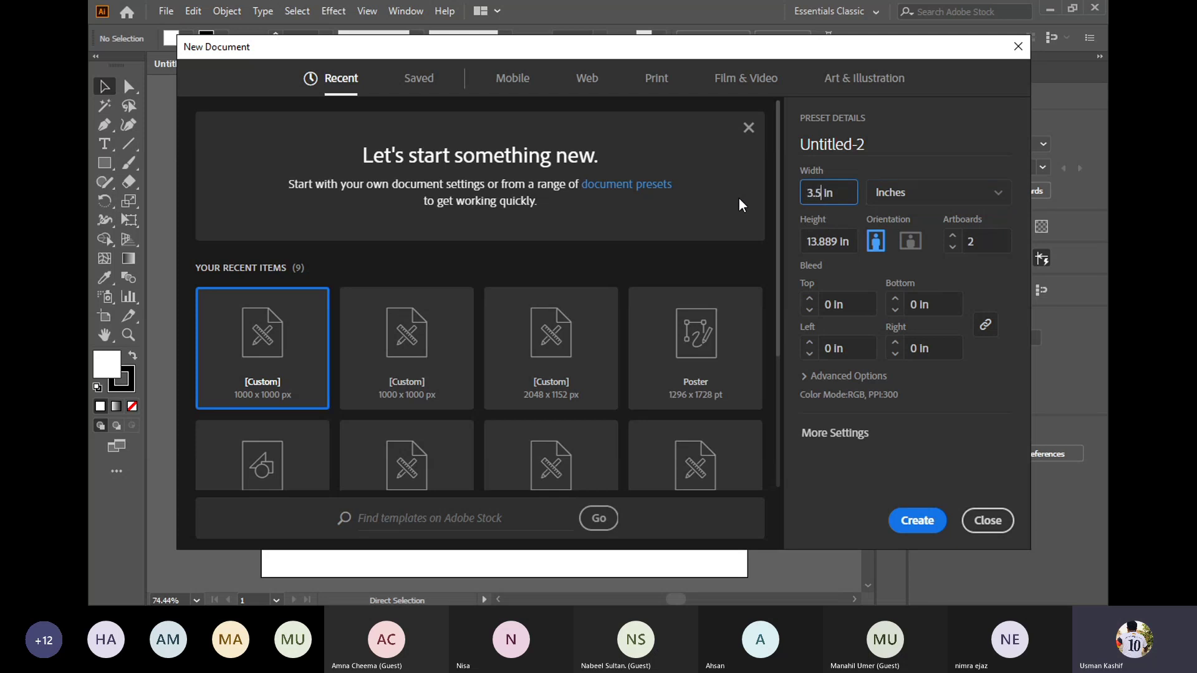
pyautogui.press('Tab')
pyautogui.write('2')
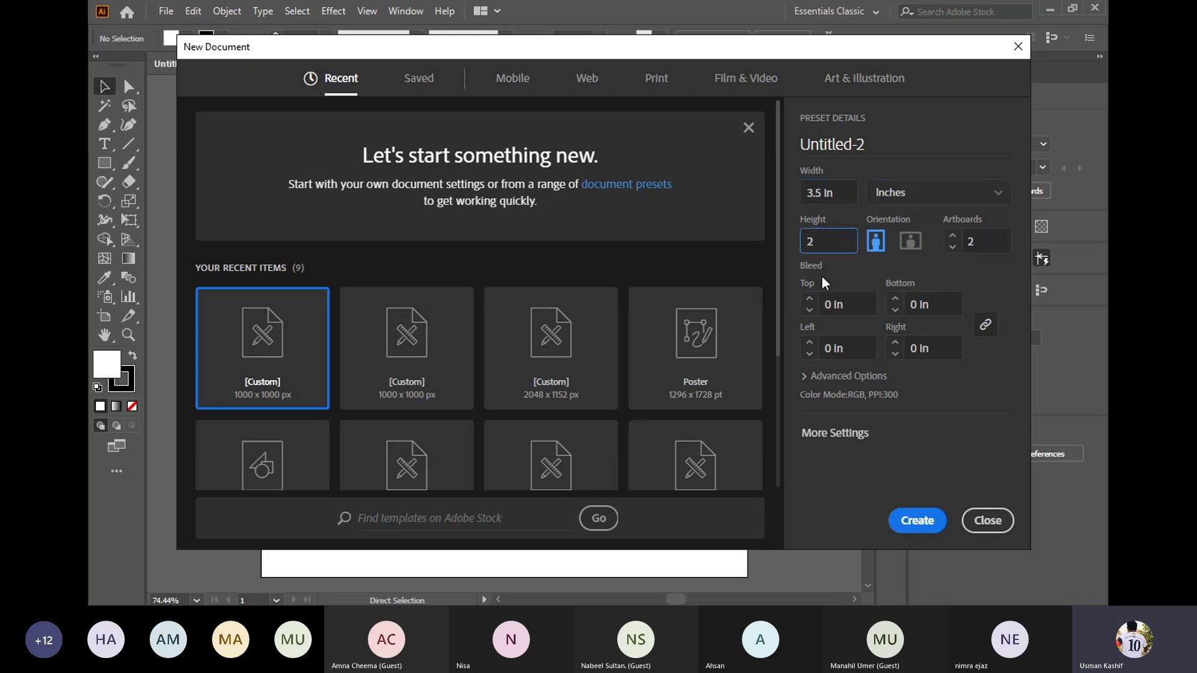
# - Set a 0.125 in bleed on all sides, change the color mode to CMYK Color, and create the document
pyautogui.click(809, 299)
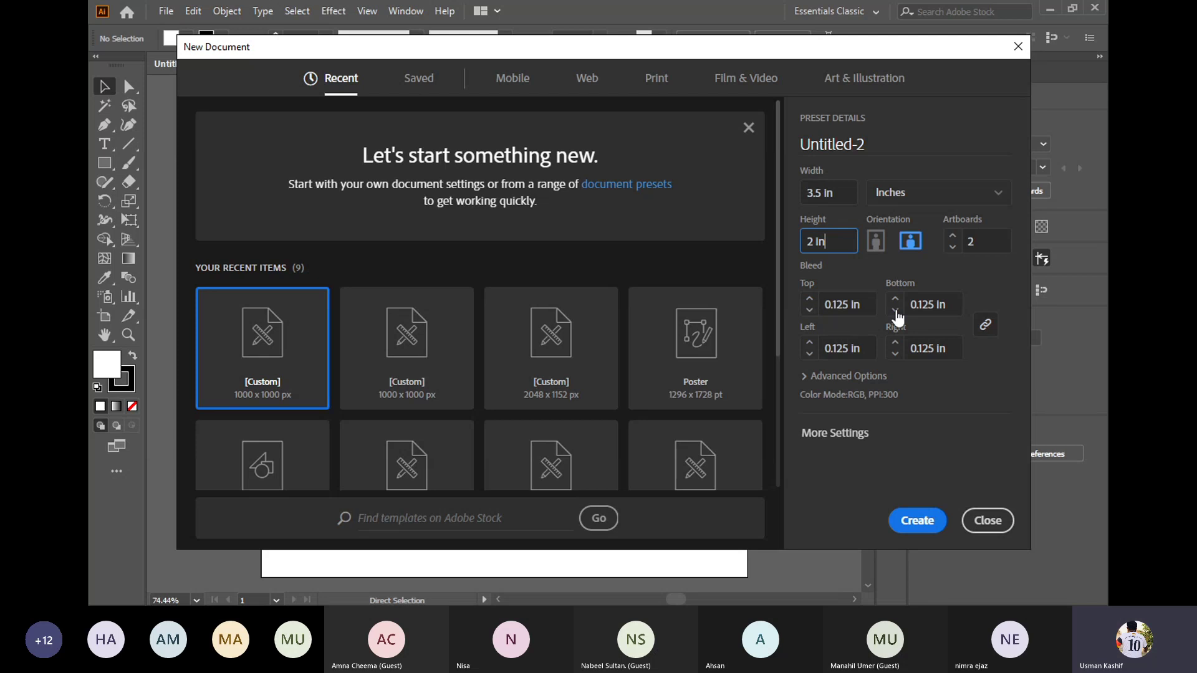
pyautogui.click(802, 377)
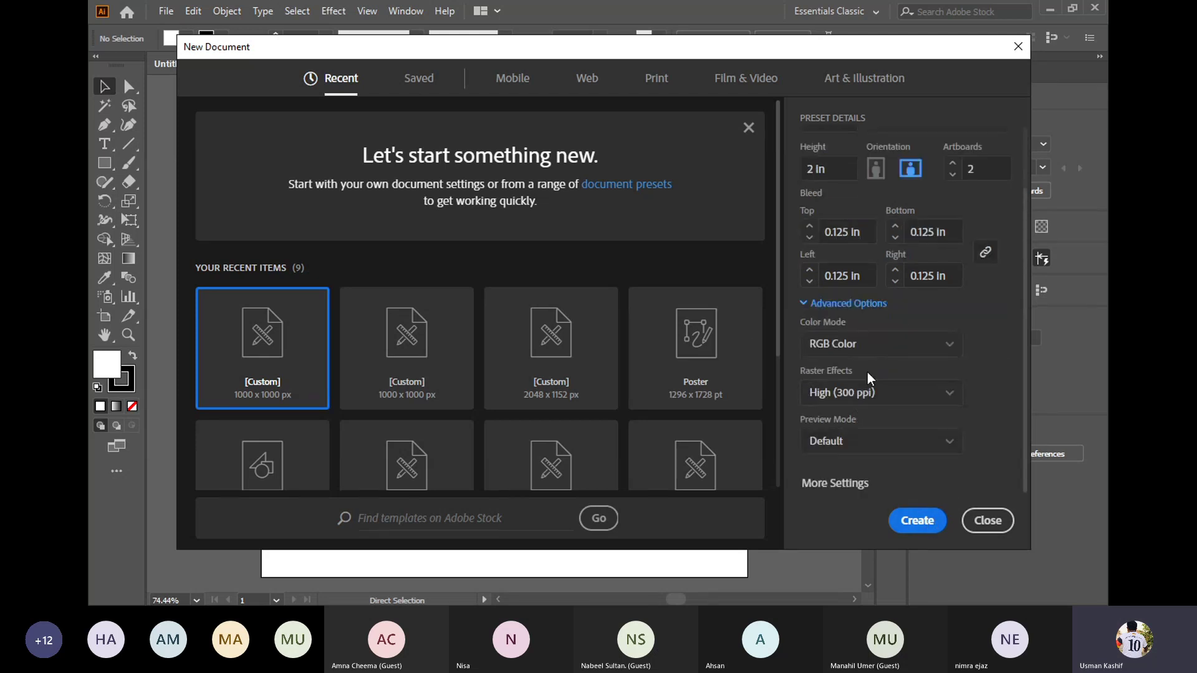
pyautogui.click(869, 349)
pyautogui.click(847, 396)
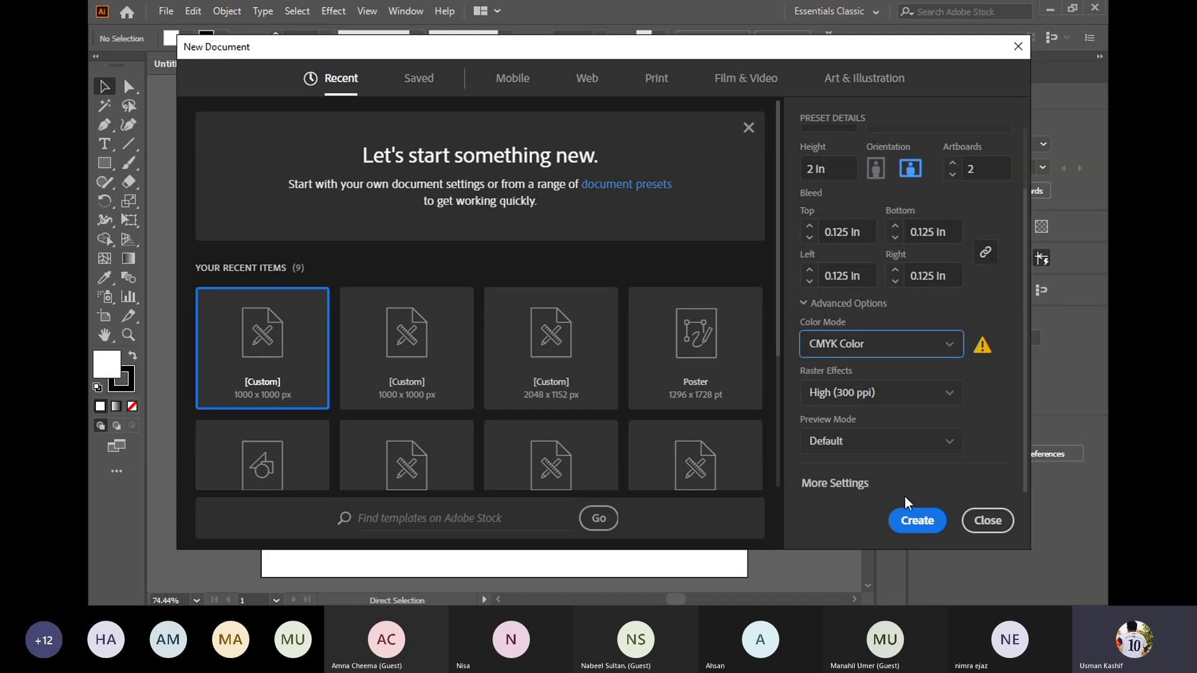
pyautogui.moveTo(978, 346)
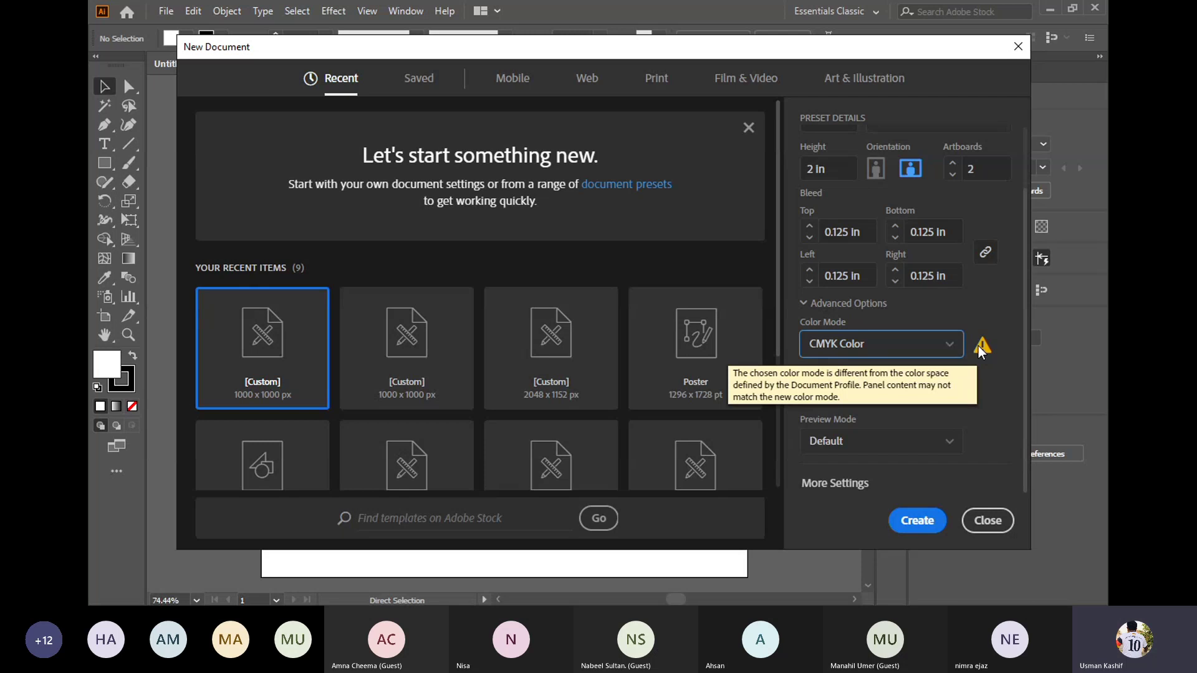
pyautogui.click(916, 525)
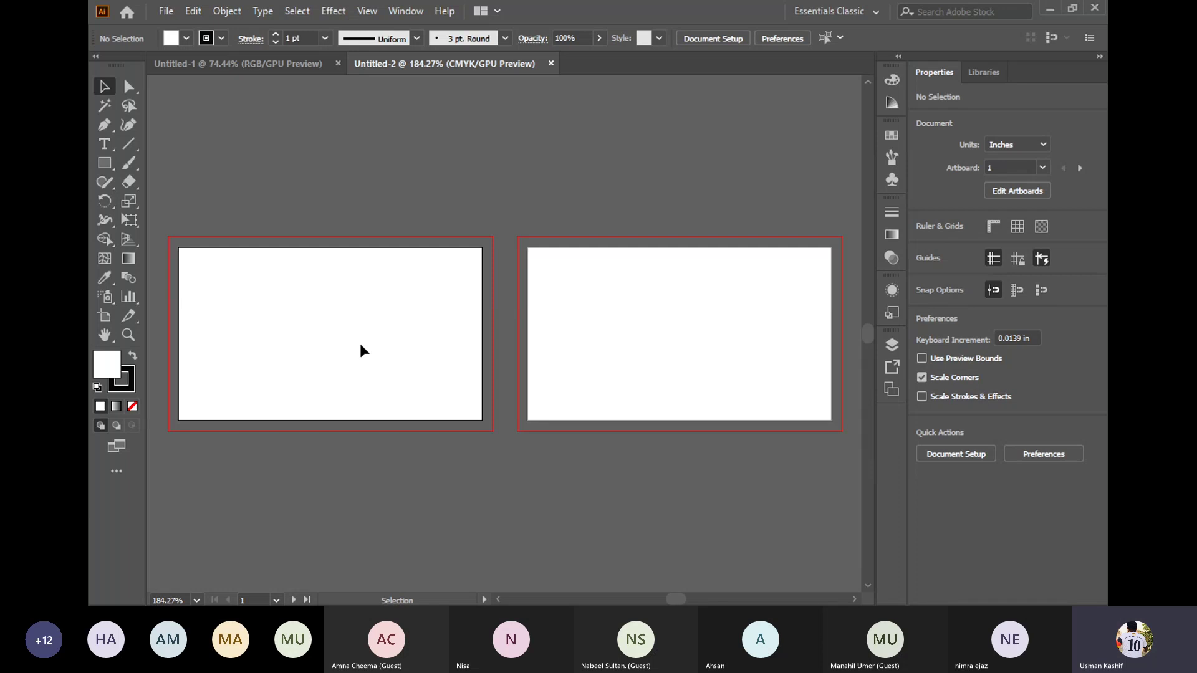
# - Close the two-artboard CMYK document and view the canvas's context options in the remaining RGB document
pyautogui.click(551, 63)
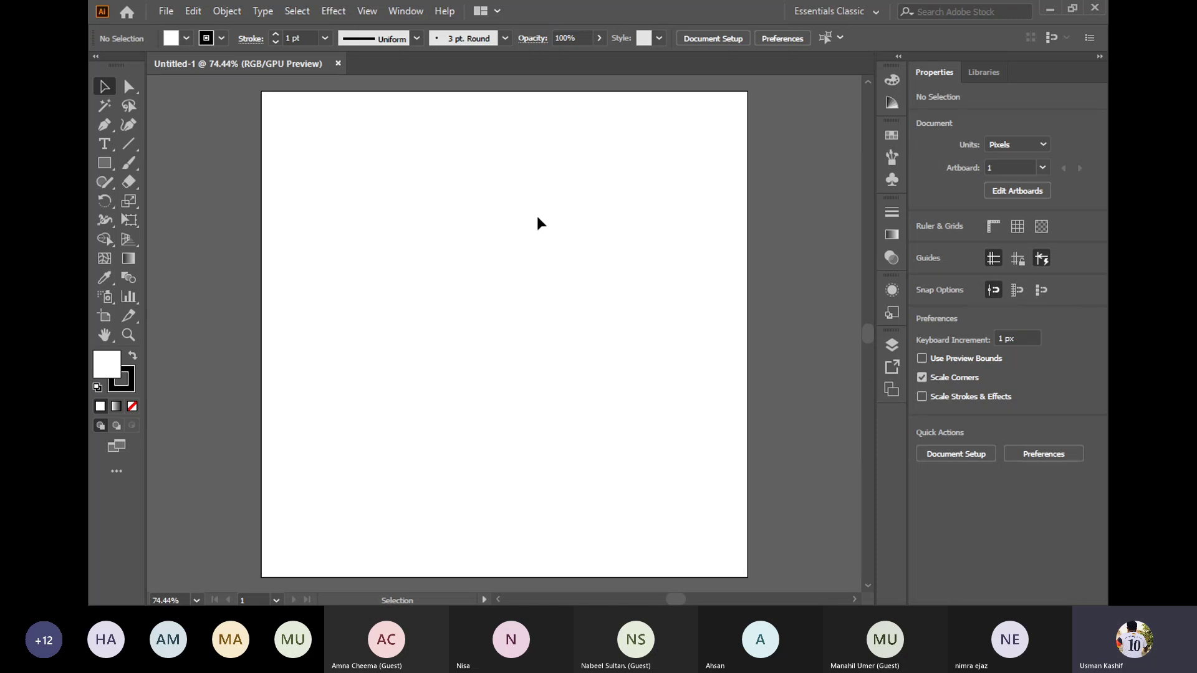
pyautogui.rightClick(383, 162)
pyautogui.click(289, 200)
pyautogui.rightClick(263, 230)
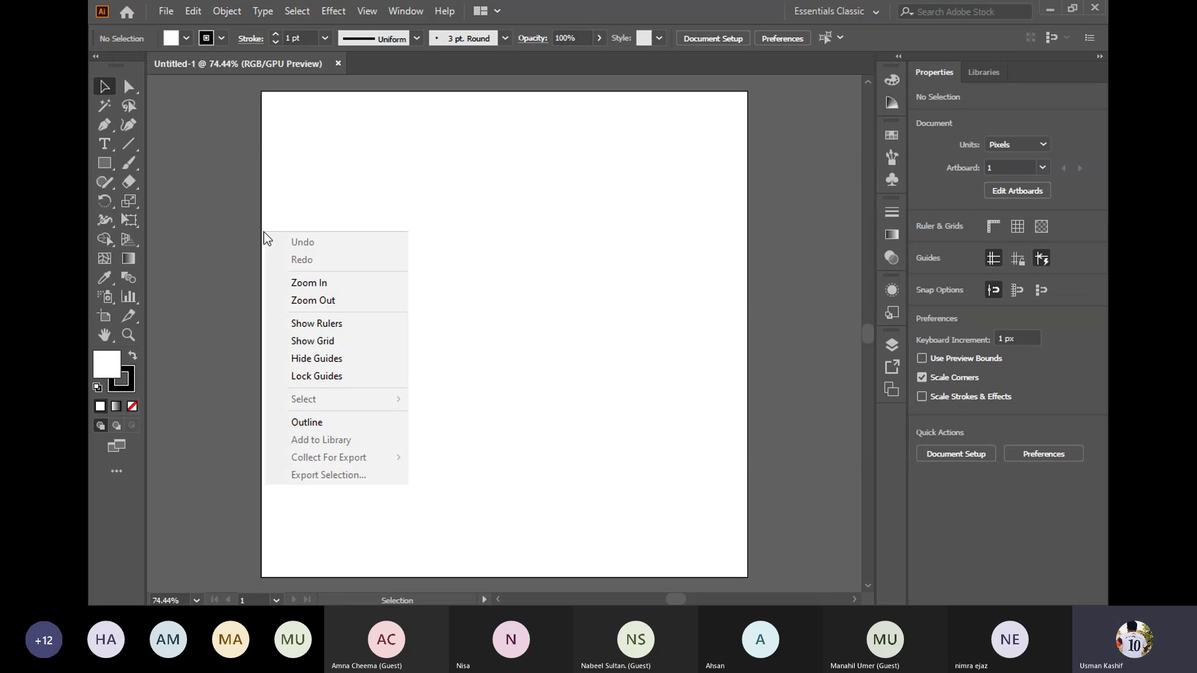
pyautogui.click(427, 161)
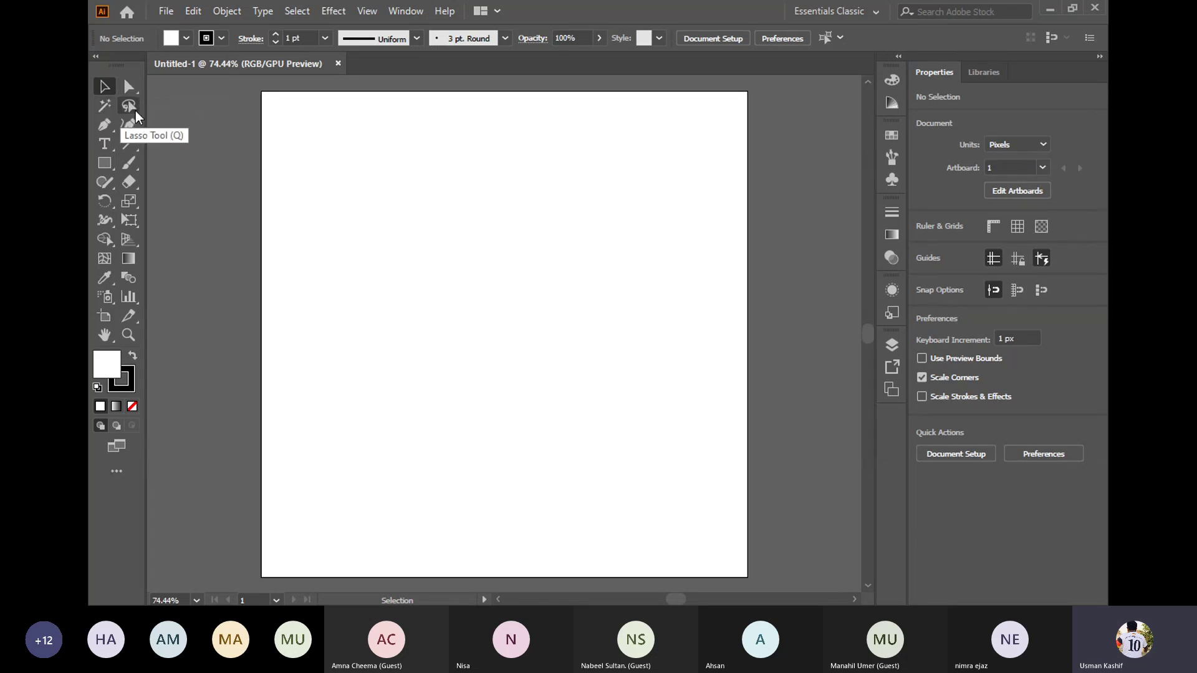
# - Draw a closed, wavy eight-point shape about 726 x 576 px with the Curvature tool, and delete it
pyautogui.click(105, 125)
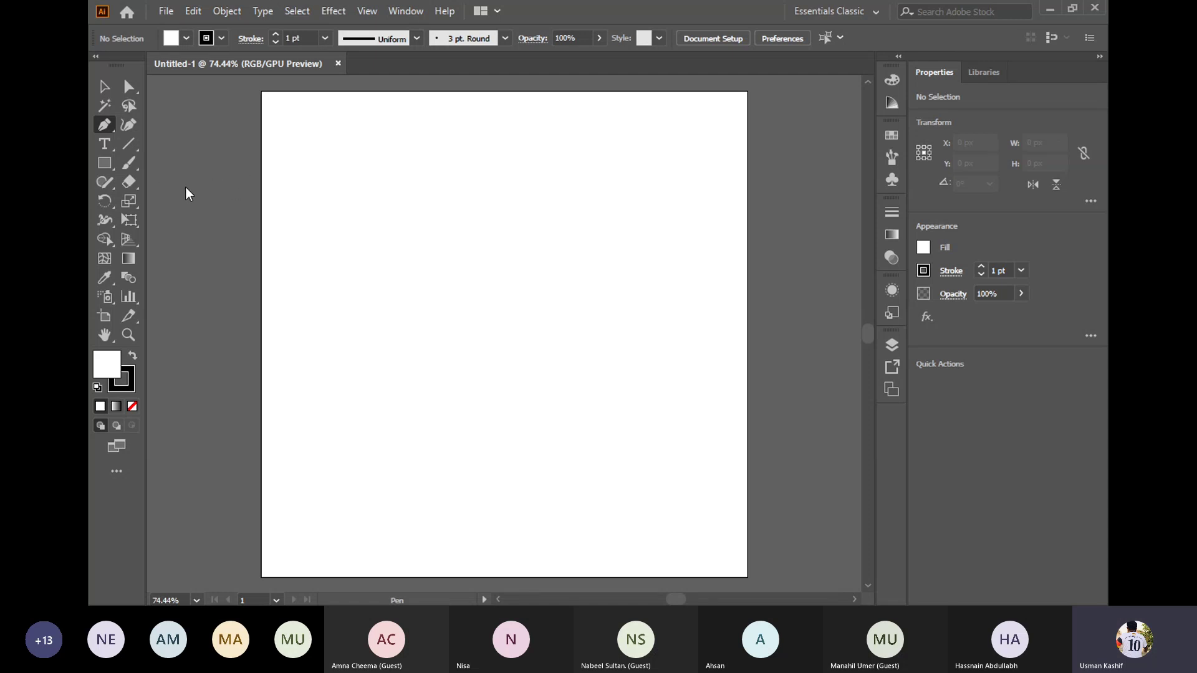
pyautogui.click(128, 126)
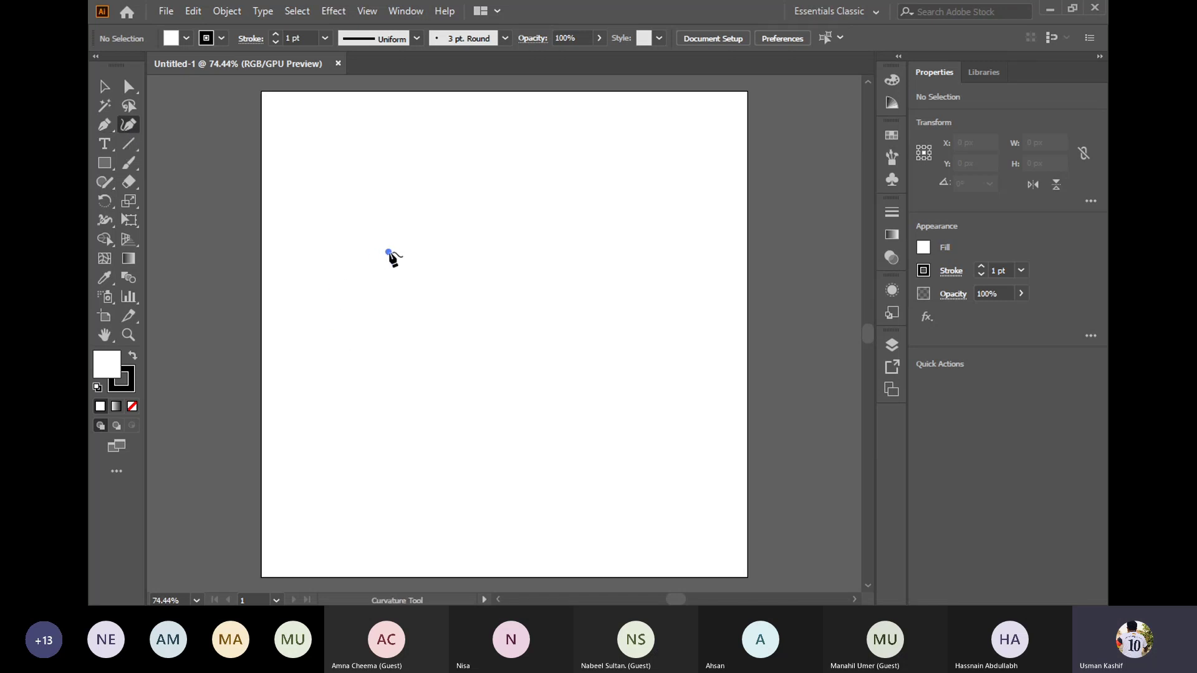
pyautogui.click(388, 255)
pyautogui.click(537, 254)
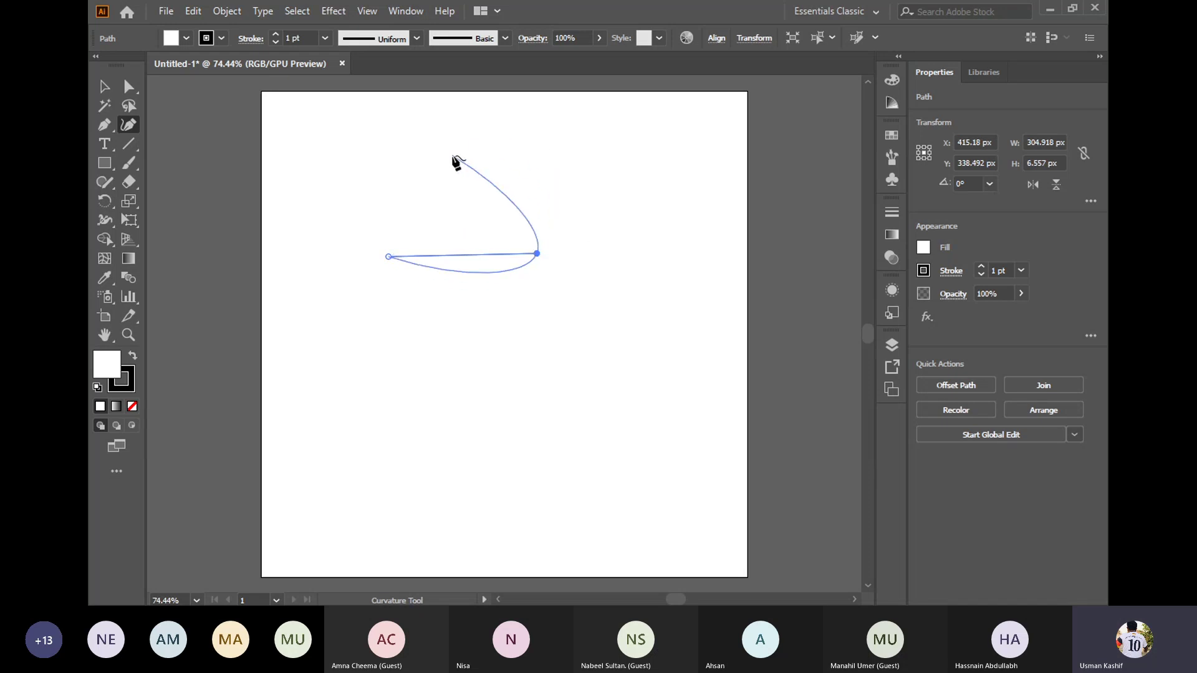
pyautogui.click(628, 384)
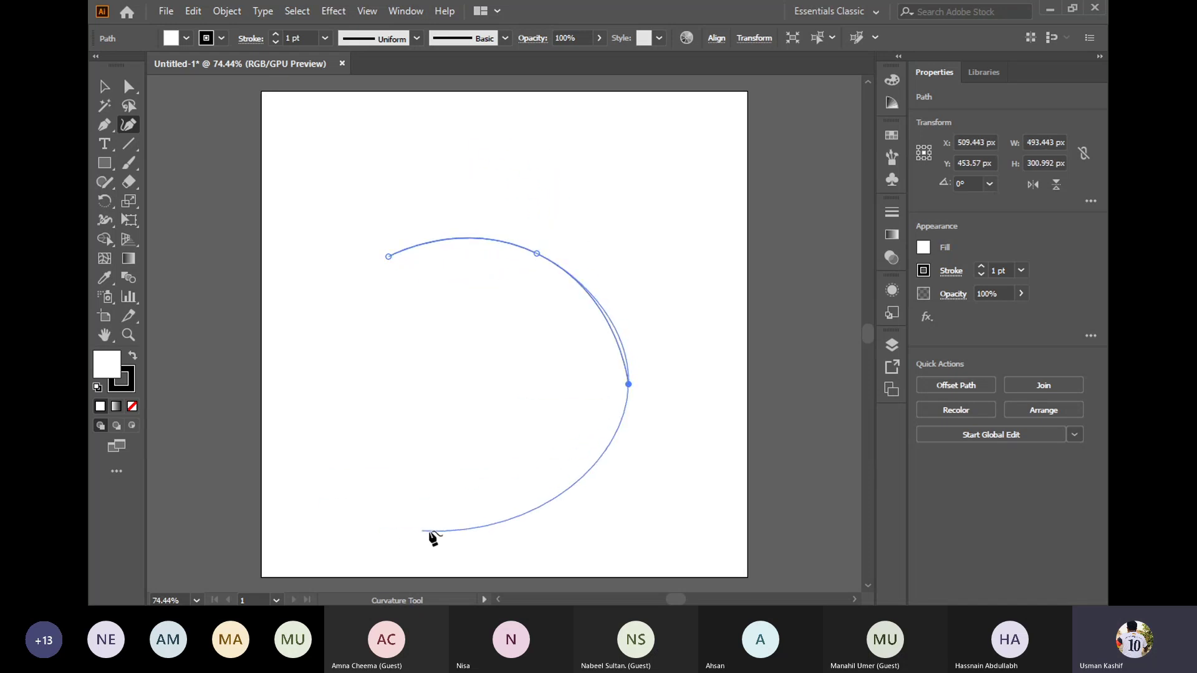
pyautogui.click(567, 513)
pyautogui.click(442, 389)
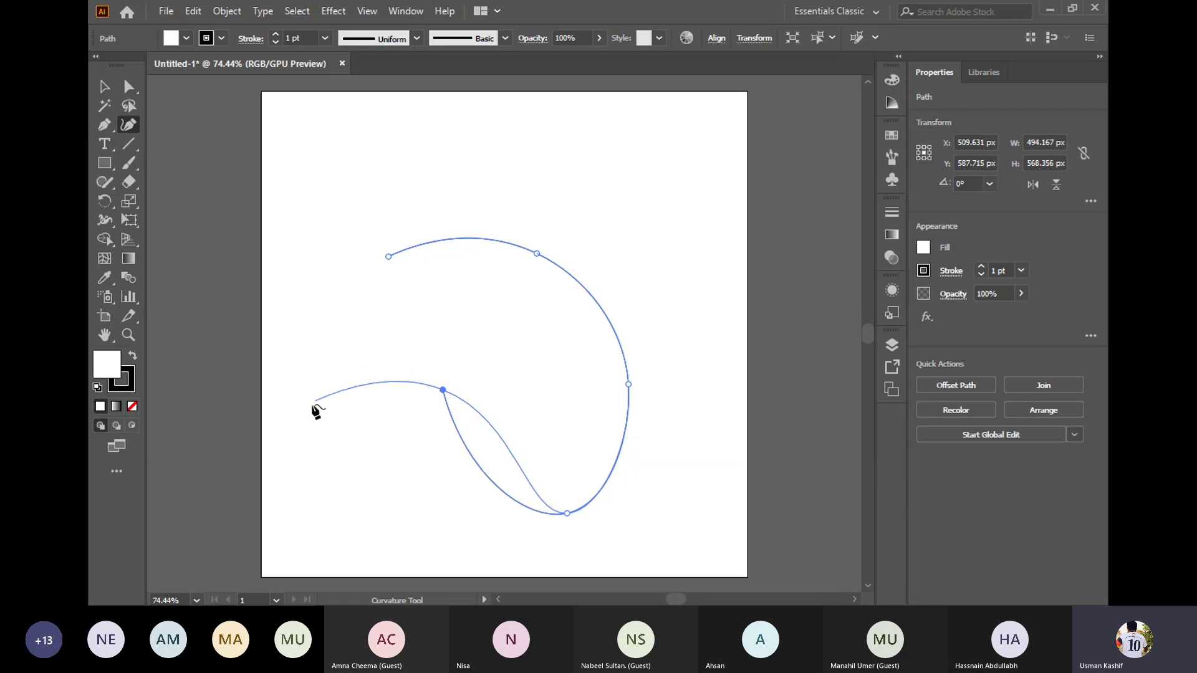
pyautogui.click(299, 482)
pyautogui.click(319, 277)
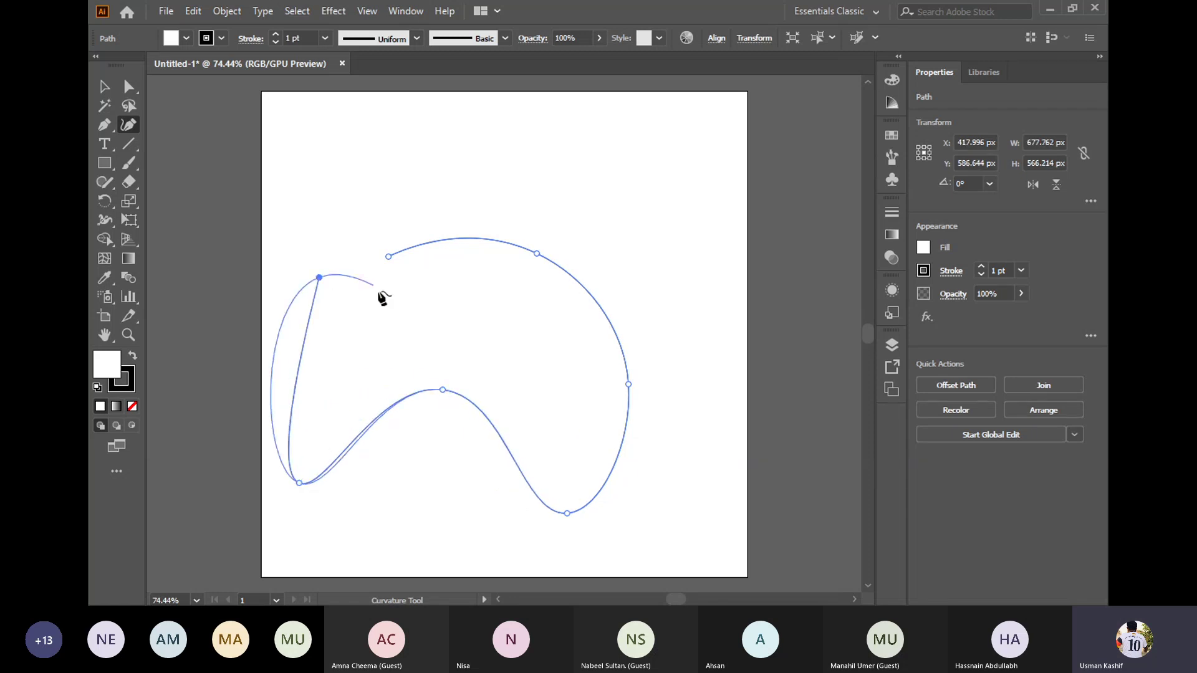
pyautogui.click(402, 341)
pyautogui.click(389, 257)
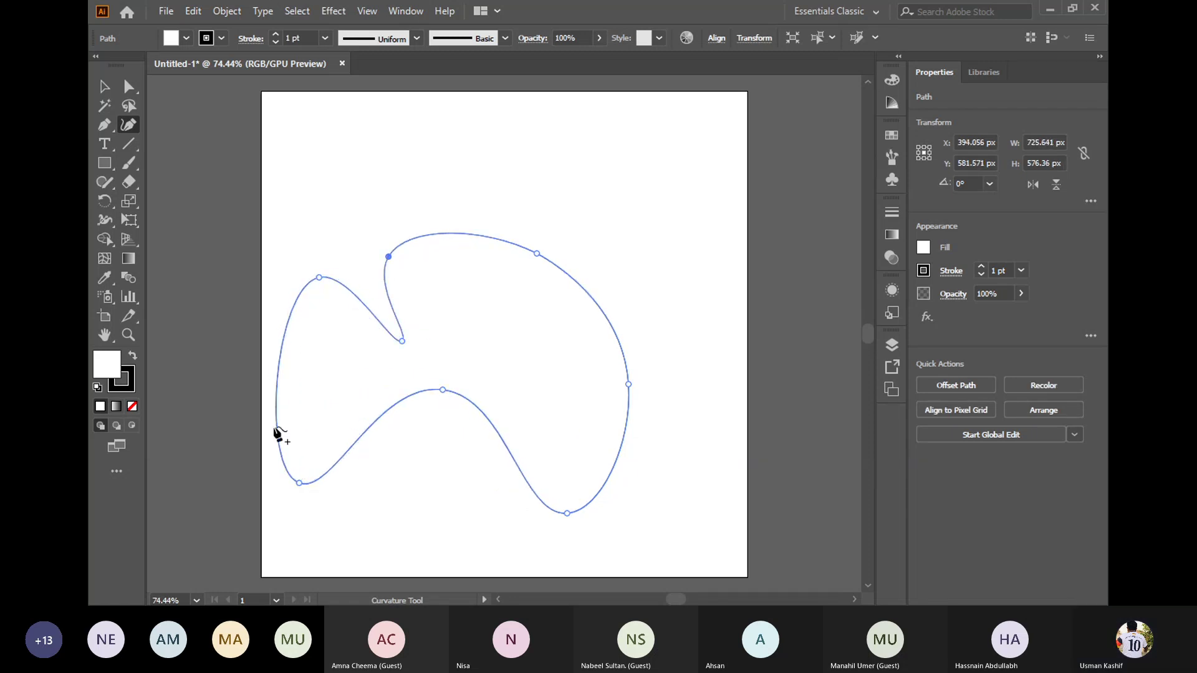
pyautogui.click(107, 89)
pyautogui.press('Delete')
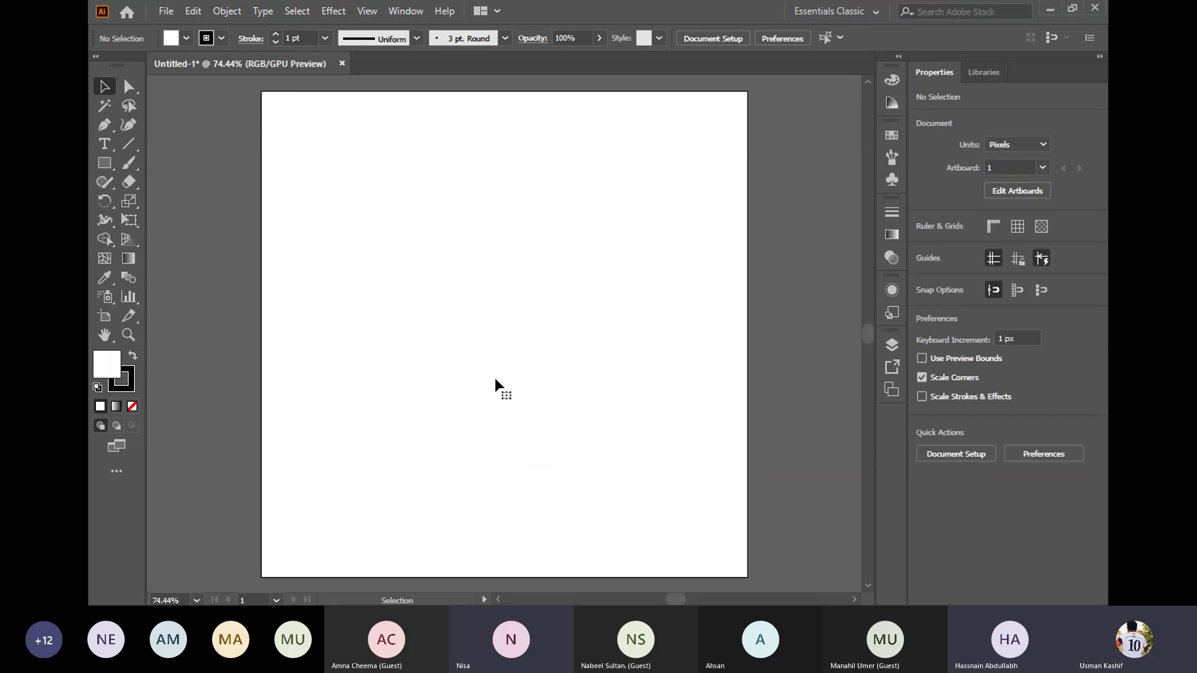
# - Activate the Type, Line Segment, Rectangle and Paintbrush tools in turn to see their properties
pyautogui.click(107, 146)
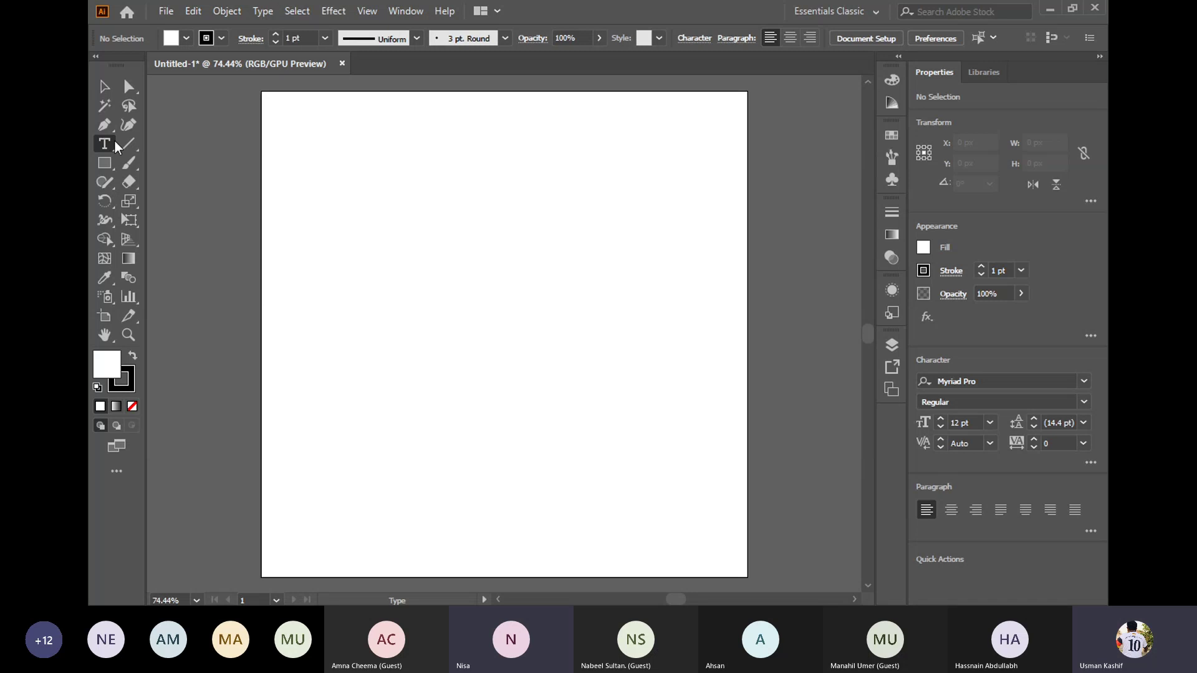
pyautogui.click(131, 146)
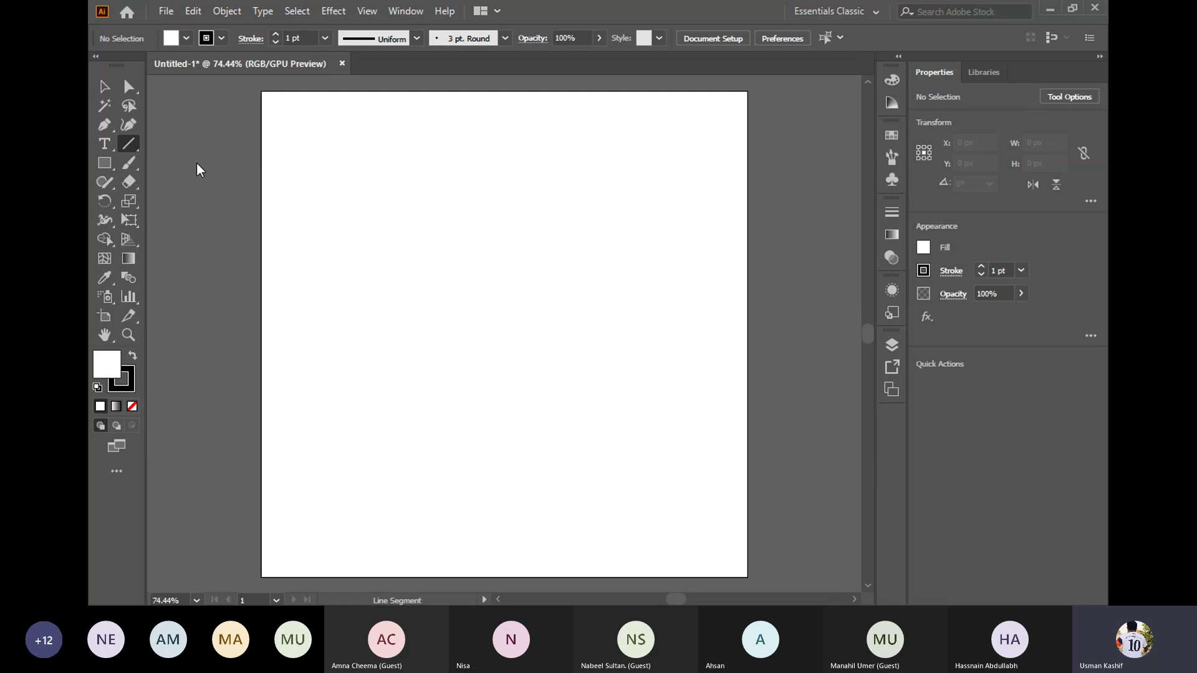
pyautogui.click(111, 163)
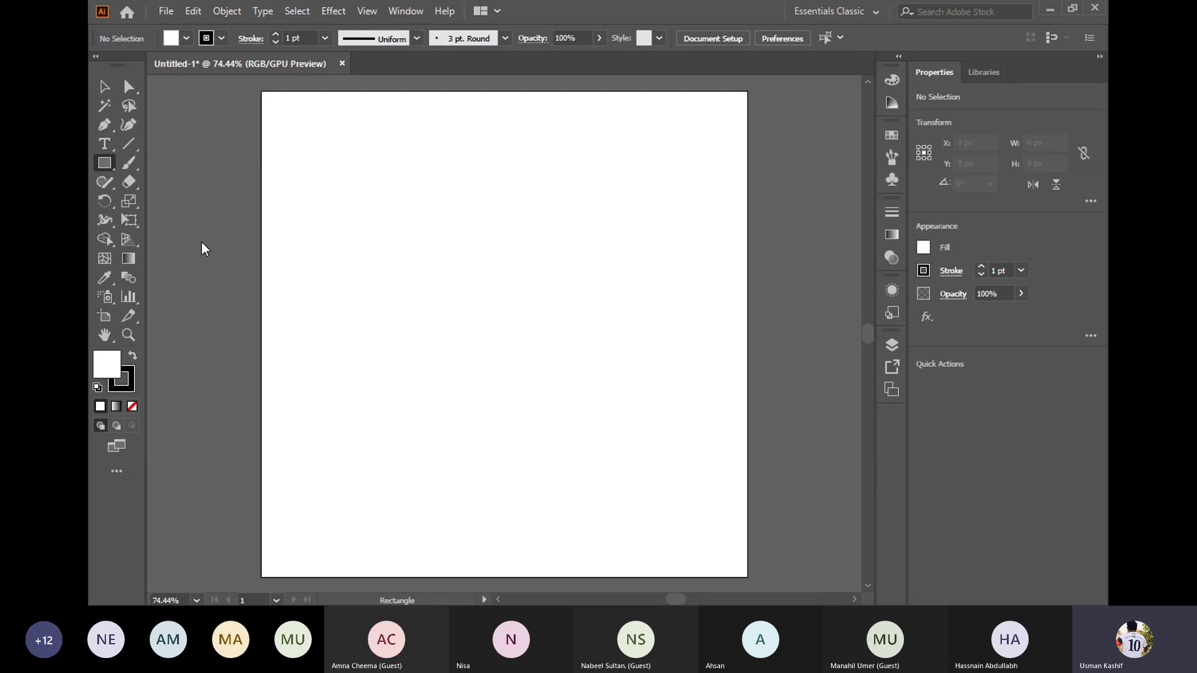
pyautogui.click(128, 164)
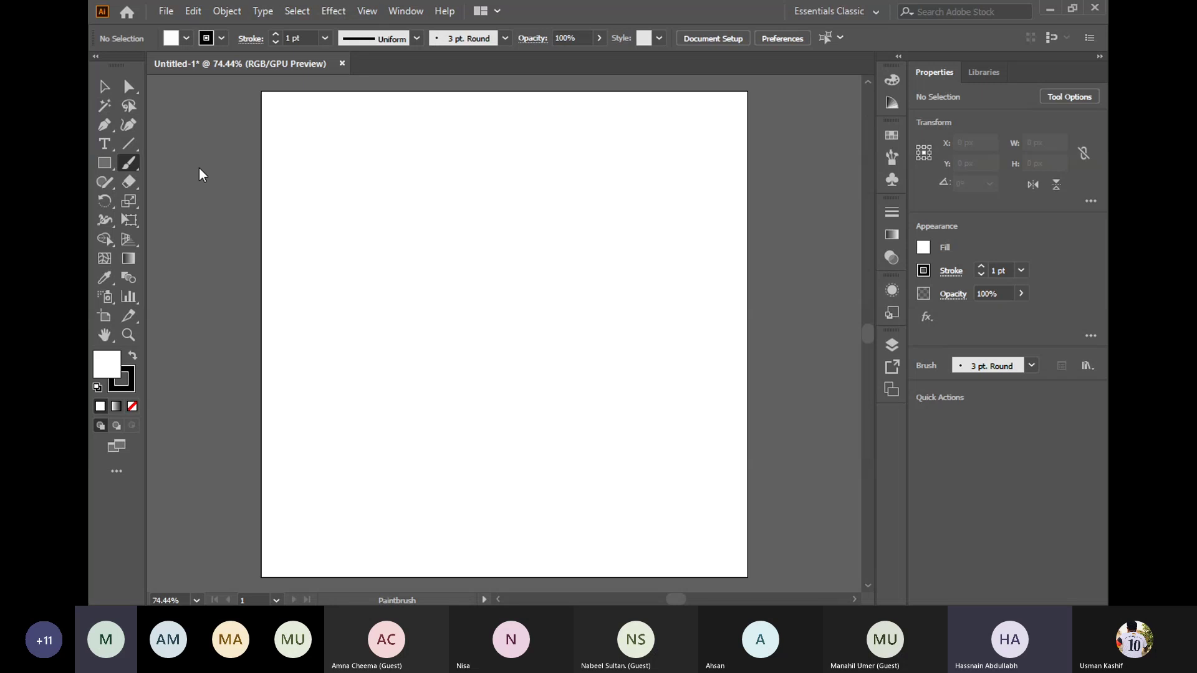
# - Swap the Rectangle tool for the Star tool from its group, restore the Rectangle tool, and activate the Paintbrush
pyautogui.click(112, 169)
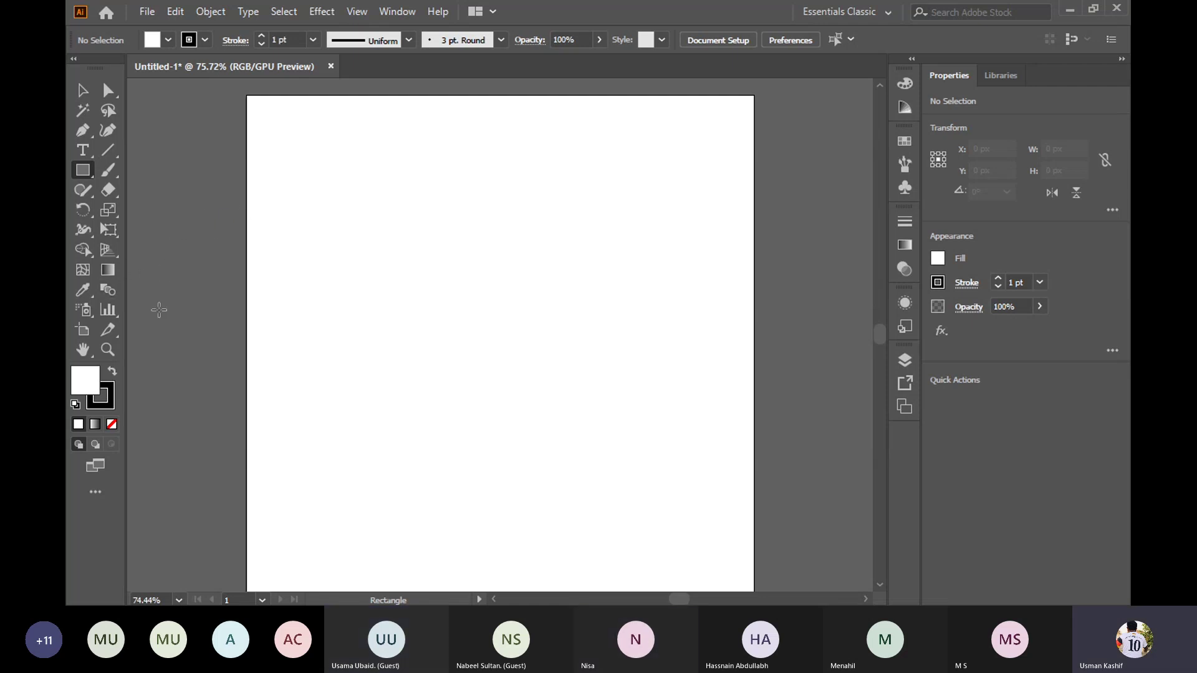
pyautogui.click(169, 243)
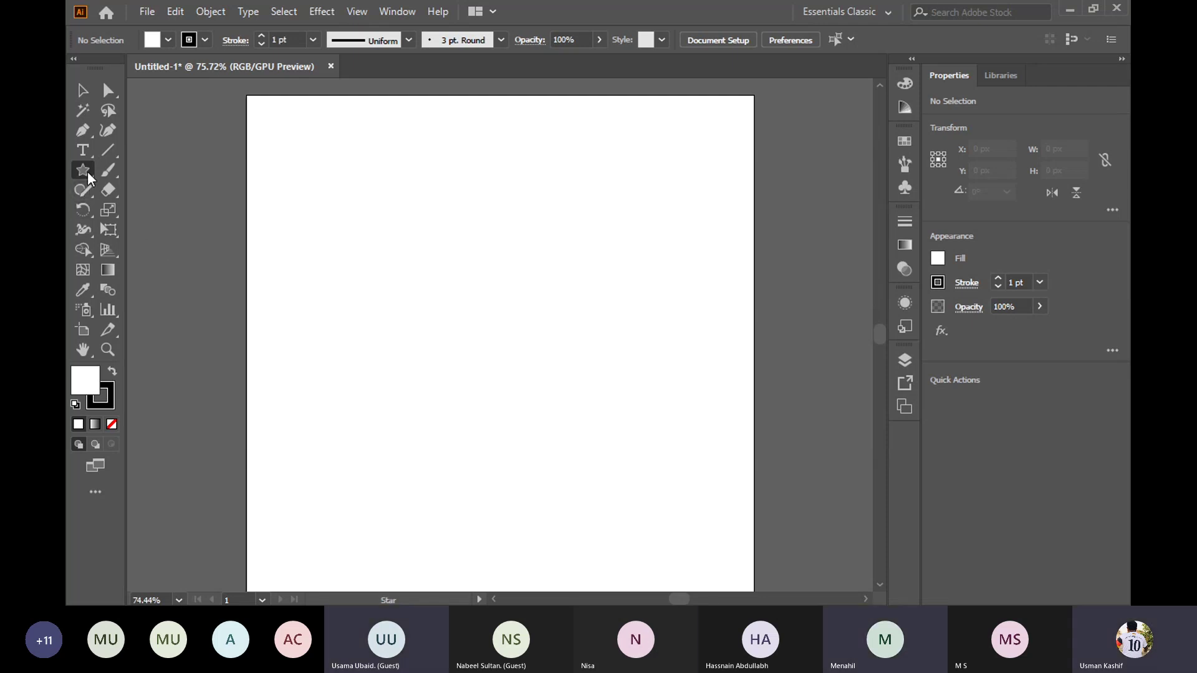
pyautogui.press('m')
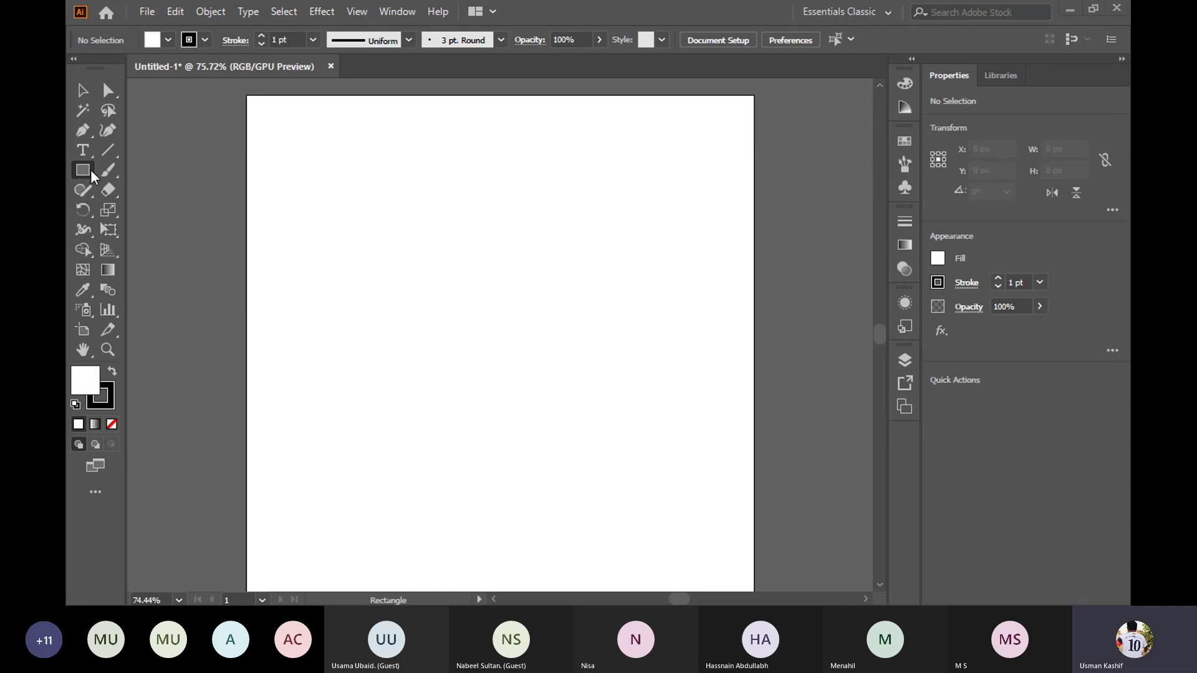
pyautogui.click(109, 174)
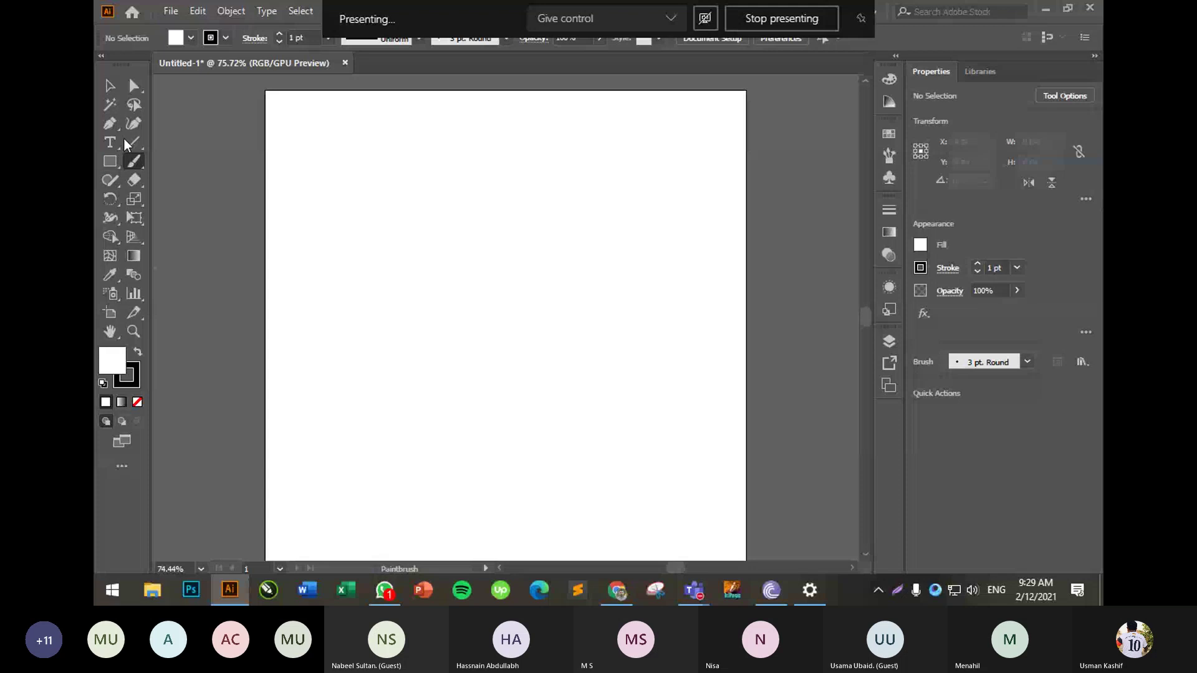
pyautogui.press('v')
pyautogui.moveTo(436, 213); pyautogui.dragTo(518, 339)
pyautogui.moveTo(311, 195); pyautogui.dragTo(429, 321)
pyautogui.moveTo(317, 270); pyautogui.dragTo(465, 447)
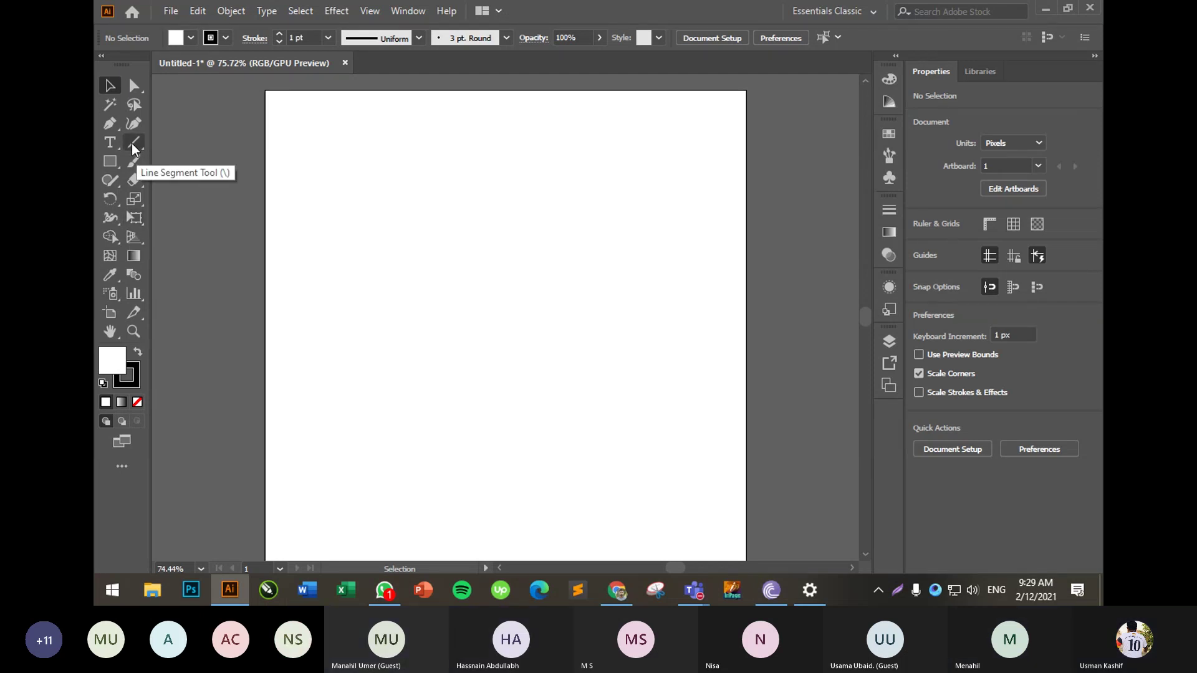
# - Review the tool variants grouped under the Type tool and the Pen tool
pyautogui.click(113, 150)
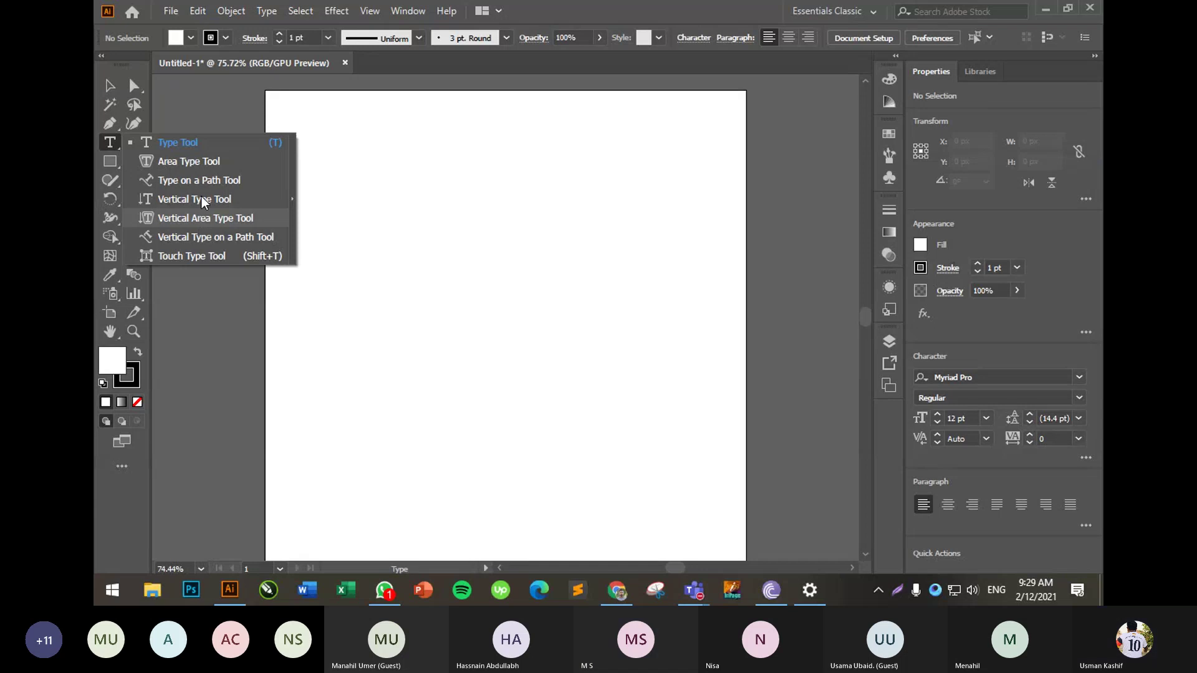
pyautogui.click(115, 94)
pyautogui.click(112, 91)
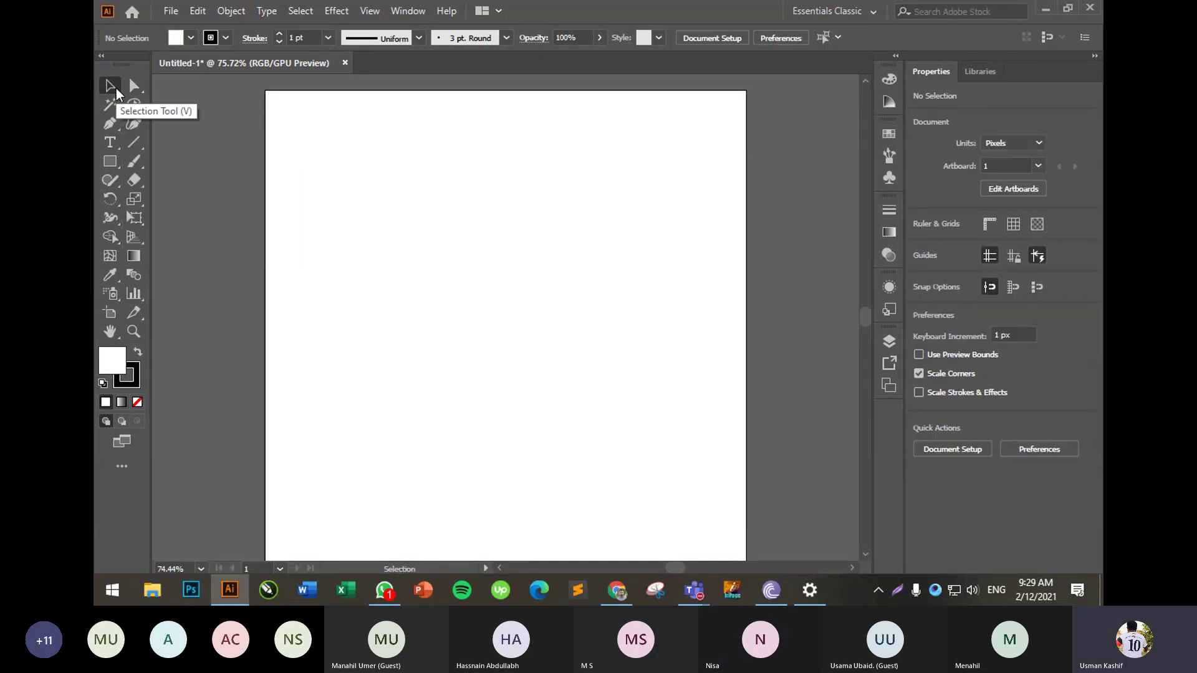
pyautogui.click(110, 124)
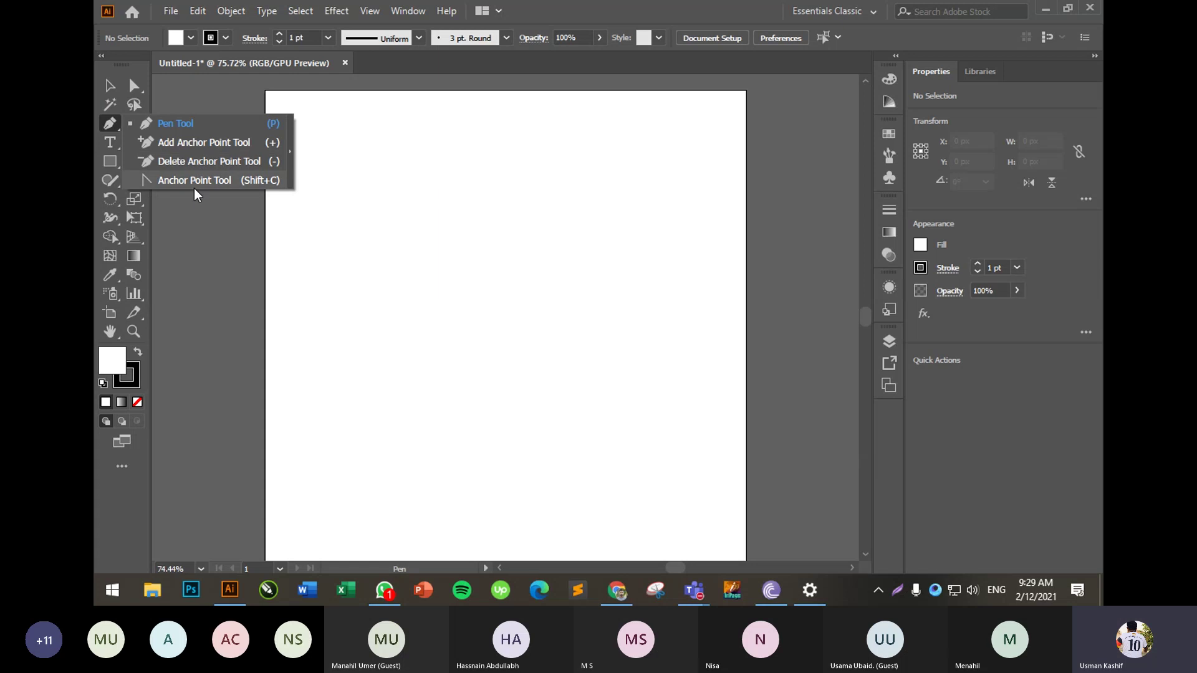
pyautogui.click(110, 143)
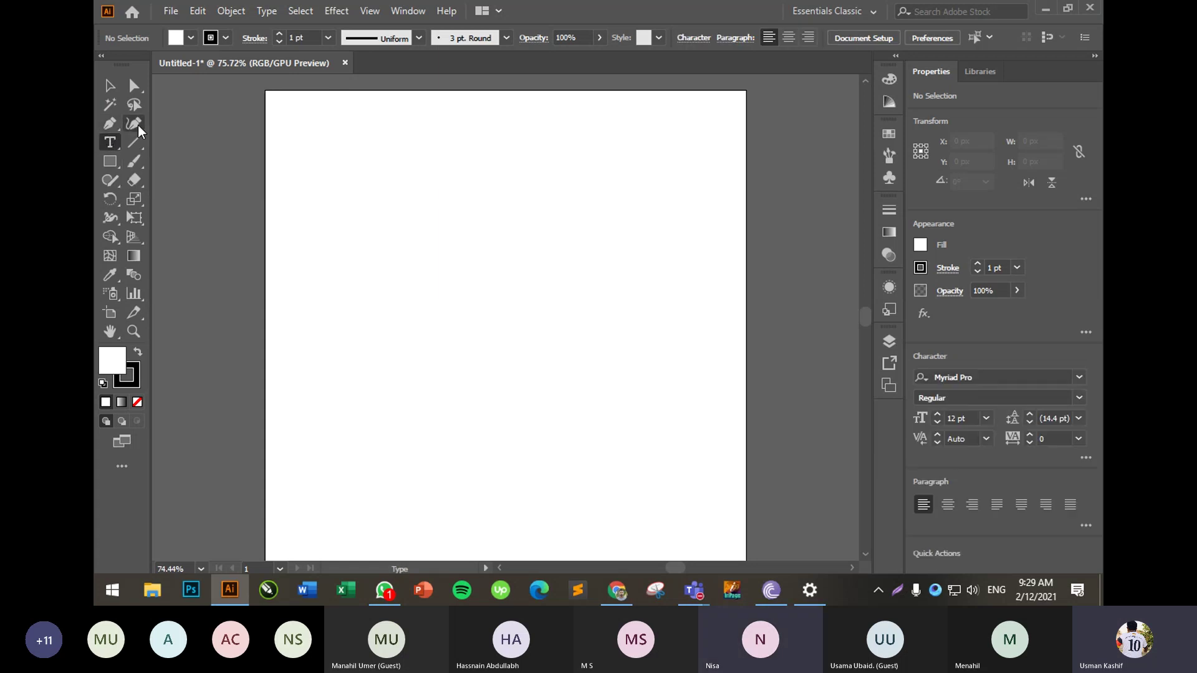
pyautogui.rightClick(107, 144)
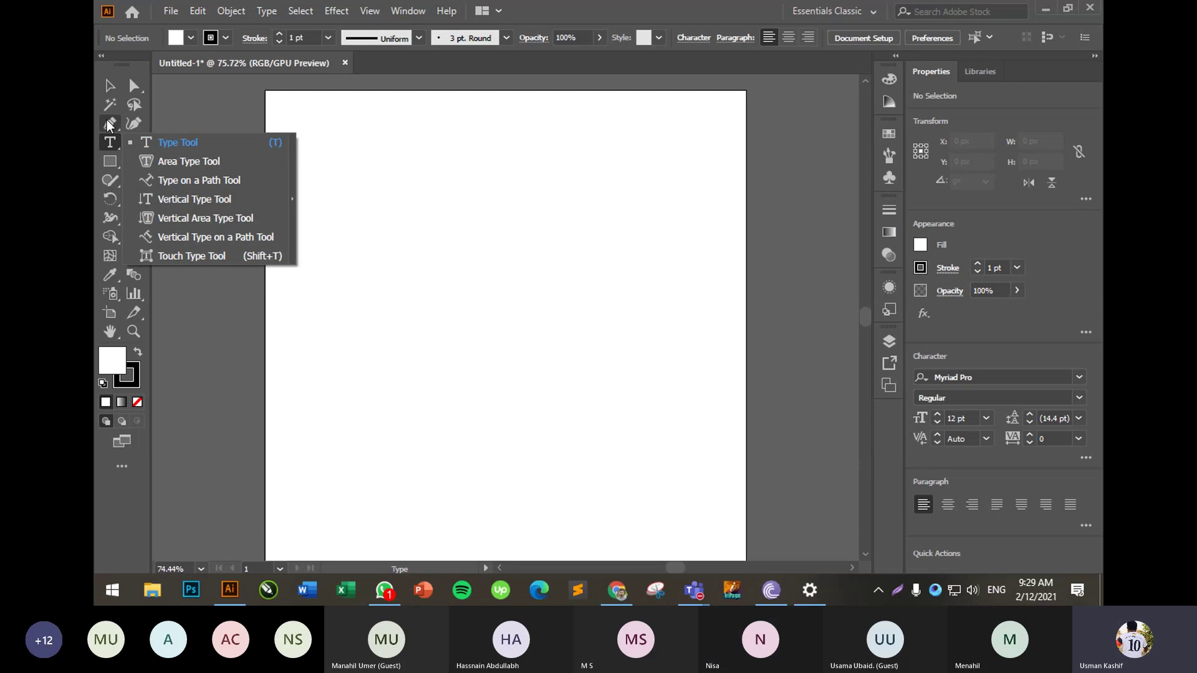
# - Review the tool variants grouped under the Line Segment tool and the Rectangle tool
pyautogui.click(134, 142)
pyautogui.rightClick(135, 143)
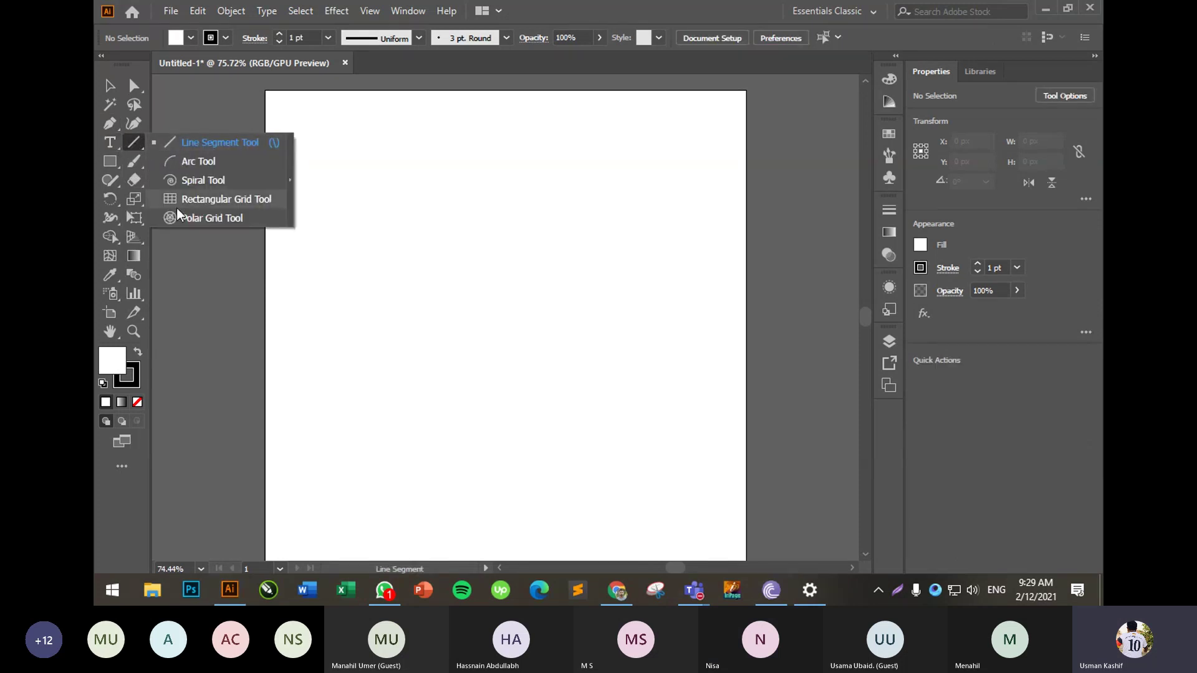
pyautogui.click(112, 164)
pyautogui.rightClick(114, 166)
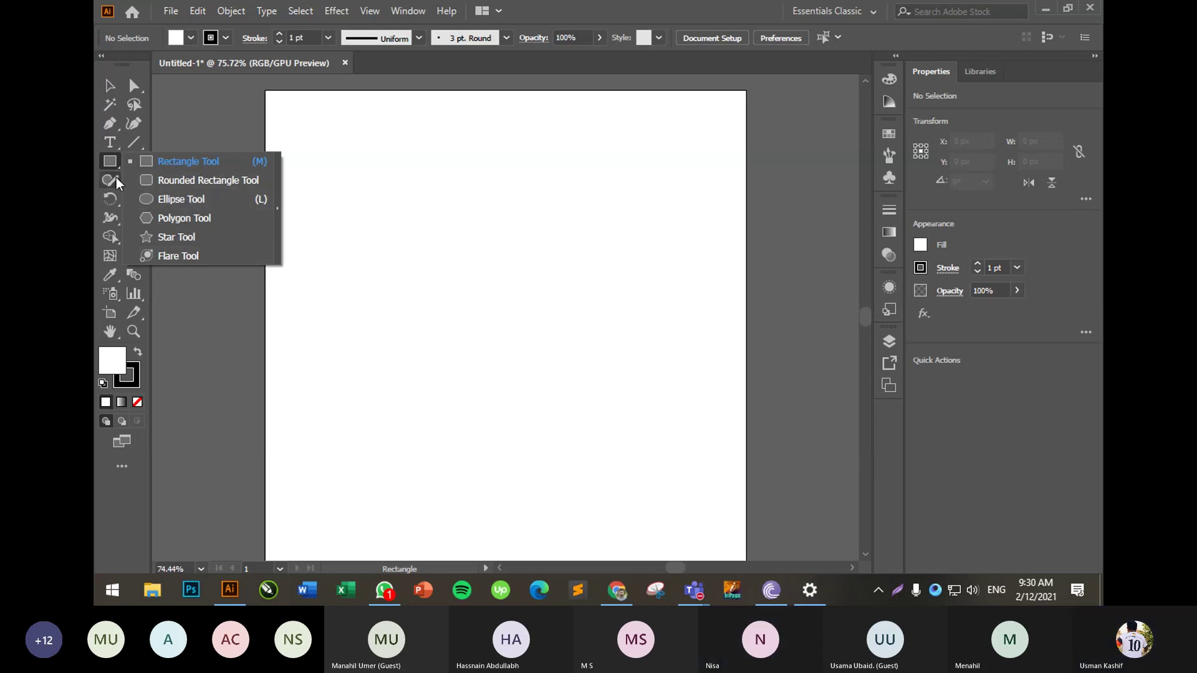
# - Review the tool variants grouped under the Paintbrush, Shaper and Eraser tools
pyautogui.click(140, 161)
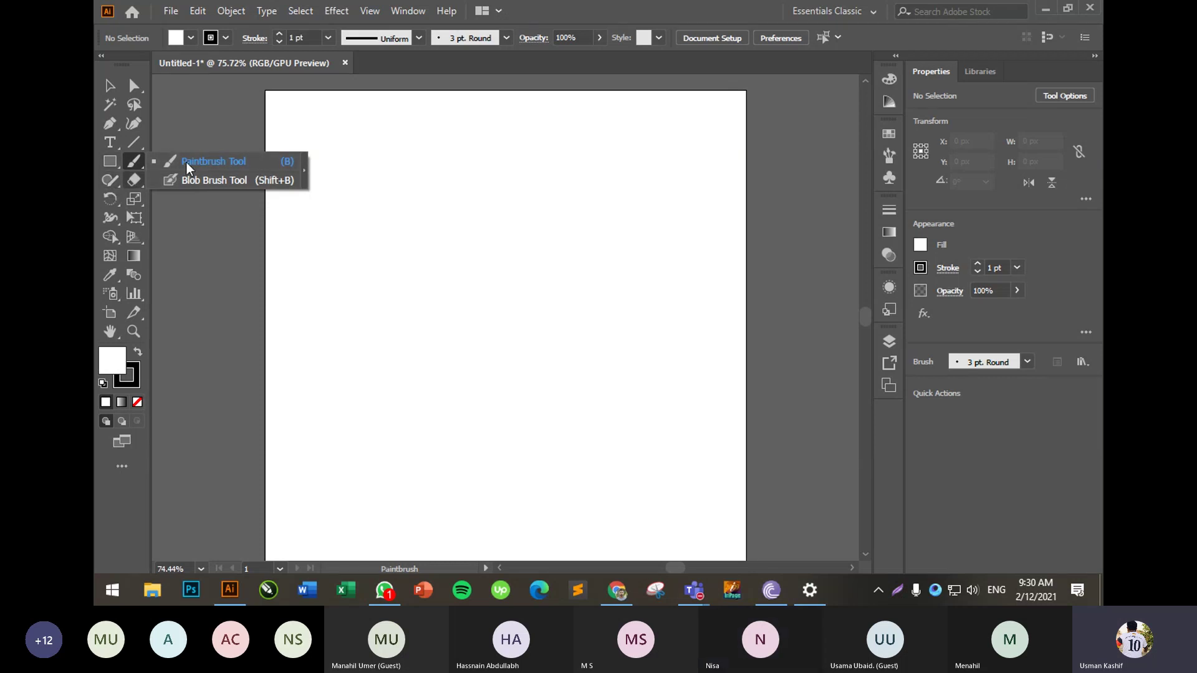
pyautogui.click(107, 181)
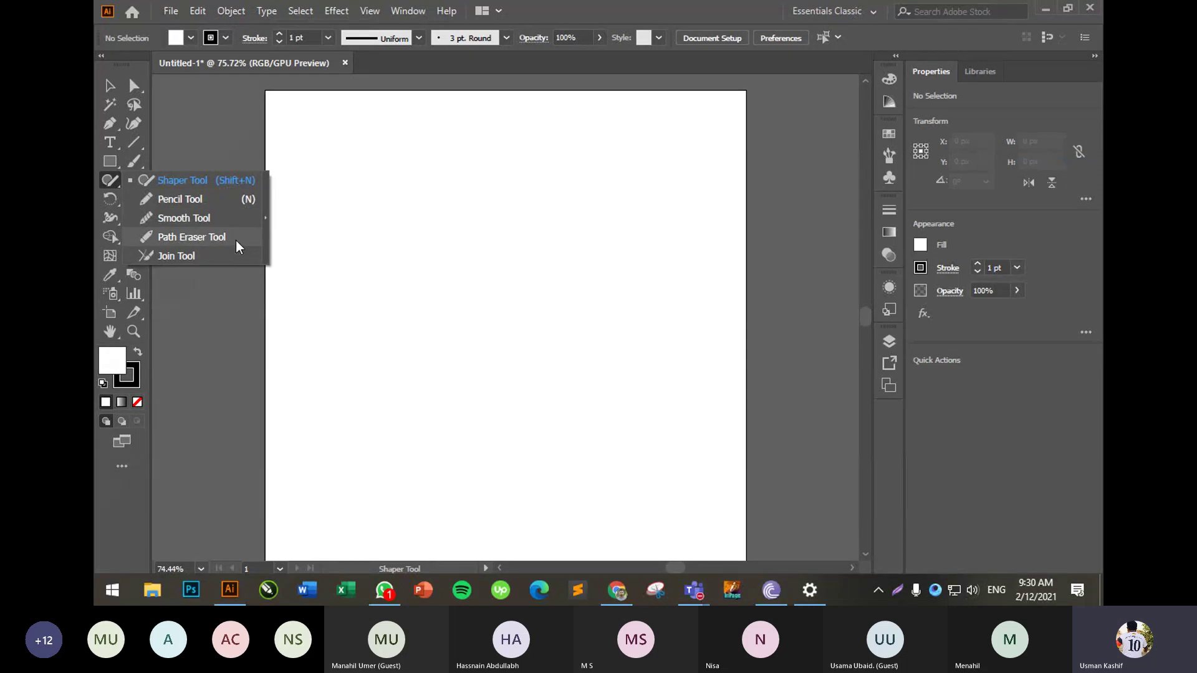
pyautogui.click(112, 184)
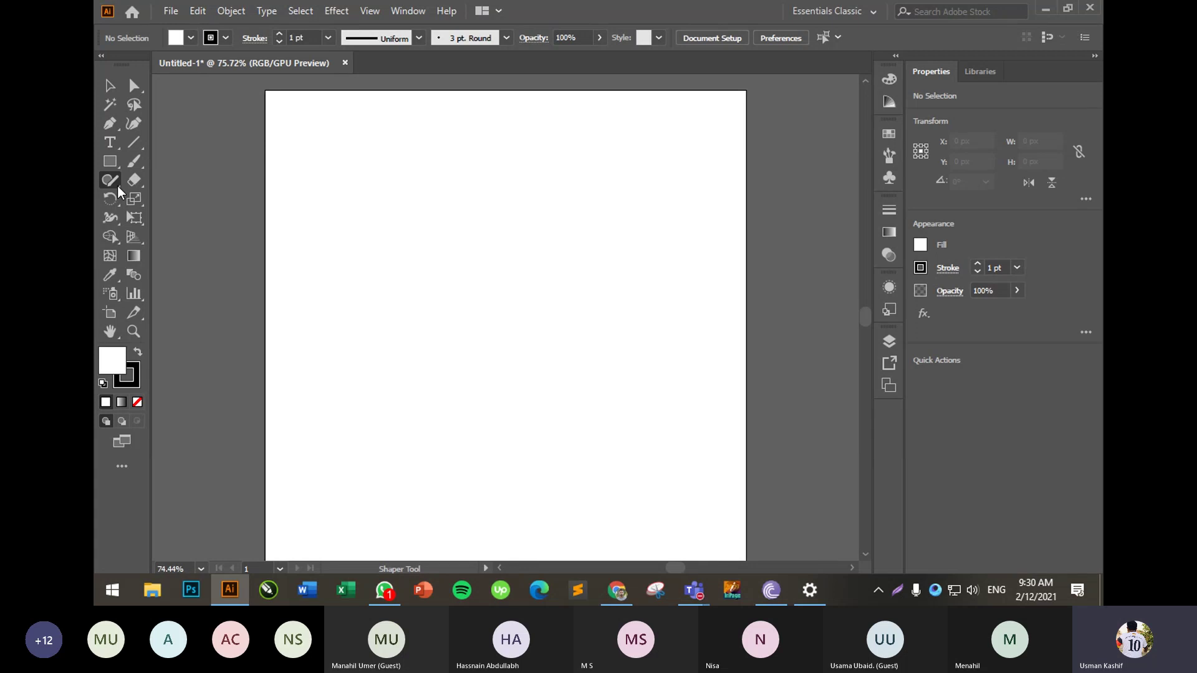
pyautogui.click(133, 187)
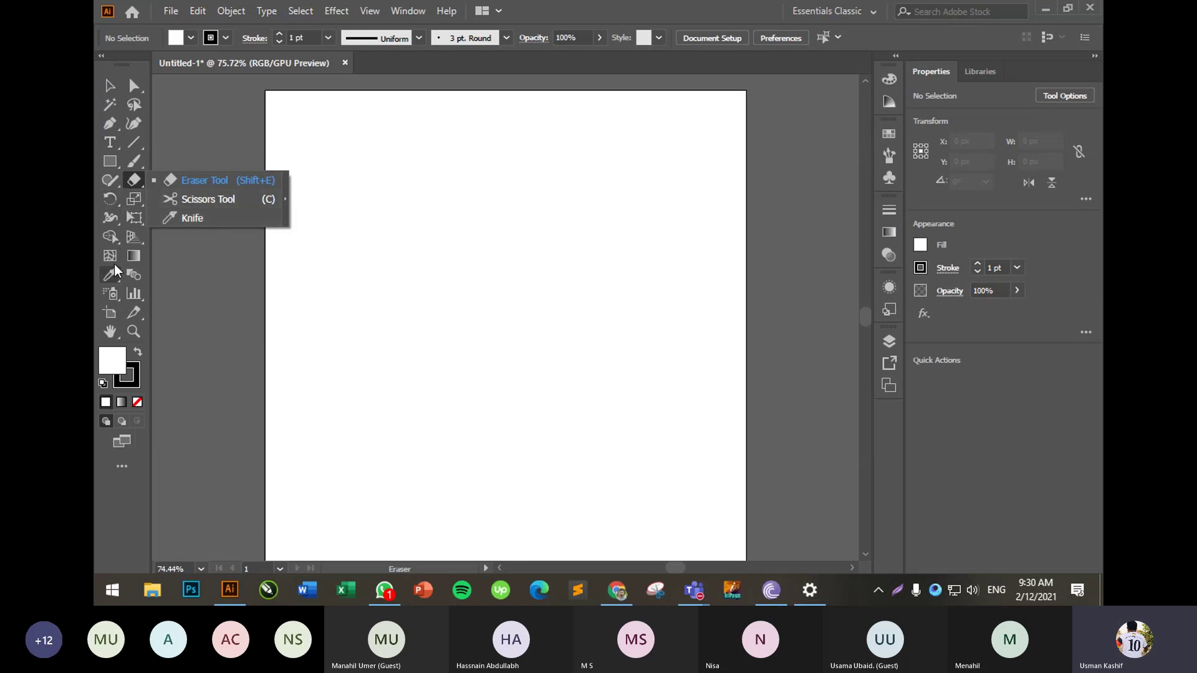
# - Review the variants grouped under the Rotate and Scale tools, and view the Rotate options dialog
pyautogui.click(113, 206)
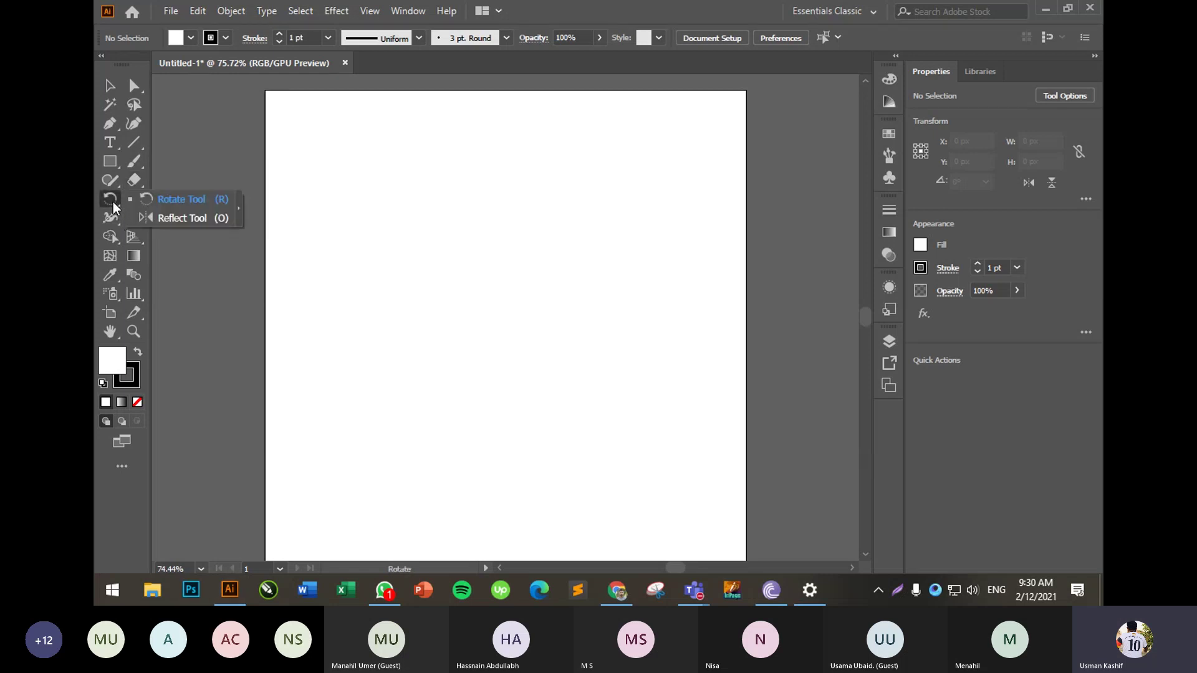
pyautogui.doubleClick(111, 200)
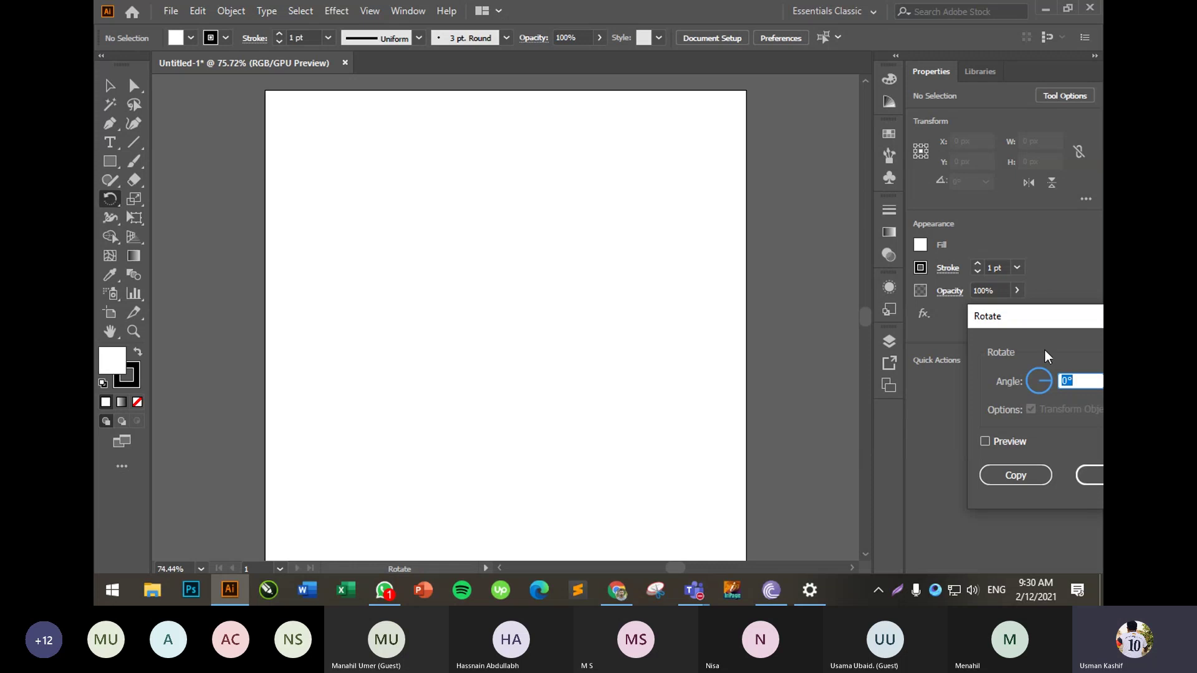
pyautogui.moveTo(1031, 322); pyautogui.dragTo(525, 287)
pyautogui.click(682, 438)
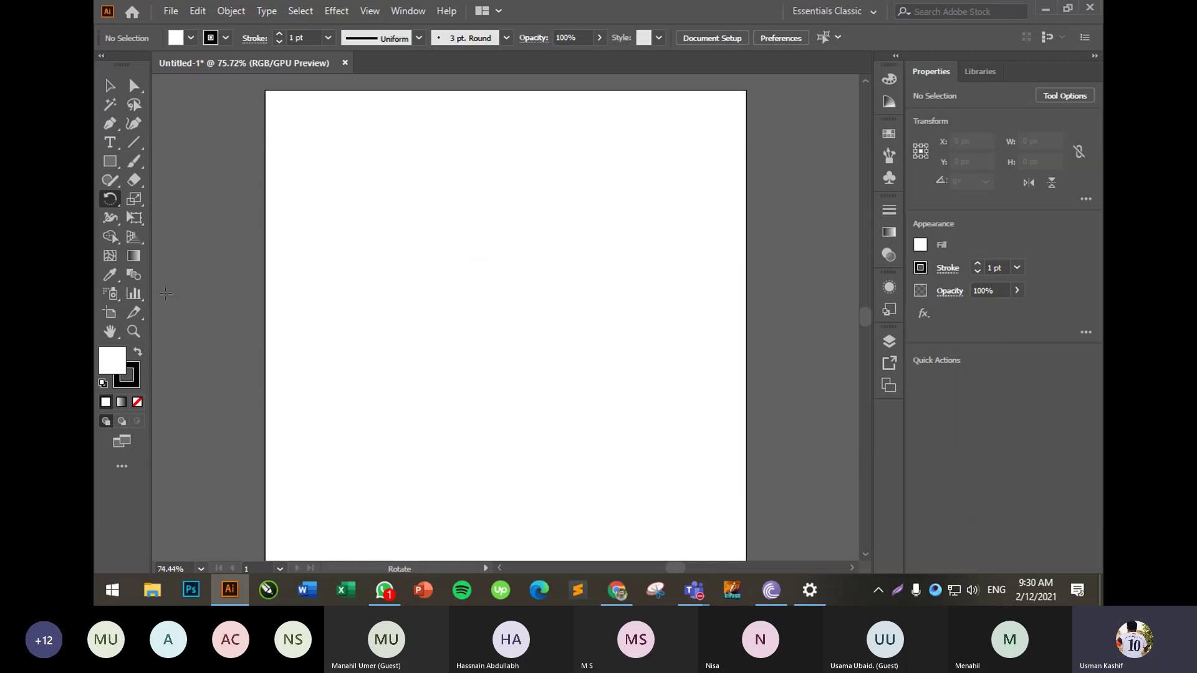
pyautogui.click(133, 198)
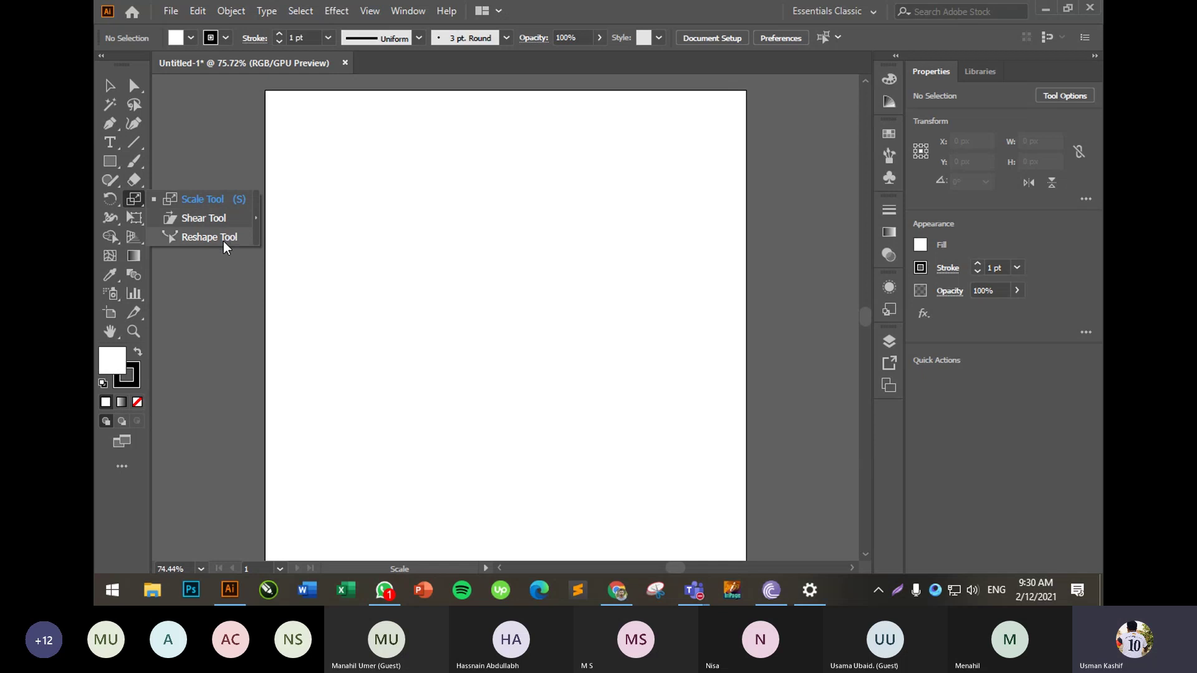
# - Review the Width tool and the variants grouped under the Free Transform tool
pyautogui.click(102, 219)
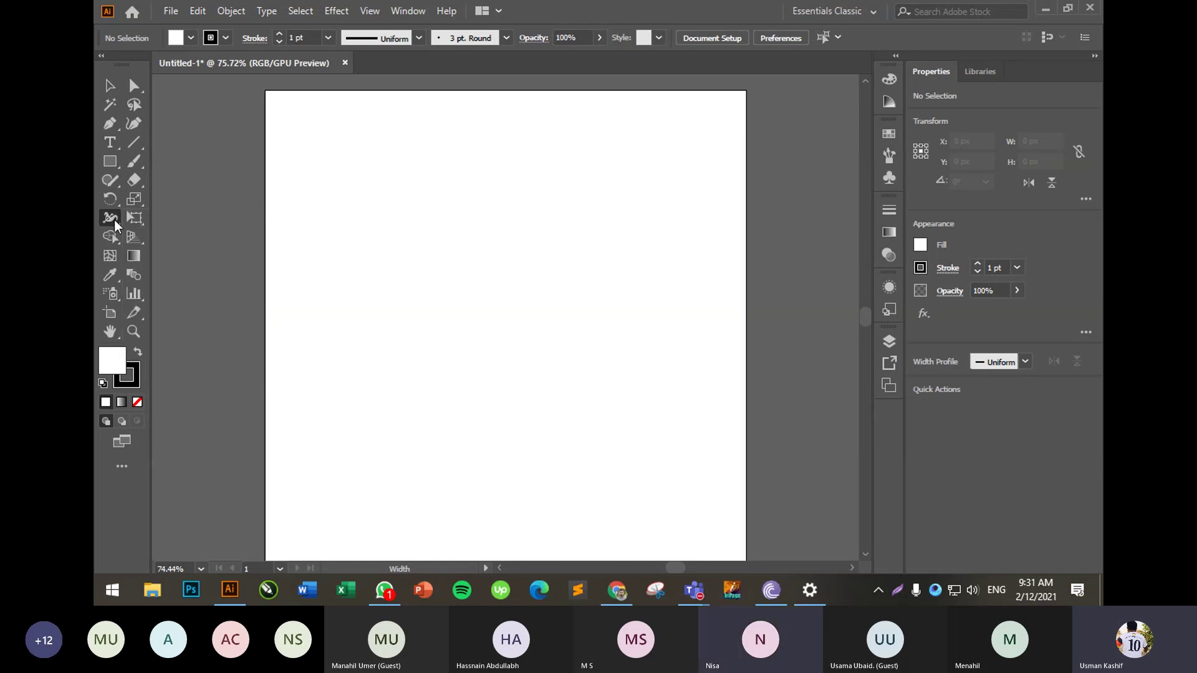
pyautogui.click(136, 218)
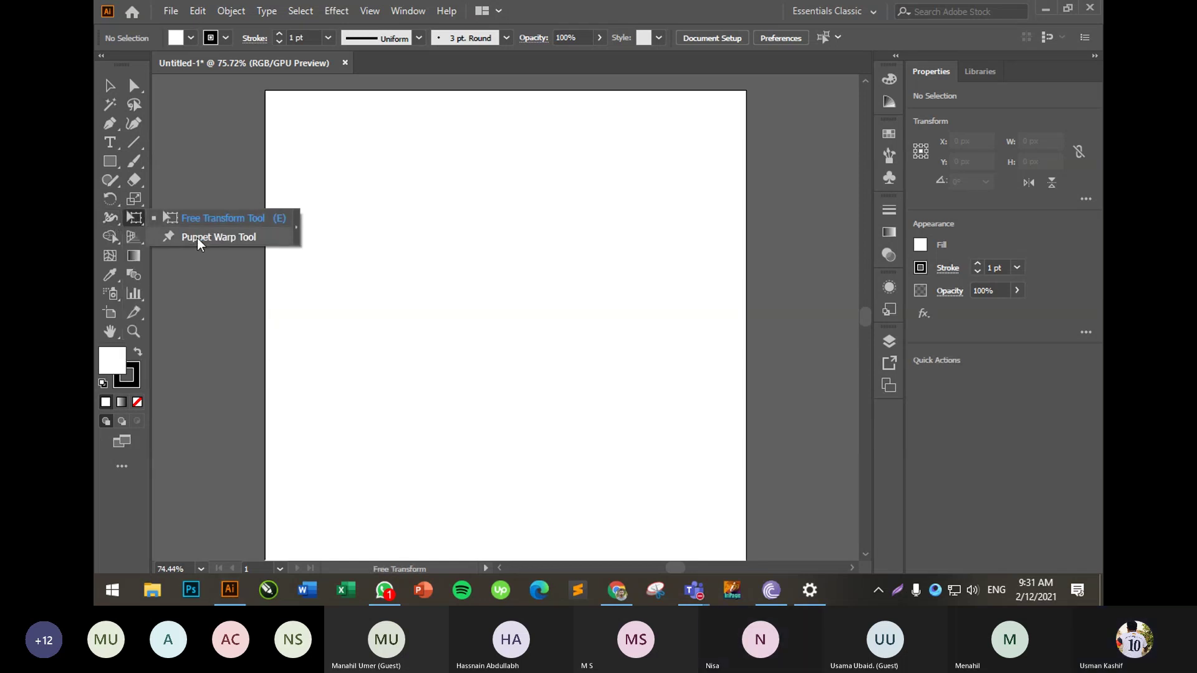
pyautogui.click(135, 219)
# - Review the variants grouped under the Shape Builder and Slice tools, and return to the Selection tool
pyautogui.click(106, 241)
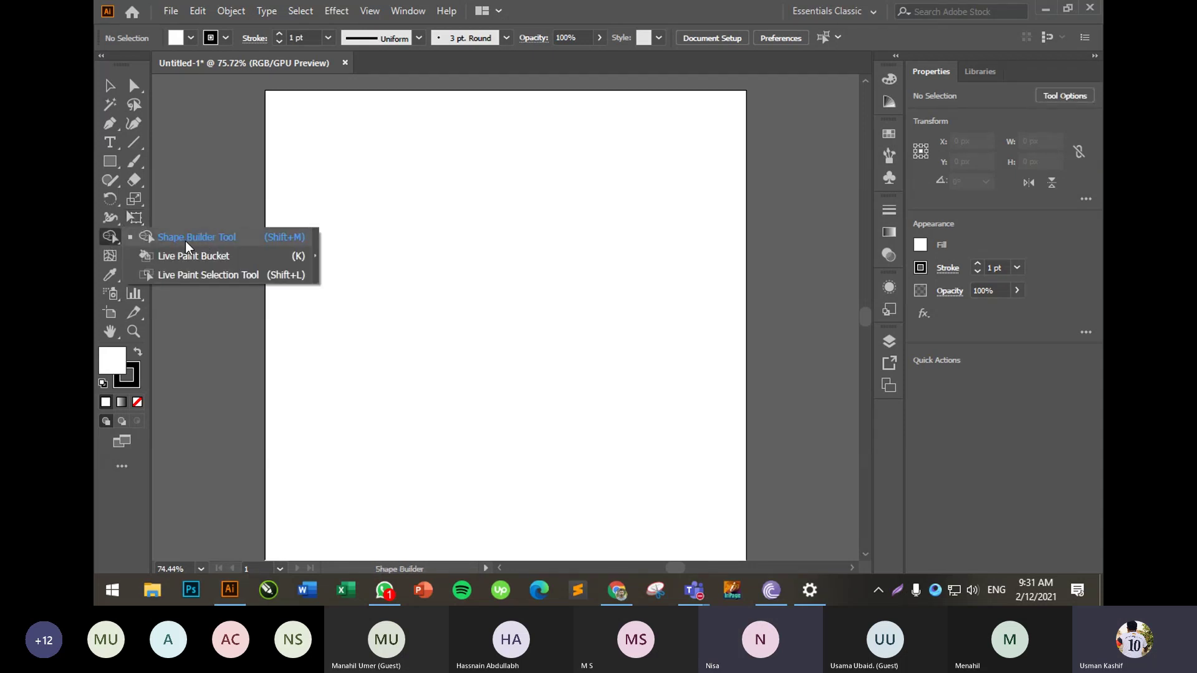
pyautogui.click(107, 236)
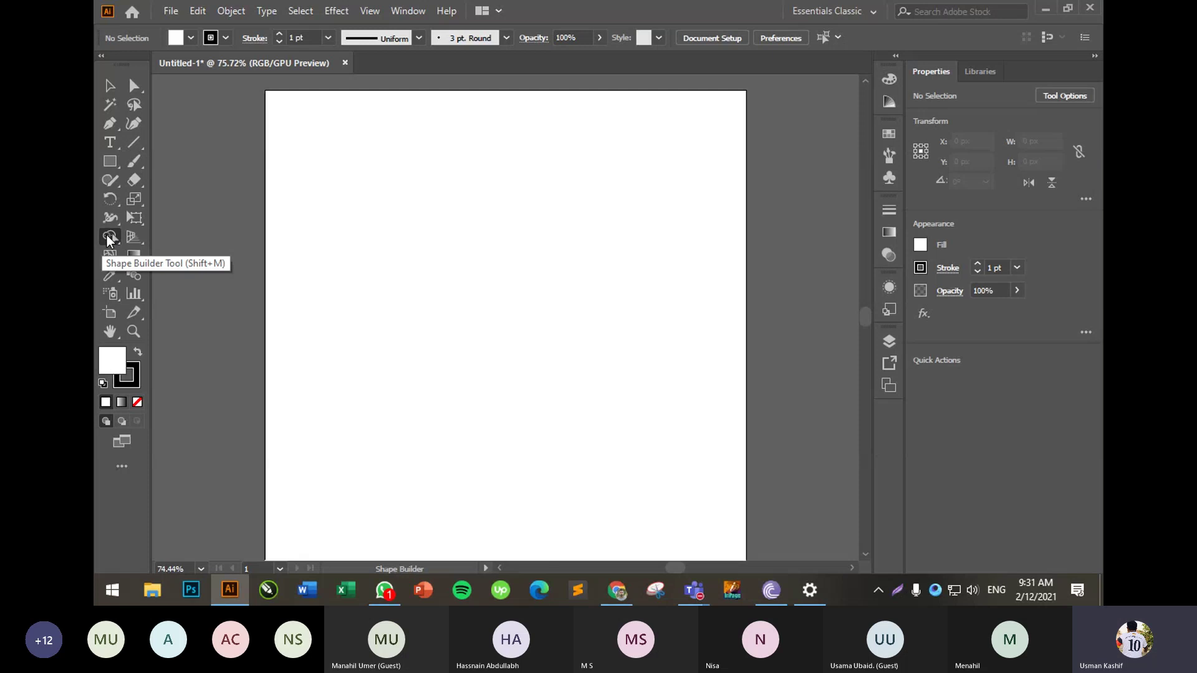
pyautogui.click(107, 234)
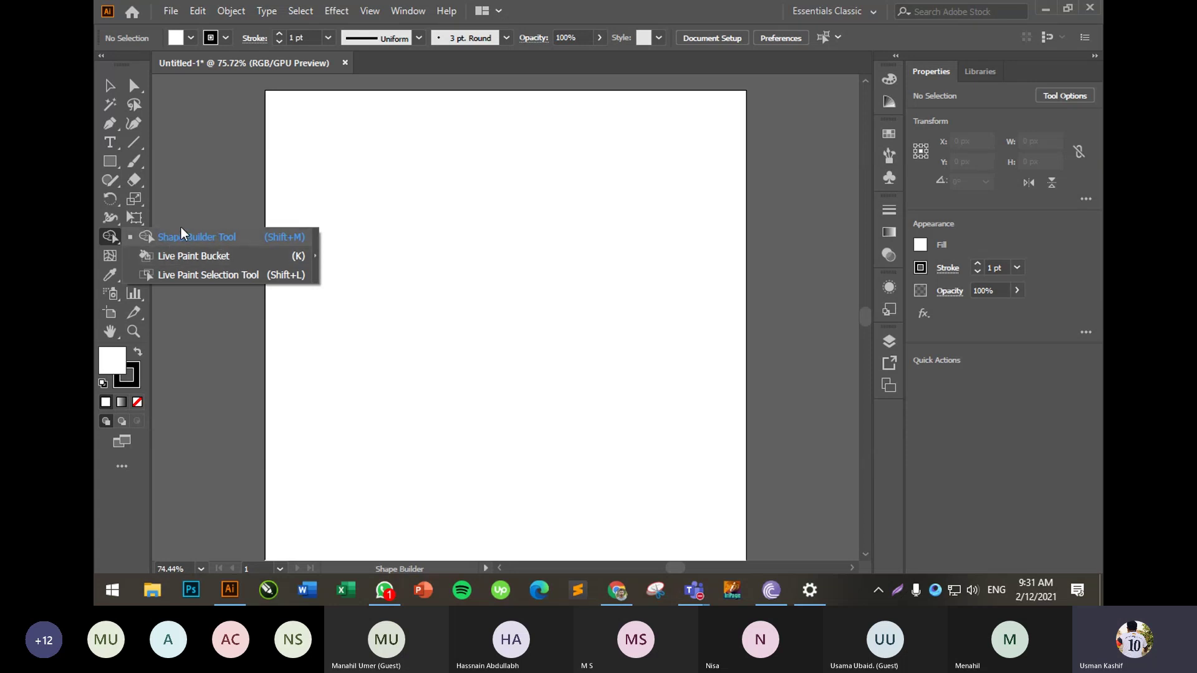
pyautogui.click(110, 242)
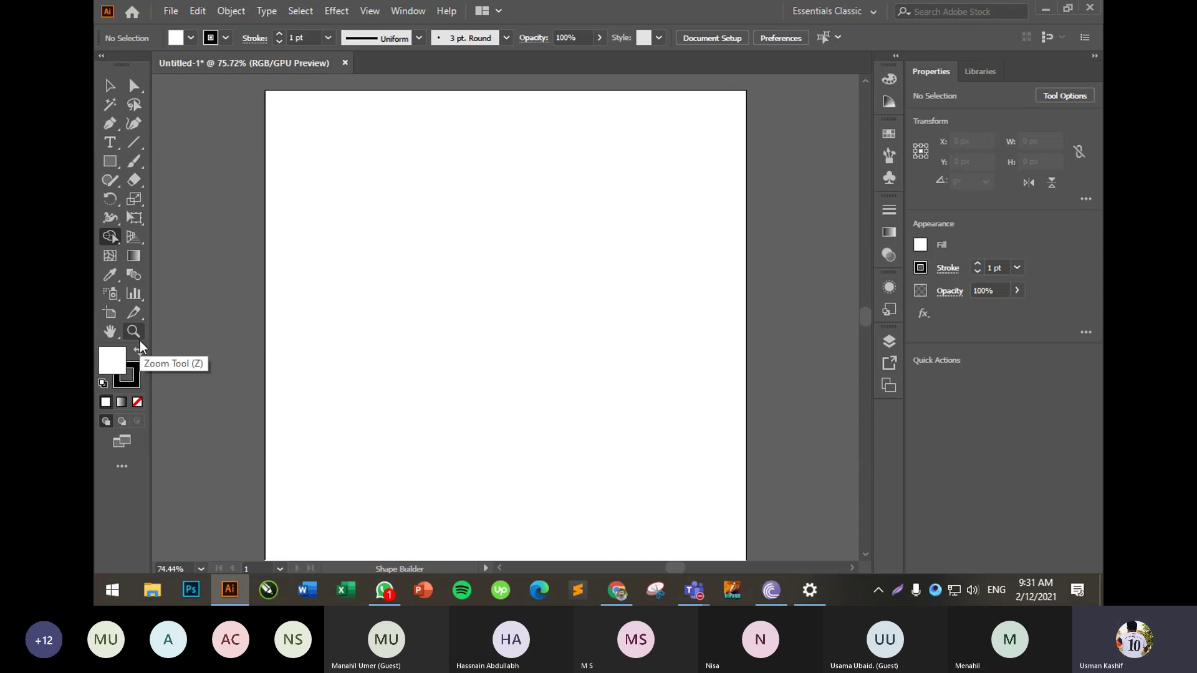
pyautogui.click(134, 313)
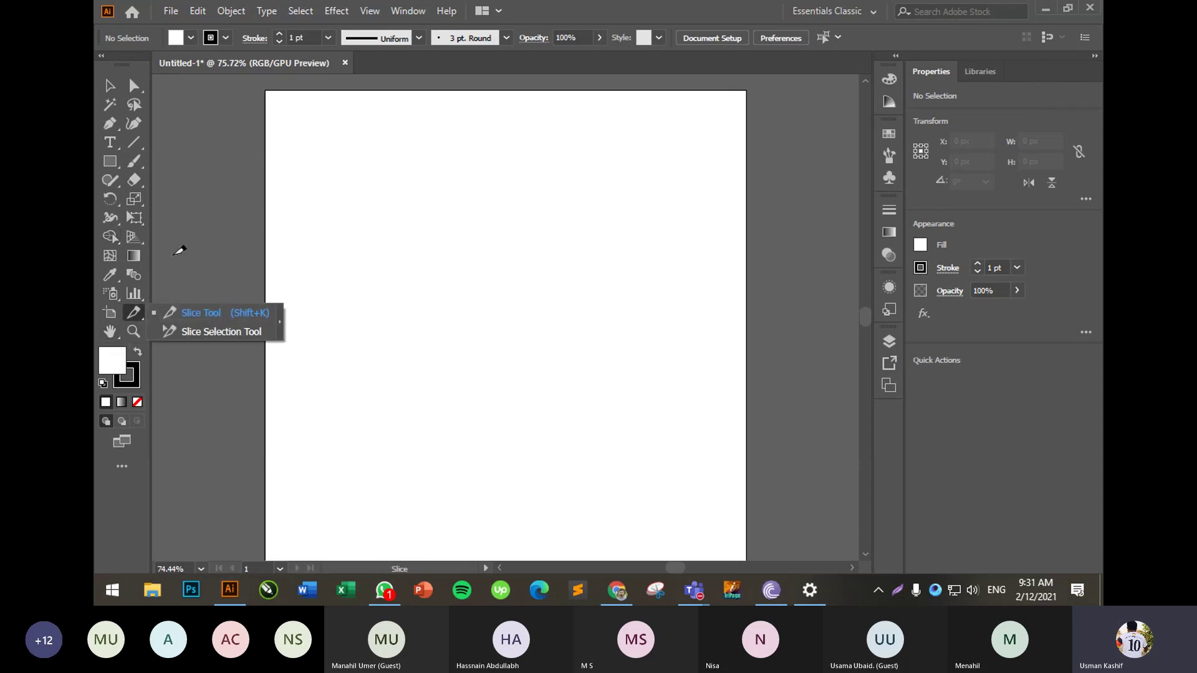
pyautogui.press('v')
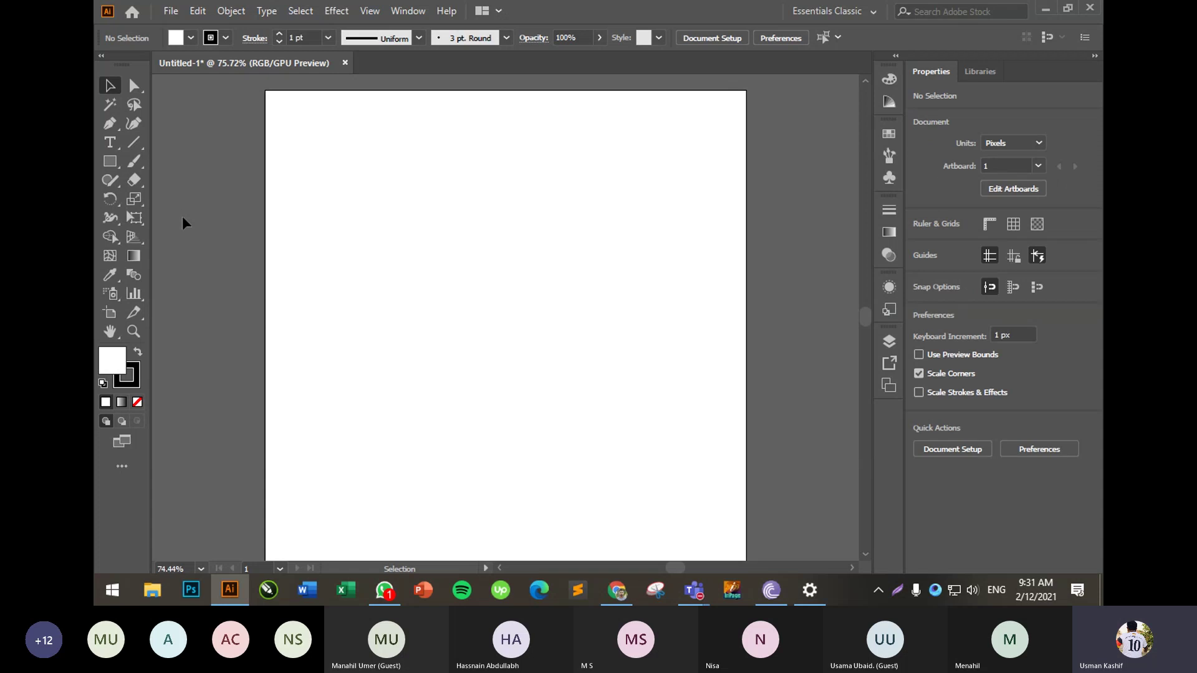
pyautogui.moveTo(302, 142); pyautogui.dragTo(446, 383)
pyautogui.moveTo(732, 143); pyautogui.dragTo(297, 187)
pyautogui.moveTo(298, 130); pyautogui.dragTo(708, 189)
pyautogui.moveTo(438, 252); pyautogui.dragTo(464, 272)
pyautogui.moveTo(594, 250); pyautogui.dragTo(379, 326)
pyautogui.moveTo(281, 181); pyautogui.dragTo(512, 407)
# - Draw a rectangle about 295 x 368 px in the artboard's upper-left area and fill it with red
pyautogui.click(110, 161)
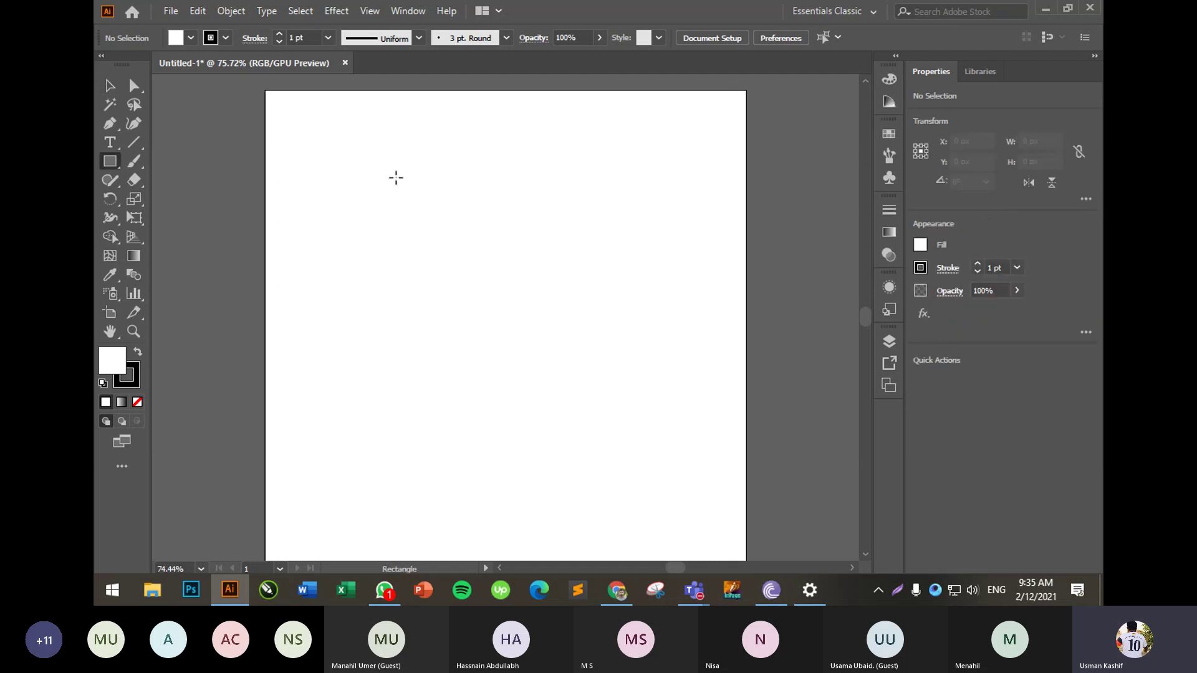
pyautogui.moveTo(325, 152)
pyautogui.mouseDown()
pyautogui.moveTo(371, 190)
pyautogui.moveTo(449, 324)
pyautogui.moveTo(468, 330)
pyautogui.mouseUp()
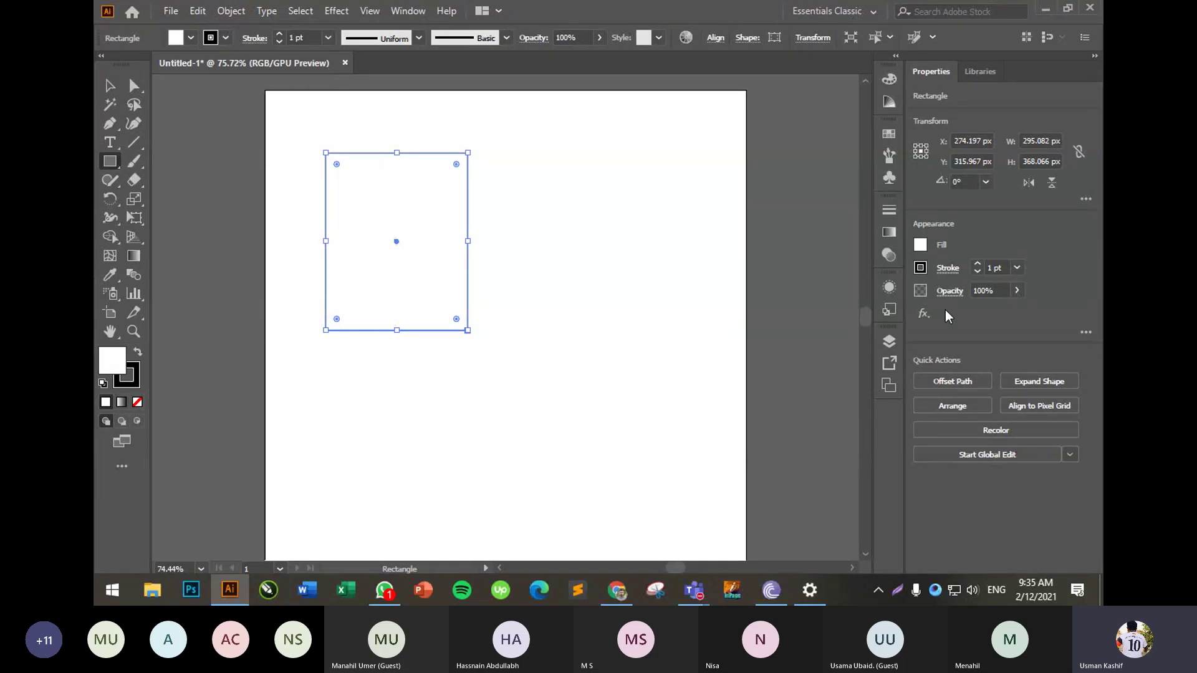
pyautogui.click(921, 246)
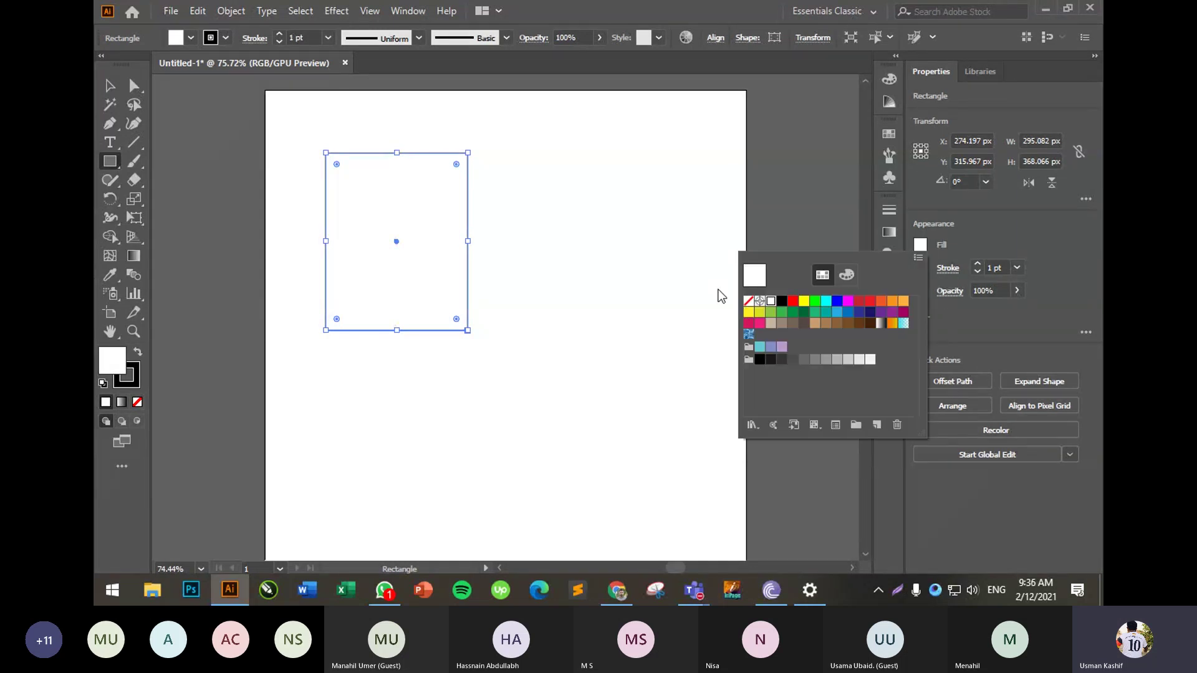
pyautogui.click(793, 301)
pyautogui.click(1013, 229)
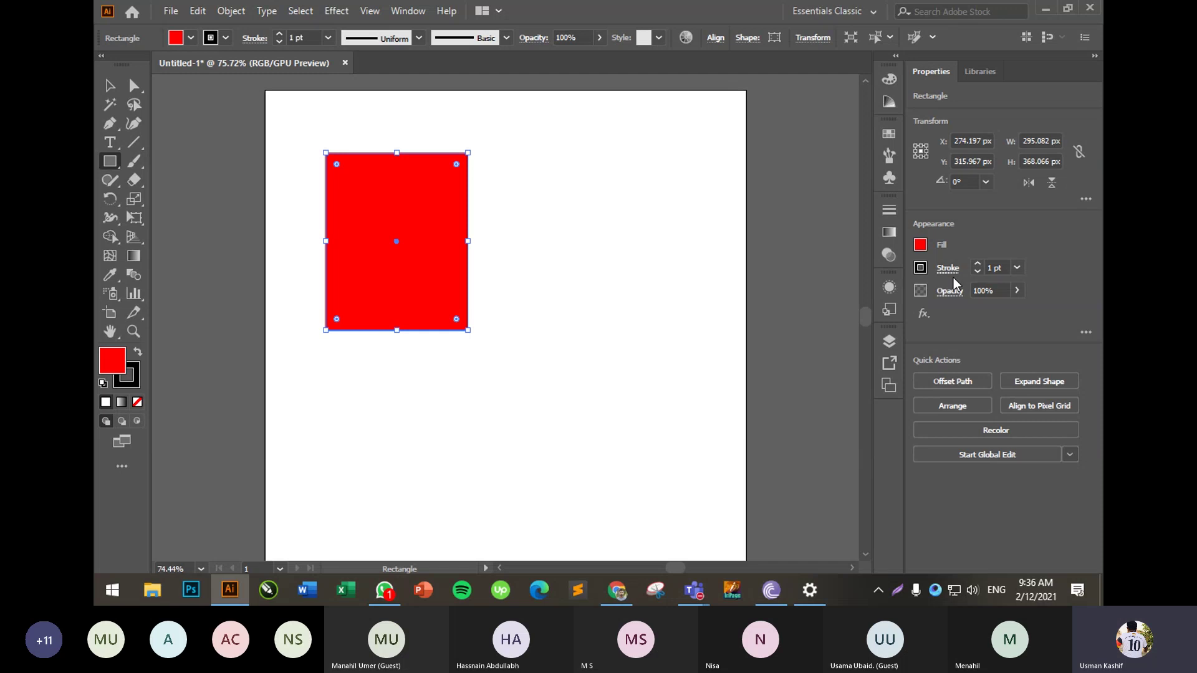
# - Remove the red rectangle's stroke, return to the Selection tool and deselect the rectangle
pyautogui.click(921, 269)
pyautogui.click(748, 324)
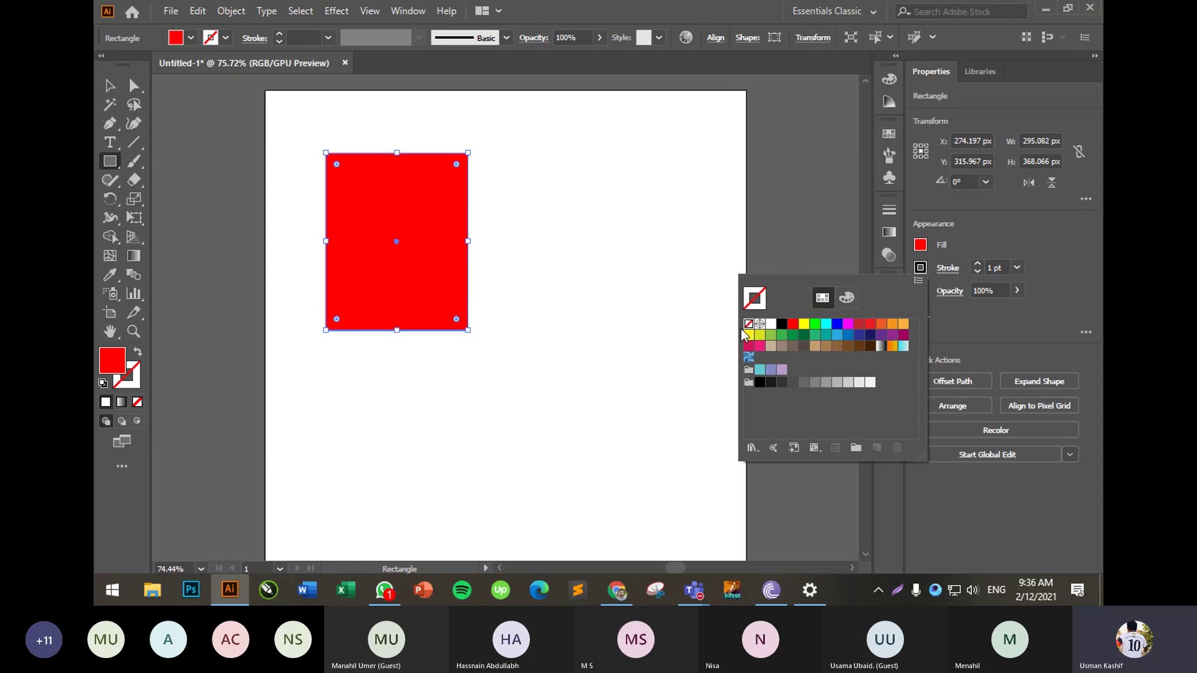
pyautogui.click(994, 230)
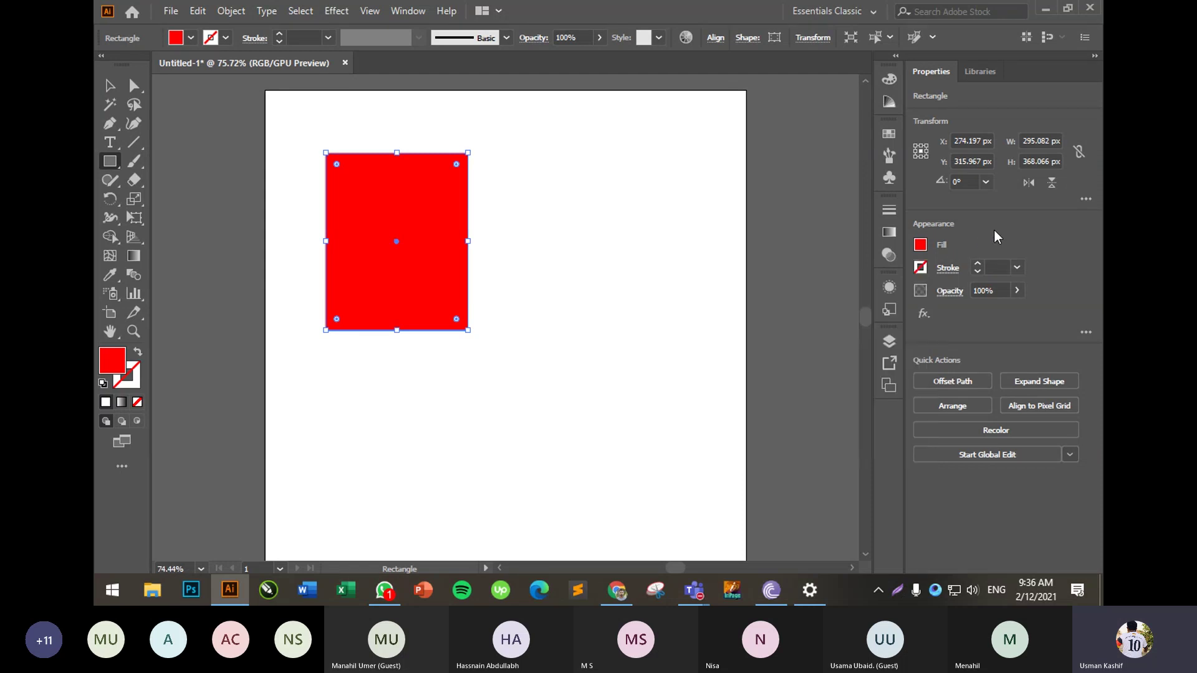
pyautogui.press('v')
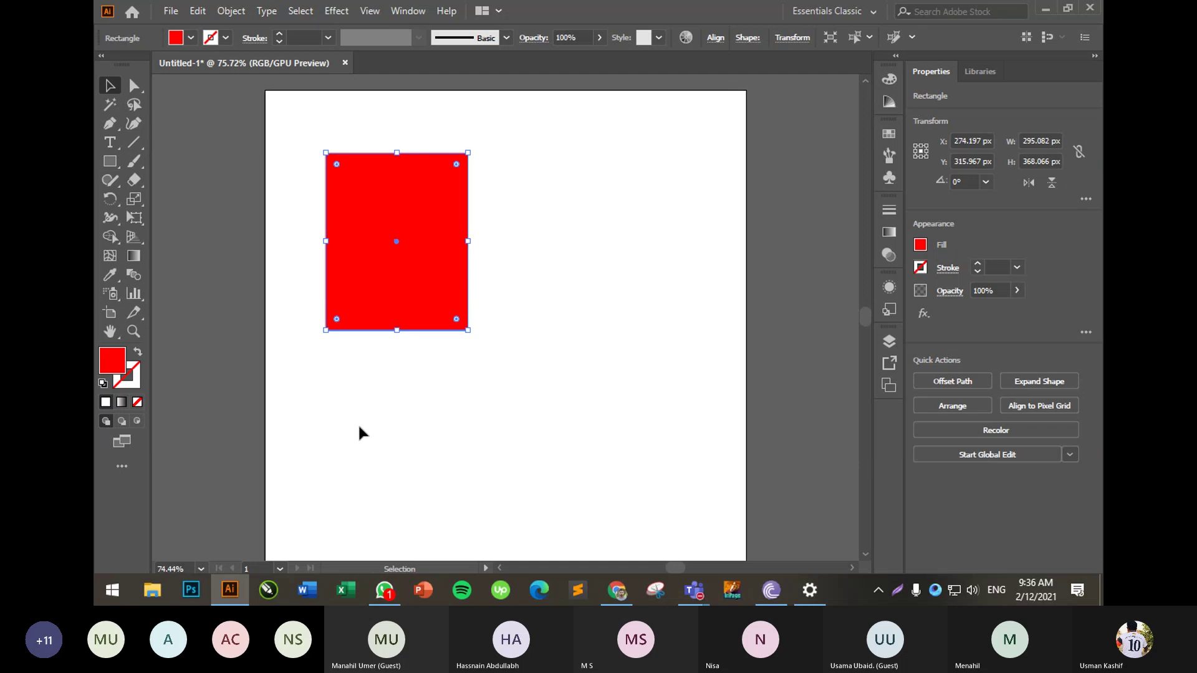
pyautogui.click(368, 433)
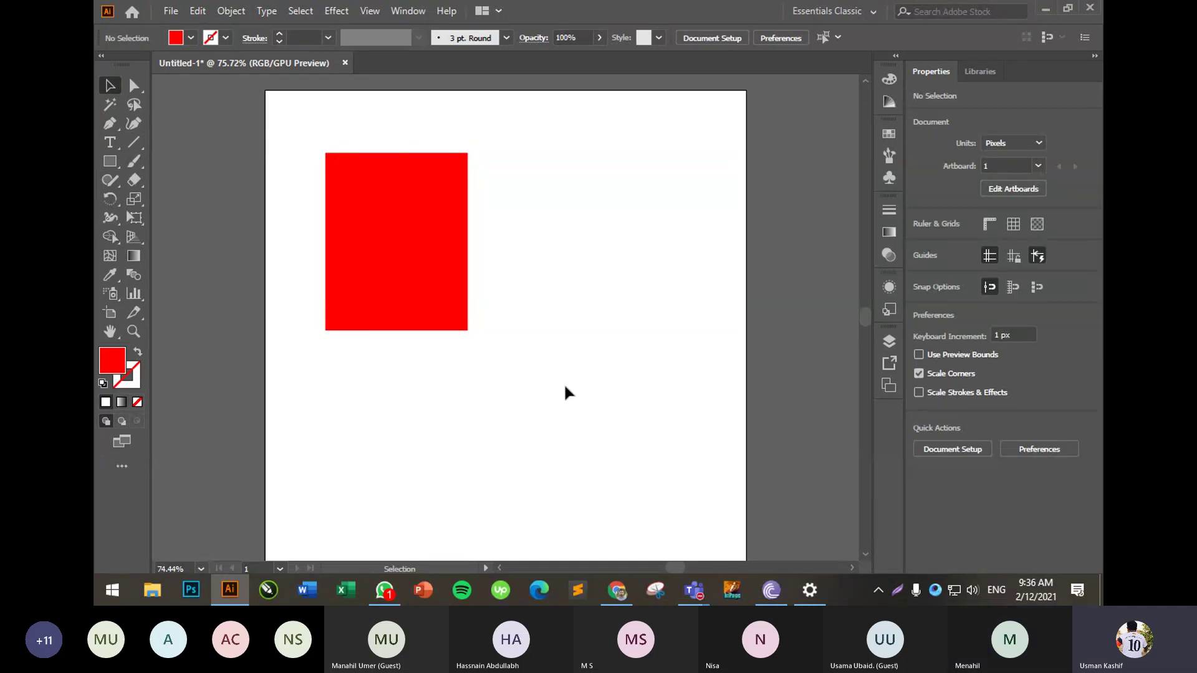
# - Move the red rectangle across the artboard and back near its upper-left area, and deselect it
pyautogui.click(399, 270)
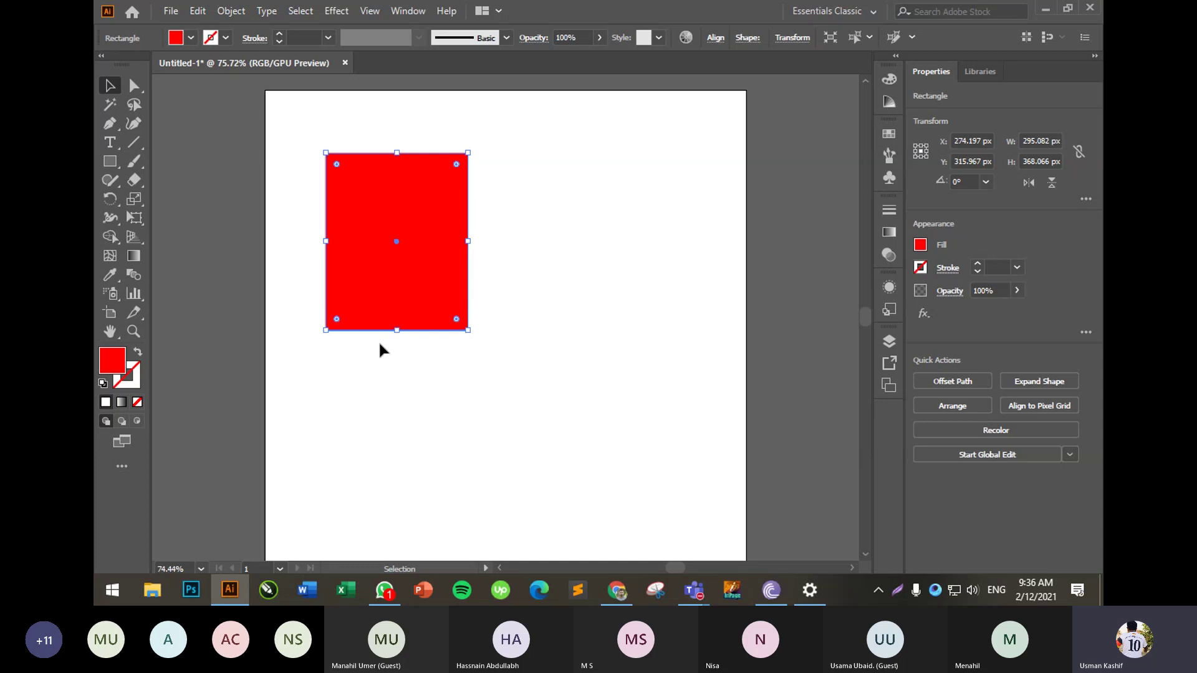
pyautogui.moveTo(368, 248); pyautogui.dragTo(609, 230)
pyautogui.moveTo(611, 235); pyautogui.dragTo(458, 274)
pyautogui.click(634, 279)
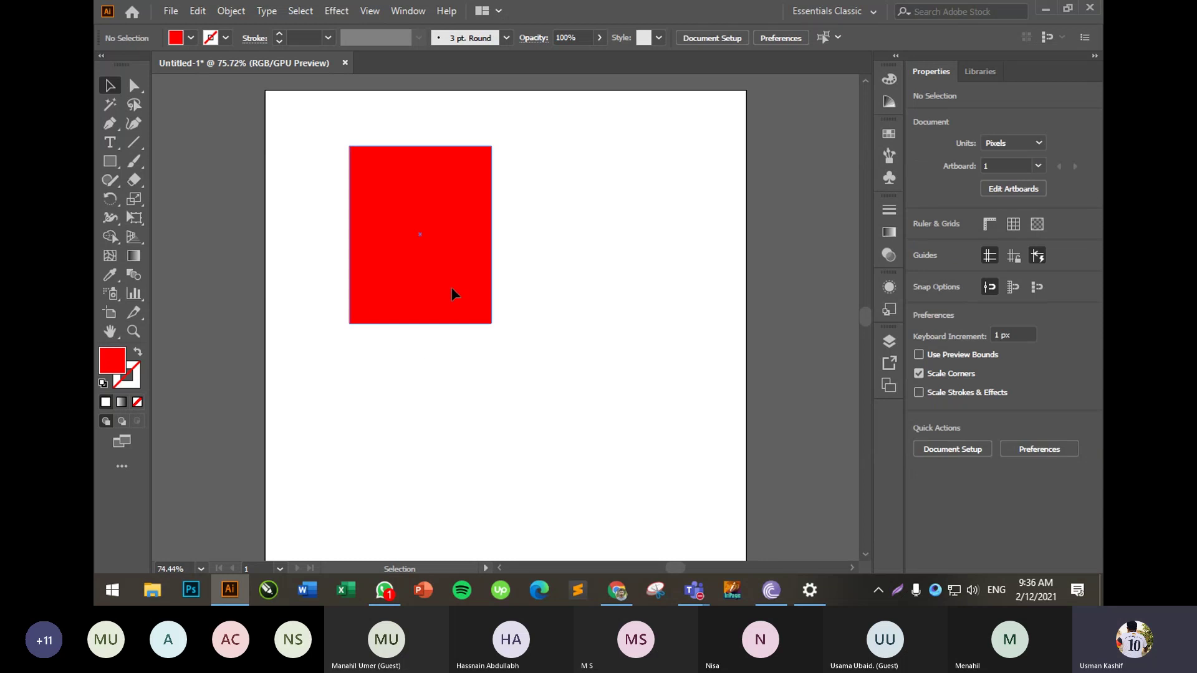
# - Shrink the red rectangle from its lower-right corner and deselect it
pyautogui.click(454, 294)
pyautogui.moveTo(492, 323); pyautogui.dragTo(462, 296)
pyautogui.click(604, 238)
pyautogui.click(440, 227)
pyautogui.click(465, 296)
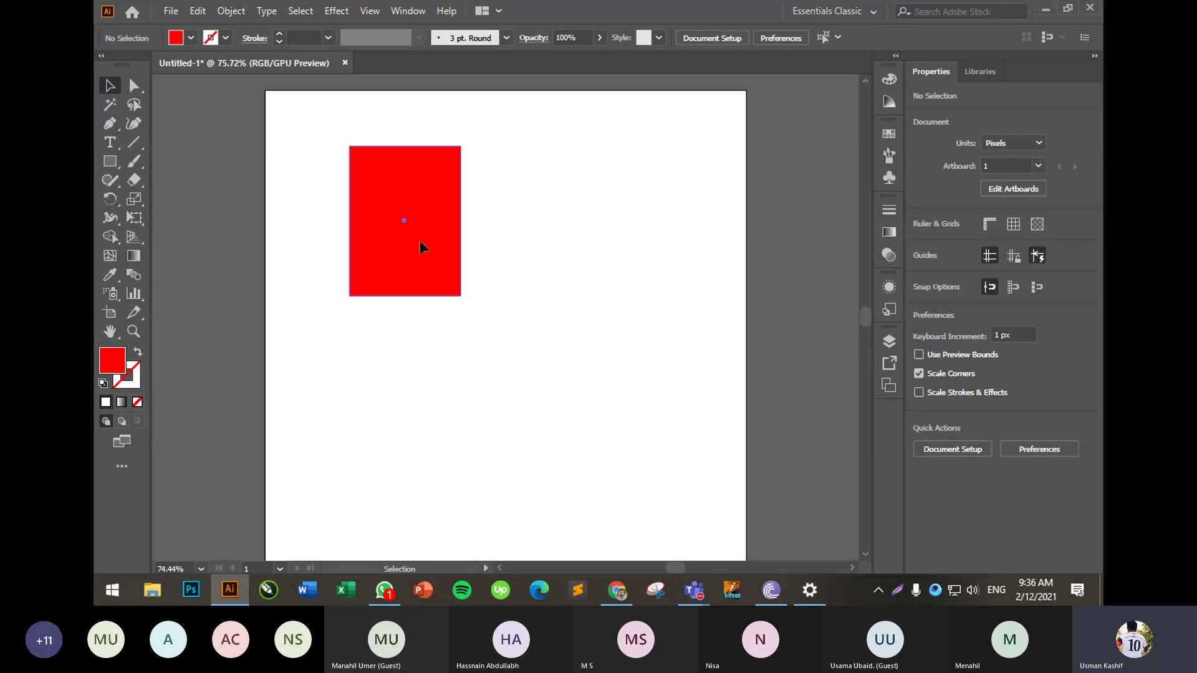
# - Move the red rectangle around the artboard and resize it to about 396 x 423 px
pyautogui.moveTo(420, 241); pyautogui.dragTo(386, 370)
pyautogui.moveTo(426, 274); pyautogui.dragTo(505, 222)
pyautogui.click(548, 260)
pyautogui.moveTo(447, 309); pyautogui.dragTo(418, 206)
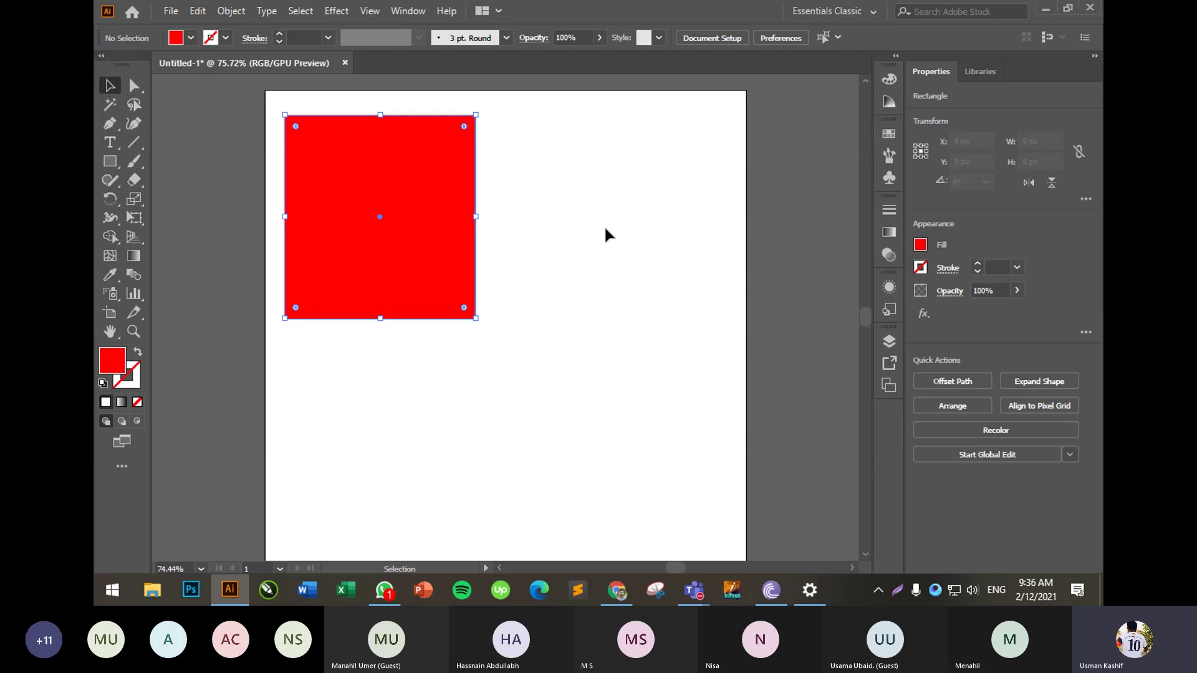
pyautogui.click(604, 226)
pyautogui.click(447, 255)
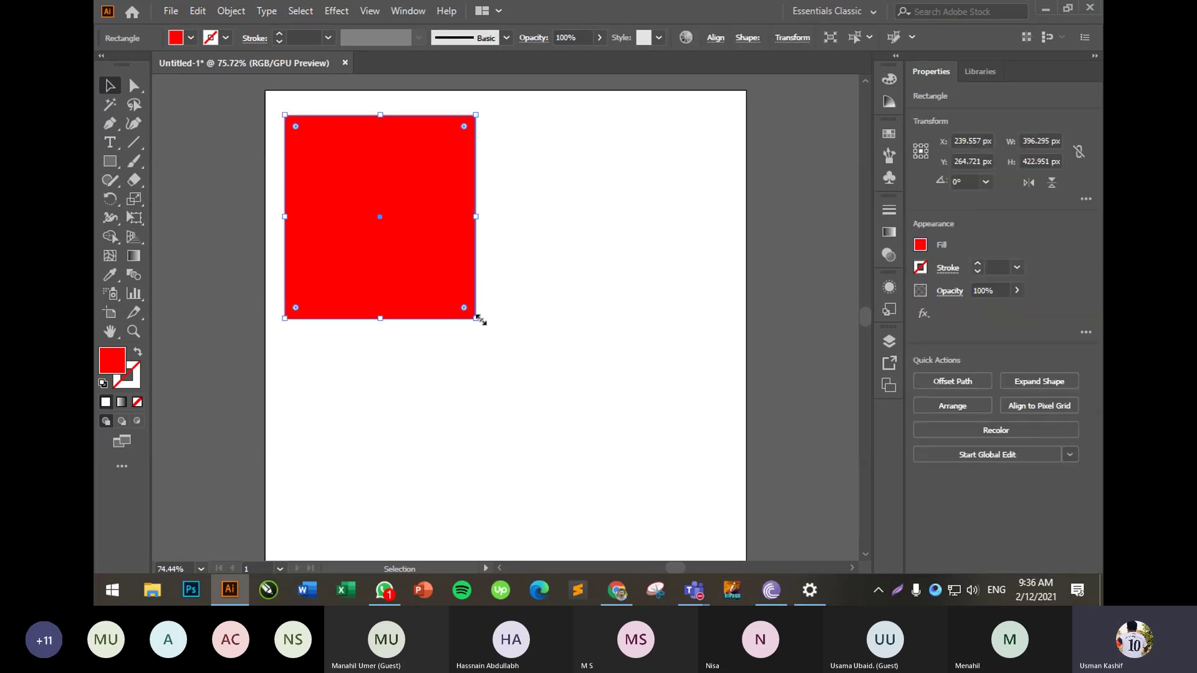
# - Resize the red rectangle from its lower-right corner to about 311 x 266 px
pyautogui.moveTo(476, 318); pyautogui.dragTo(434, 242)
pyautogui.click(668, 464)
pyautogui.click(615, 394)
pyautogui.click(539, 276)
pyautogui.click(502, 301)
pyautogui.click(488, 241)
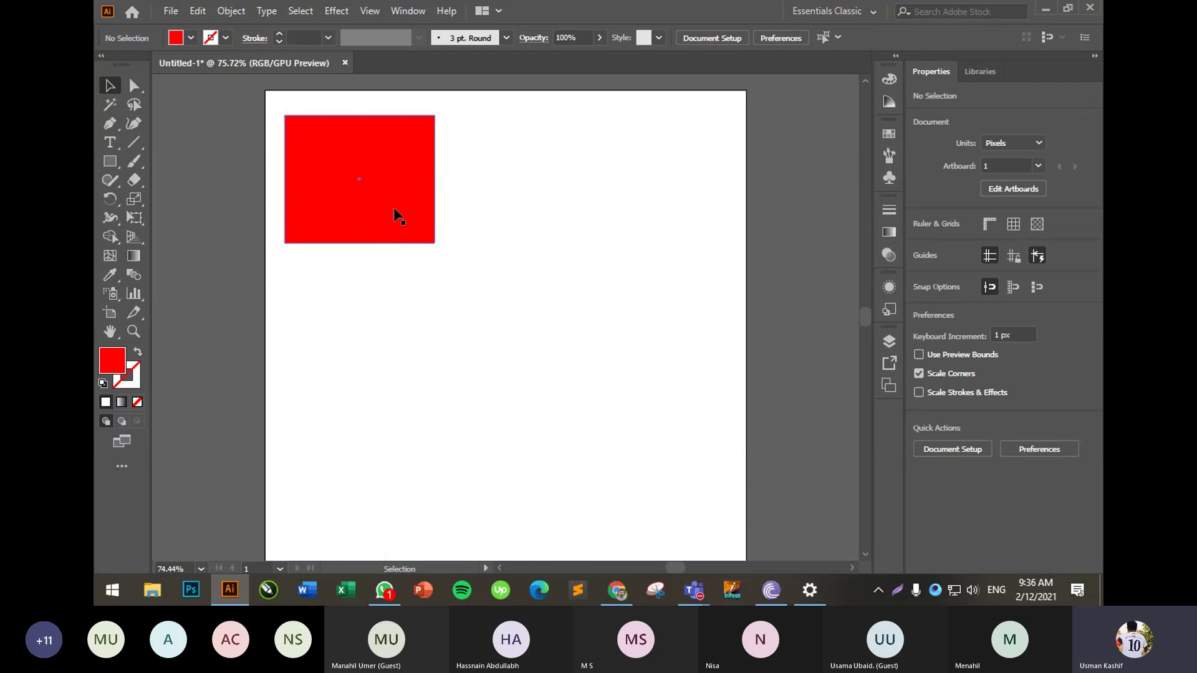
pyautogui.click(433, 244)
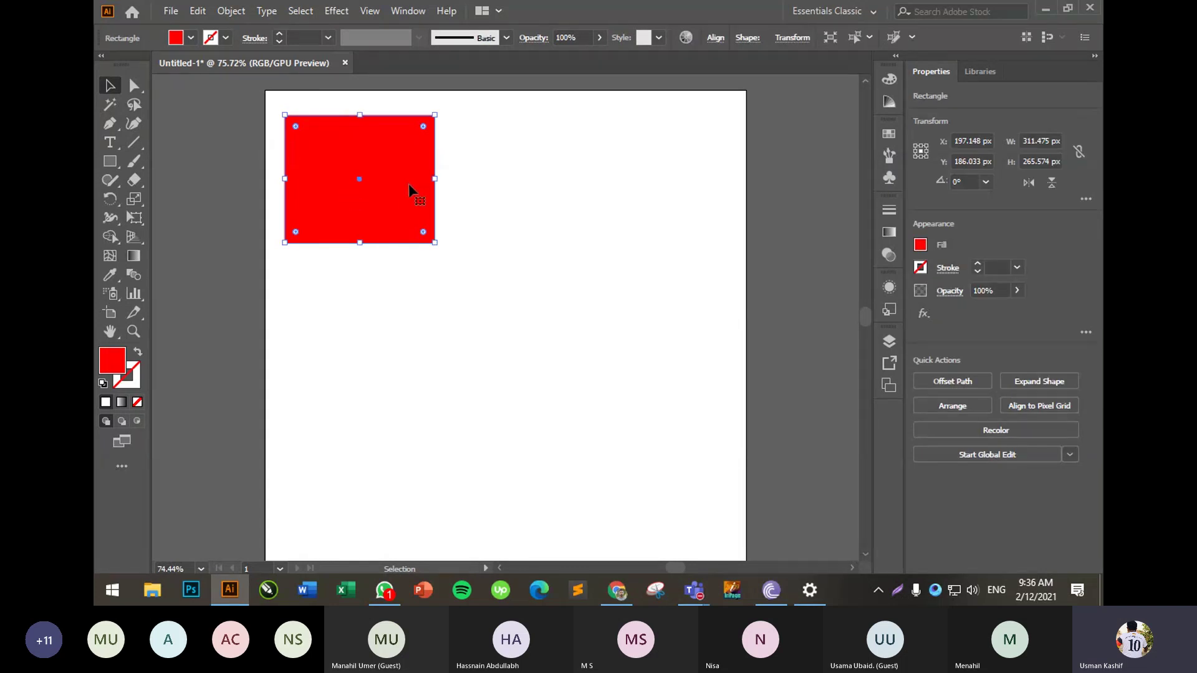
# - Delete the red rectangle, draw a red square in the artboard's upper-left area and deselect it
pyautogui.press('Delete')
pyautogui.click(111, 163)
pyautogui.moveTo(295, 145); pyautogui.dragTo(399, 315)
pyautogui.click(110, 87)
pyautogui.click(735, 312)
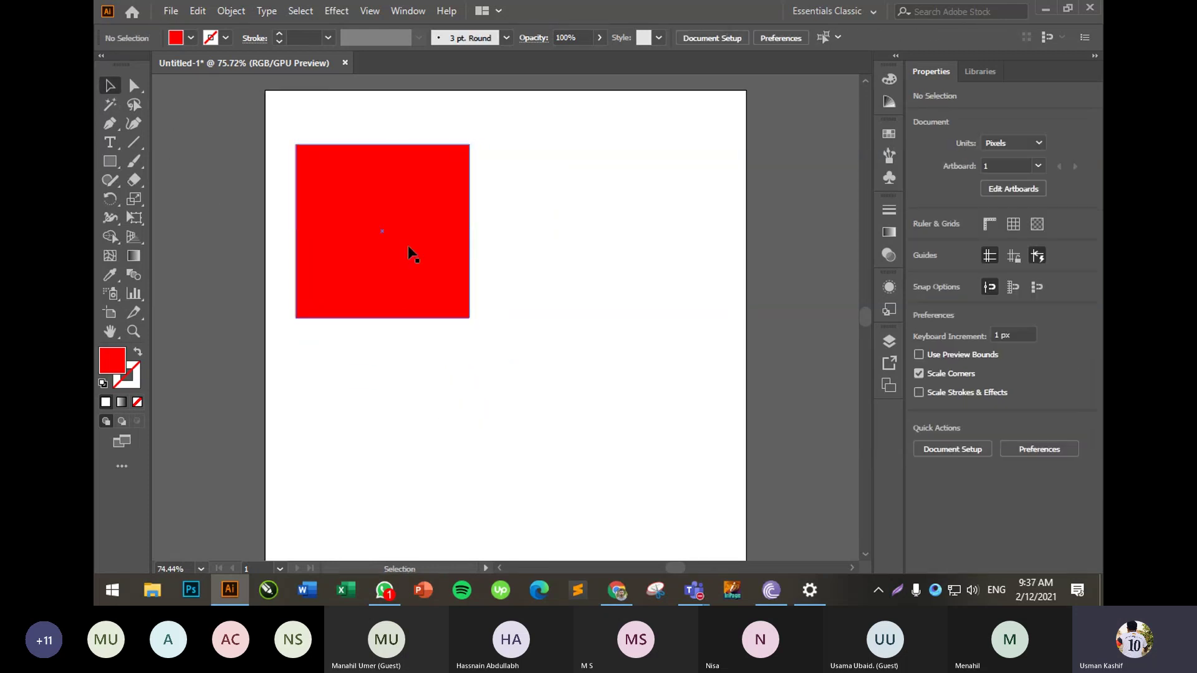
# - Scale the red square proportionally to about 282 x 282 px and move it toward the artboard's upper middle
pyautogui.click(408, 249)
pyautogui.moveTo(473, 320); pyautogui.dragTo(432, 281)
pyautogui.click(337, 221)
pyautogui.click(329, 194)
pyautogui.click(555, 402)
pyautogui.click(516, 355)
pyautogui.click(491, 296)
pyautogui.moveTo(367, 240); pyautogui.dragTo(442, 217)
pyautogui.click(652, 480)
# - Select the red square with marquees that cross its corners and edges, deselecting it each time
pyautogui.click(527, 160)
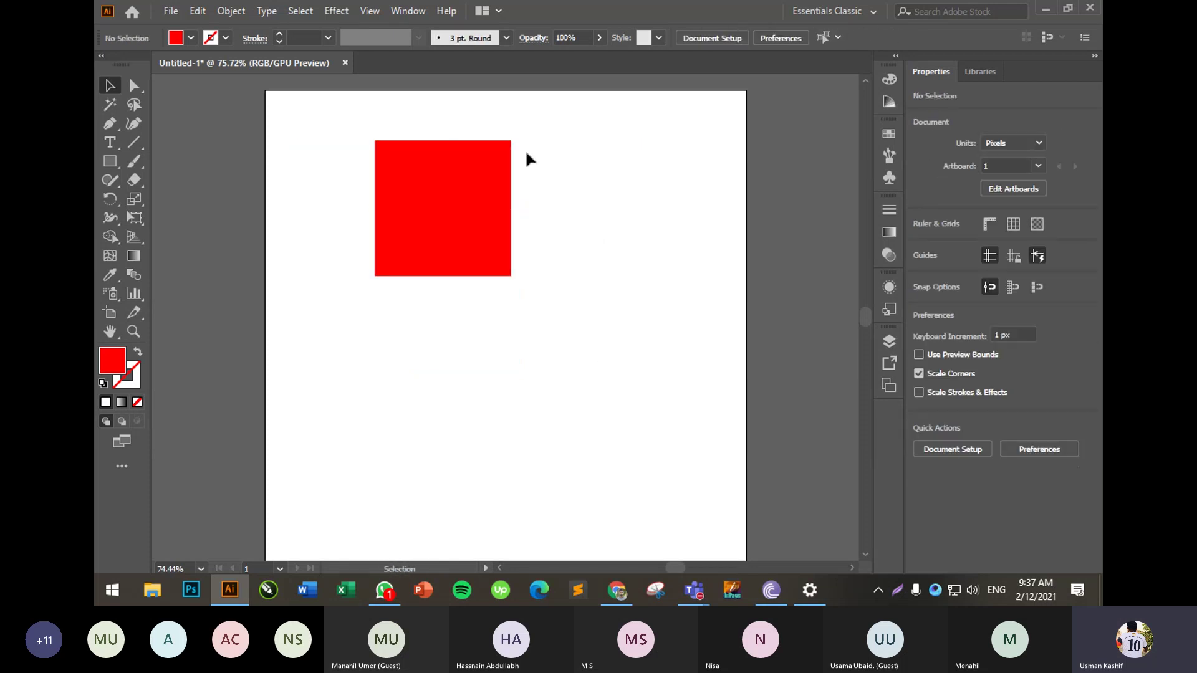
pyautogui.moveTo(525, 126); pyautogui.dragTo(501, 148)
pyautogui.click(560, 143)
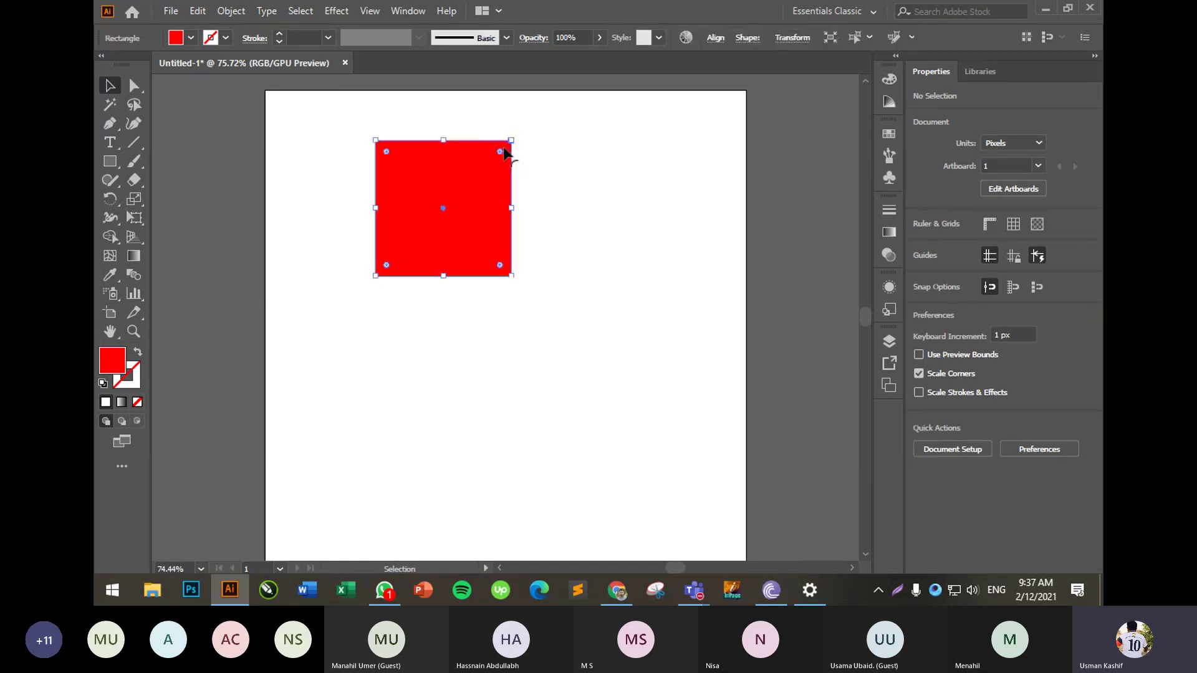
pyautogui.click(549, 138)
pyautogui.moveTo(329, 121); pyautogui.dragTo(378, 145)
pyautogui.click(336, 182)
pyautogui.moveTo(536, 290); pyautogui.dragTo(523, 311)
pyautogui.click(492, 315)
pyautogui.moveTo(592, 291); pyautogui.dragTo(374, 200)
pyautogui.click(435, 331)
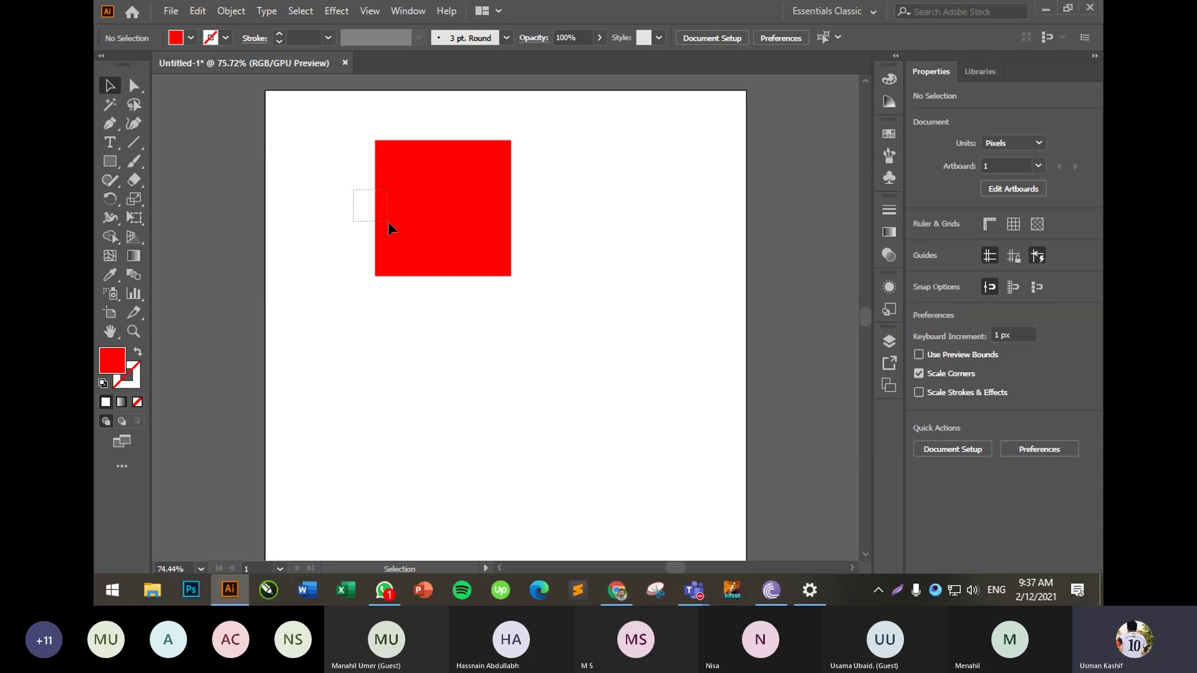
pyautogui.moveTo(384, 212); pyautogui.dragTo(385, 213)
pyautogui.click(439, 377)
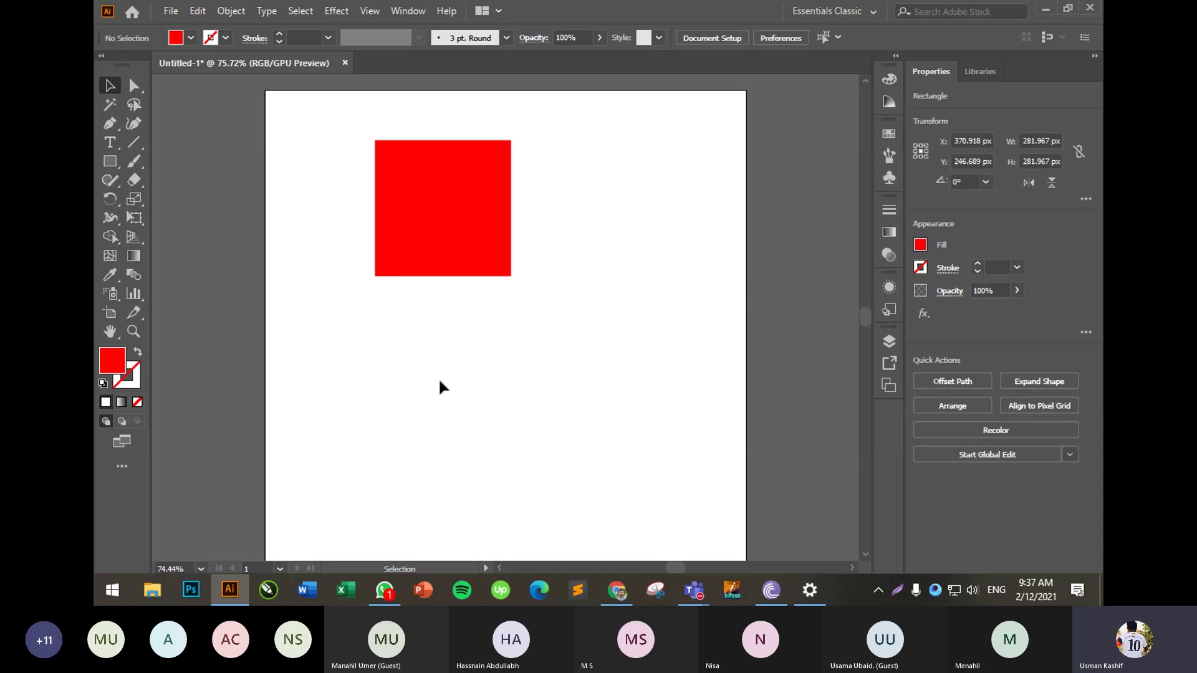
# - Select the red square directly and deselect it on the empty artboard several times
pyautogui.click(440, 262)
pyautogui.click(589, 239)
pyautogui.click(493, 205)
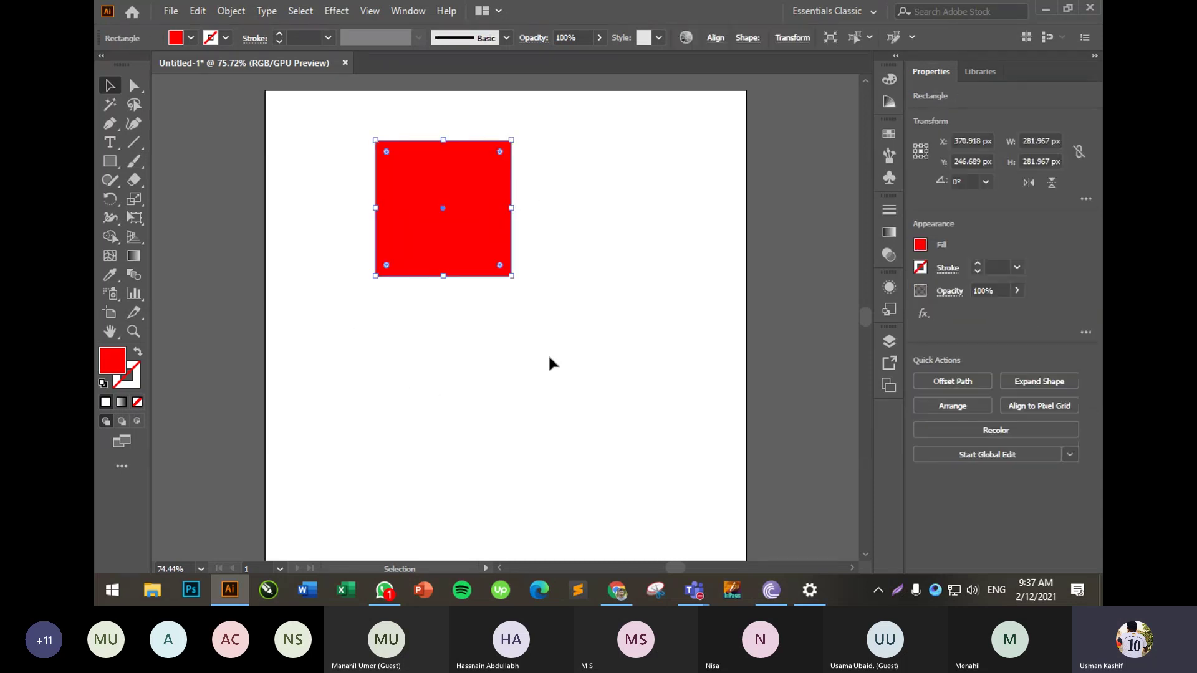
pyautogui.click(550, 363)
pyautogui.click(440, 184)
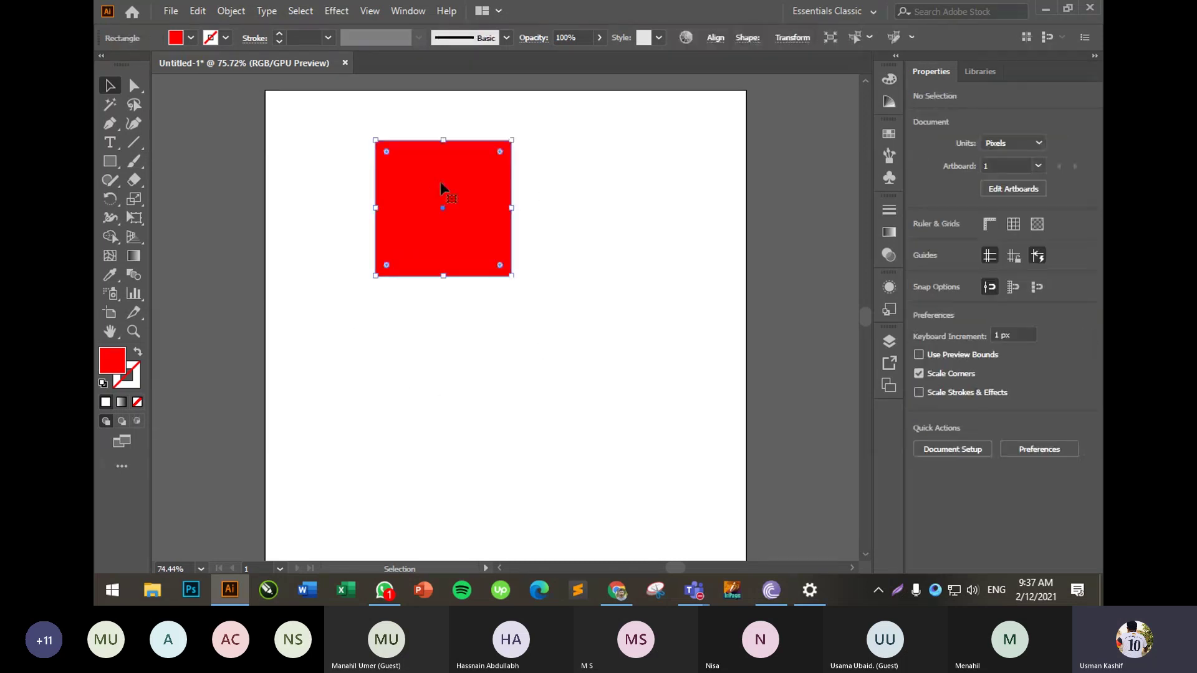
pyautogui.click(450, 306)
# - Enlarge the red square proportionally from its corner to about 289 x 289 px and deselect it
pyautogui.click(473, 225)
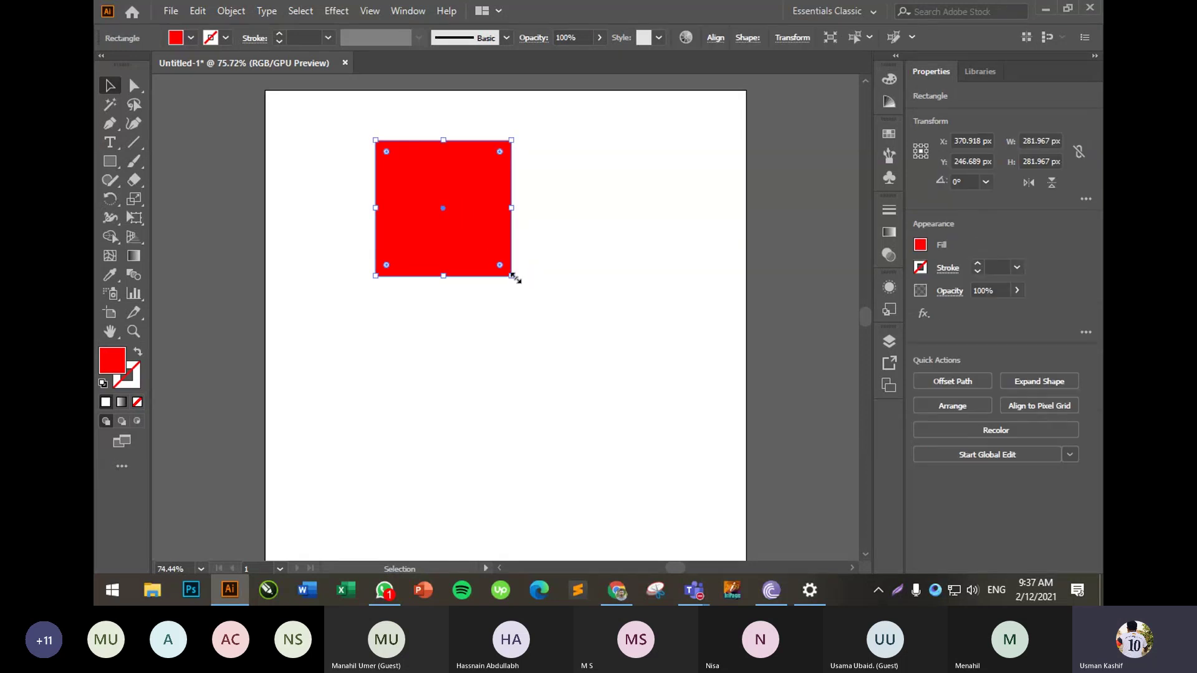
pyautogui.moveTo(513, 277)
pyautogui.mouseDown()
pyautogui.moveTo(459, 213)
pyautogui.moveTo(515, 280)
pyautogui.mouseUp()
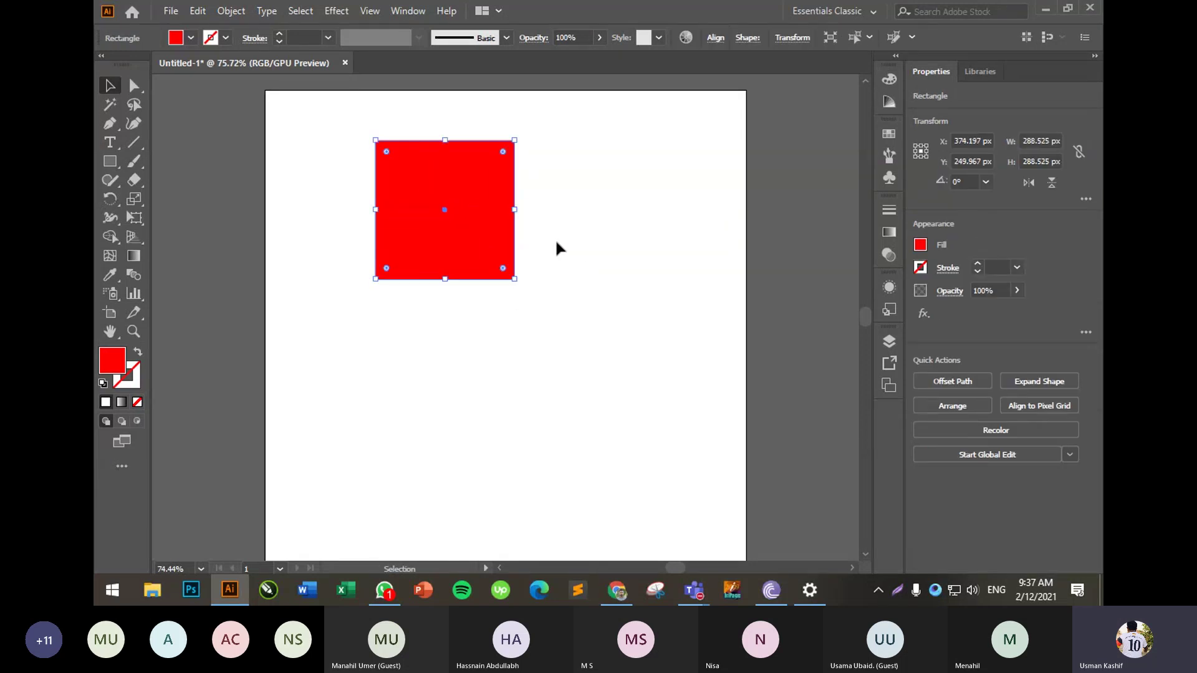
pyautogui.click(556, 244)
# - Try narrowing the red square to about 216 px wide from its right edge, and undo the change
pyautogui.click(477, 207)
pyautogui.moveTo(513, 212); pyautogui.dragTo(481, 212)
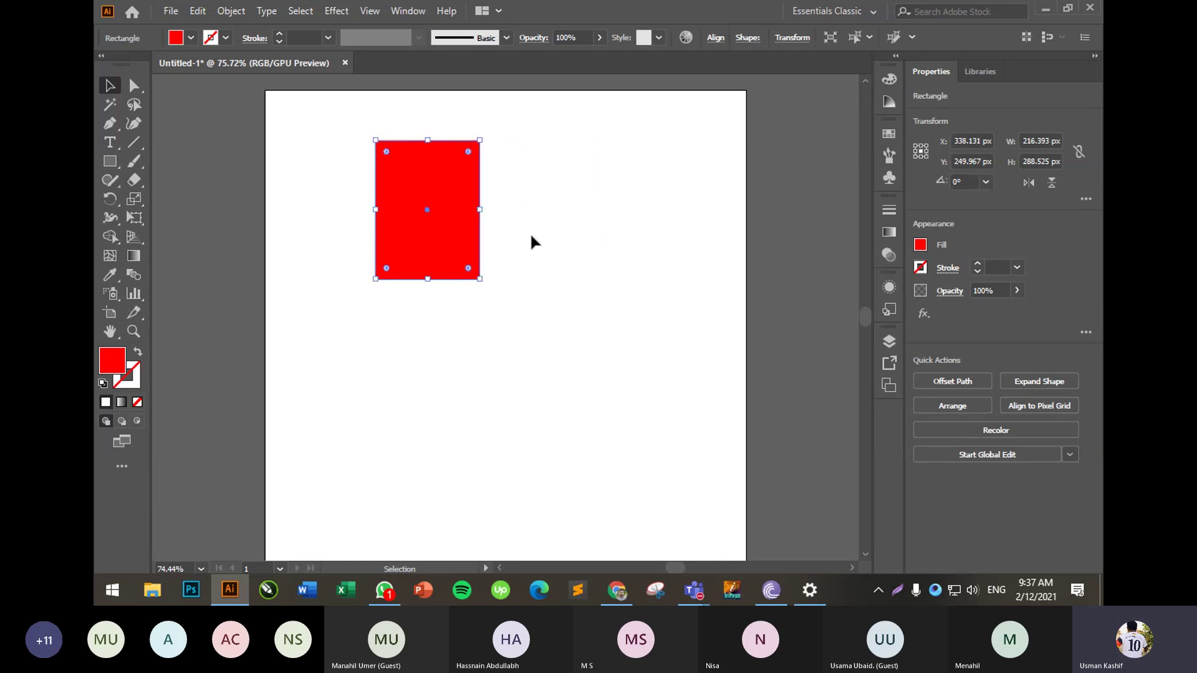
pyautogui.hotkey('ctrl', 'z')
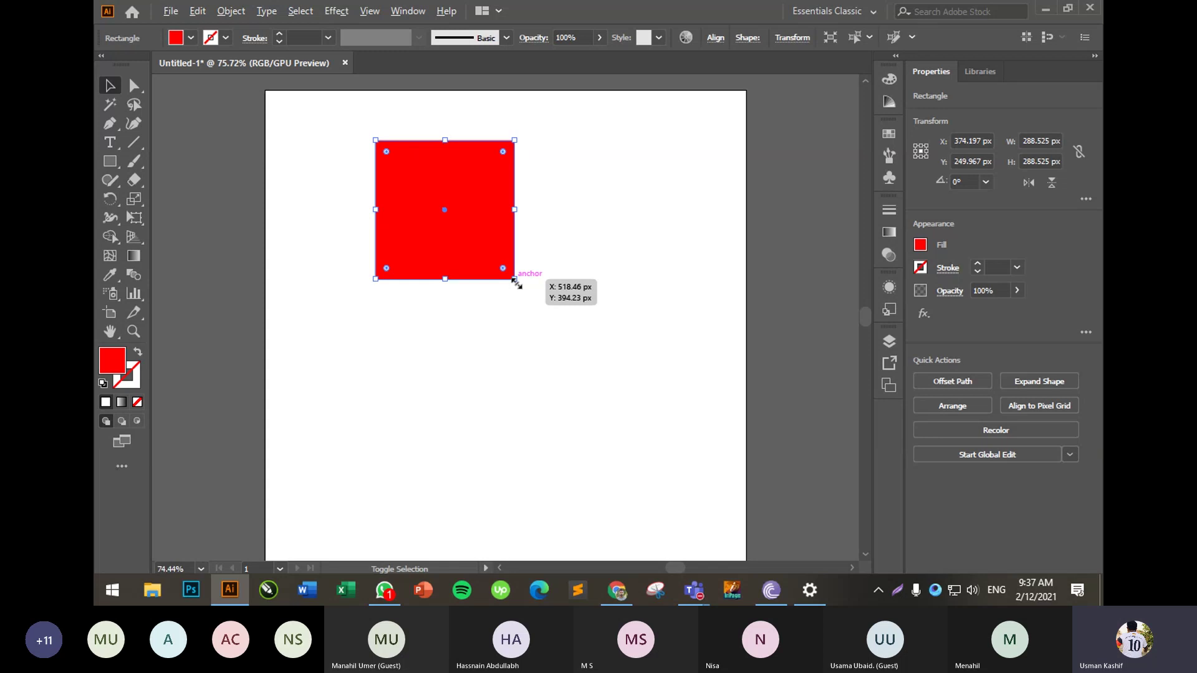
# - Shrink the red square proportionally about its centre and deselect it
pyautogui.moveTo(516, 282)
pyautogui.mouseDown()
pyautogui.moveTo(684, 401)
pyautogui.moveTo(517, 288)
pyautogui.moveTo(480, 244)
pyautogui.moveTo(552, 319)
pyautogui.moveTo(471, 232)
pyautogui.moveTo(634, 358)
pyautogui.moveTo(532, 297)
pyautogui.moveTo(493, 254)
pyautogui.moveTo(521, 281)
pyautogui.moveTo(519, 270)
pyautogui.mouseUp()
pyautogui.click(536, 245)
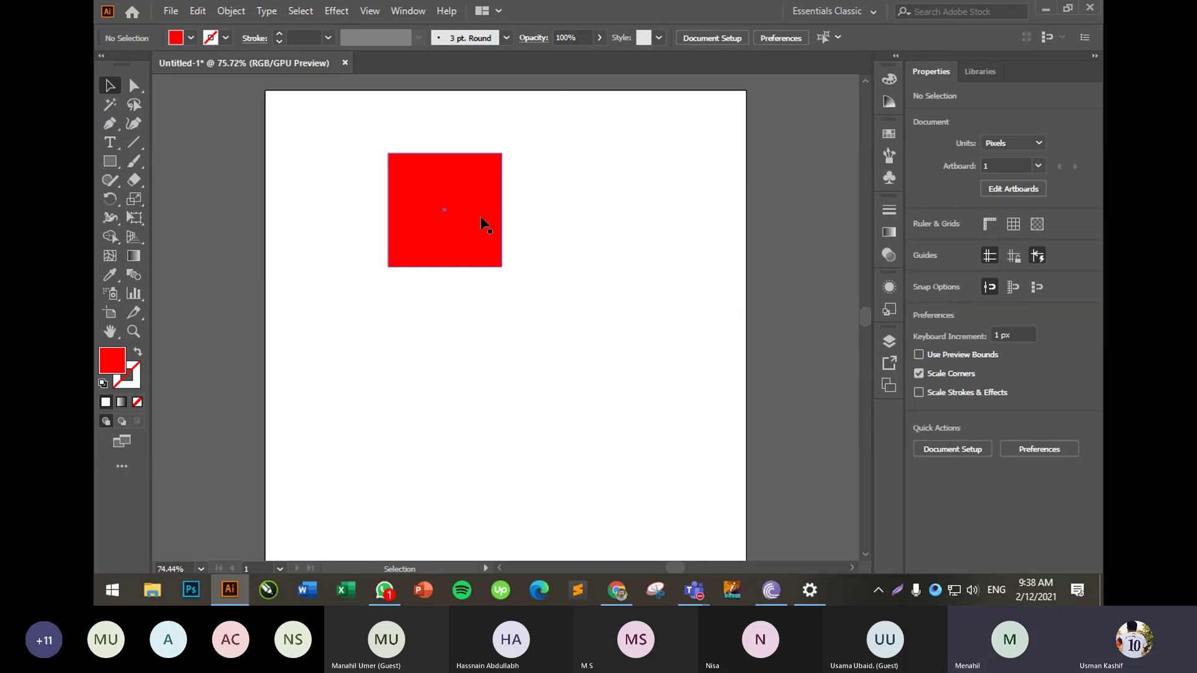
# - Stretch the red square about its centre to about 397 x 364 px, and move it slightly down and left on the artboard
pyautogui.click(466, 207)
pyautogui.moveTo(503, 210); pyautogui.dragTo(540, 213)
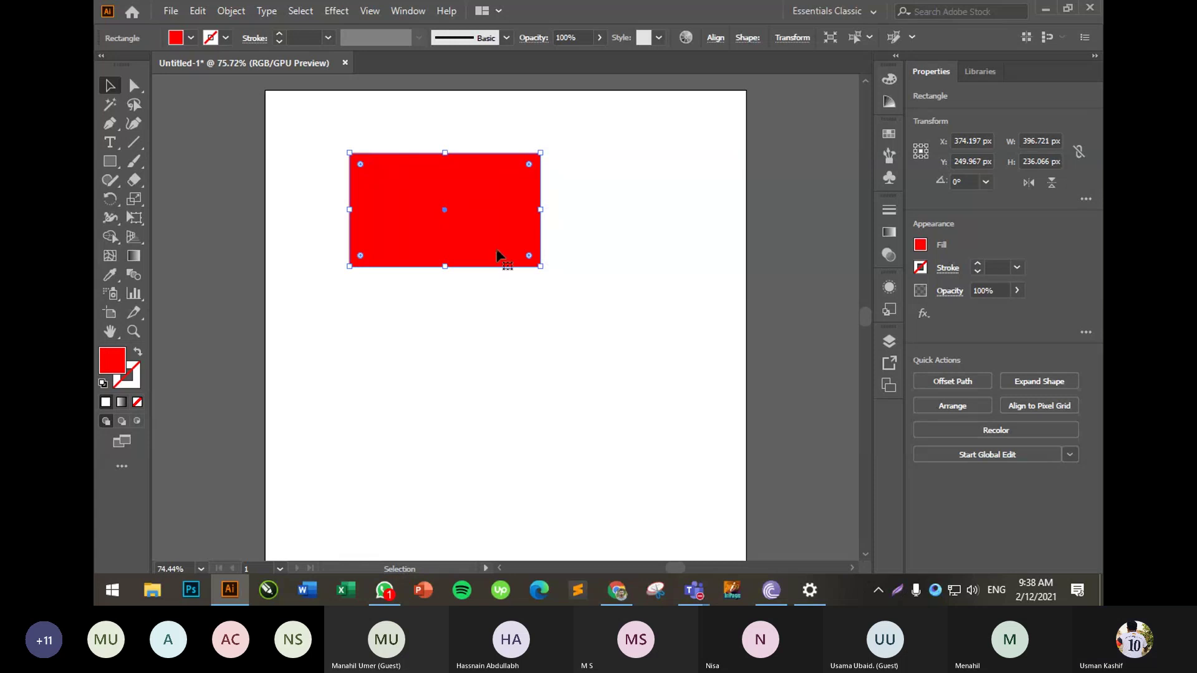
pyautogui.moveTo(443, 271); pyautogui.dragTo(463, 299)
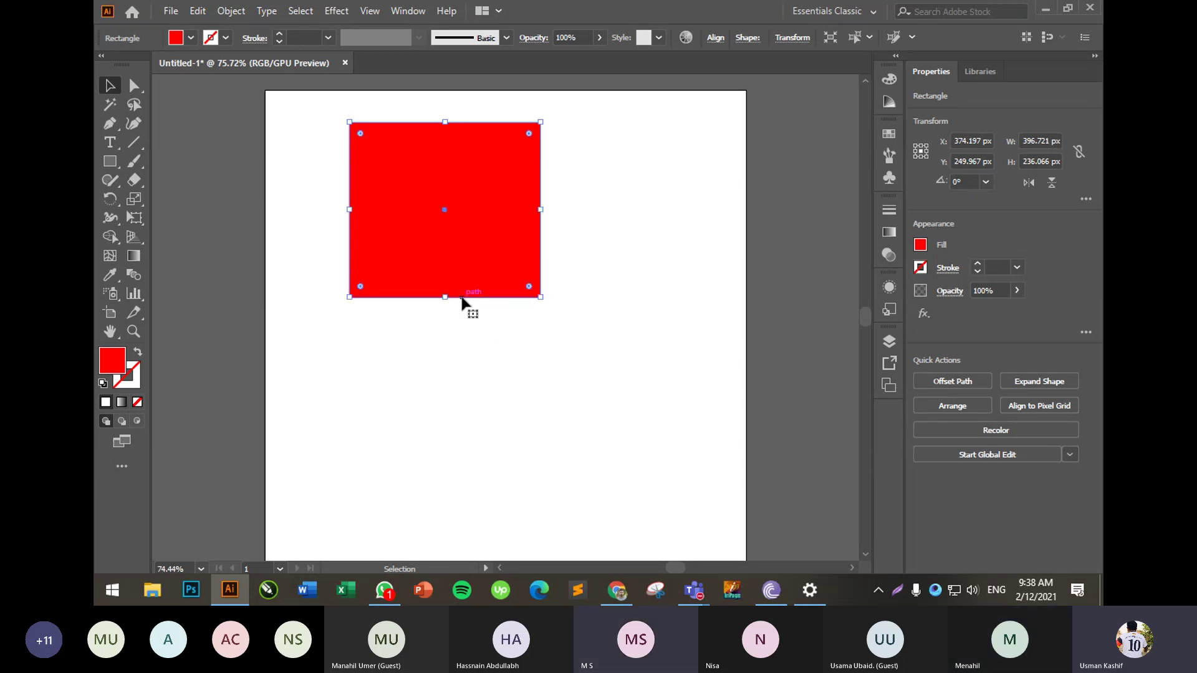
pyautogui.click(587, 234)
pyautogui.moveTo(468, 225); pyautogui.dragTo(429, 244)
pyautogui.click(543, 247)
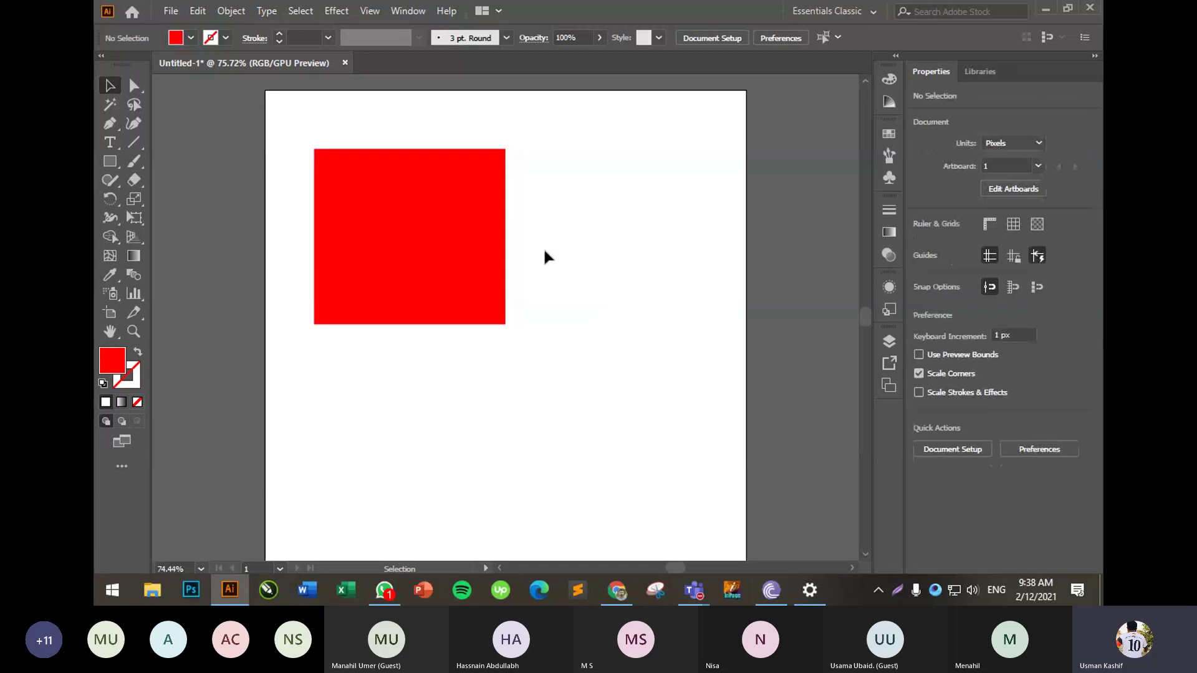
# - Select and deselect the red rectangle twice to examine its bounding box, anchor points and corner widgets
pyautogui.click(418, 264)
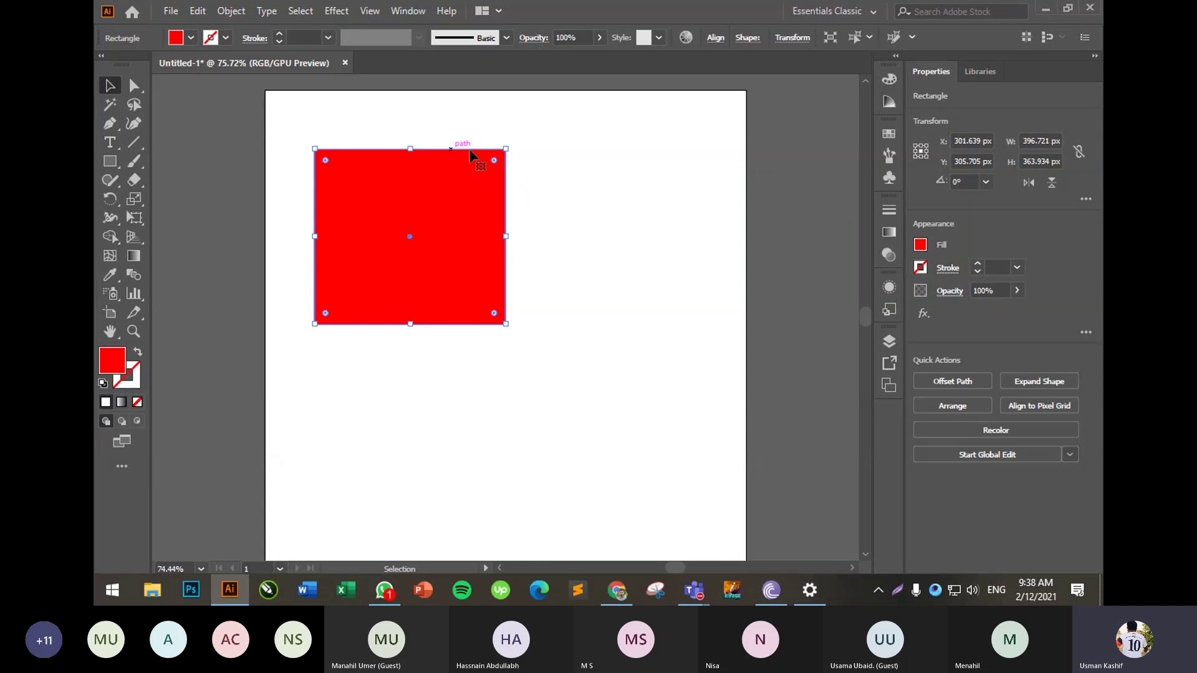
pyautogui.click(580, 191)
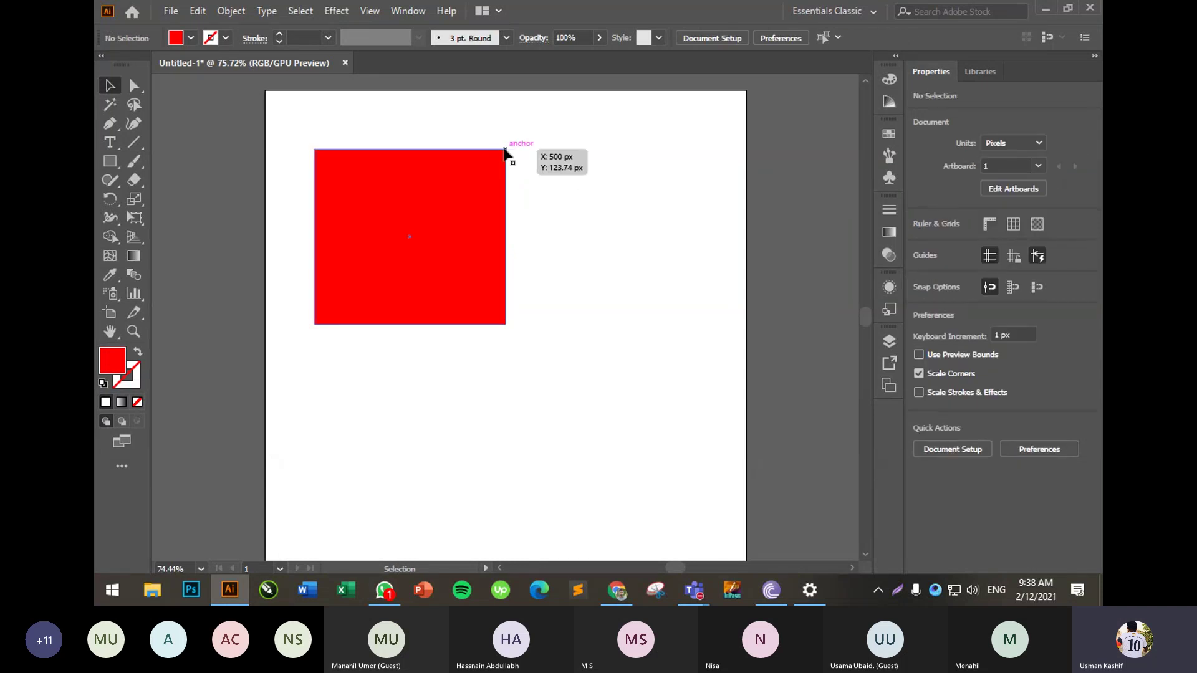
pyautogui.click(488, 187)
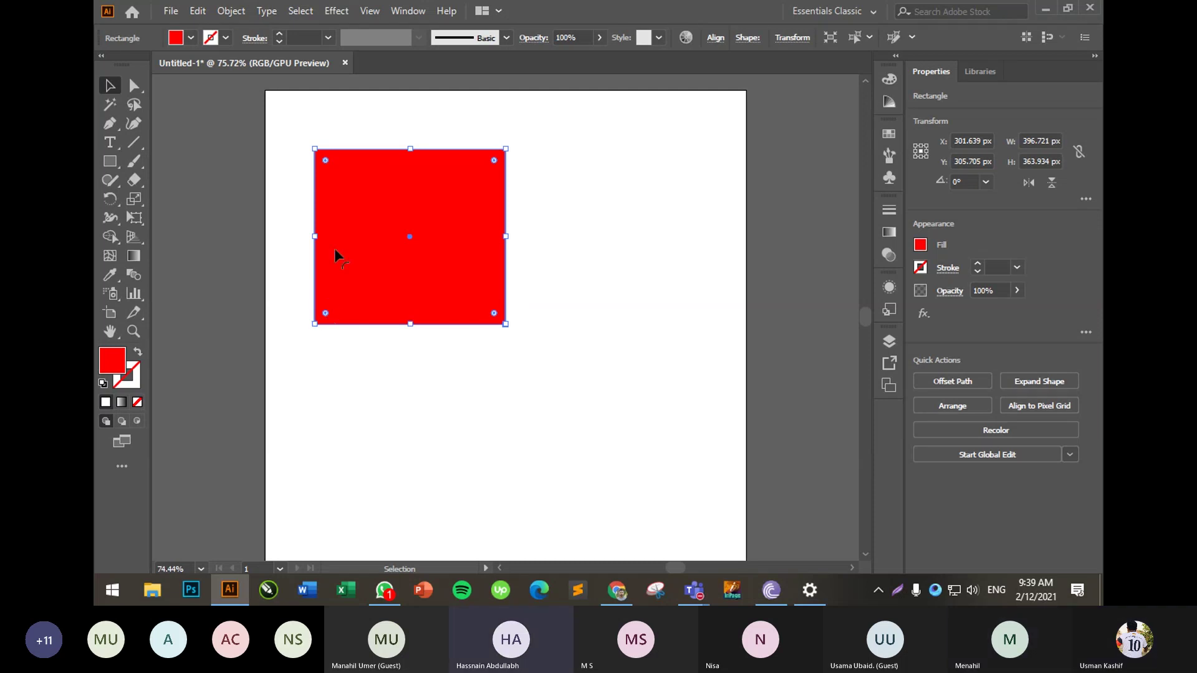
pyautogui.click(557, 210)
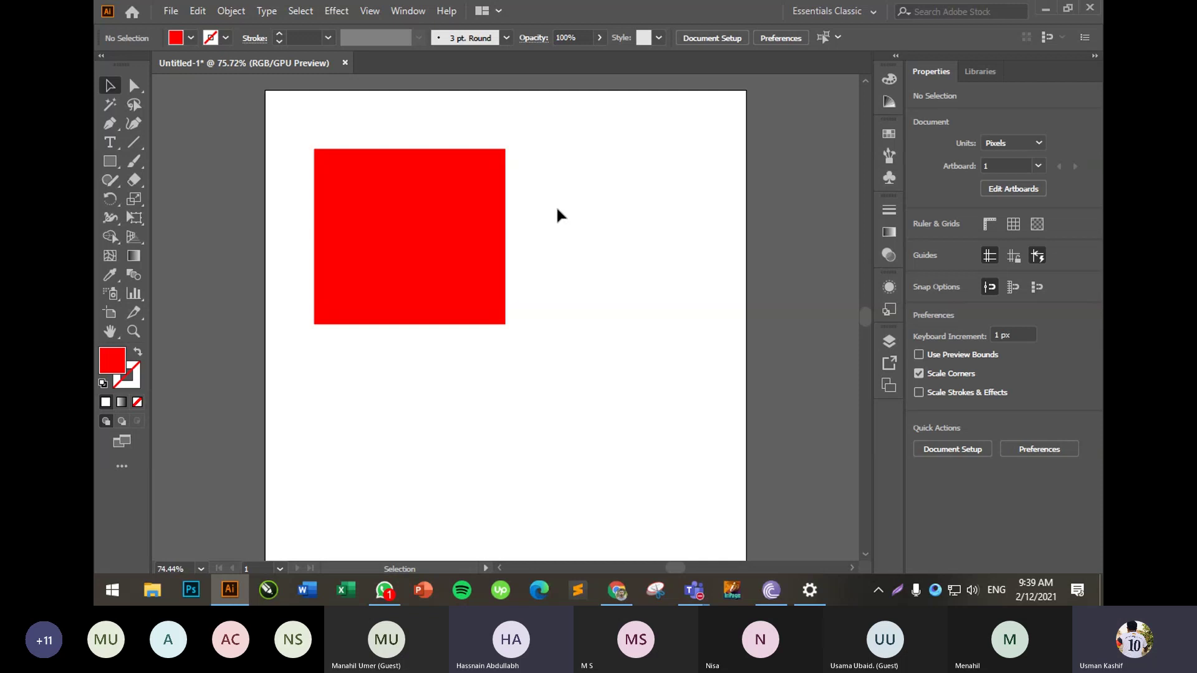
# - Round all four corners of the red rectangle moderately with its live corner widget and deselect it
pyautogui.click(468, 280)
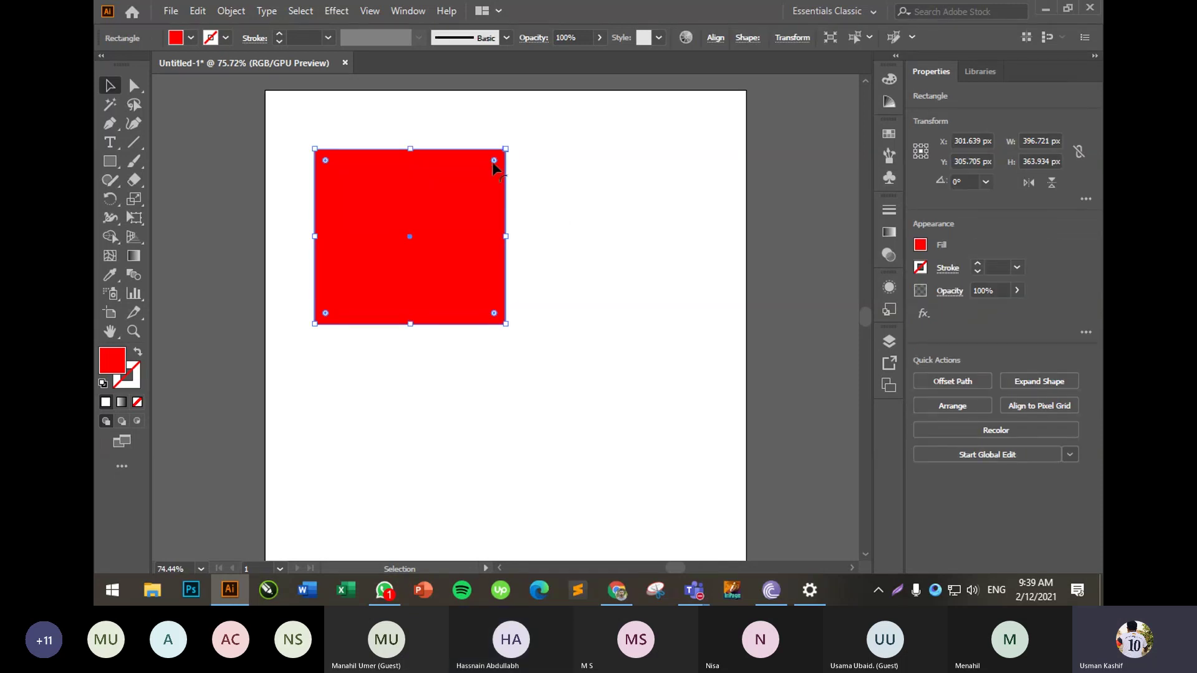
pyautogui.moveTo(492, 164); pyautogui.dragTo(469, 192)
pyautogui.click(637, 173)
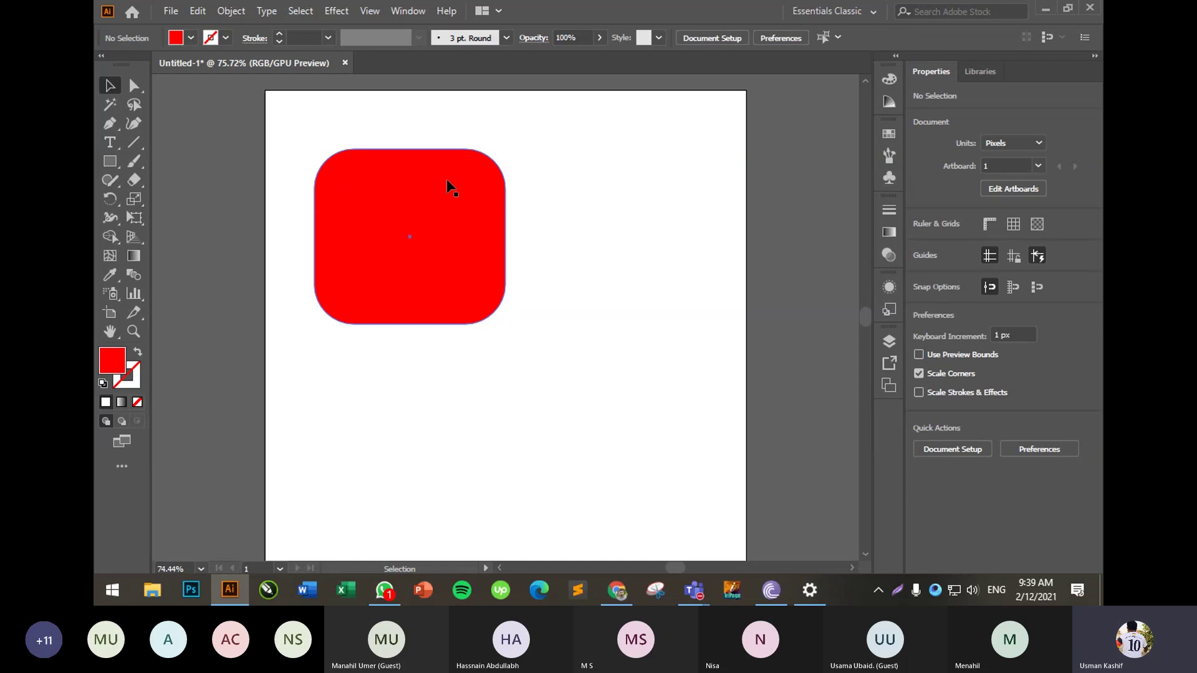
# - Round the red rectangle's corners to the maximum radius to form a nearly circular shape, and reselect it for inspection
pyautogui.click(449, 219)
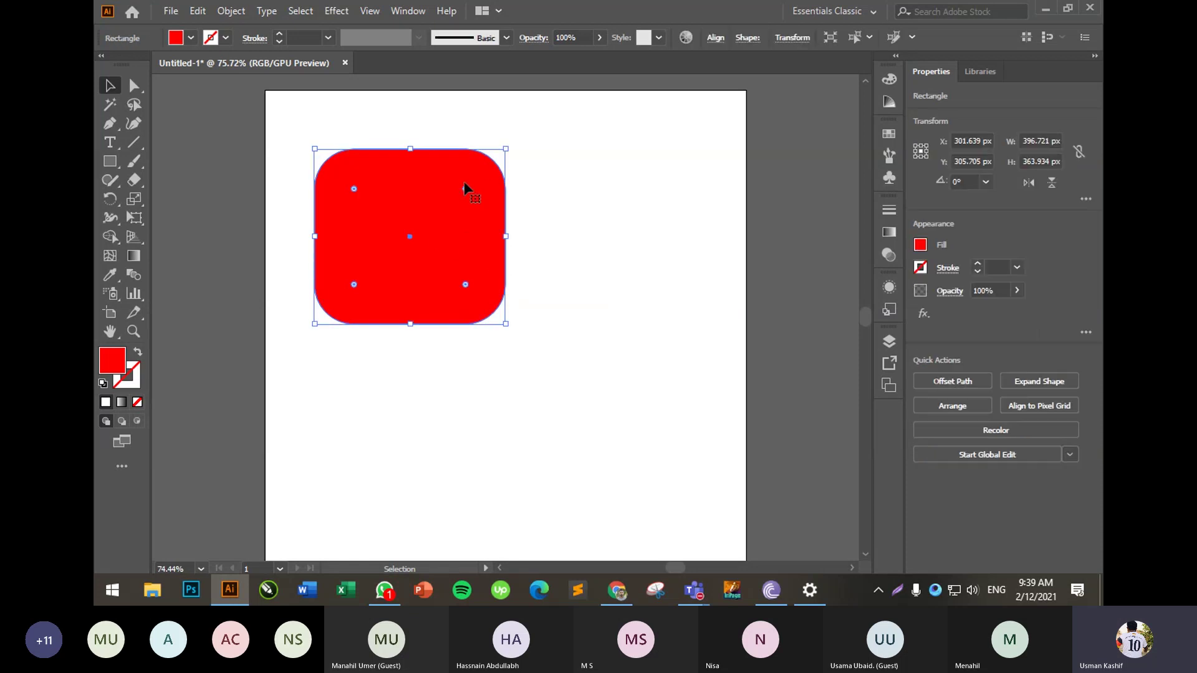
pyautogui.moveTo(465, 189); pyautogui.dragTo(411, 237)
pyautogui.click(584, 175)
pyautogui.click(491, 187)
pyautogui.click(627, 162)
pyautogui.click(480, 183)
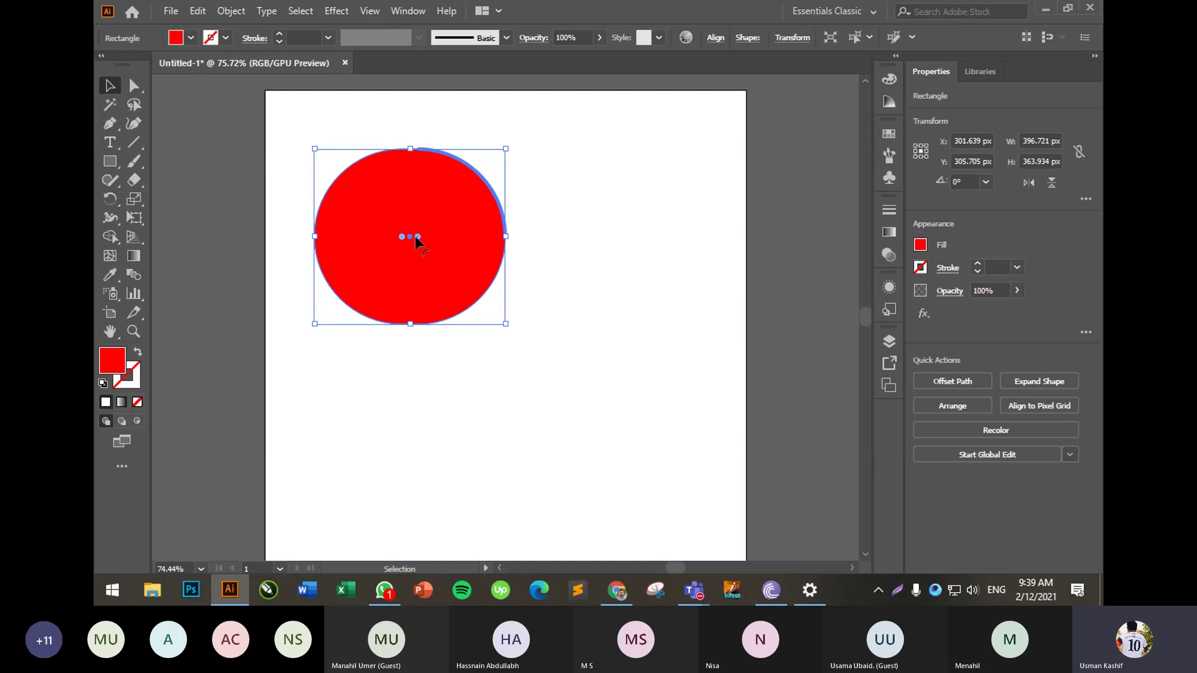
# - Undo both corner roundings of the red rectangle and deselect it
pyautogui.hotkey('ctrl', 'z')
pyautogui.hotkey('ctrl', 'z')
pyautogui.click(582, 181)
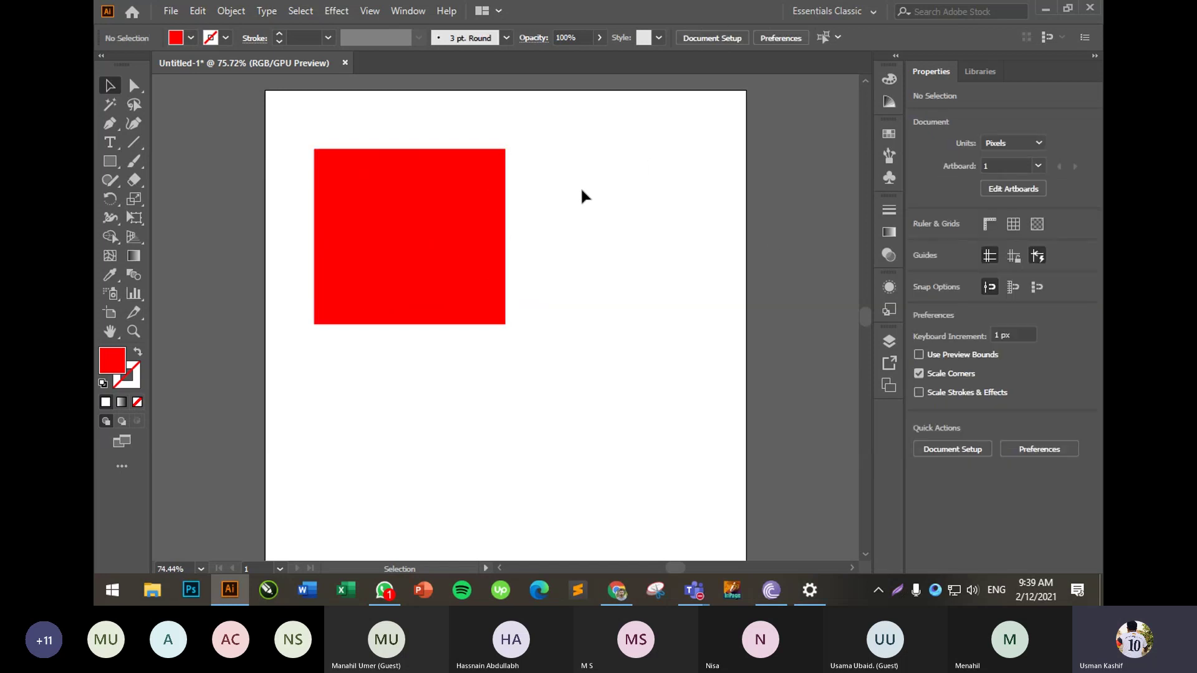
# - Try dragging the red rectangle's corner widget outward and inward to round the corners slightly, then undo the rounding and deselect it
pyautogui.click(473, 261)
pyautogui.moveTo(493, 161); pyautogui.dragTo(516, 138)
pyautogui.click(616, 153)
pyautogui.click(433, 214)
pyautogui.click(526, 169)
pyautogui.moveTo(531, 193); pyautogui.dragTo(483, 173)
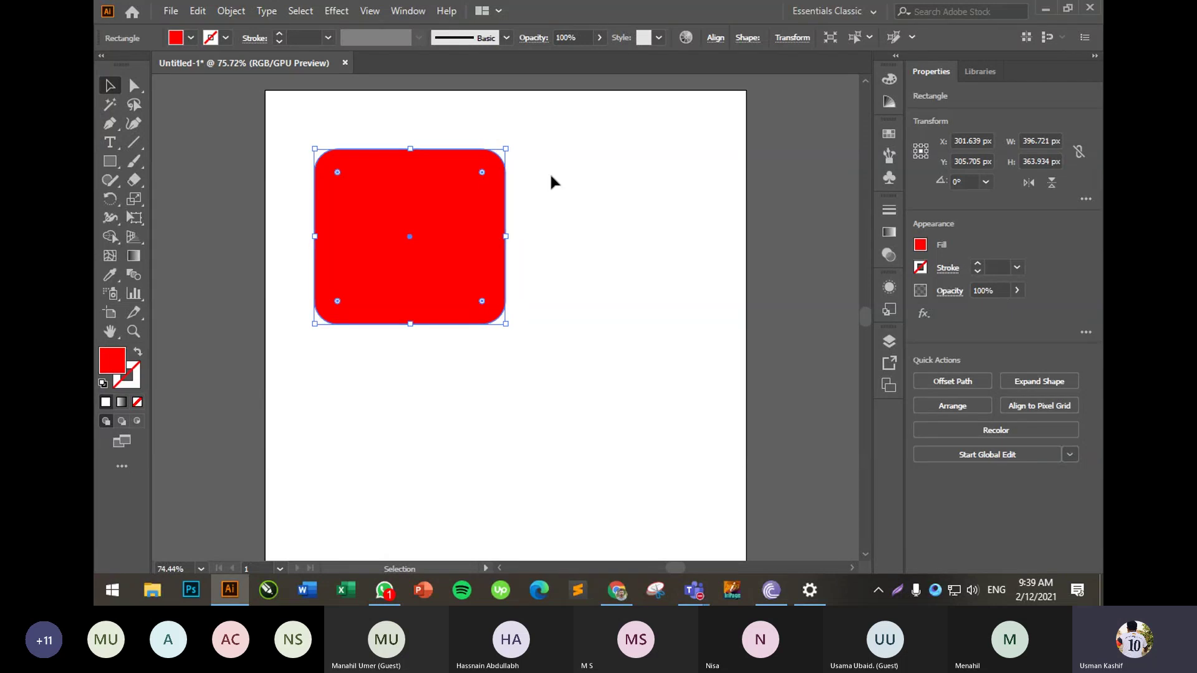
pyautogui.hotkey('ctrl', 'z')
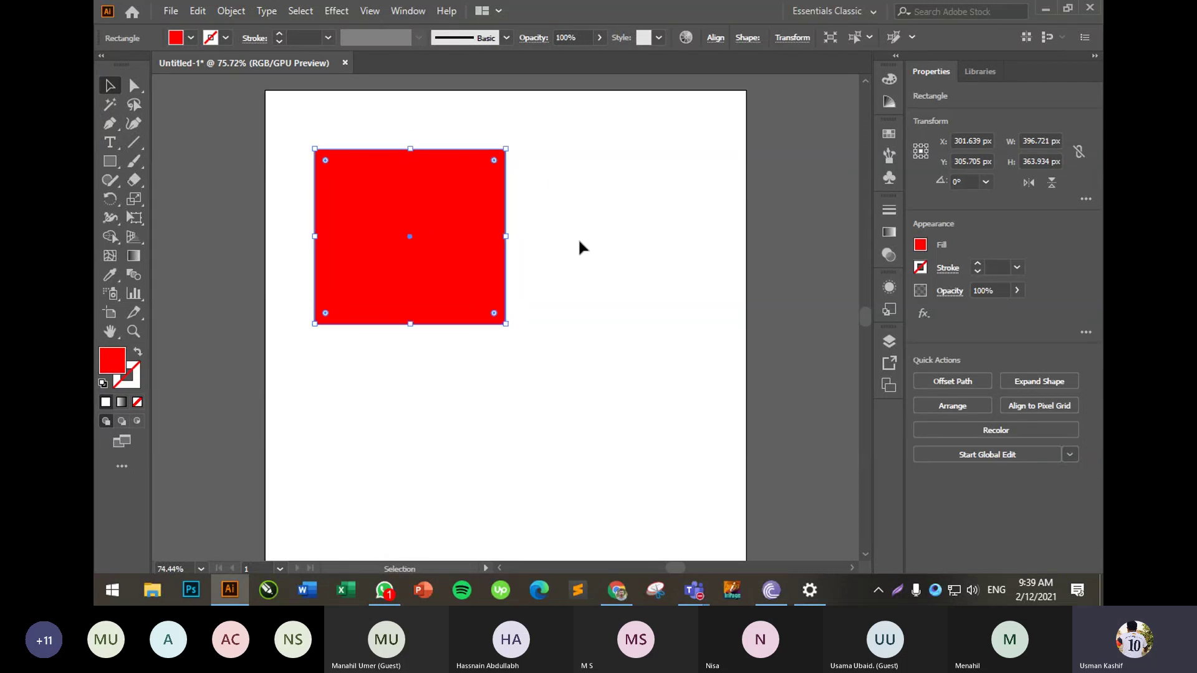
pyautogui.click(574, 236)
# - Move the red rectangle to about X 249, Y 255 px near the artboard's upper-left corner, and rotate it 90°
pyautogui.moveTo(424, 257)
pyautogui.mouseDown()
pyautogui.moveTo(374, 272)
pyautogui.moveTo(491, 268)
pyautogui.moveTo(585, 283)
pyautogui.moveTo(468, 258)
pyautogui.moveTo(448, 260)
pyautogui.moveTo(608, 275)
pyautogui.moveTo(423, 251)
pyautogui.mouseUp()
pyautogui.click(518, 344)
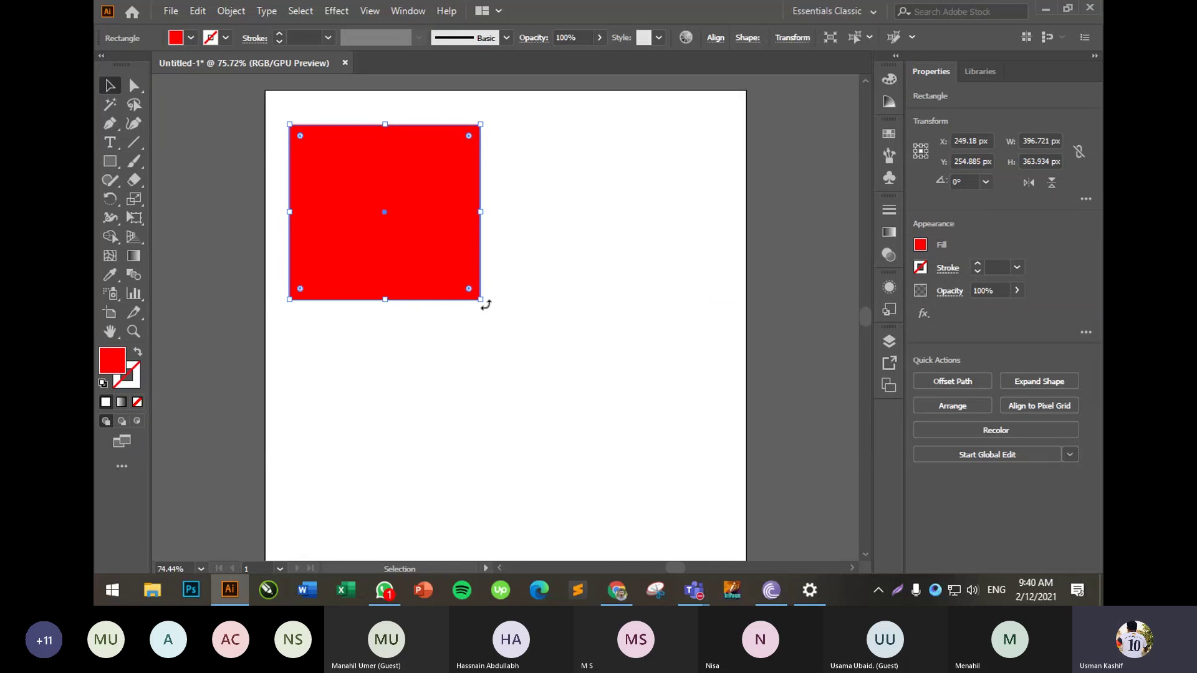
pyautogui.moveTo(485, 308); pyautogui.dragTo(474, 121)
pyautogui.click(548, 212)
# - Move the rotated red rectangle horizontally to about X 807 px near the artboard's upper-right corner and deselect it
pyautogui.moveTo(349, 246); pyautogui.dragTo(614, 256)
pyautogui.hotkey('ctrl', '-')
pyautogui.click(484, 242)
pyautogui.click(604, 390)
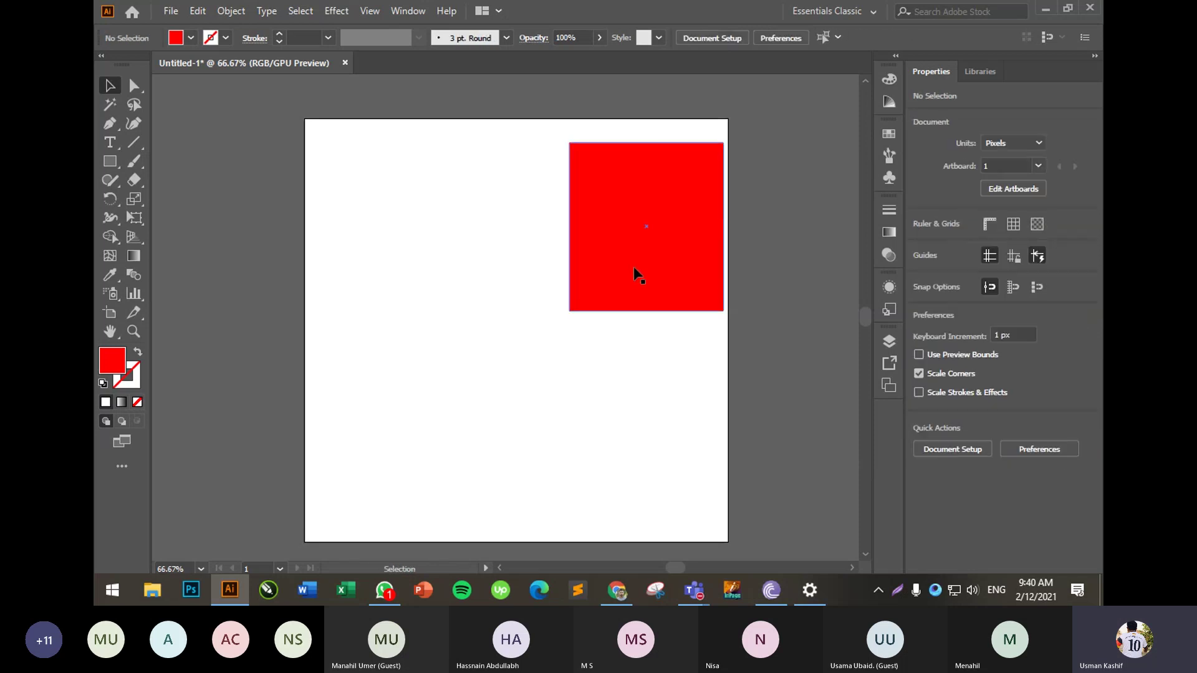
pyautogui.click(633, 267)
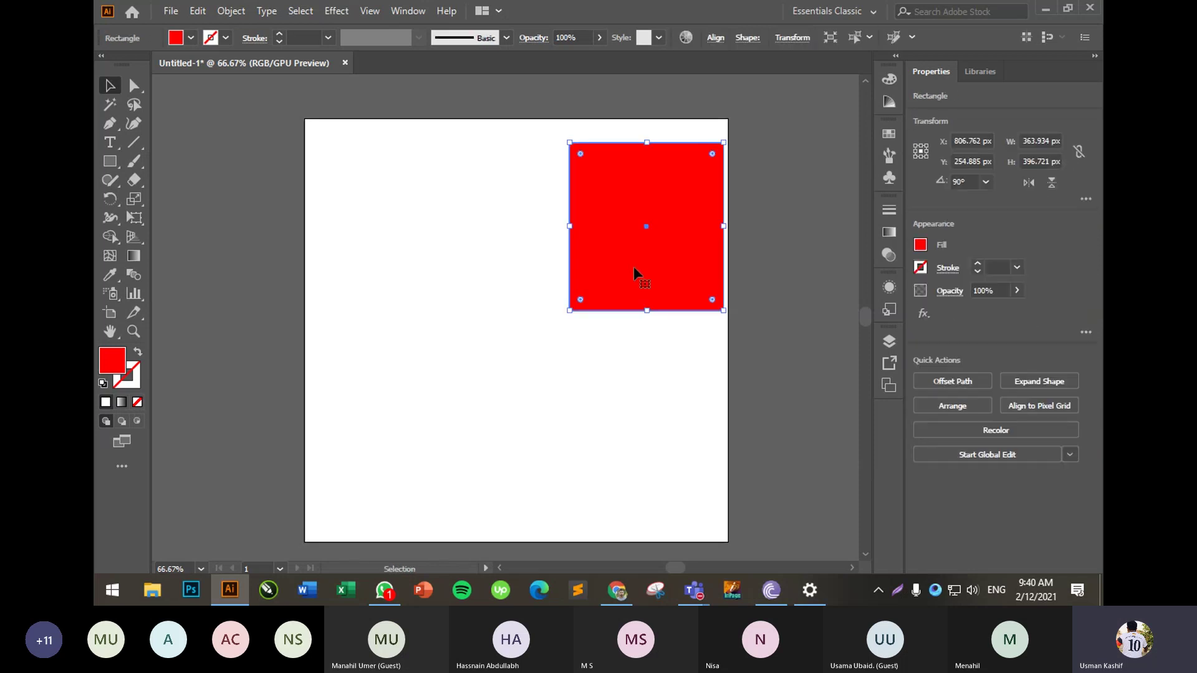
pyautogui.rightClick(641, 307)
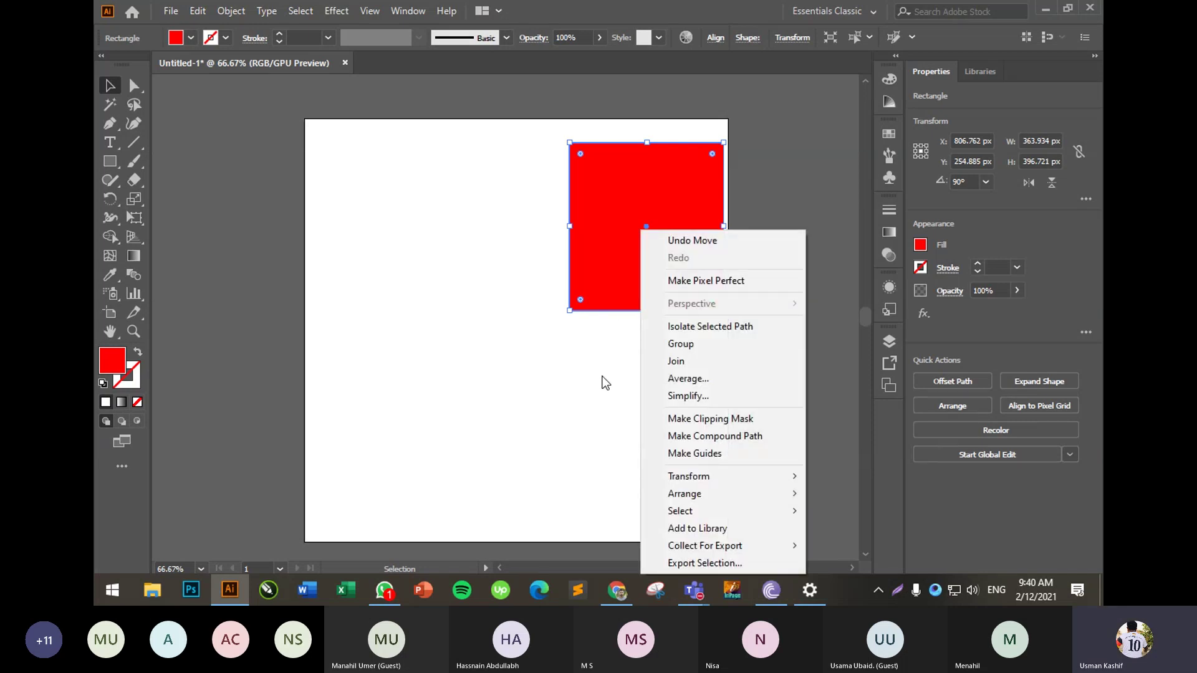
pyautogui.click(604, 381)
# - Copy and paste the red rectangle, move the copy to about X 244, Y 607 px, and delete it
pyautogui.click(631, 276)
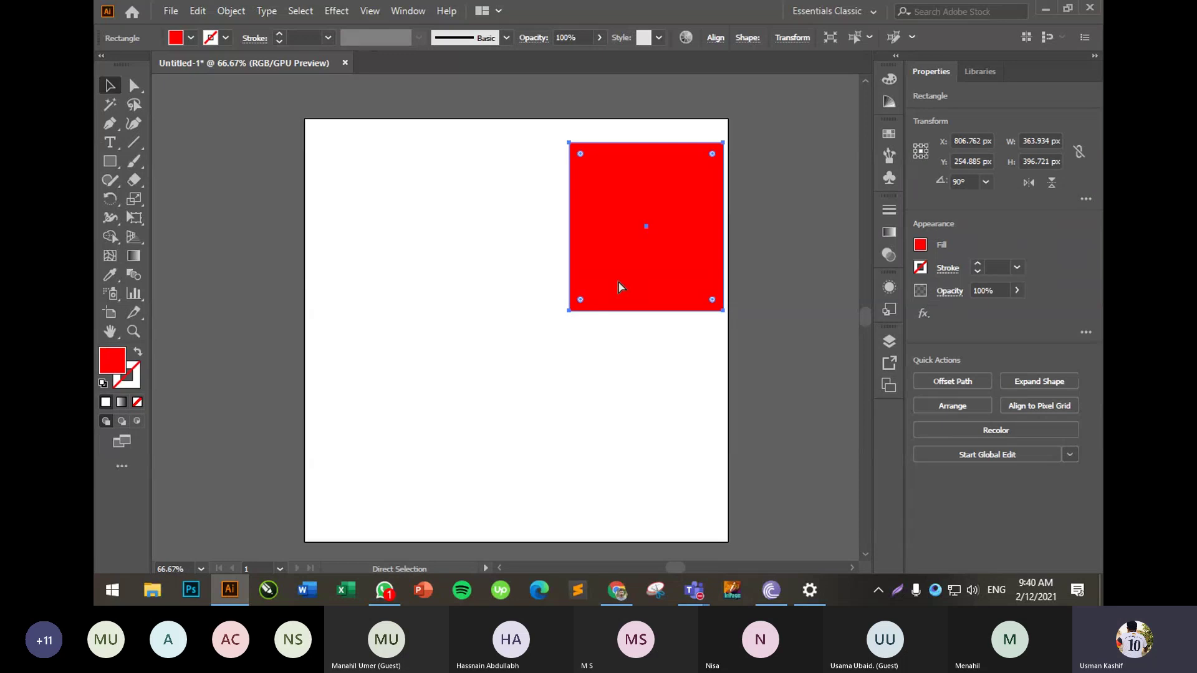
pyautogui.hotkey('ctrl', 'v')
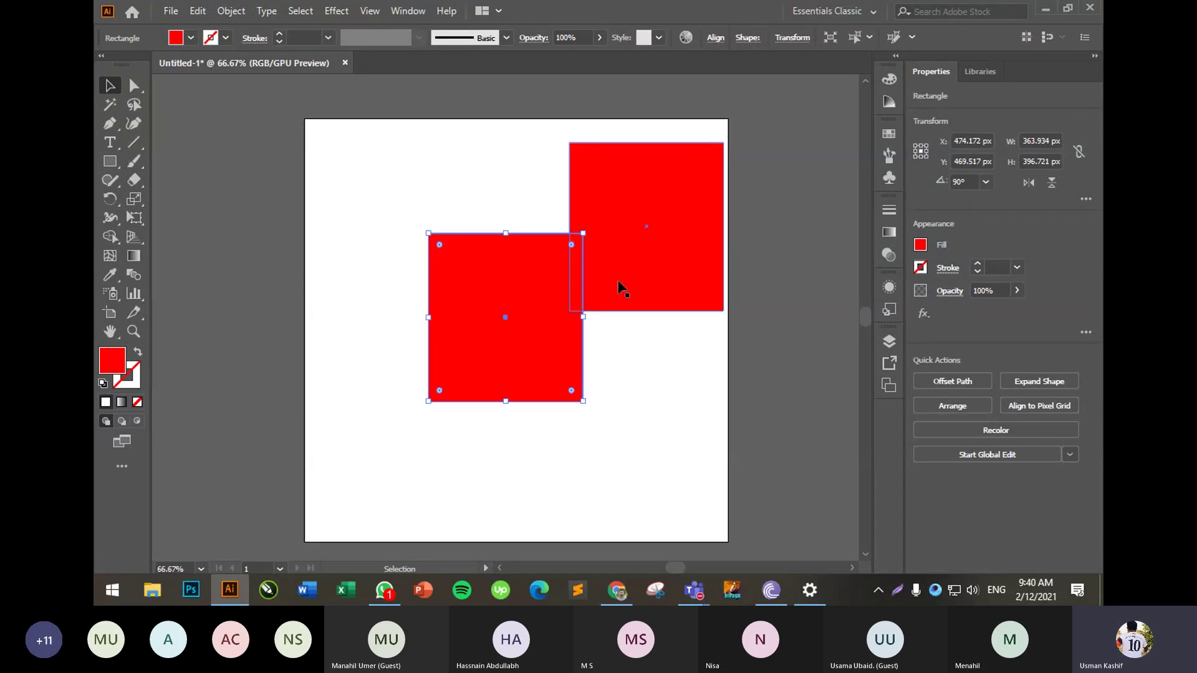
pyautogui.click(601, 393)
pyautogui.moveTo(520, 349); pyautogui.dragTo(484, 408)
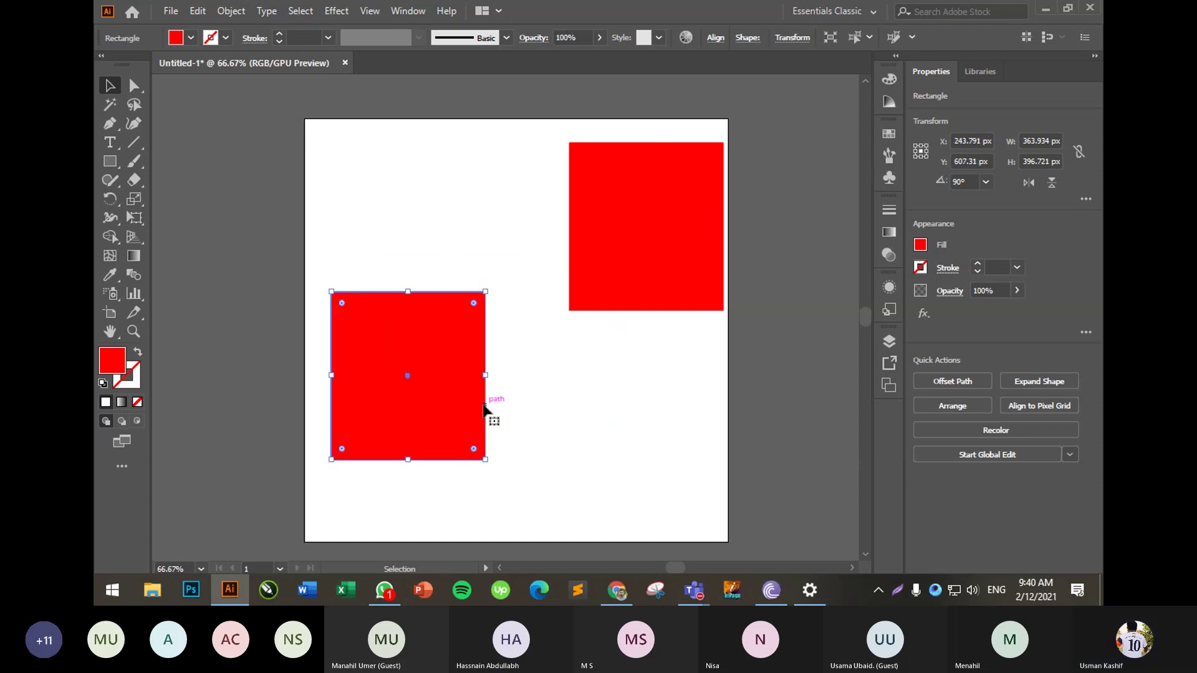
pyautogui.press('Delete')
# - Copy and paste the red rectangle again, move the copy to about X 303, Y 539 px, and delete it
pyautogui.click(617, 272)
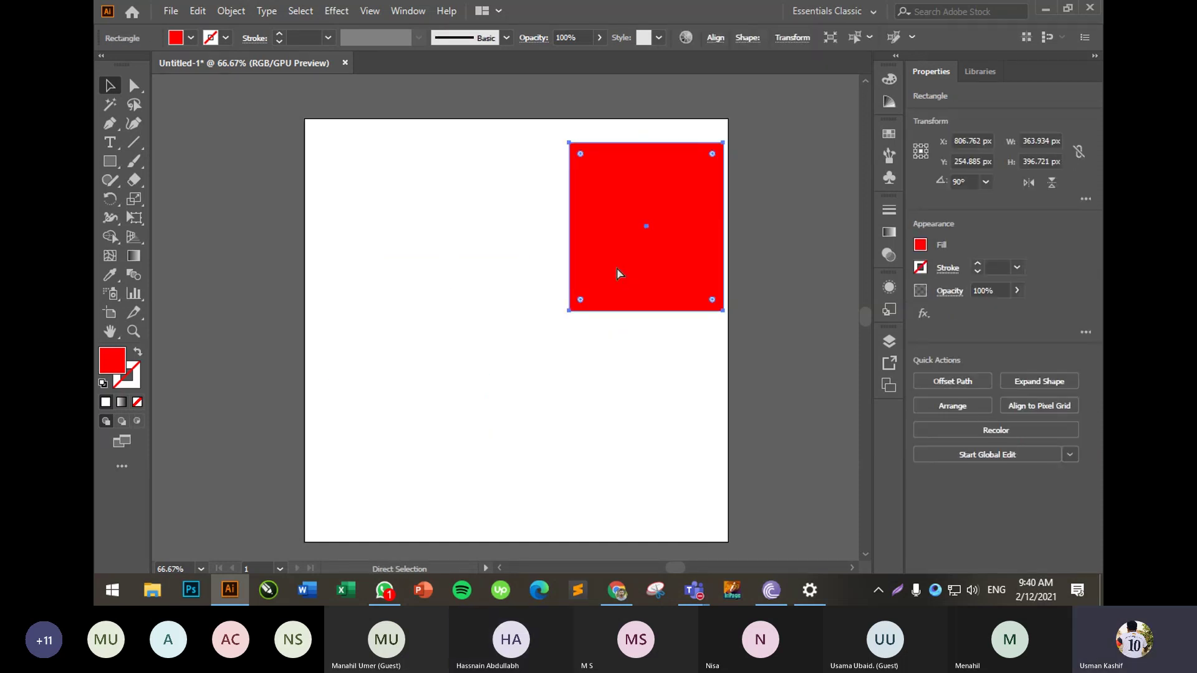
pyautogui.hotkey('ctrl', 'v')
pyautogui.moveTo(497, 350); pyautogui.dragTo(426, 382)
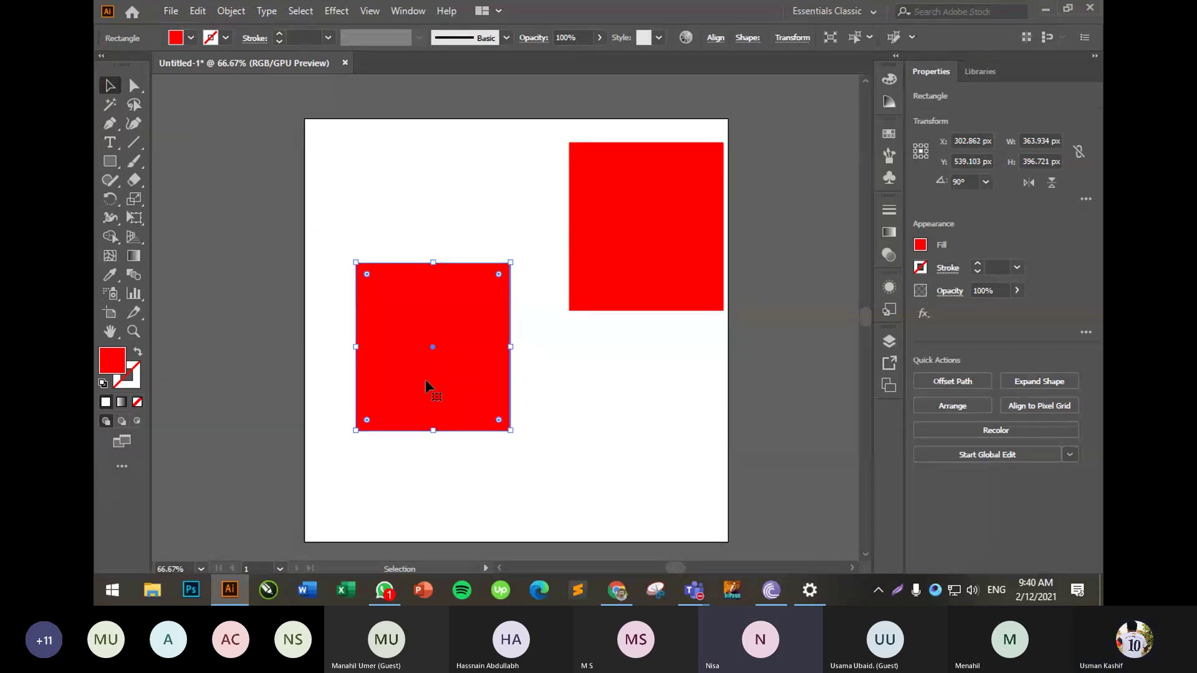
pyautogui.press('Delete')
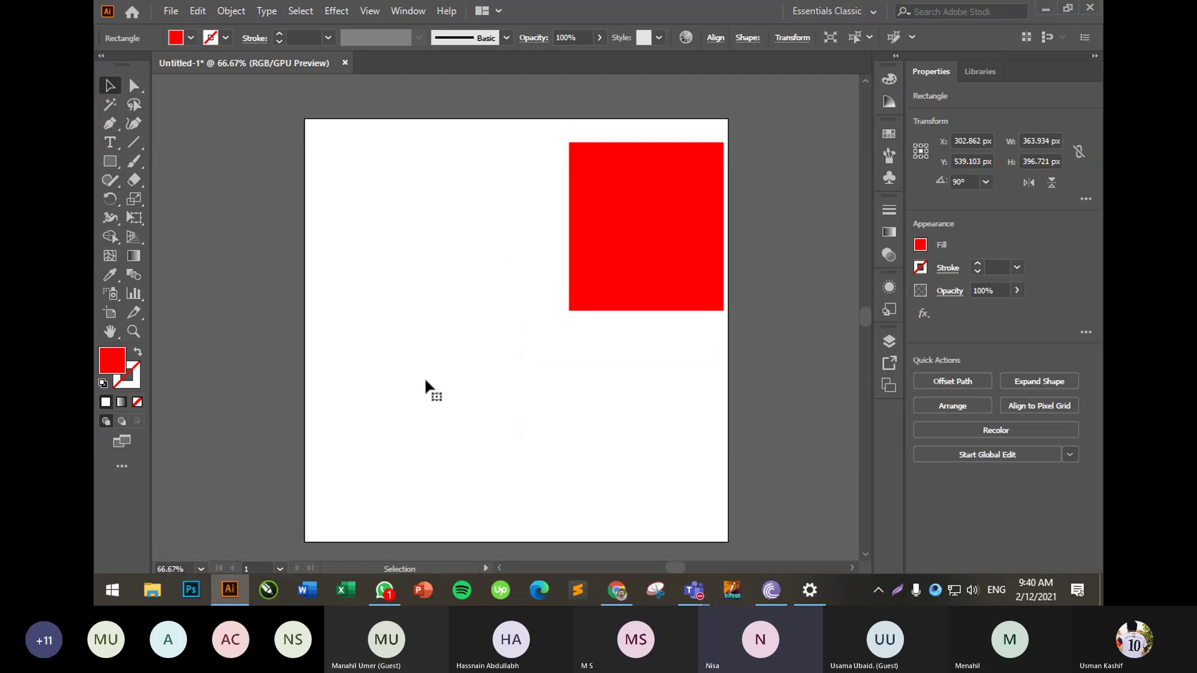
# - Paste a third copy of the red rectangle, move it toward the artboard's upper left, and delete it
pyautogui.moveTo(605, 151); pyautogui.dragTo(747, 349)
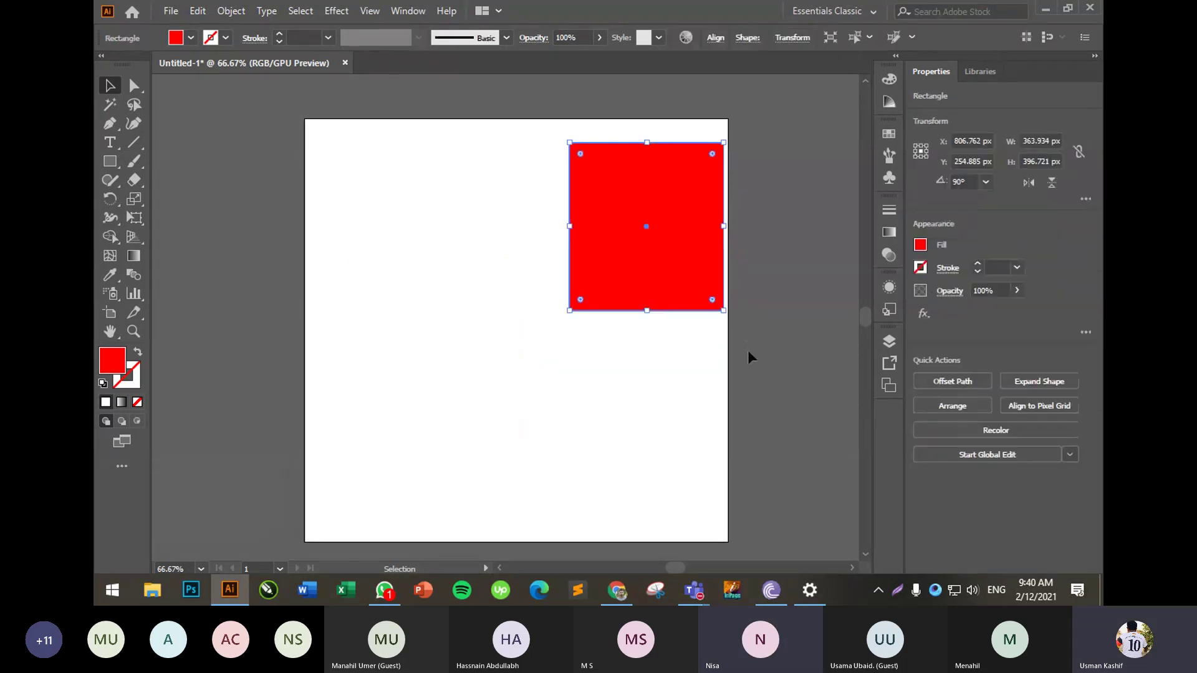
pyautogui.click(593, 393)
pyautogui.click(588, 255)
pyautogui.hotkey('ctrl', 'v')
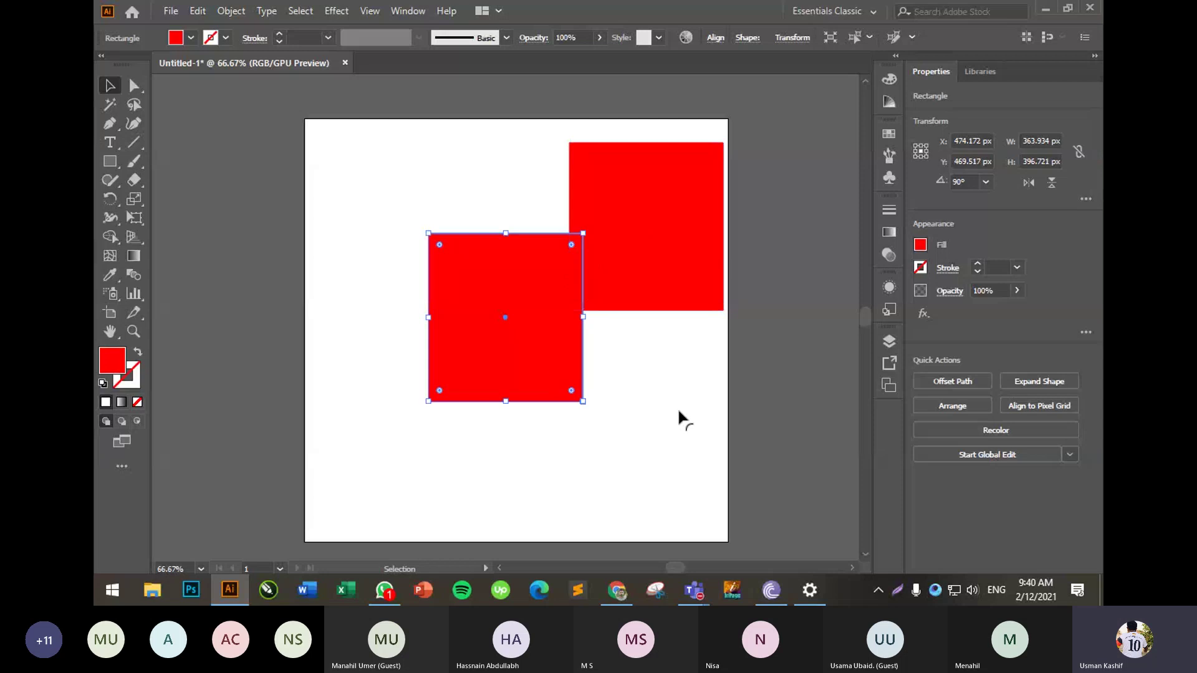
pyautogui.click(681, 417)
pyautogui.moveTo(449, 306); pyautogui.dragTo(372, 260)
pyautogui.press('Delete')
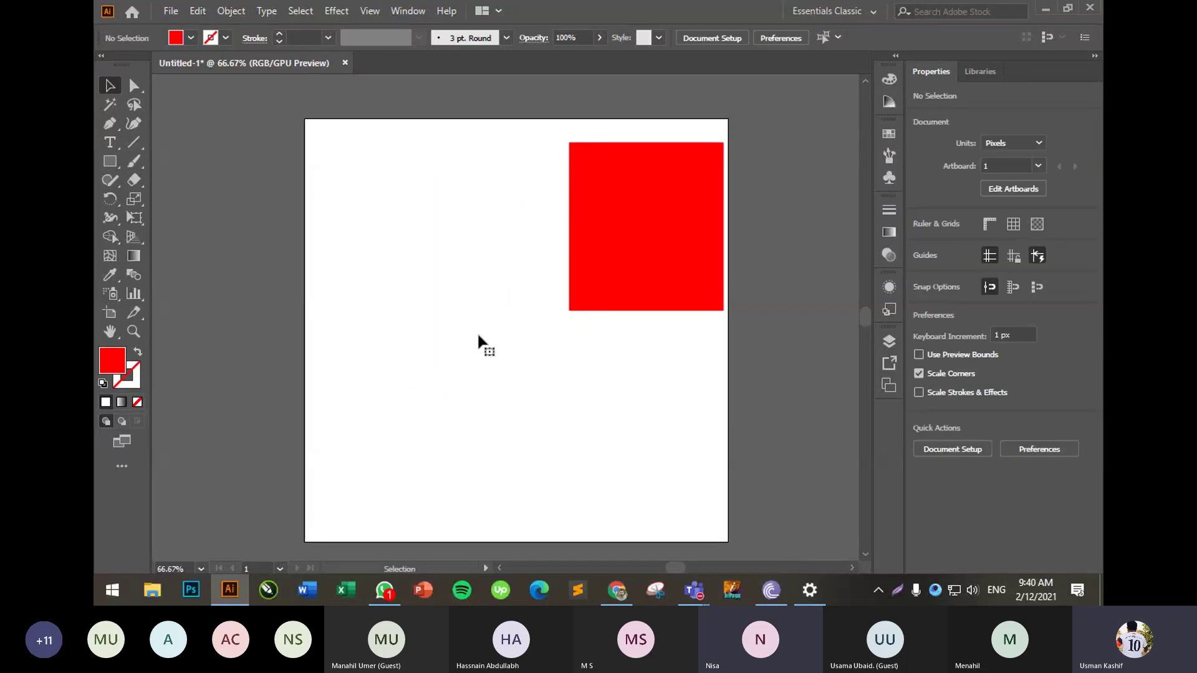
# - Duplicate the red rectangle directly by dragging a copy to about X 377, Y 275 px beside the original, and delete the copy
pyautogui.click(626, 260)
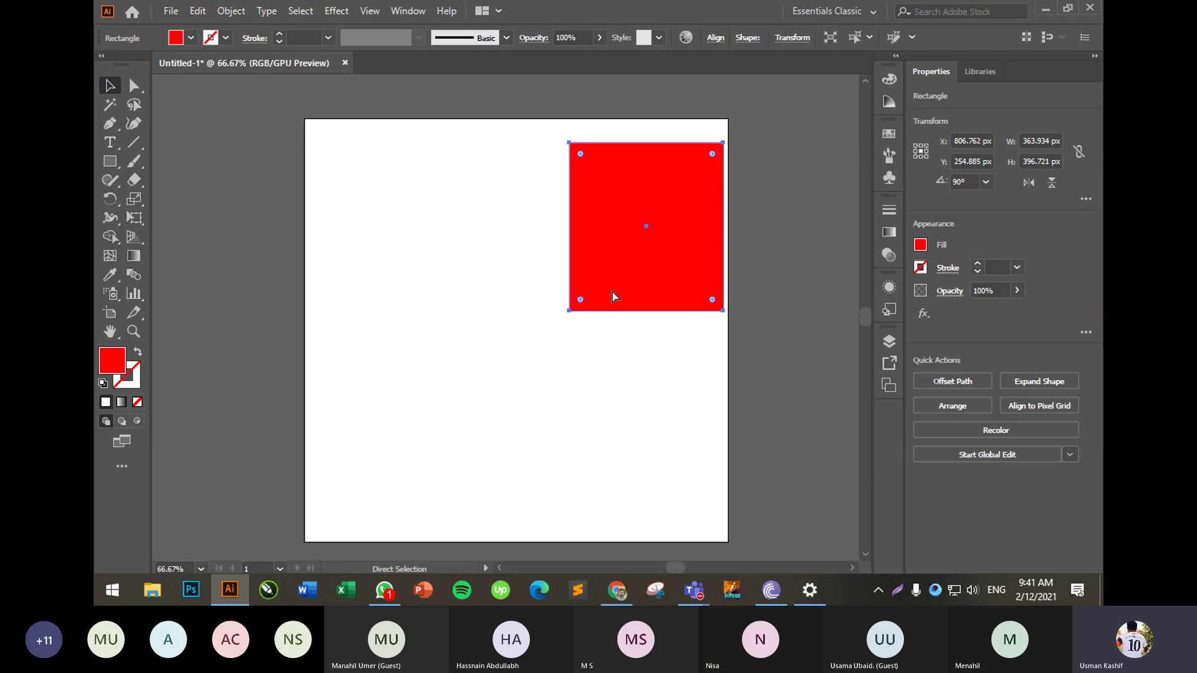
pyautogui.press('v')
pyautogui.click(655, 384)
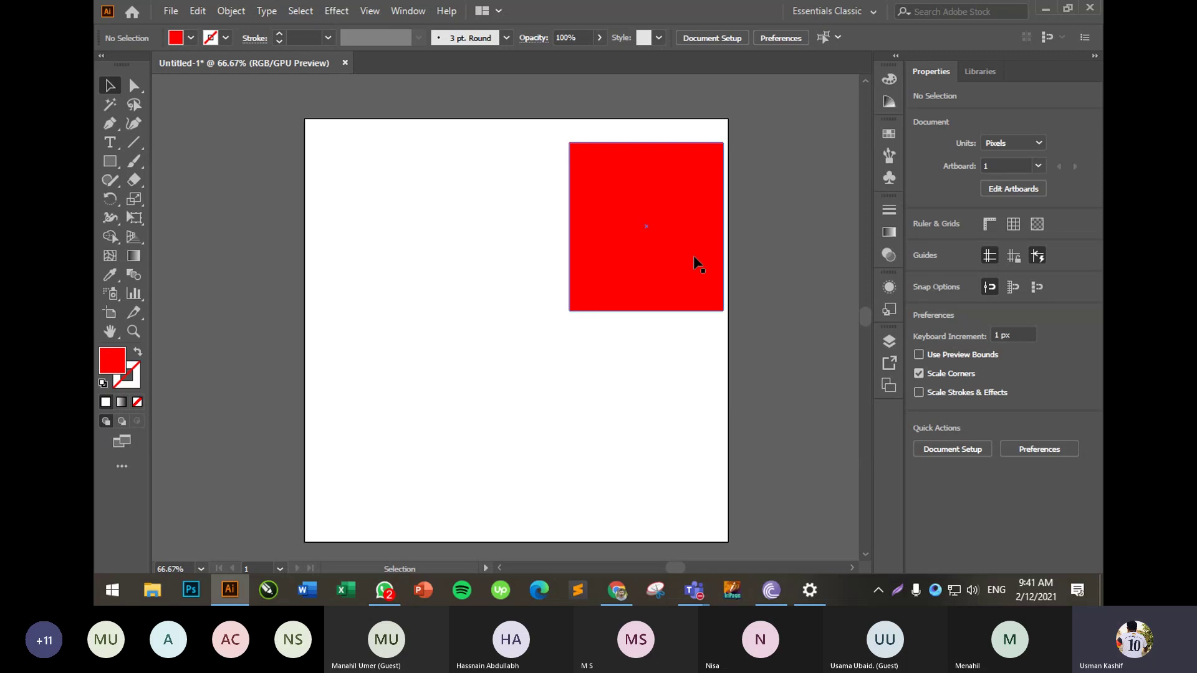
pyautogui.moveTo(693, 256); pyautogui.dragTo(511, 264)
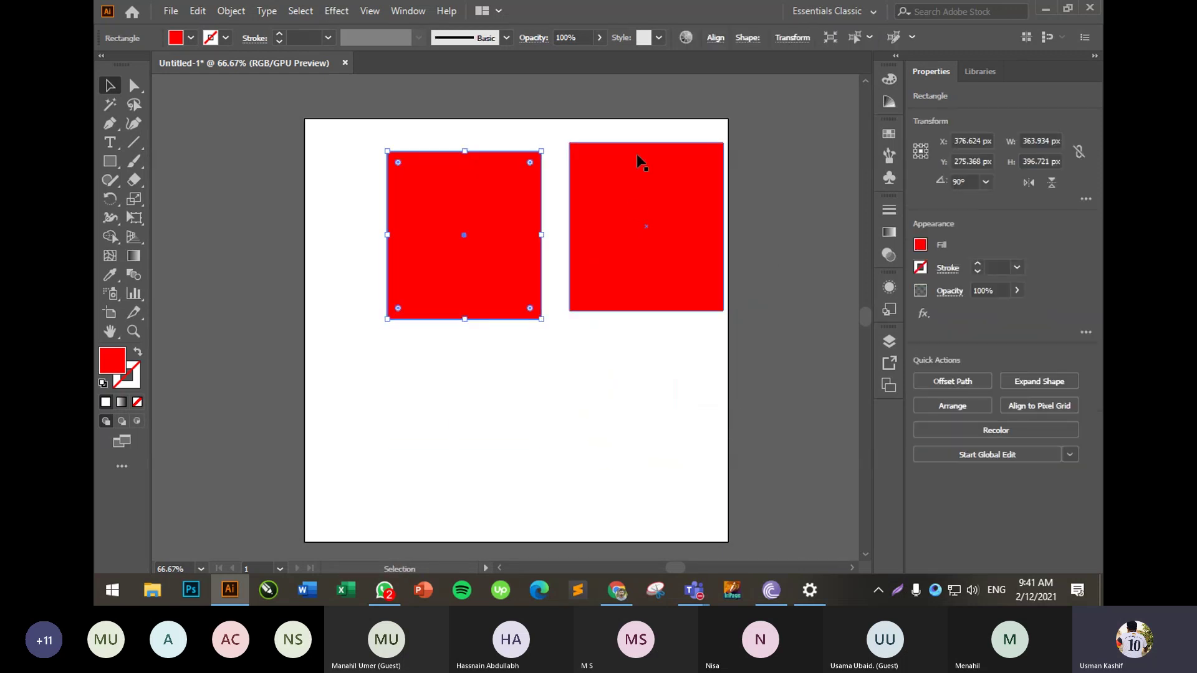
pyautogui.press('Delete')
# - Move the red rectangle left to about X 539, Y 268 px and deselect it
pyautogui.moveTo(638, 247); pyautogui.dragTo(526, 252)
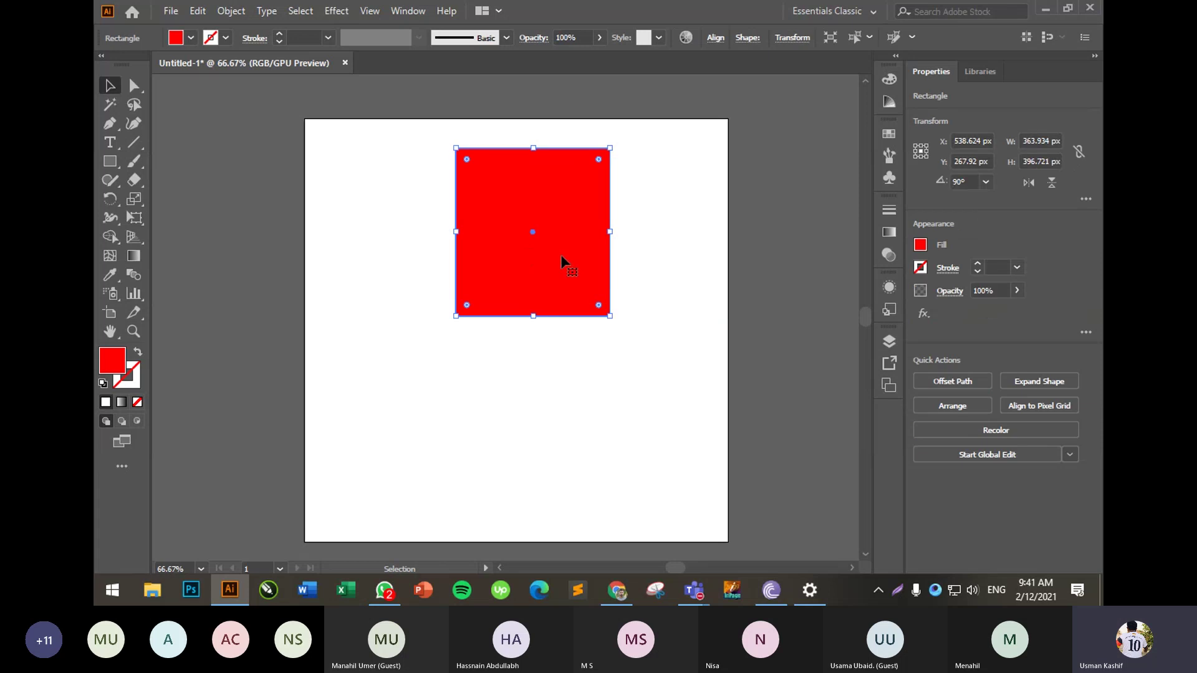
pyautogui.press('a')
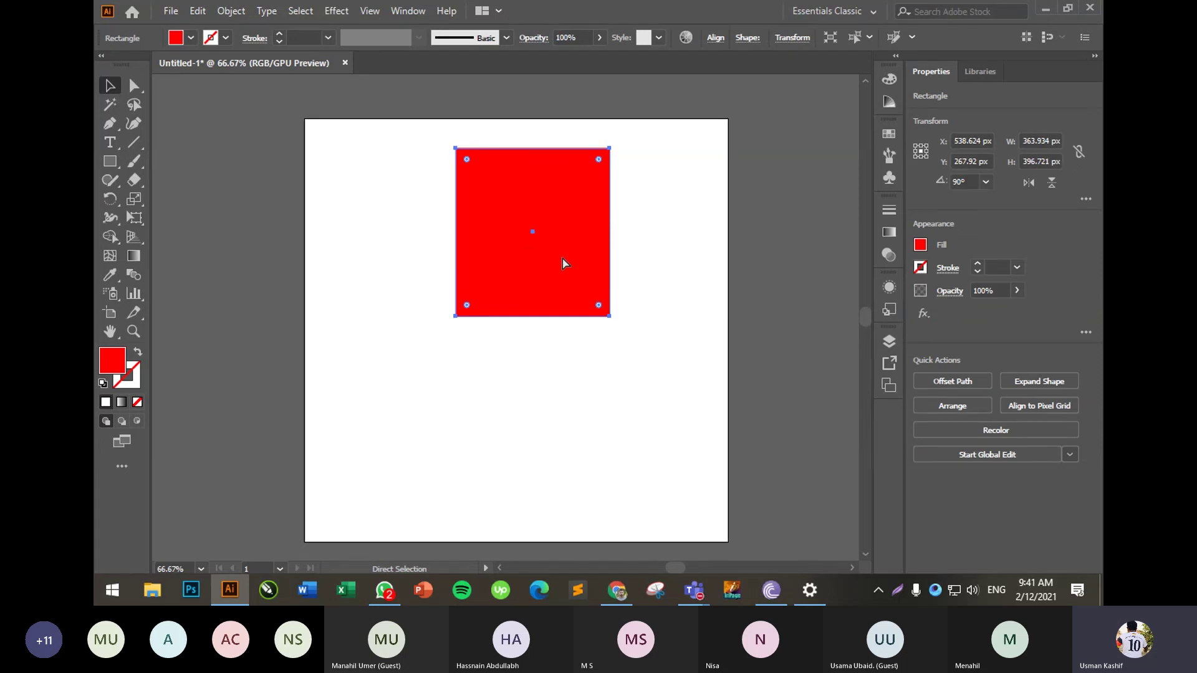
pyautogui.click(600, 326)
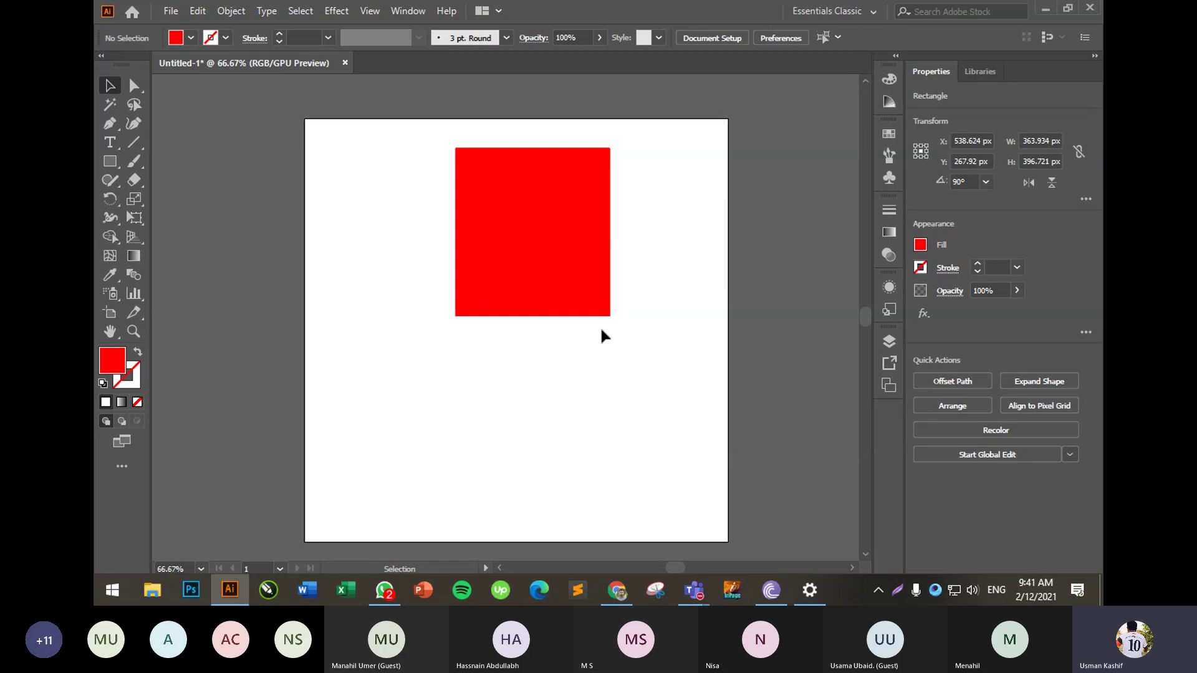
# - Duplicate the red rectangle across the artboard's left edge at about X 56, Y 601 px, and select the copy with a marquee
pyautogui.moveTo(564, 213); pyautogui.dragTo(362, 353)
pyautogui.click(474, 398)
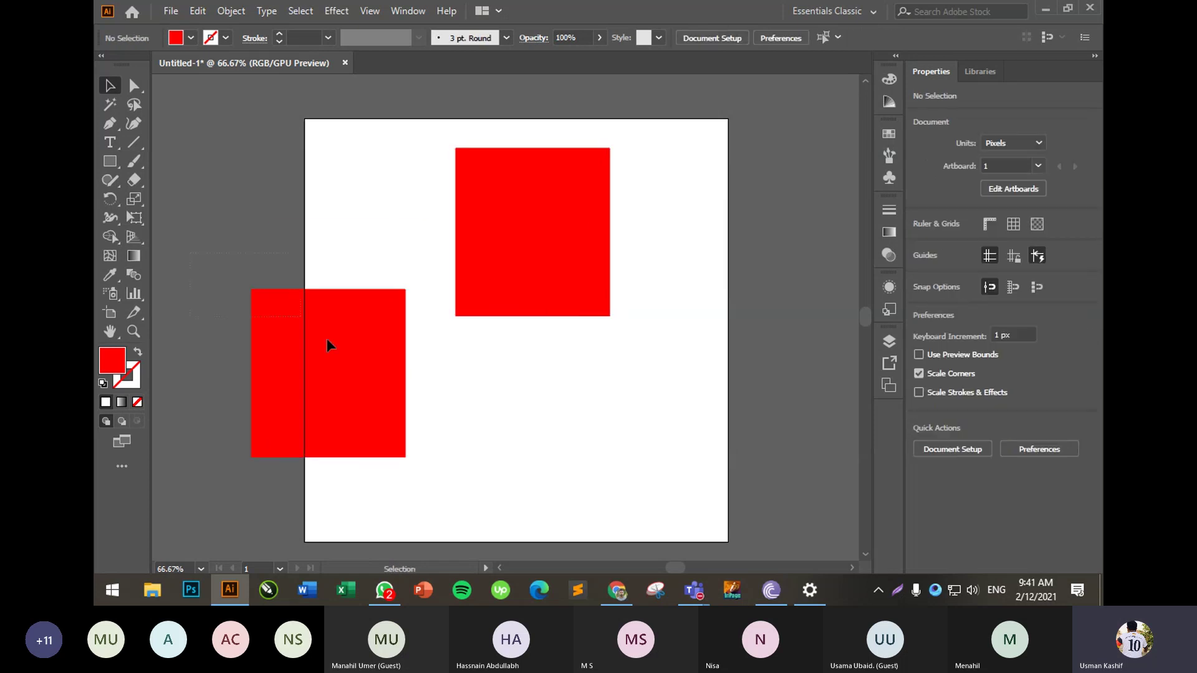
pyautogui.moveTo(190, 252); pyautogui.dragTo(425, 495)
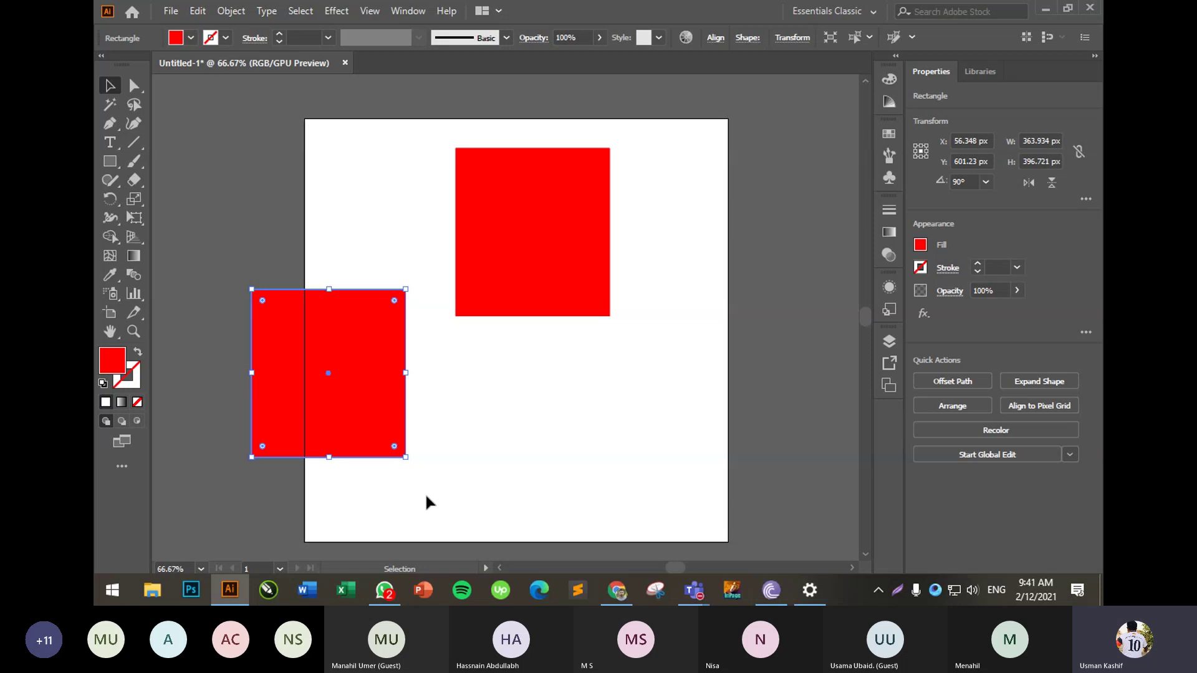
# - Delete the extra copy and arrange two red rectangles side by side across the artboard's upper half
pyautogui.press('Delete')
pyautogui.moveTo(562, 239); pyautogui.dragTo(610, 282)
pyautogui.click(594, 298)
pyautogui.click(403, 277)
pyautogui.click(603, 377)
# - Duplicate both upper red rectangles straight down to form a two-by-two arrangement
pyautogui.keyDown('alt'); pyautogui.moveTo(399, 221); pyautogui.dragTo(408, 424); pyautogui.keyUp('alt')
pyautogui.click(572, 409)
pyautogui.click(655, 219)
pyautogui.keyDown('alt'); pyautogui.moveTo(655, 219); pyautogui.dragTo(655, 423); pyautogui.keyUp('alt')
pyautogui.click(464, 311)
pyautogui.click(498, 315)
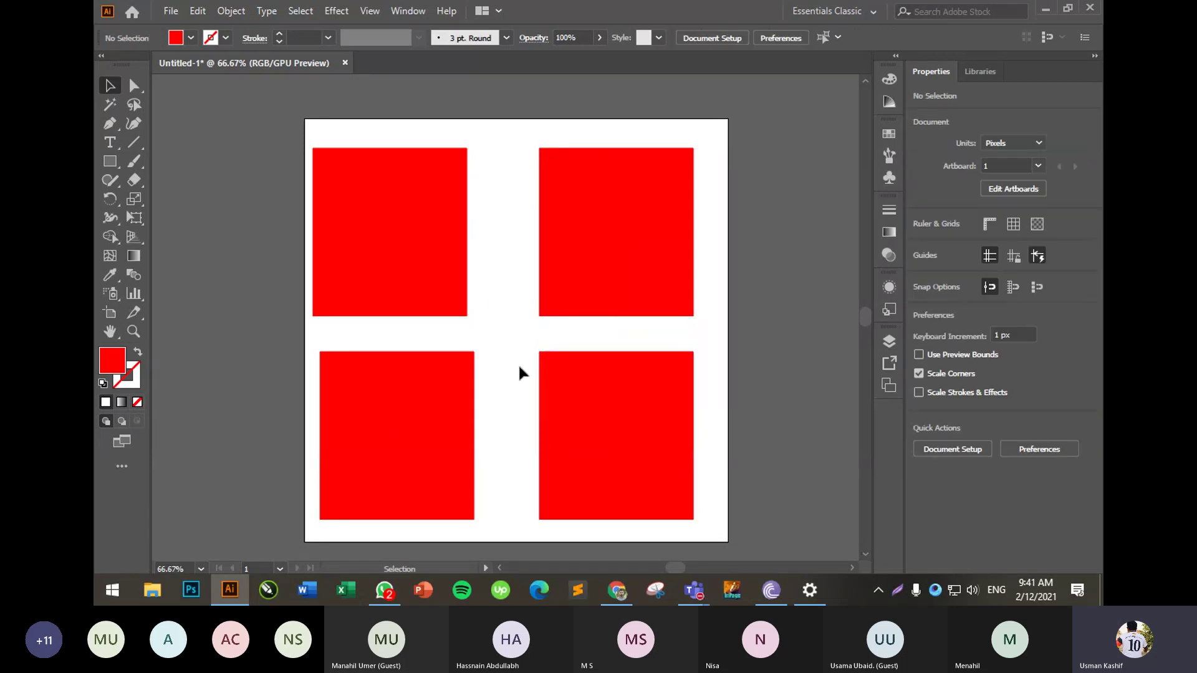
# - Select the lower-right and upper-left red rectangles together and delete them
pyautogui.click(544, 406)
pyautogui.click(423, 424)
pyautogui.click(504, 304)
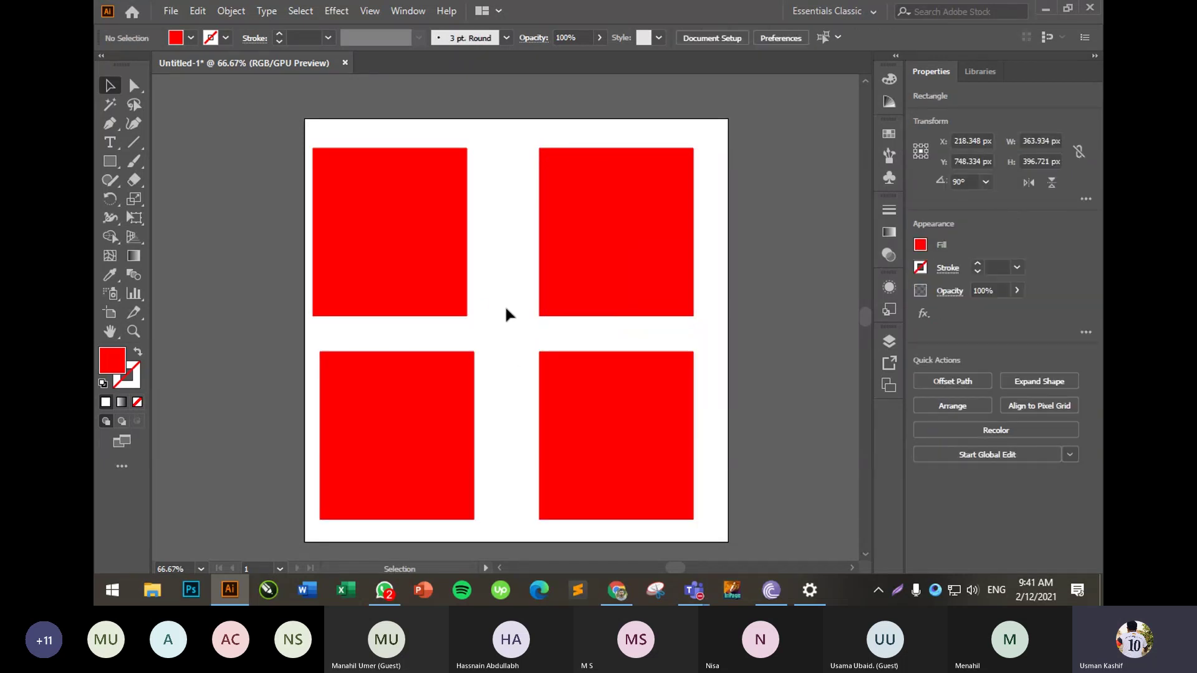
pyautogui.click(633, 417)
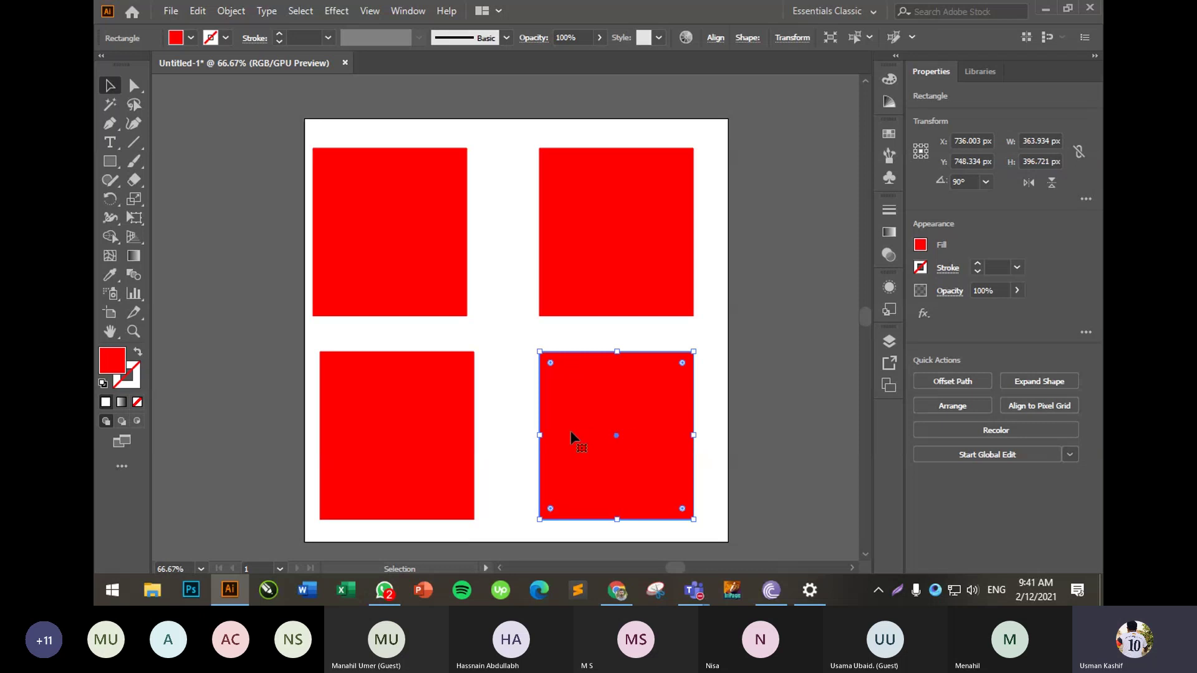
pyautogui.keyDown('shift'); pyautogui.click(407, 272); pyautogui.keyUp('shift')
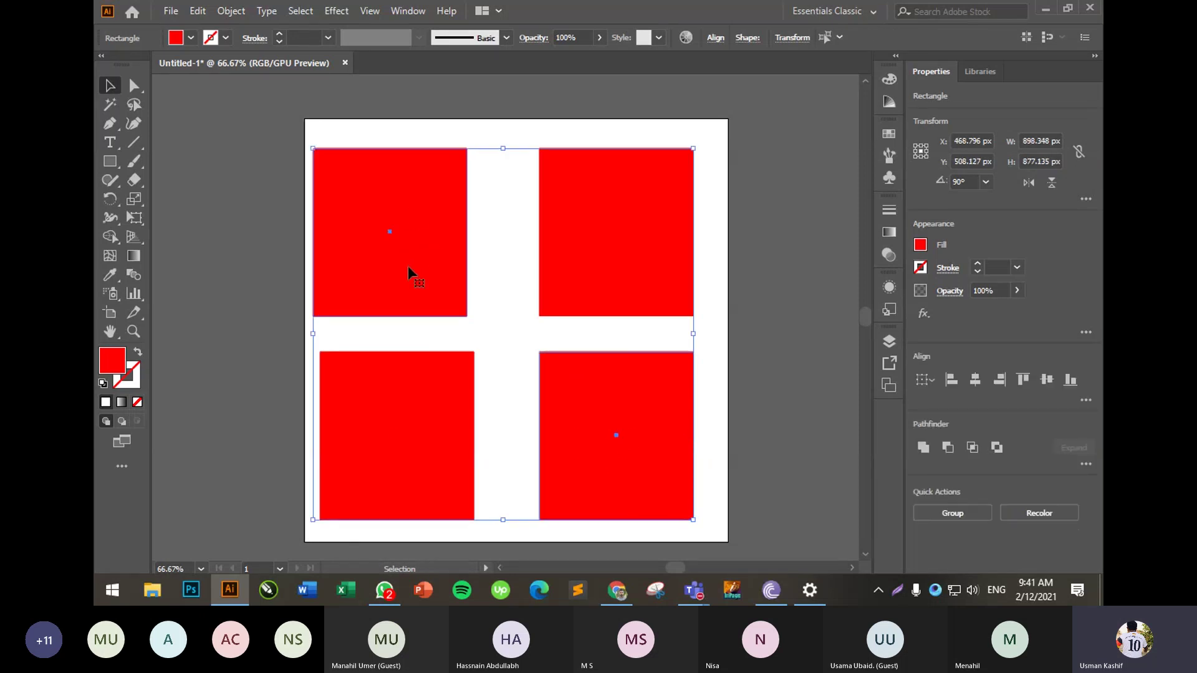
pyautogui.press('Delete')
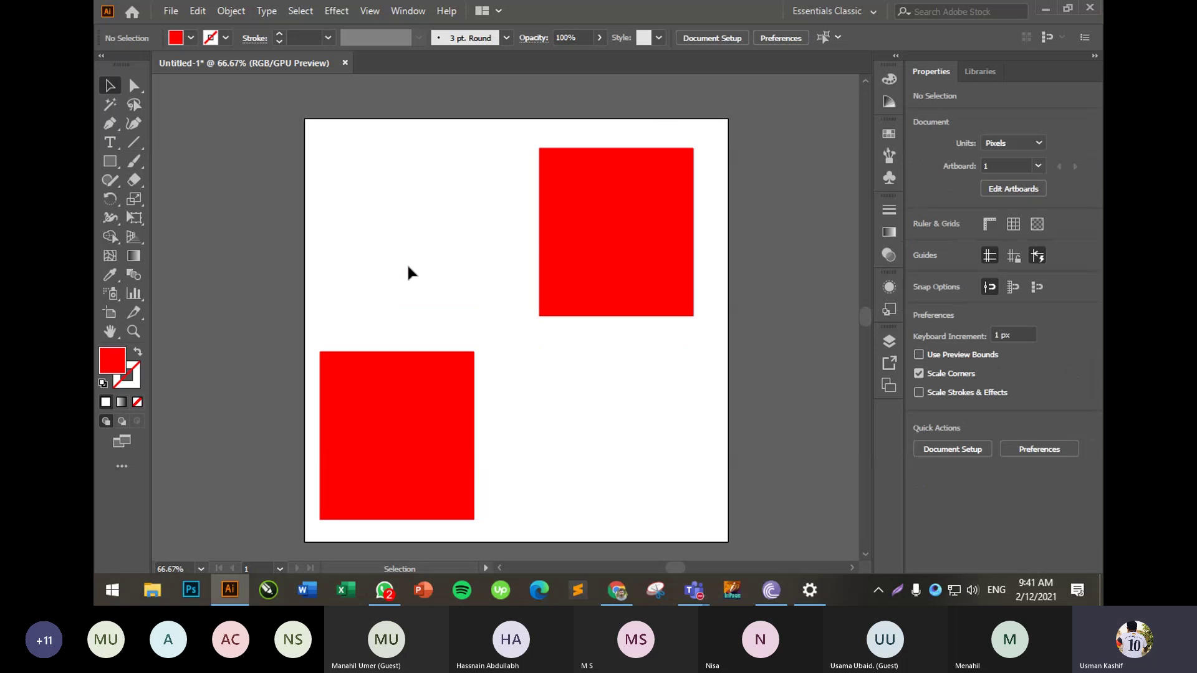
# - Move the lower-left red rectangle up so it sits level with the upper-right one
pyautogui.moveTo(410, 441); pyautogui.dragTo(421, 219)
pyautogui.click(513, 232)
pyautogui.click(634, 236)
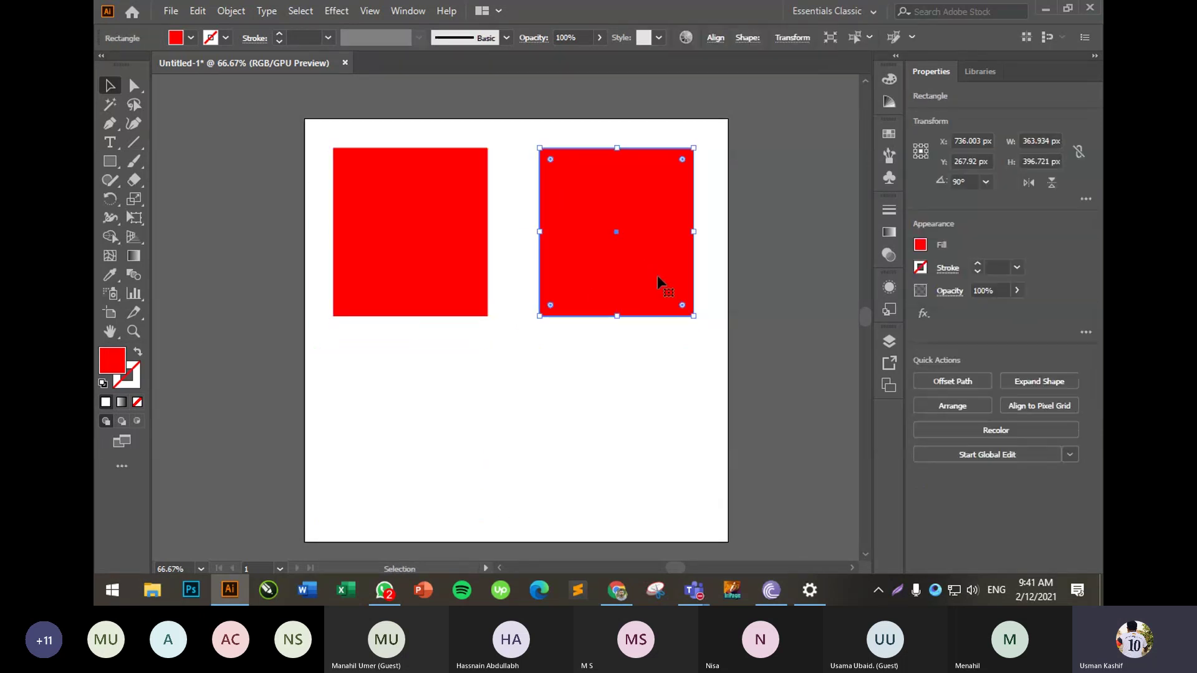
# - Move the left red rectangle to the artboard's upper edge and down to about X 244, Y 802 px
pyautogui.moveTo(438, 264); pyautogui.dragTo(431, 234)
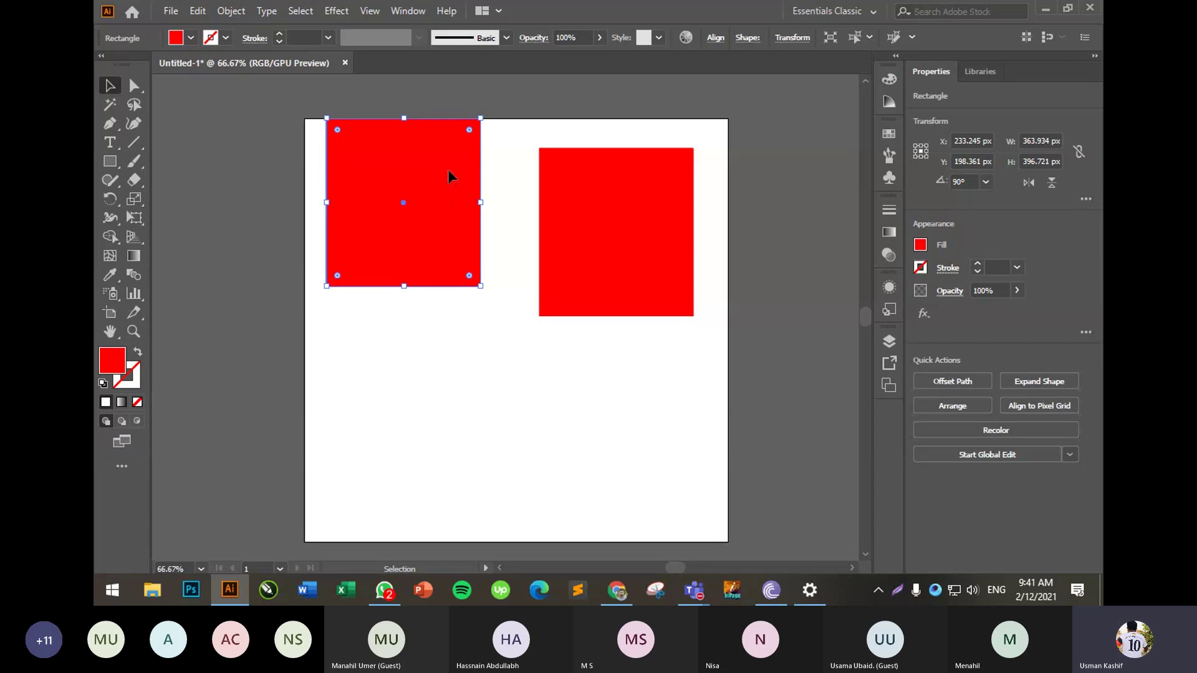
pyautogui.moveTo(449, 176); pyautogui.dragTo(445, 244)
pyautogui.moveTo(444, 376)
pyautogui.mouseDown()
pyautogui.moveTo(483, 443)
pyautogui.moveTo(484, 418)
pyautogui.moveTo(459, 388)
pyautogui.moveTo(482, 437)
pyautogui.moveTo(485, 397)
pyautogui.moveTo(483, 477)
pyautogui.moveTo(473, 451)
pyautogui.moveTo(465, 473)
pyautogui.moveTo(471, 383)
pyautogui.moveTo(544, 401)
pyautogui.moveTo(497, 395)
pyautogui.moveTo(485, 415)
pyautogui.moveTo(494, 446)
pyautogui.moveTo(502, 246)
pyautogui.moveTo(446, 336)
pyautogui.moveTo(440, 246)
pyautogui.moveTo(440, 369)
pyautogui.mouseUp()
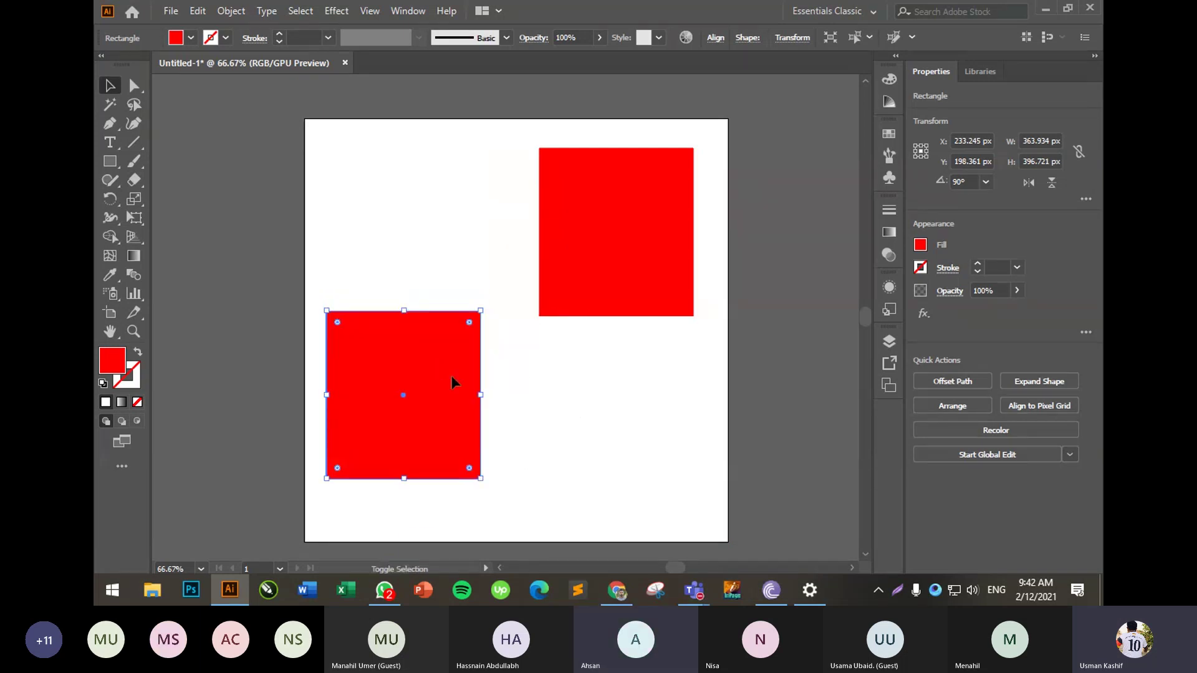
pyautogui.click(569, 462)
pyautogui.moveTo(365, 377); pyautogui.dragTo(369, 438)
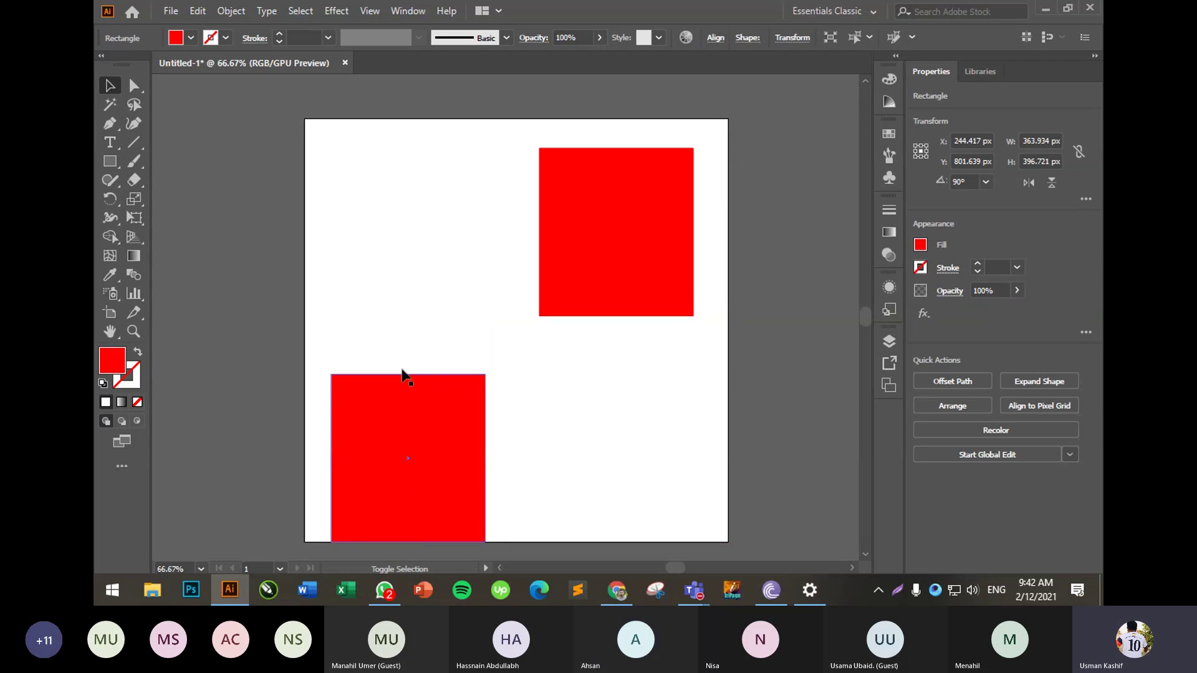
pyautogui.click(400, 366)
# - Move the left rectangle up to the artboard's upper left and scale it down to about 141 x 154 px
pyautogui.moveTo(444, 432); pyautogui.dragTo(455, 222)
pyautogui.click(538, 427)
pyautogui.click(470, 294)
pyautogui.moveTo(487, 325); pyautogui.dragTo(391, 222)
pyautogui.click(425, 251)
# - Scale the upper-right red rectangle down toward its upper-left corner and delete it
pyautogui.click(603, 283)
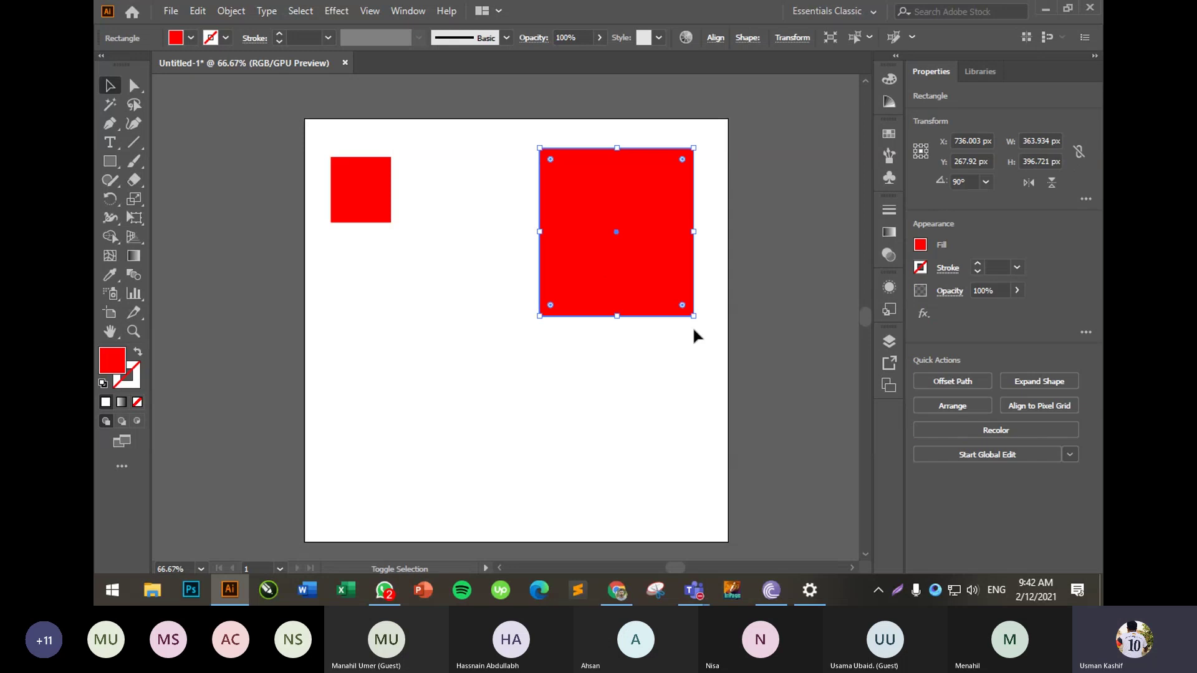
pyautogui.moveTo(693, 316); pyautogui.dragTo(625, 254)
pyautogui.click(531, 179)
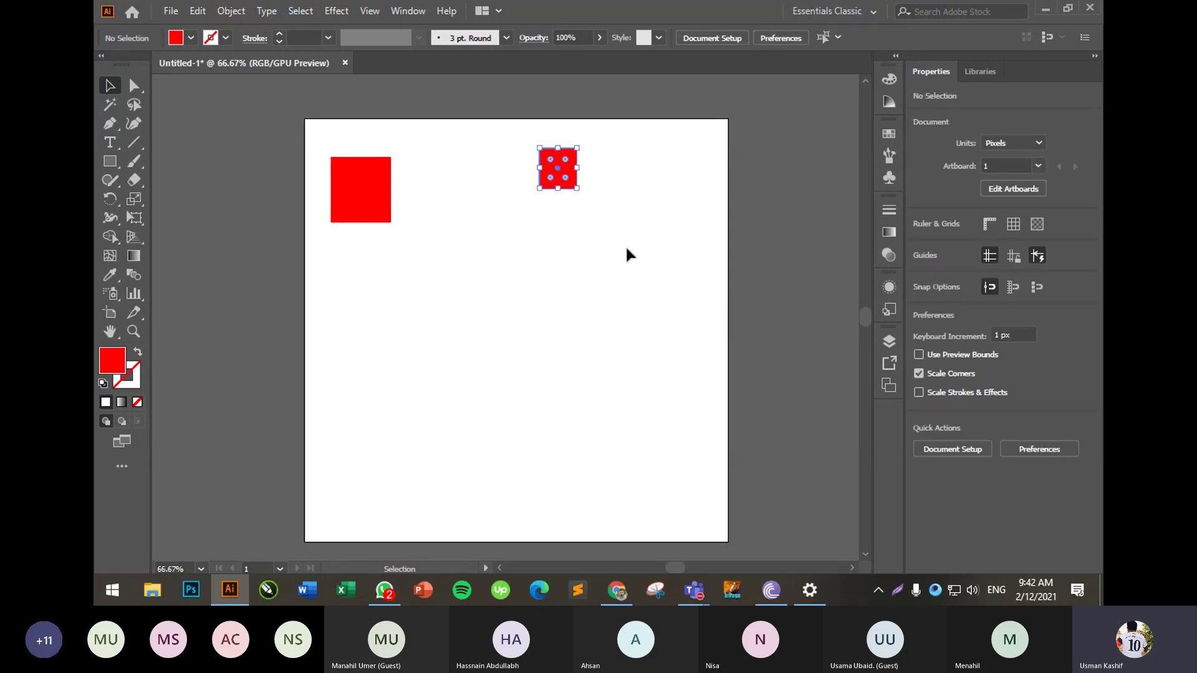
pyautogui.press('Delete')
# - Scale the remaining red rectangle to about 89 x 98 px and duplicate it beside itself at about X 211, Y 71 px
pyautogui.click(358, 191)
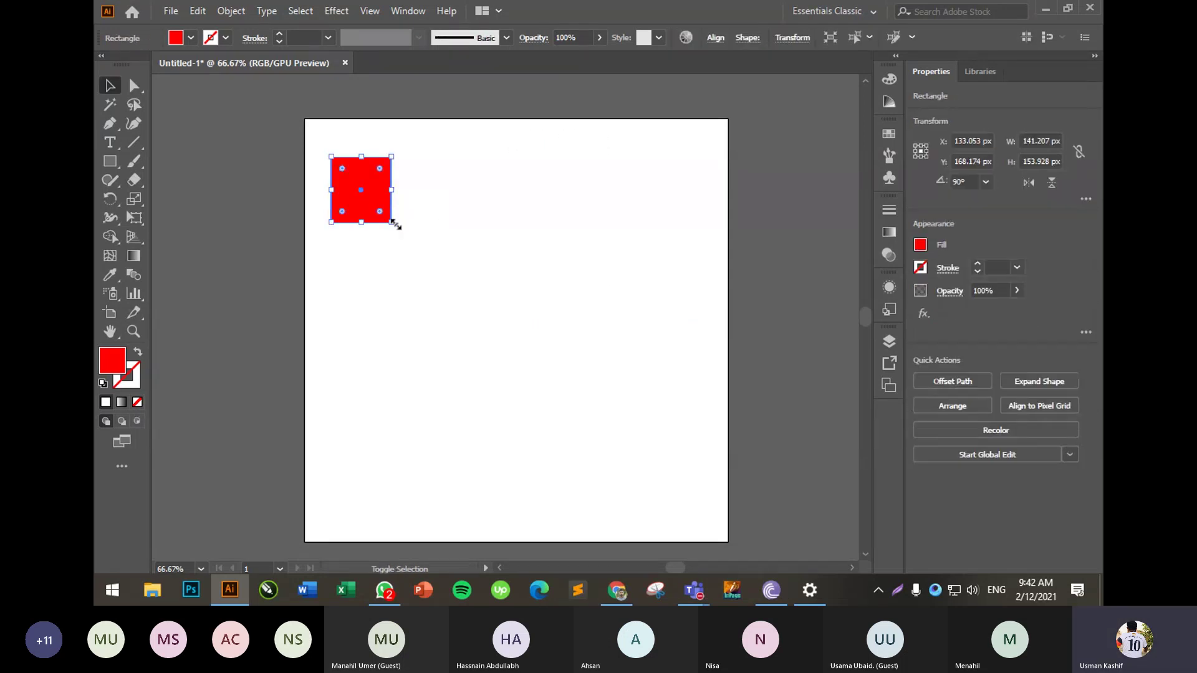
pyautogui.moveTo(391, 222); pyautogui.dragTo(394, 159)
pyautogui.click(387, 203)
pyautogui.click(372, 168)
pyautogui.click(497, 190)
pyautogui.click(412, 158)
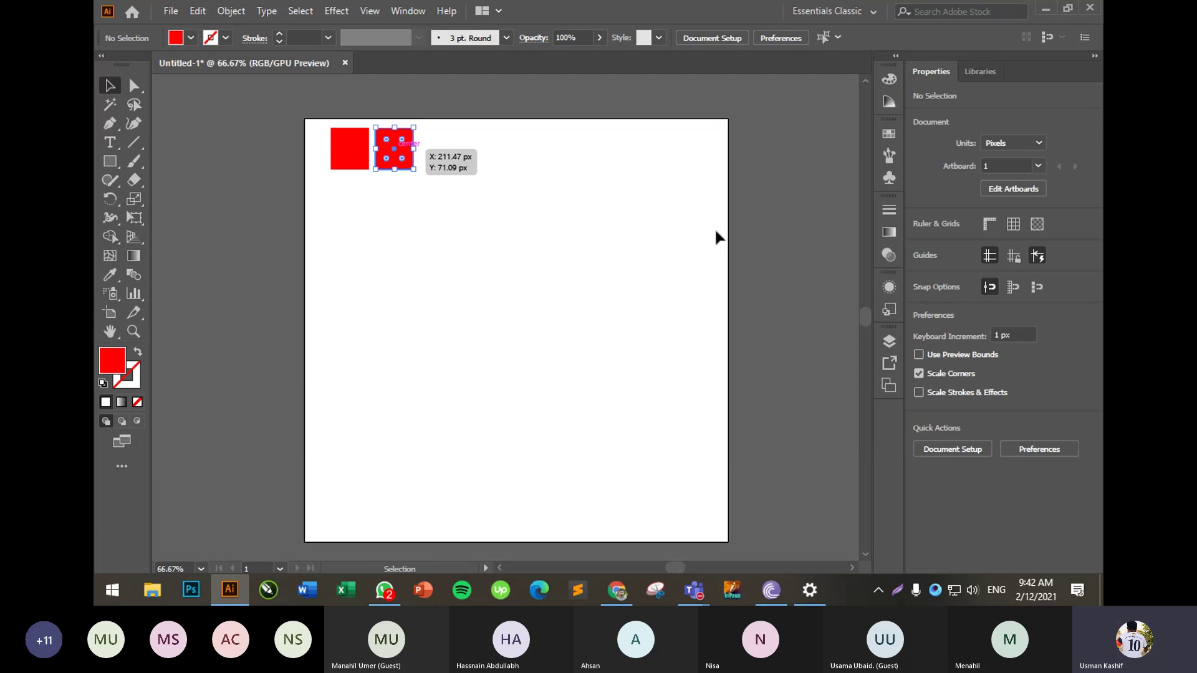
# - Fill the duplicated small rectangle with black and deselect it
pyautogui.click(920, 245)
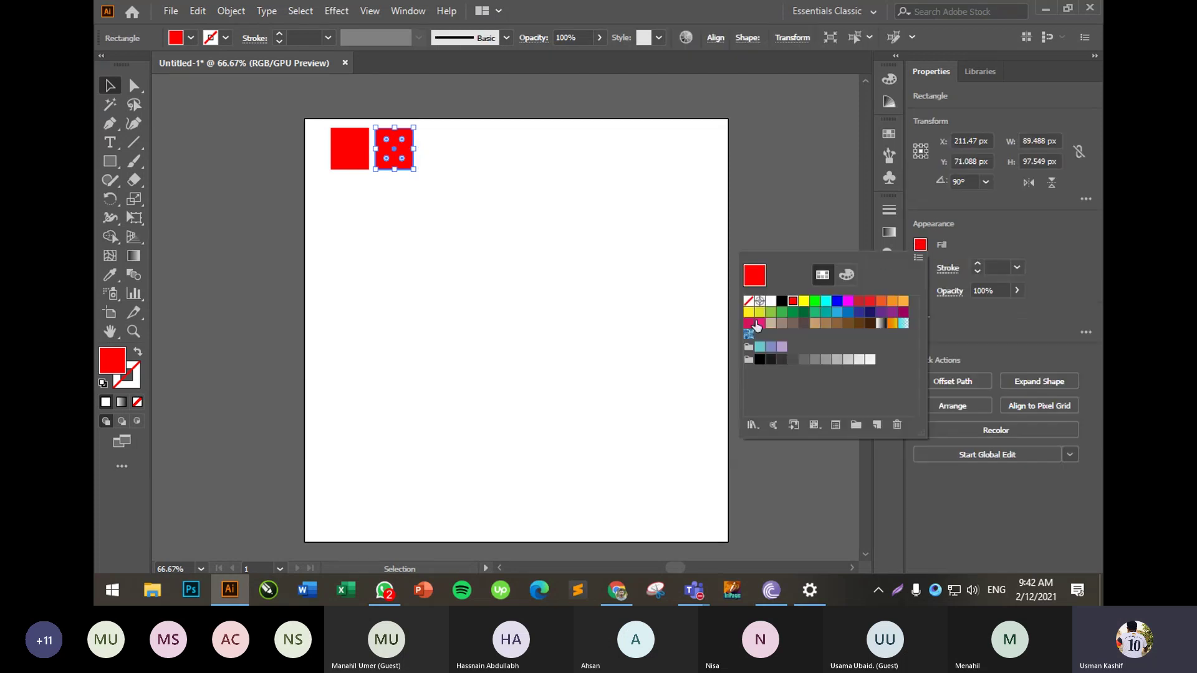
pyautogui.click(782, 301)
pyautogui.click(459, 222)
pyautogui.click(448, 212)
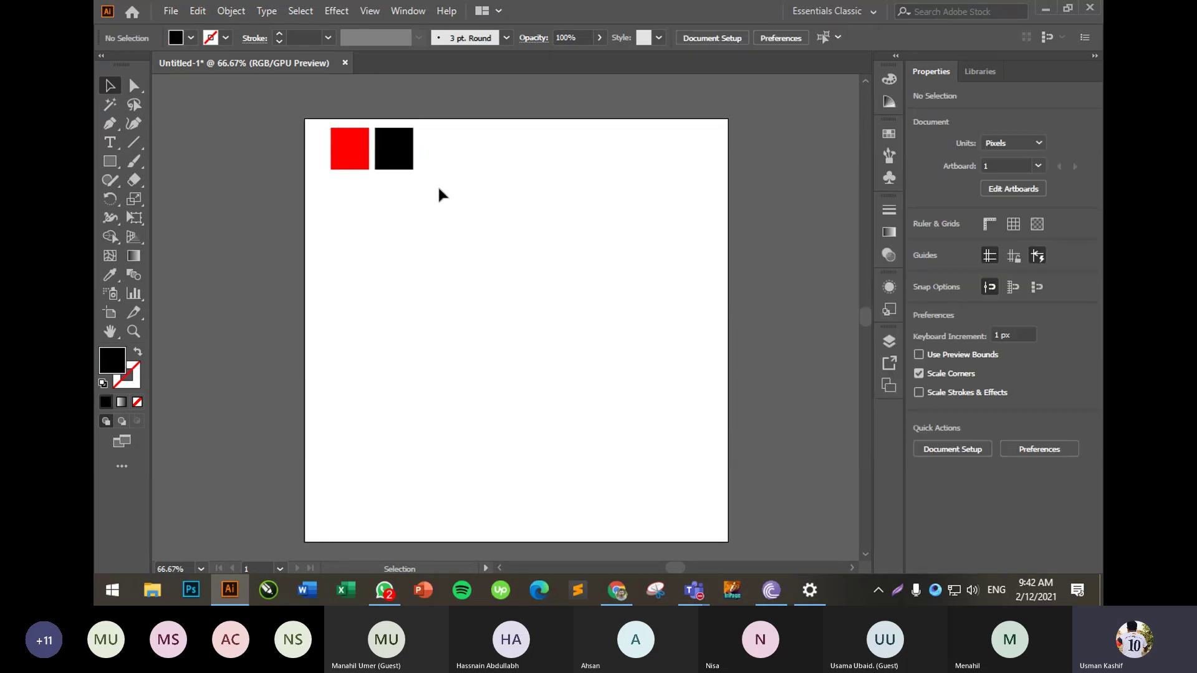
# - Select the red and black squares together and duplicate the pair beside them at about X 368, Y 71 px
pyautogui.moveTo(439, 189); pyautogui.dragTo(324, 165)
pyautogui.click(443, 210)
pyautogui.moveTo(446, 191); pyautogui.dragTo(313, 119)
pyautogui.click(424, 237)
pyautogui.click(399, 141)
pyautogui.keyDown('shift'); pyautogui.click(349, 166); pyautogui.keyUp('shift')
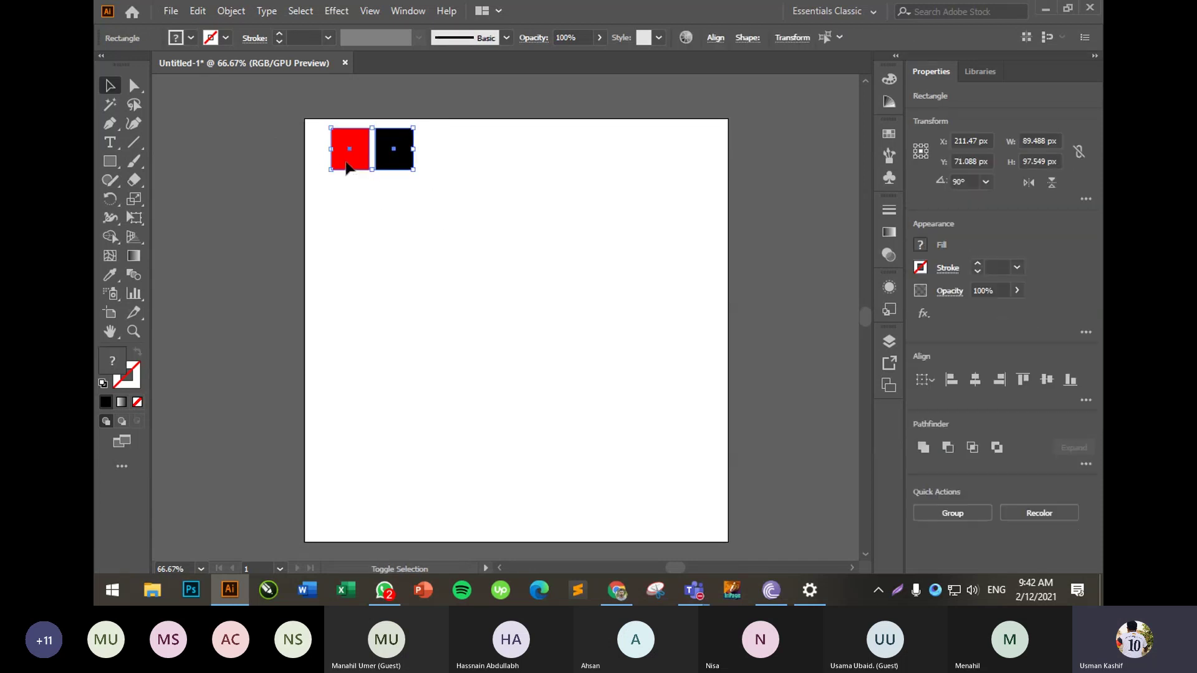
pyautogui.click(393, 213)
pyautogui.moveTo(418, 166); pyautogui.dragTo(474, 163)
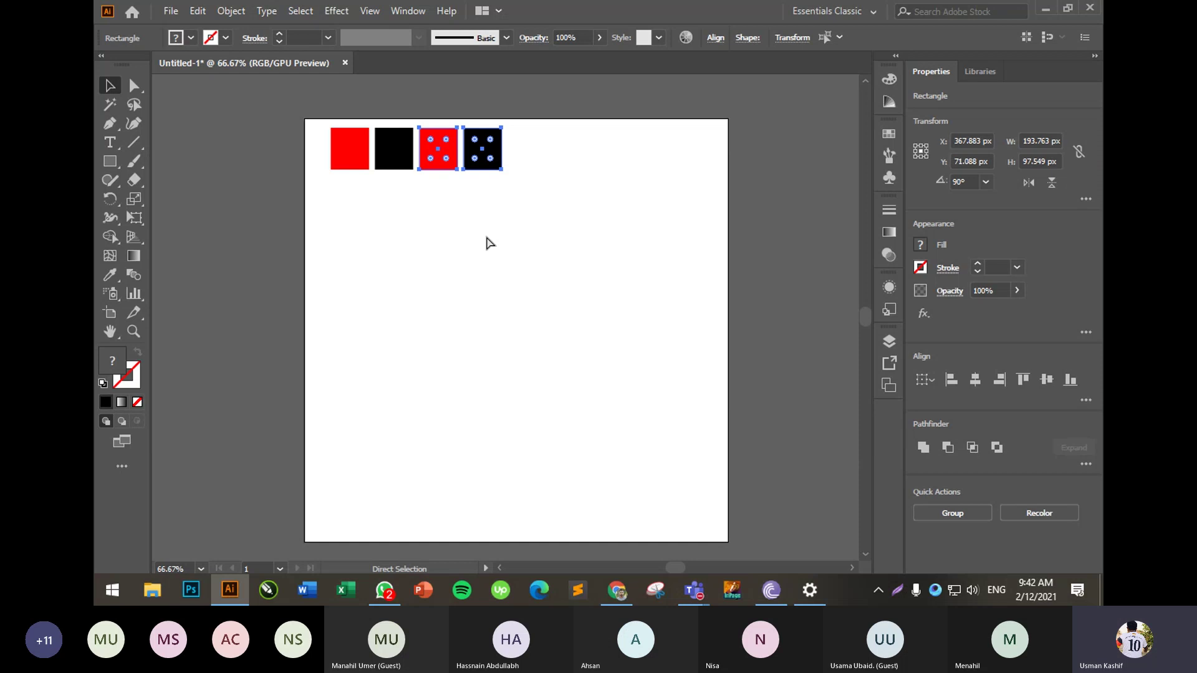
pyautogui.hotkey('ctrl', 'r')
pyautogui.hotkey('ctrl', 'r')
pyautogui.hotkey('ctrl', 'f')
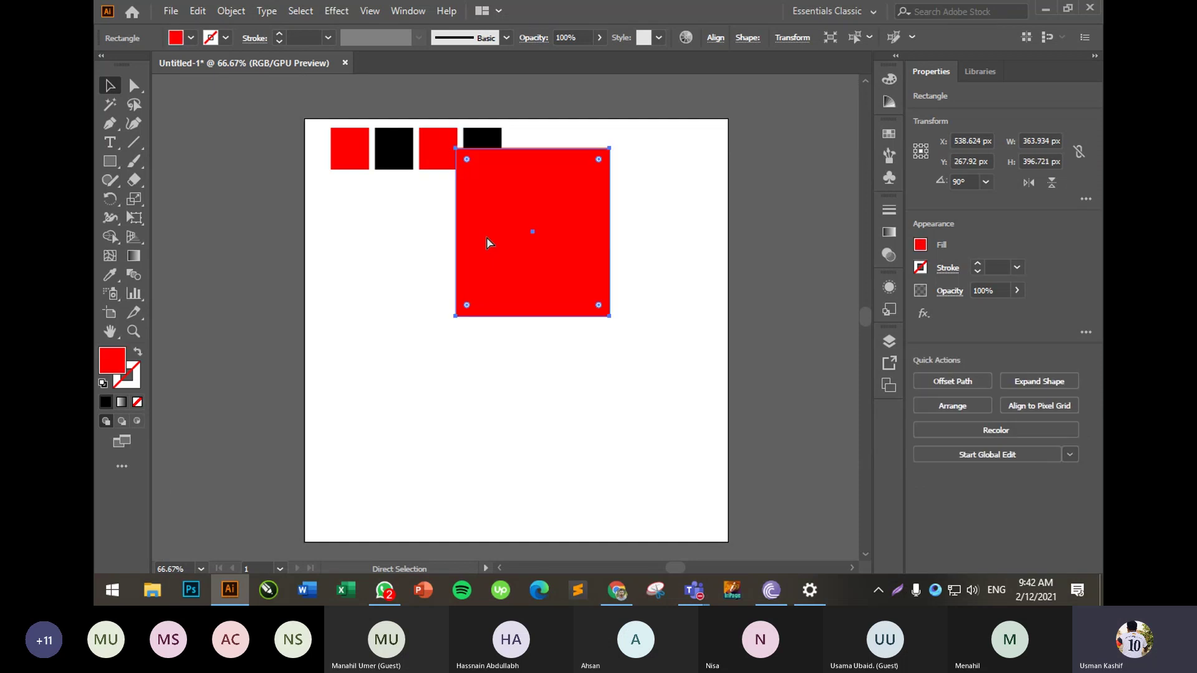
pyautogui.hotkey('ctrl', 'z')
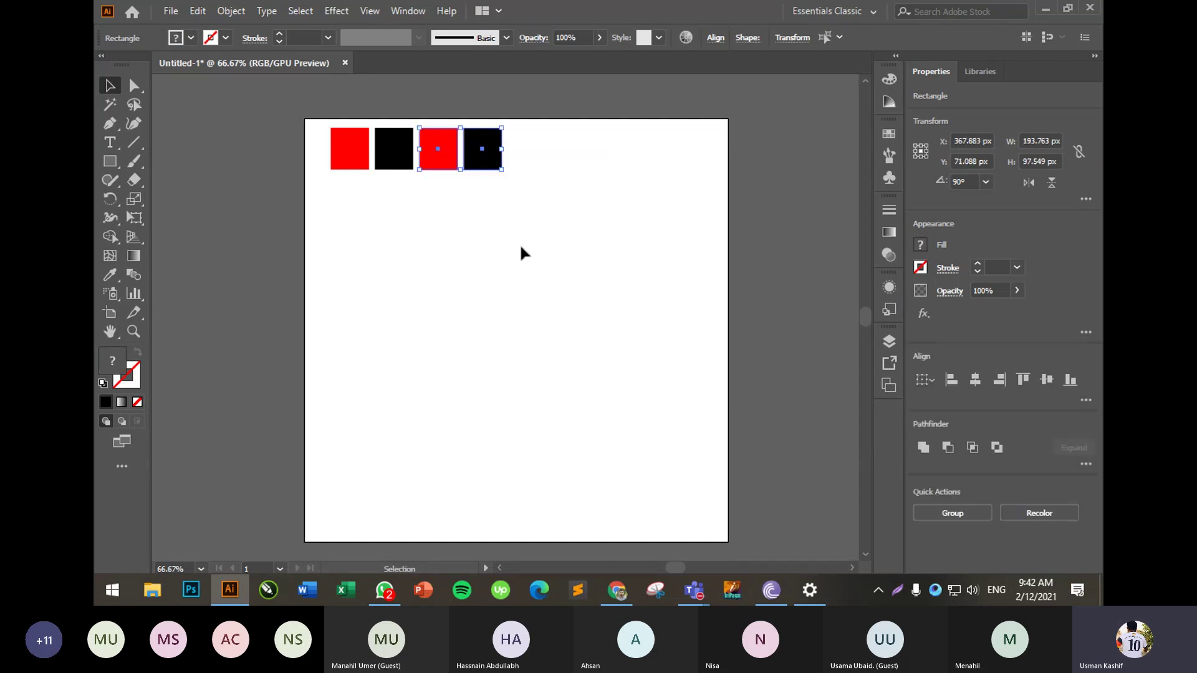
# - Select all four squares with a marquee, deselect them, and delete the duplicated red and black pair
pyautogui.click(521, 254)
pyautogui.moveTo(251, 104); pyautogui.dragTo(251, 105)
pyautogui.click(506, 260)
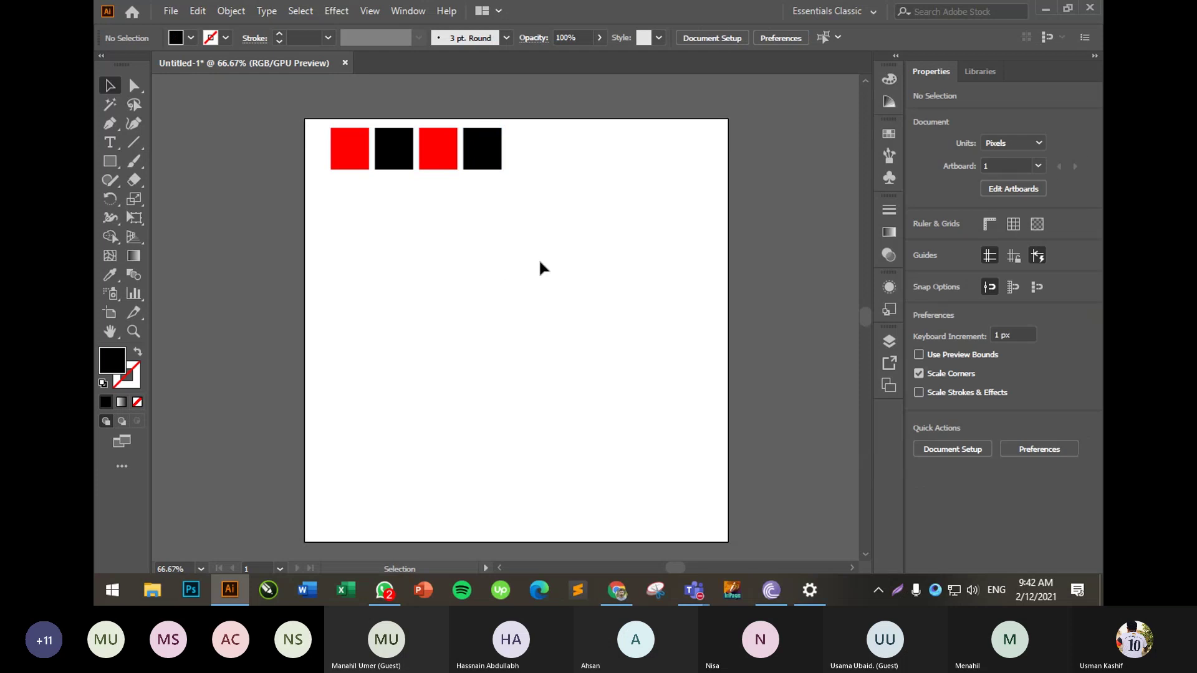
pyautogui.moveTo(644, 273); pyautogui.dragTo(238, 132)
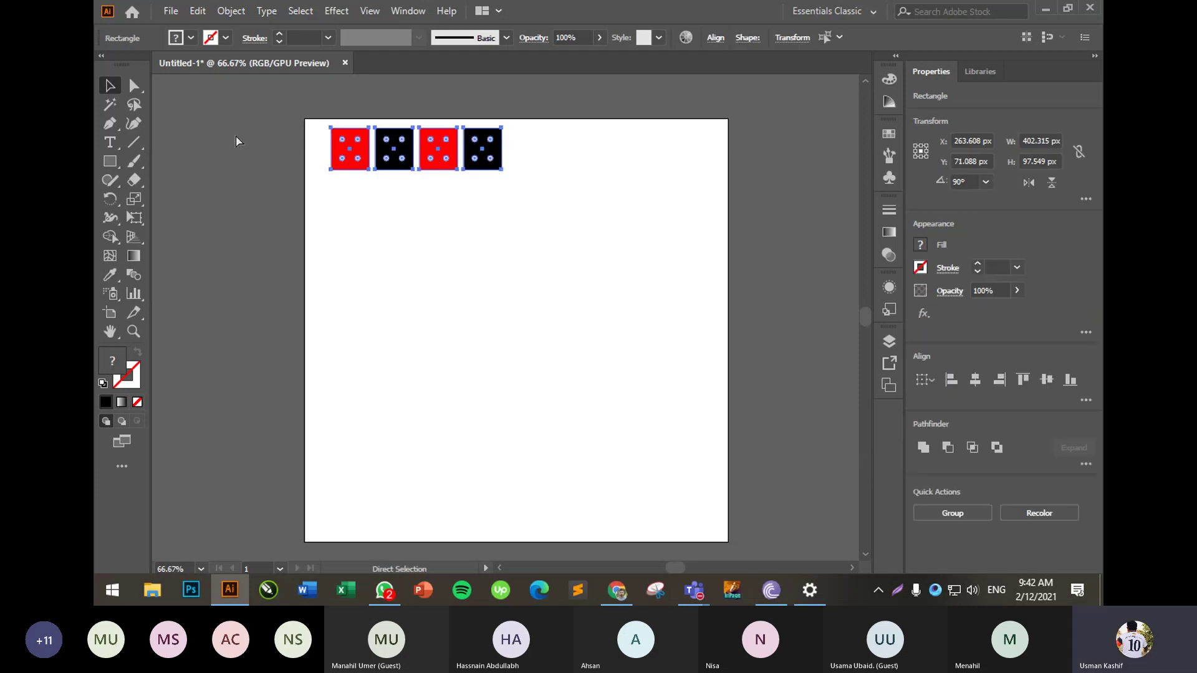
pyautogui.click(584, 290)
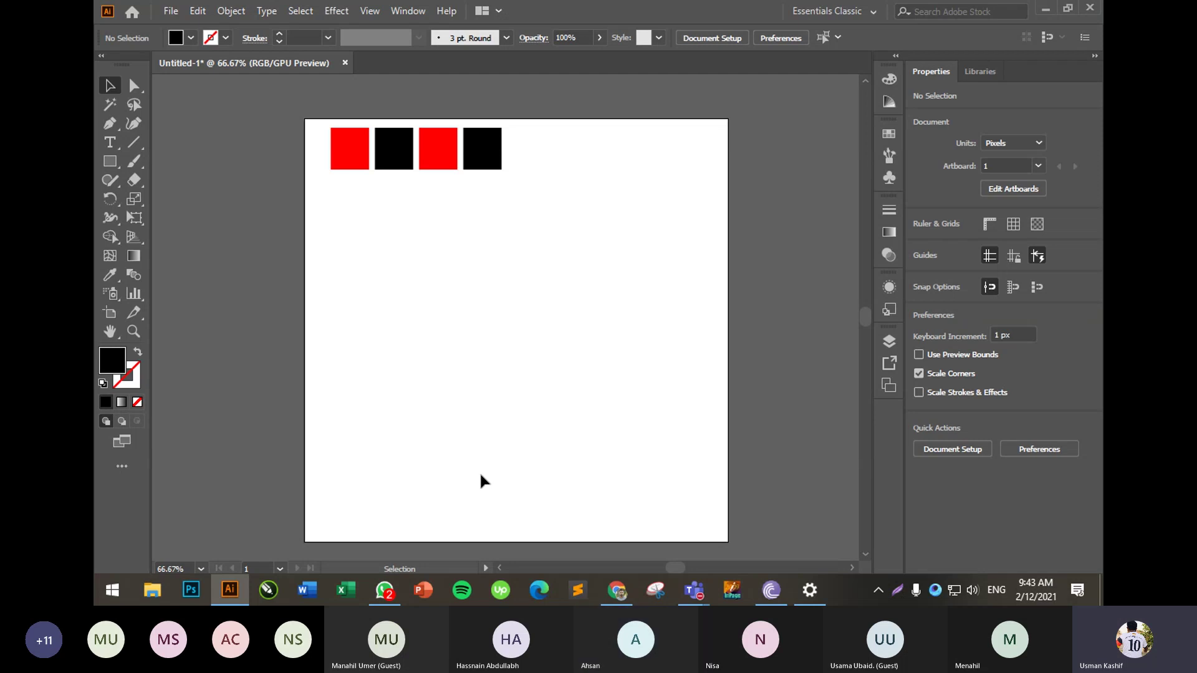
pyautogui.moveTo(572, 198); pyautogui.dragTo(419, 116)
pyautogui.press('Delete')
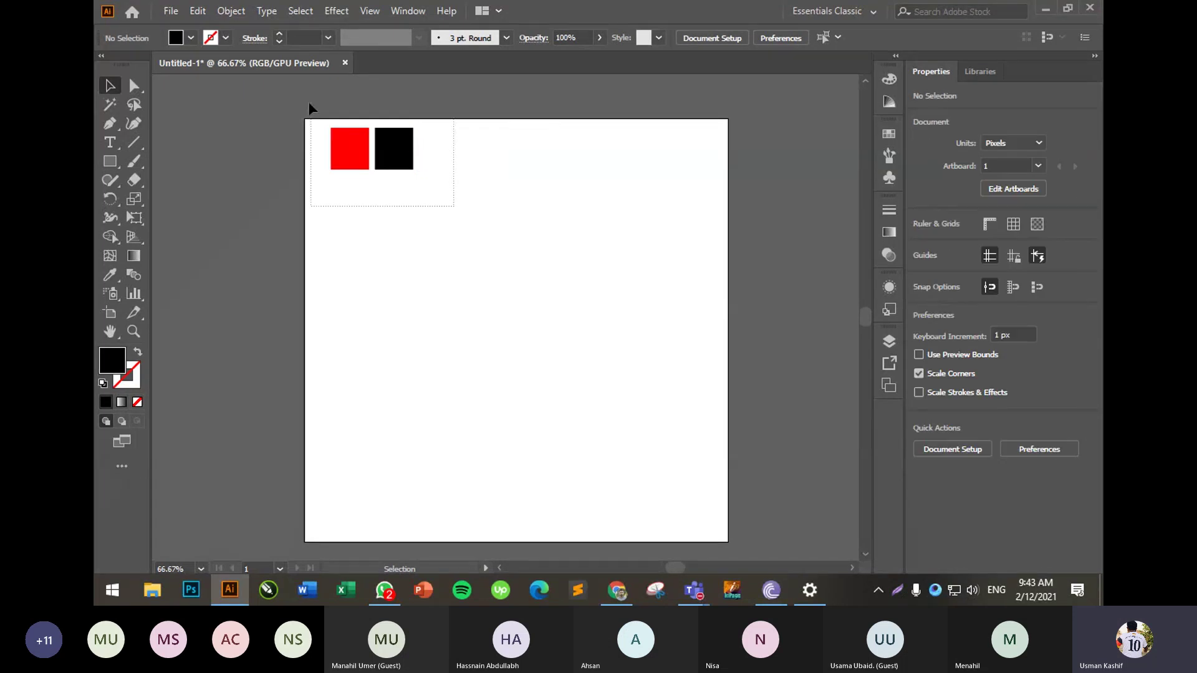
# - Duplicate the red and black pair to the right and repeat the duplication to fill a row of eight squares
pyautogui.moveTo(309, 107); pyautogui.dragTo(494, 165)
pyautogui.hotkey('ctrl', 'd')
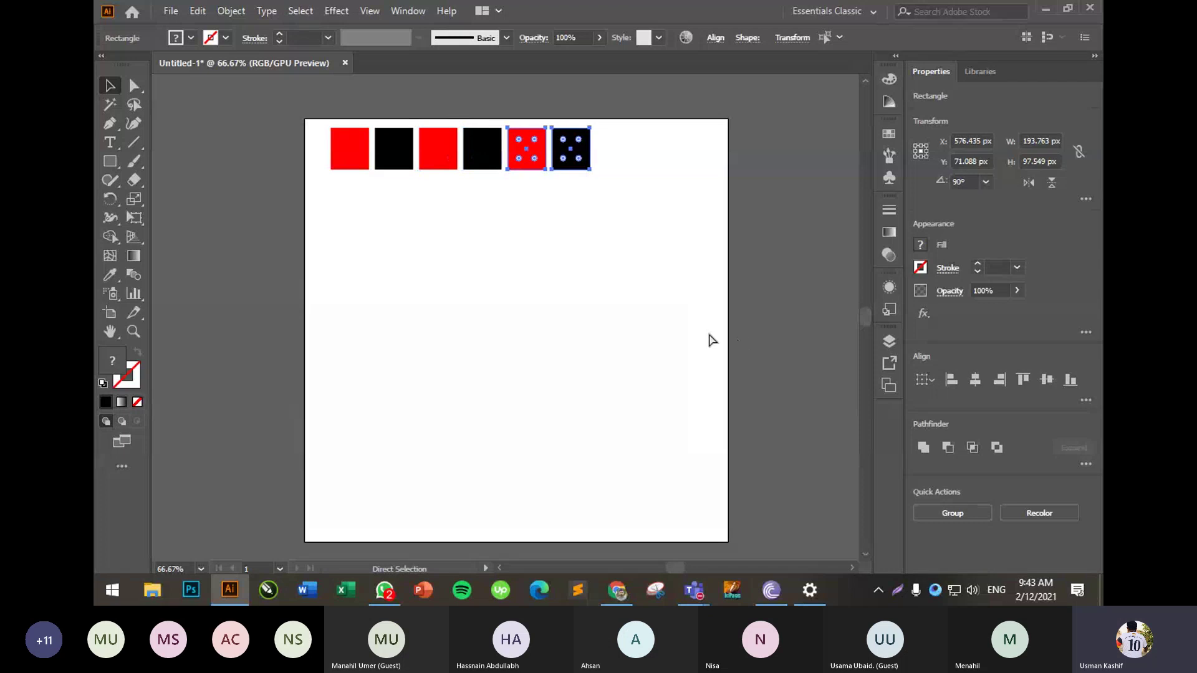
pyautogui.hotkey('ctrl', 'd')
pyautogui.click(634, 322)
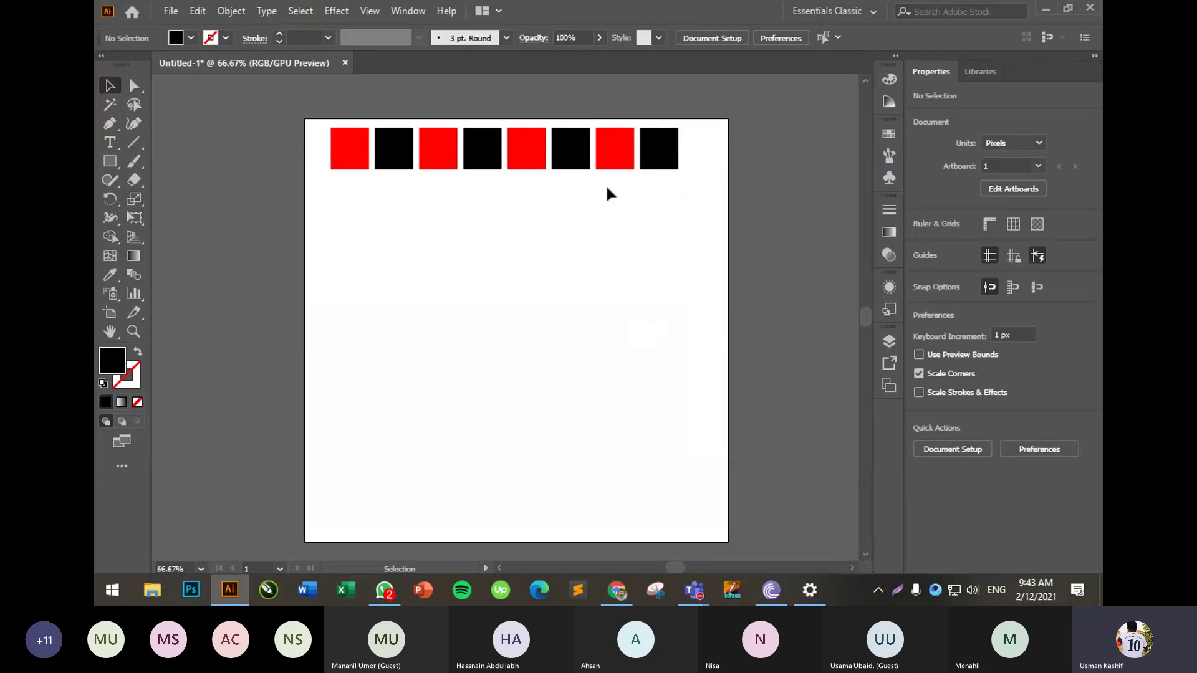
# - Duplicate the whole row of squares just below itself and repeat the duplication to build eight rows
pyautogui.moveTo(704, 196); pyautogui.dragTo(357, 334)
pyautogui.scroll(5, 320, 163)
pyautogui.moveTo(507, 316); pyautogui.dragTo(510, 72)
pyautogui.moveTo(543, 165); pyautogui.dragTo(544, 215)
pyautogui.hotkey('ctrl', 'd')
pyautogui.hotkey('ctrl', 'd')
pyautogui.hotkey('ctrl', 'd')
pyautogui.hotkey('ctrl', 'd')
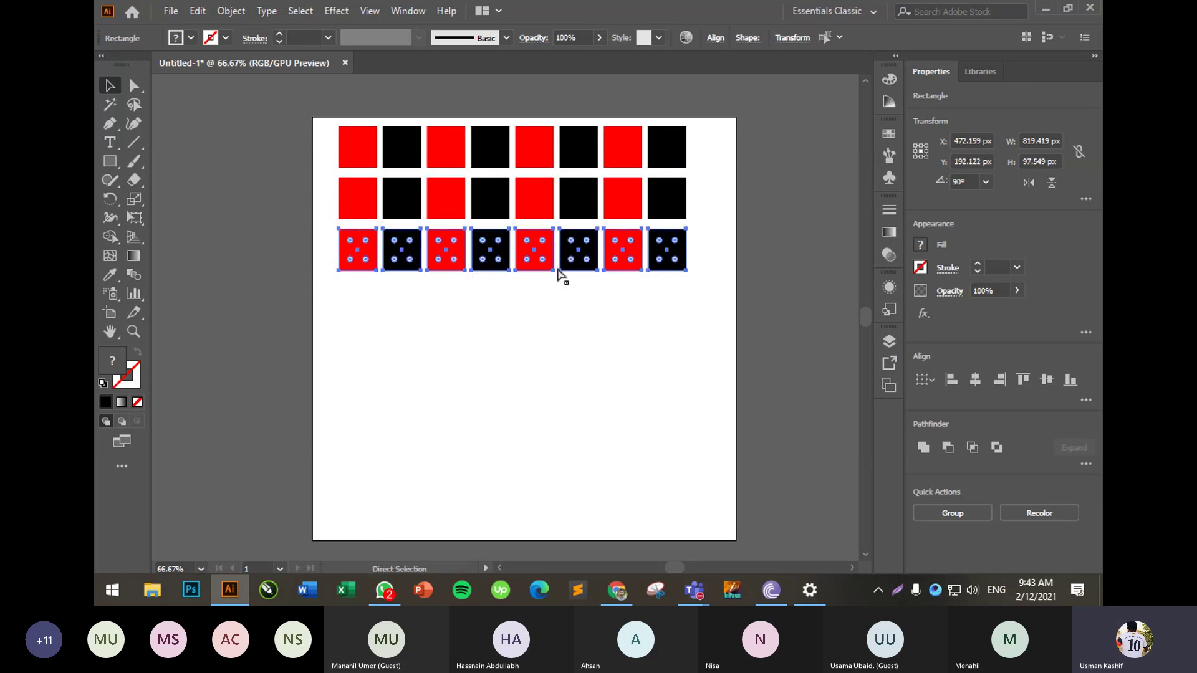
pyautogui.hotkey('ctrl', 'd')
pyautogui.hotkey('ctrl', 'd')
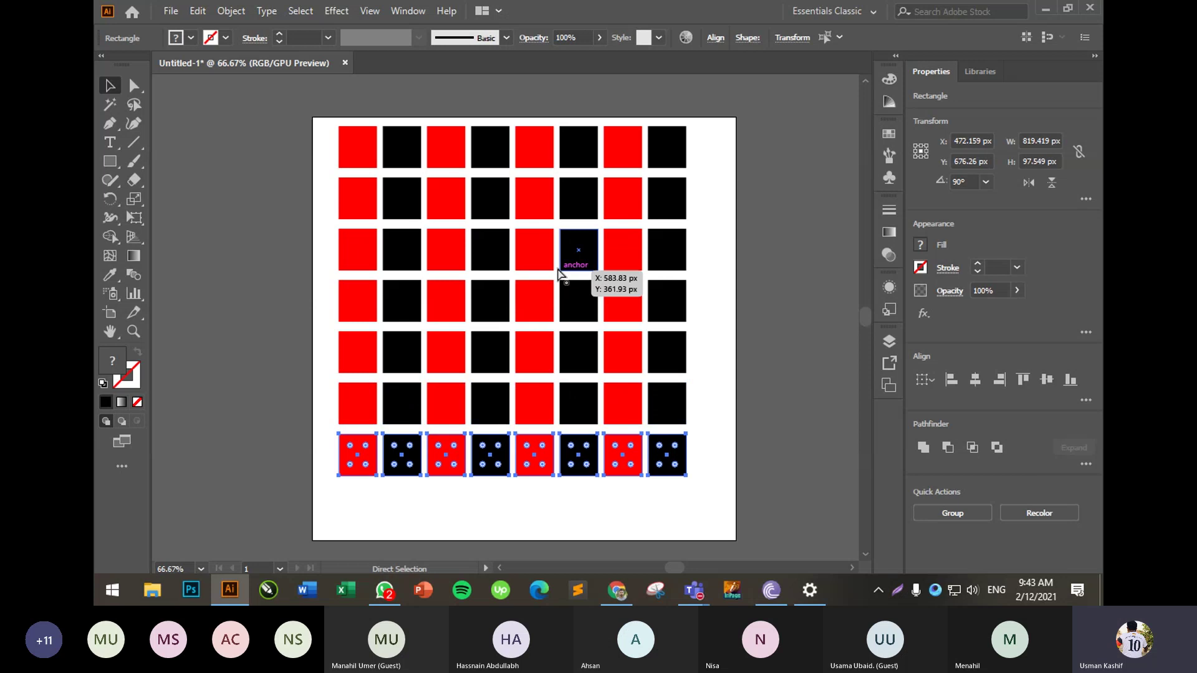
pyautogui.click(714, 371)
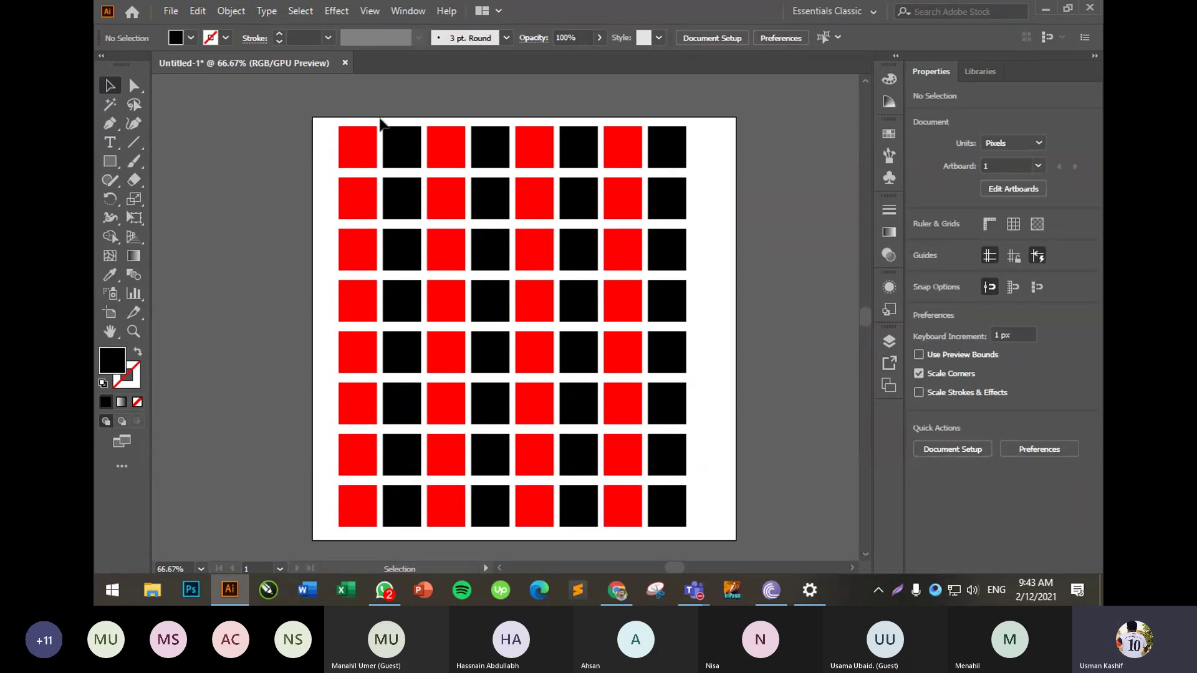
# - Delete every square in the grid except the upper-left red one
pyautogui.moveTo(380, 119); pyautogui.dragTo(710, 540)
pyautogui.press('Delete')
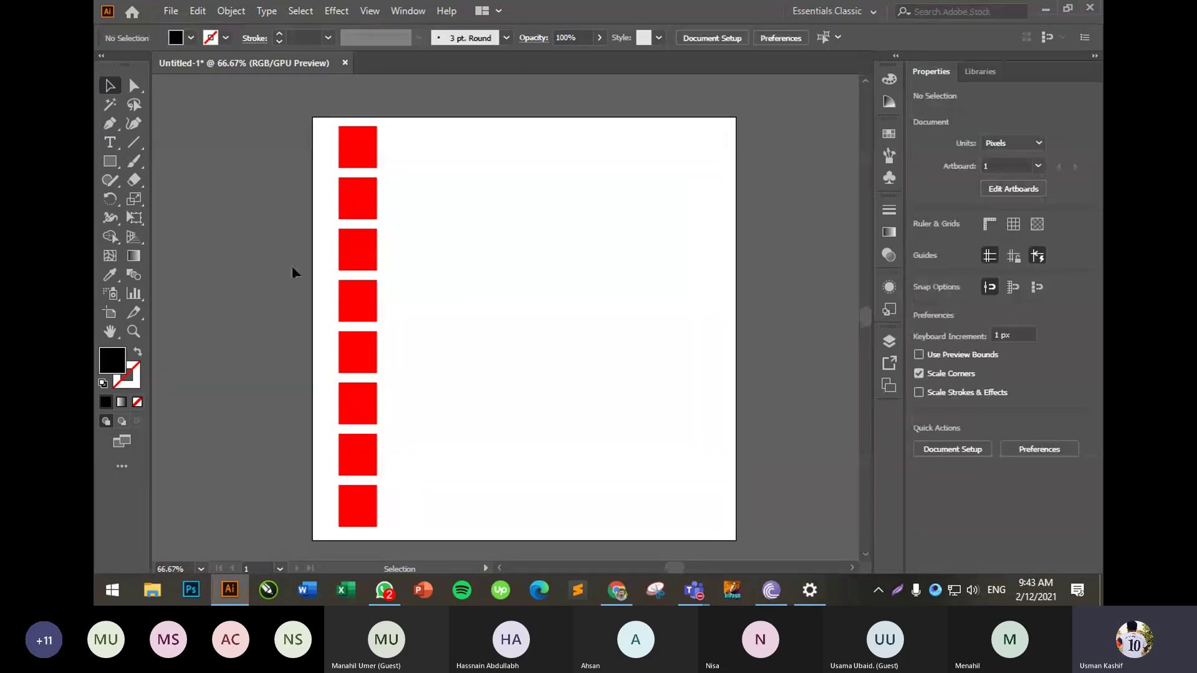
pyautogui.moveTo(330, 179); pyautogui.dragTo(399, 545)
pyautogui.press('Delete')
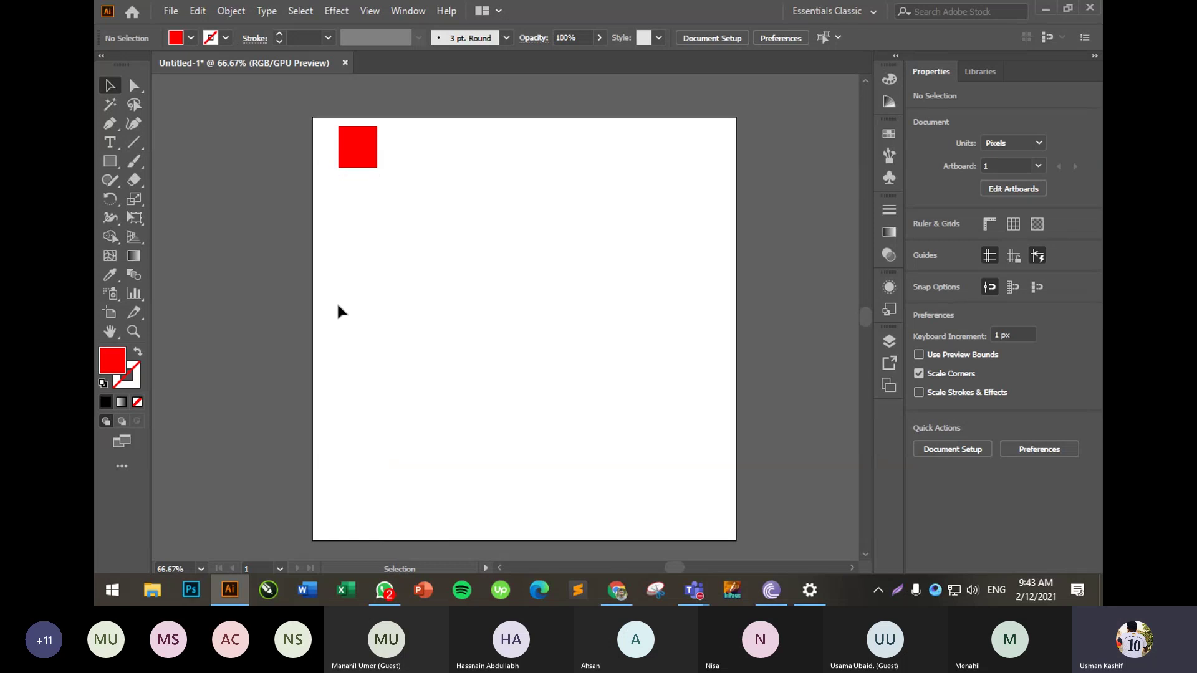
# - Duplicate the red square to the right with a wider gap and repeat the duplication to get four squares
pyautogui.moveTo(365, 147); pyautogui.dragTo(457, 173)
pyautogui.hotkey('ctrl', 'd')
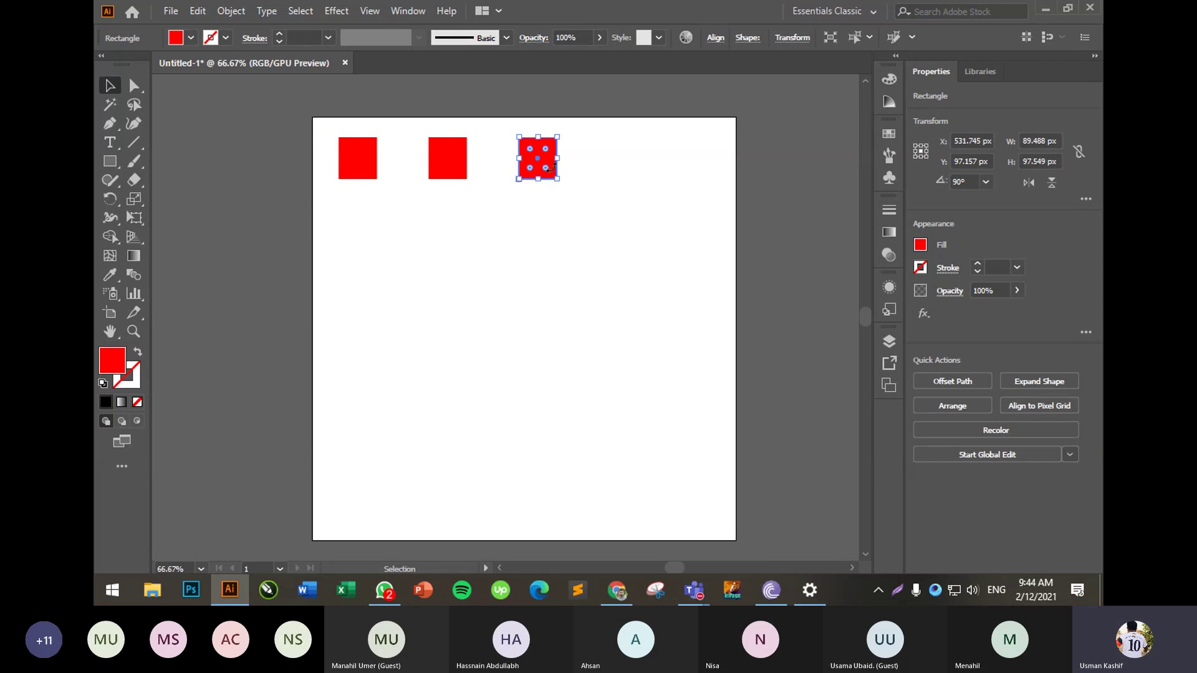
pyautogui.hotkey('ctrl', 'd')
pyautogui.click(671, 344)
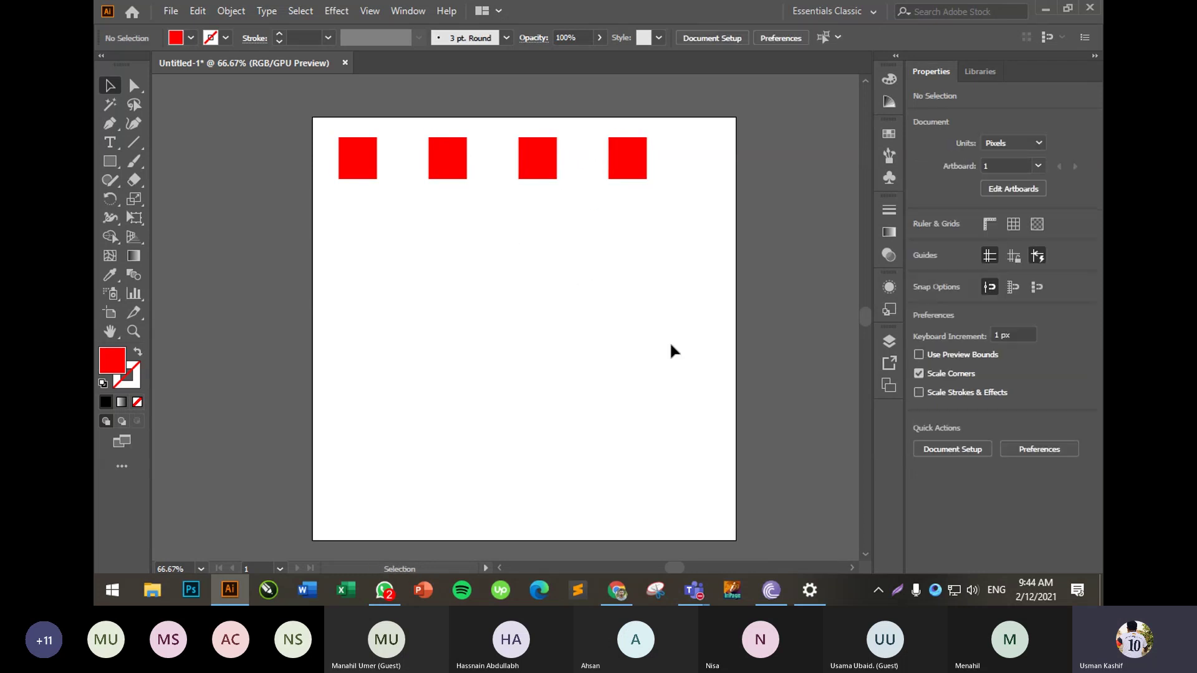
# - Select the row of four red squares with a marquee and delete it
pyautogui.moveTo(321, 120); pyautogui.dragTo(654, 187)
pyautogui.click(439, 324)
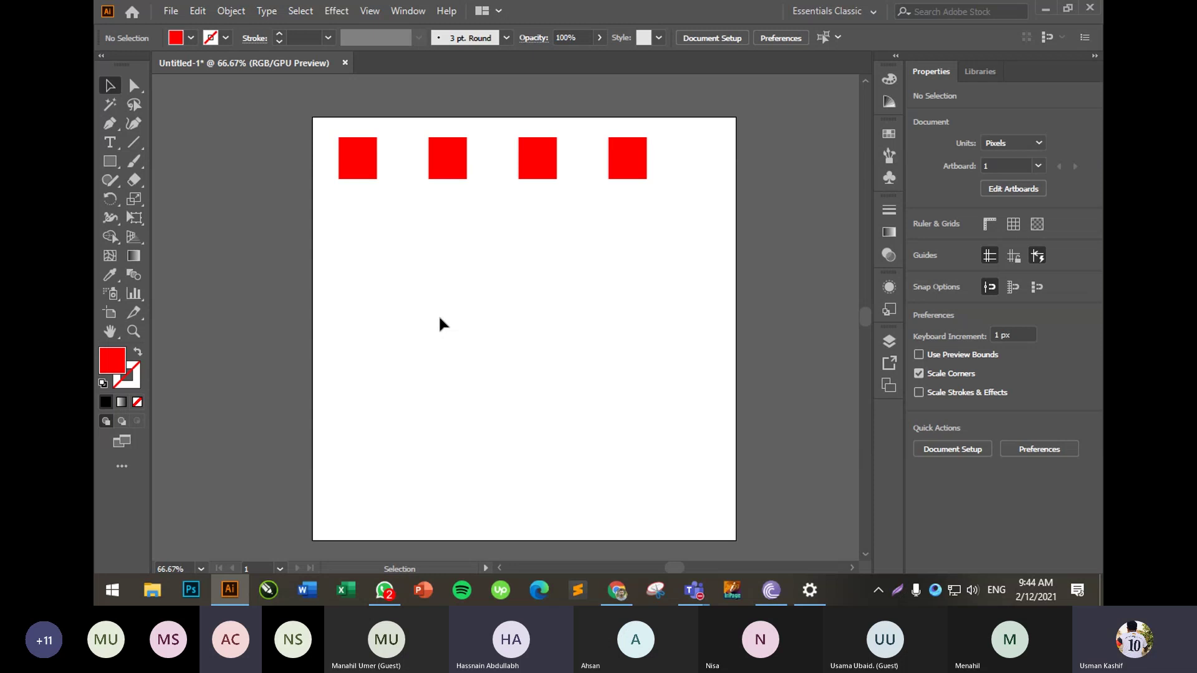
pyautogui.moveTo(693, 240); pyautogui.dragTo(237, 87)
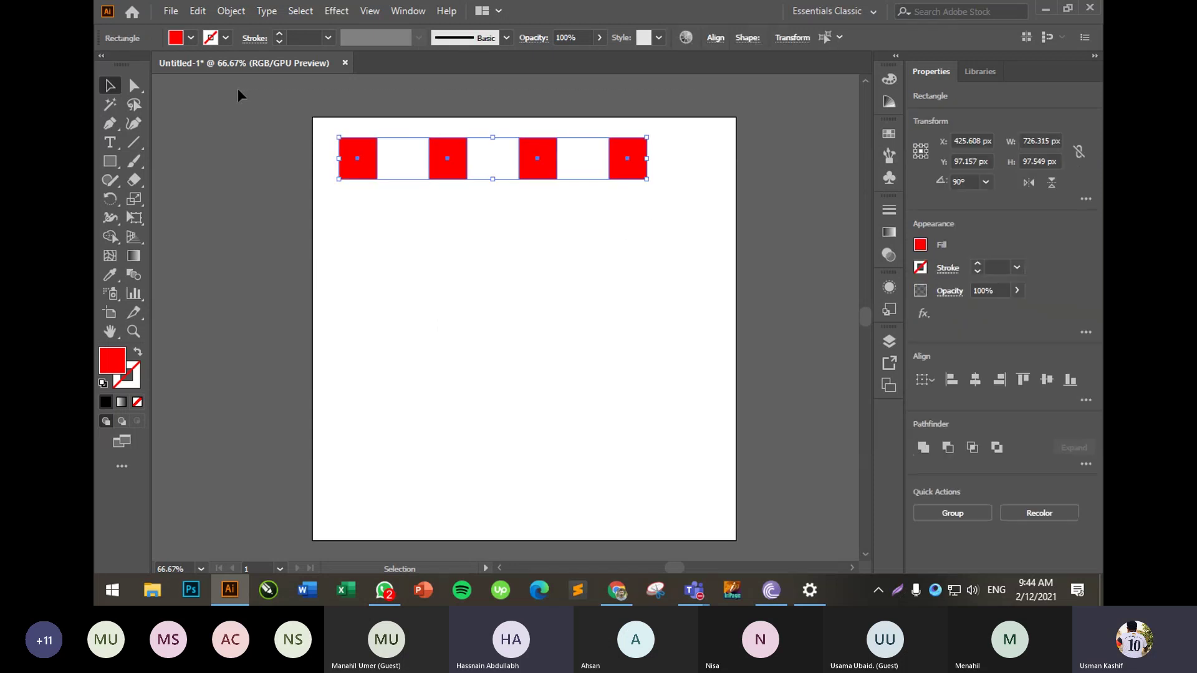
pyautogui.press('Delete')
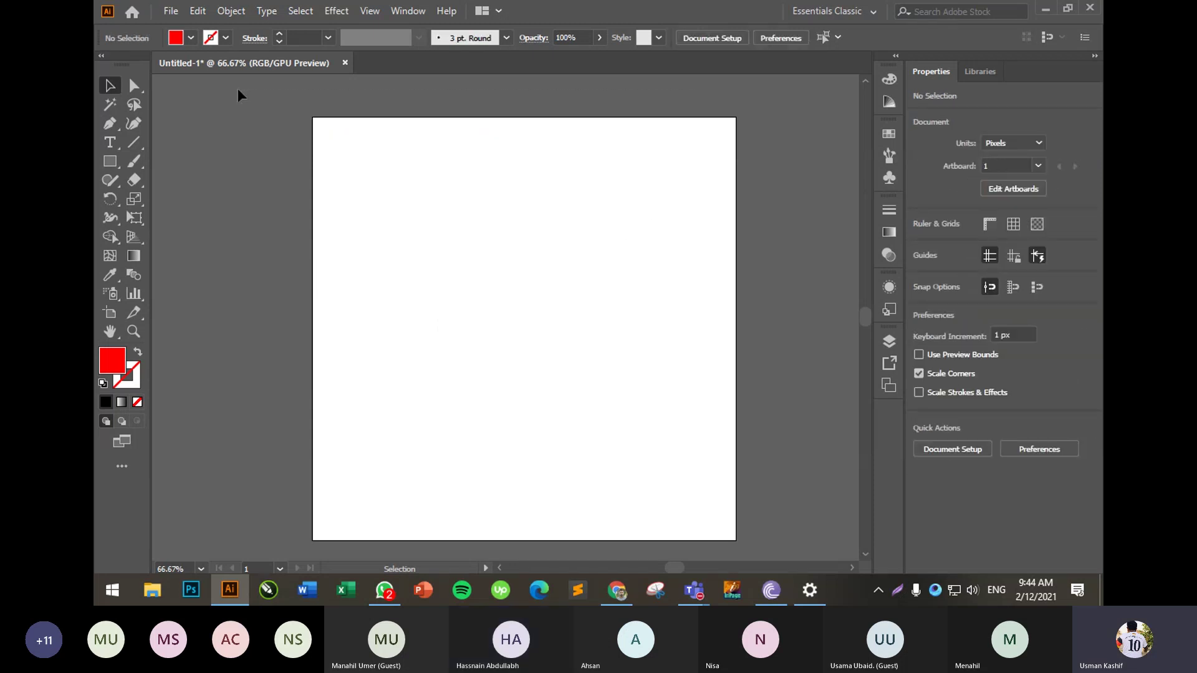
# - Zoom in on the blank artboard in stages to 300% and beyond with the Zoom tool
pyautogui.click(132, 331)
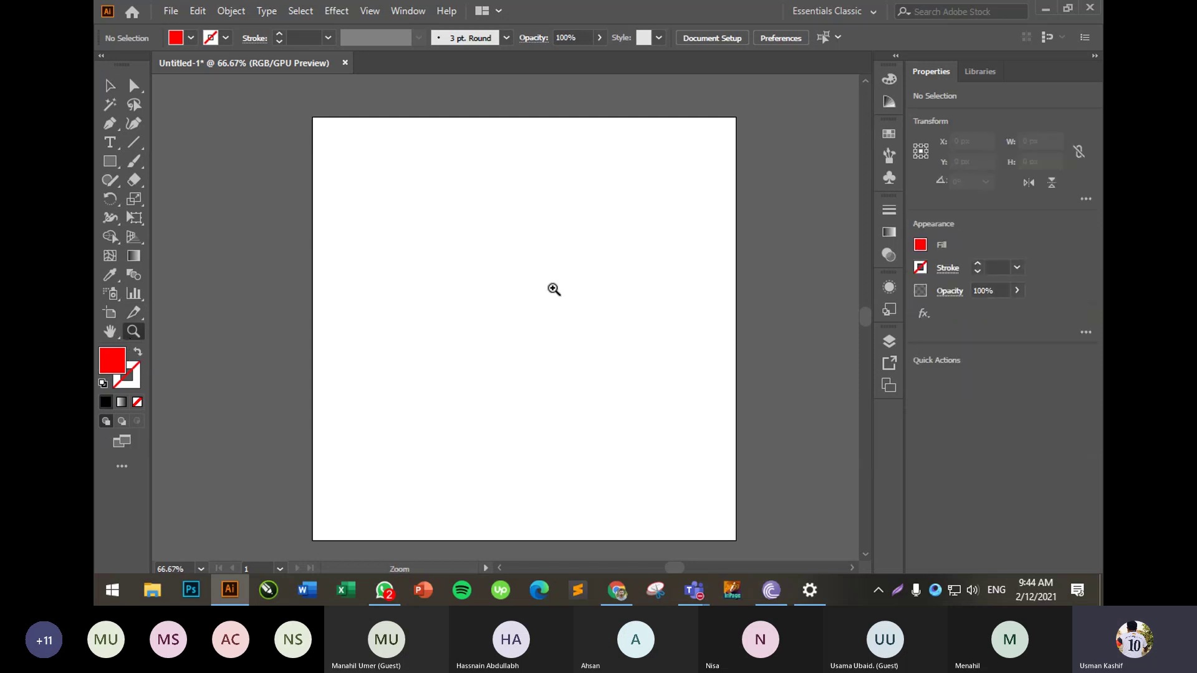
pyautogui.click(508, 296)
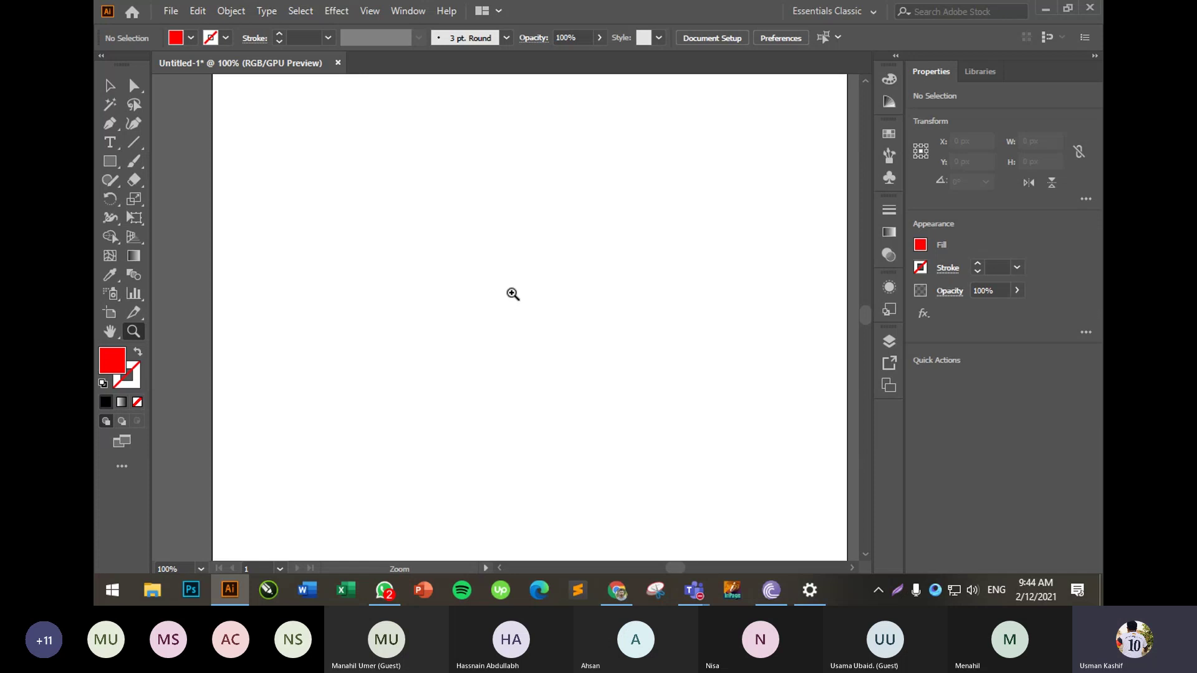
pyautogui.rightClick(511, 293)
pyautogui.click(459, 270)
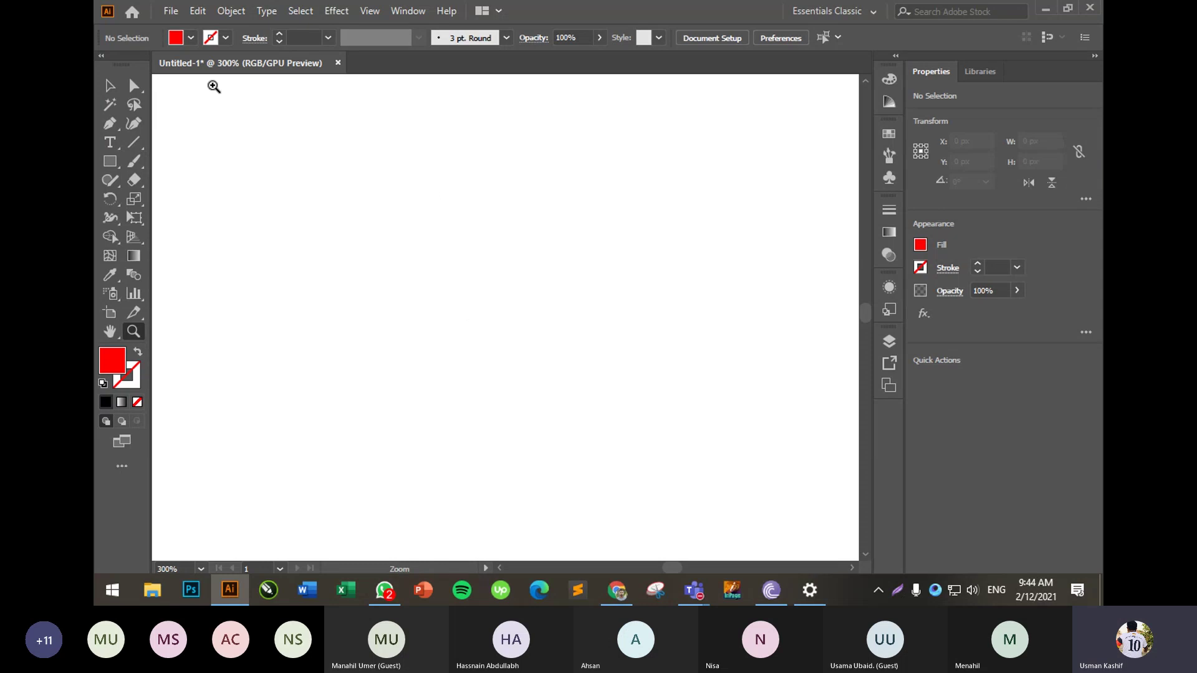
pyautogui.click(521, 256)
# - Zoom out of the artboard to 12.5% with the Zoom tool, and return to the Selection tool
pyautogui.keyDown('alt'); pyautogui.click(487, 369); pyautogui.keyUp('alt')
pyautogui.keyDown('alt'); pyautogui.click(488, 368); pyautogui.keyUp('alt')
pyautogui.keyDown('alt'); pyautogui.click(488, 368); pyautogui.keyUp('alt')
pyautogui.keyDown('alt'); pyautogui.click(488, 368); pyautogui.keyUp('alt')
pyautogui.keyDown('alt'); pyautogui.click(488, 369); pyautogui.keyUp('alt')
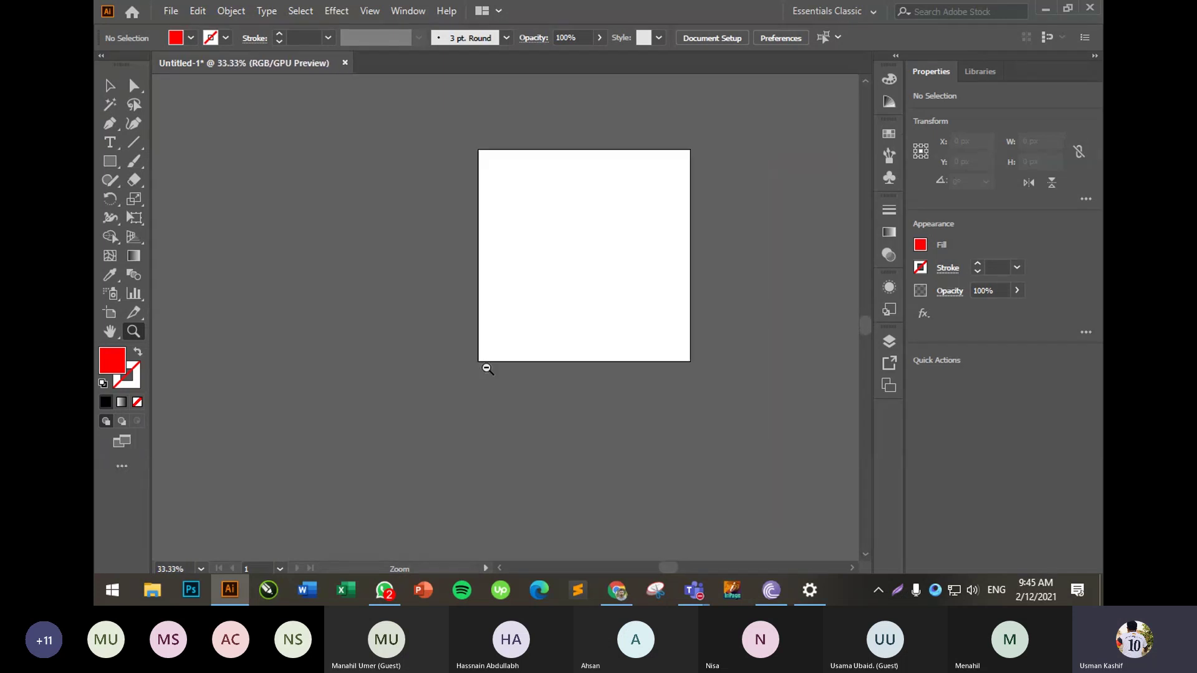
pyautogui.keyDown('alt'); pyautogui.click(583, 262); pyautogui.keyUp('alt')
pyautogui.keyDown('alt'); pyautogui.click(529, 309); pyautogui.keyUp('alt')
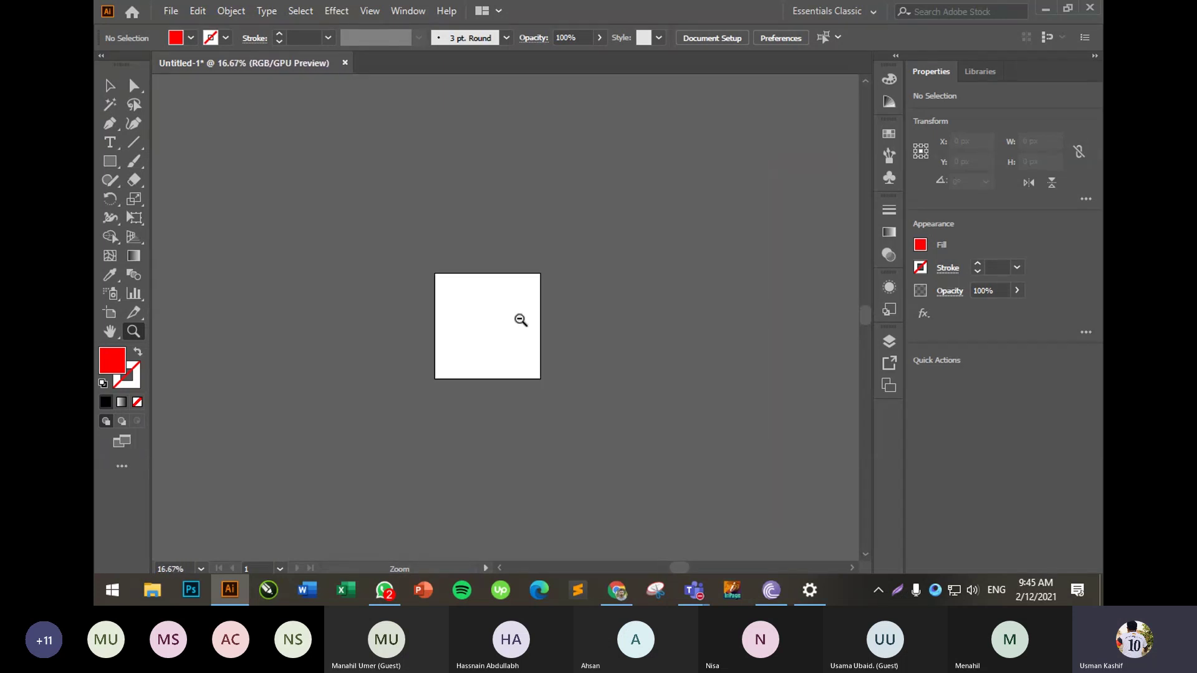
pyautogui.keyDown('alt'); pyautogui.click(492, 336); pyautogui.keyUp('alt')
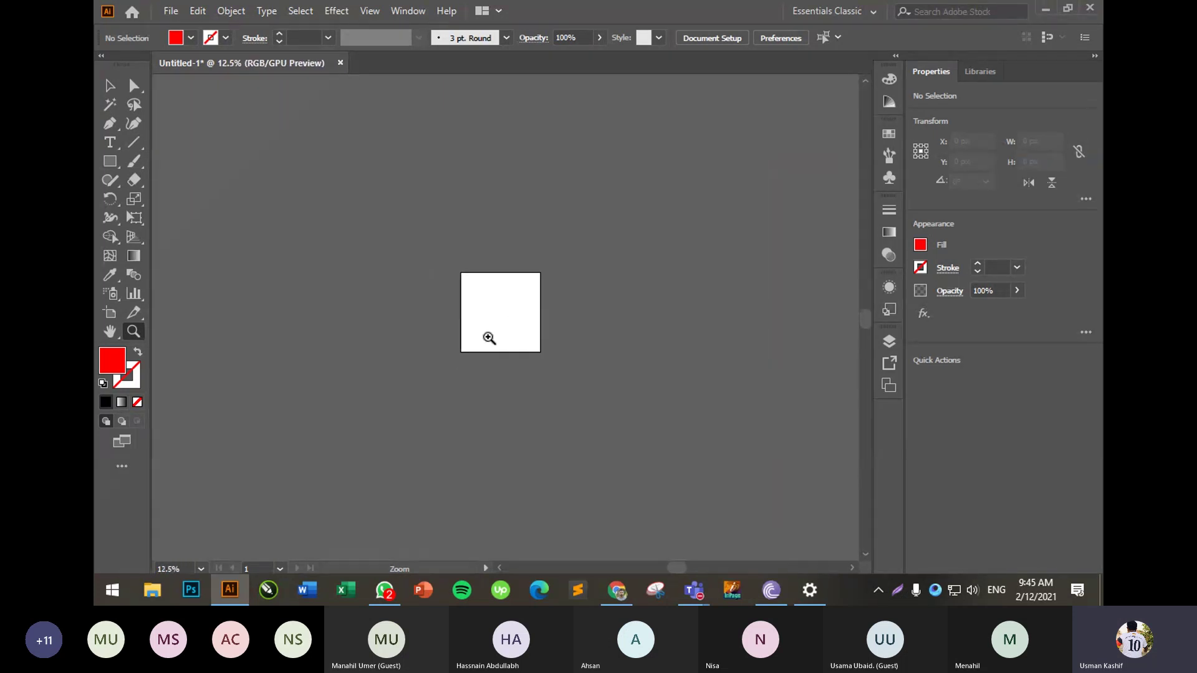
pyautogui.click(109, 91)
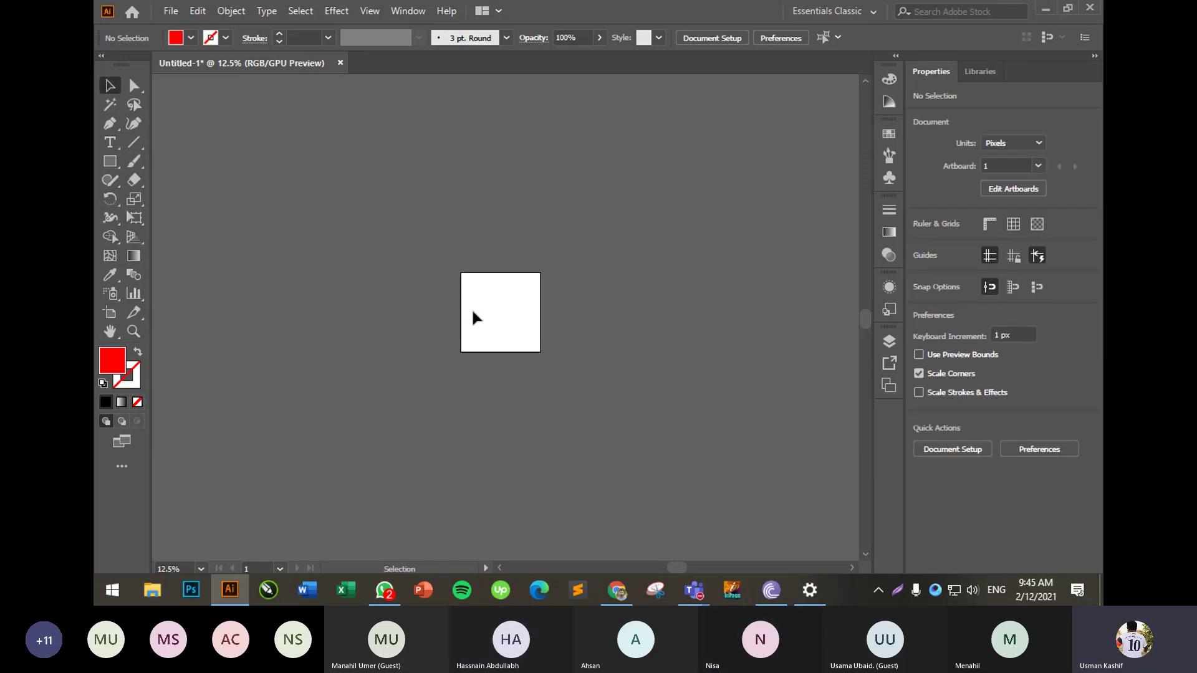
# - Zoom in on the artboard past 66.67% and back out to 16.67% in preset increments, without the Zoom tool
pyautogui.press('a')
pyautogui.hotkey('ctrl', '+')
pyautogui.hotkey('ctrl', '+')
pyautogui.hotkey('ctrl', '+')
pyautogui.hotkey('ctrl', '=')
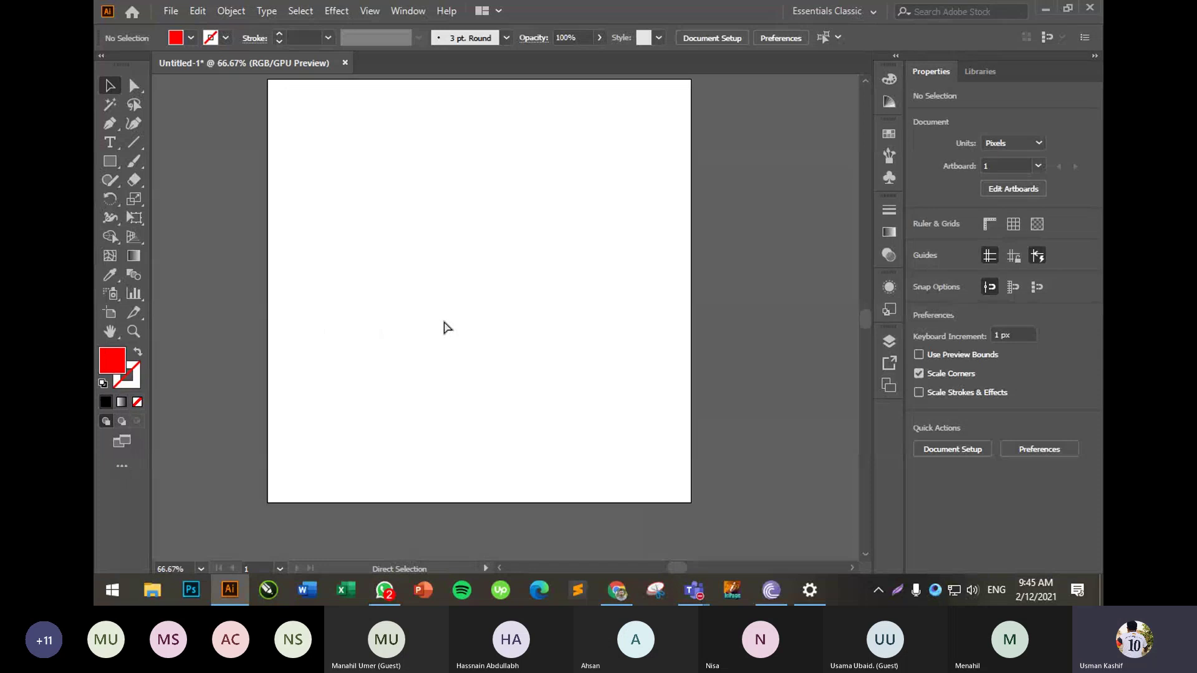
pyautogui.hotkey('ctrl', '=')
pyautogui.hotkey('ctrl', '-')
pyautogui.hotkey('ctrl', '-')
pyautogui.hotkey('ctrl', '-')
pyautogui.hotkey('ctrl', '-')
pyautogui.hotkey('ctrl', '-')
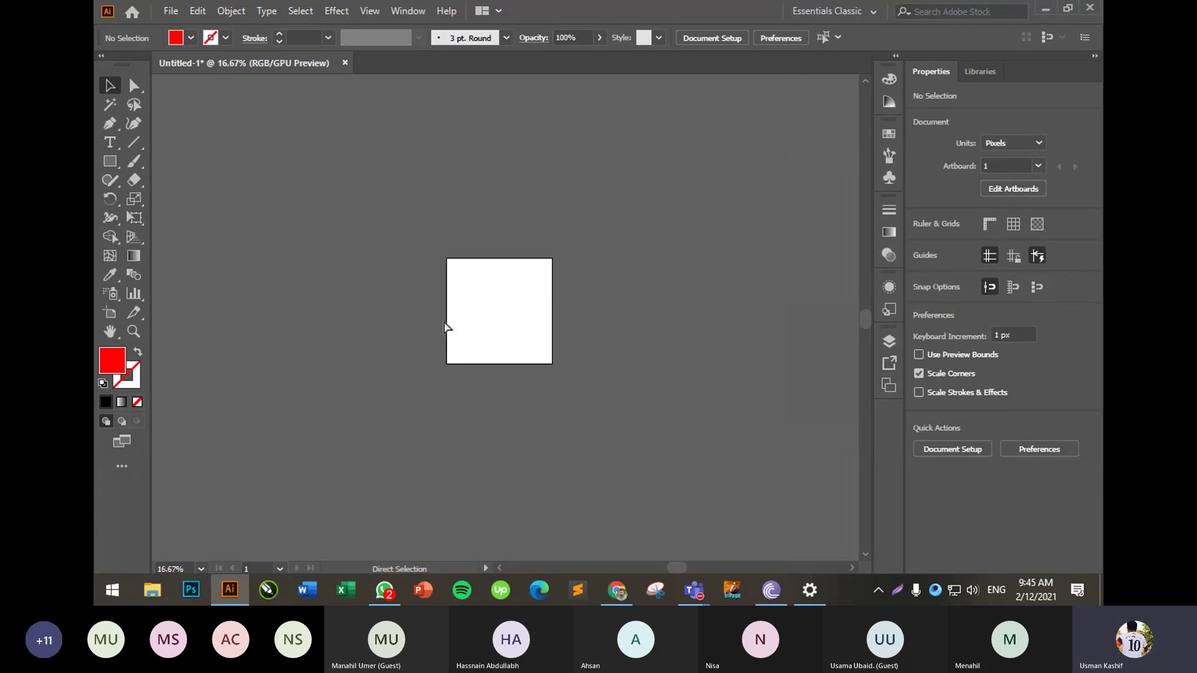
# - Zoom in on the artboard to 150% in preset increments, and zoom back out three levels
pyautogui.hotkey('ctrl', '=')
pyautogui.hotkey('ctrl', '=')
pyautogui.hotkey('ctrl', '=')
pyautogui.hotkey('ctrl', '=')
pyautogui.hotkey('ctrl', '=')
pyautogui.hotkey('ctrl', '=')
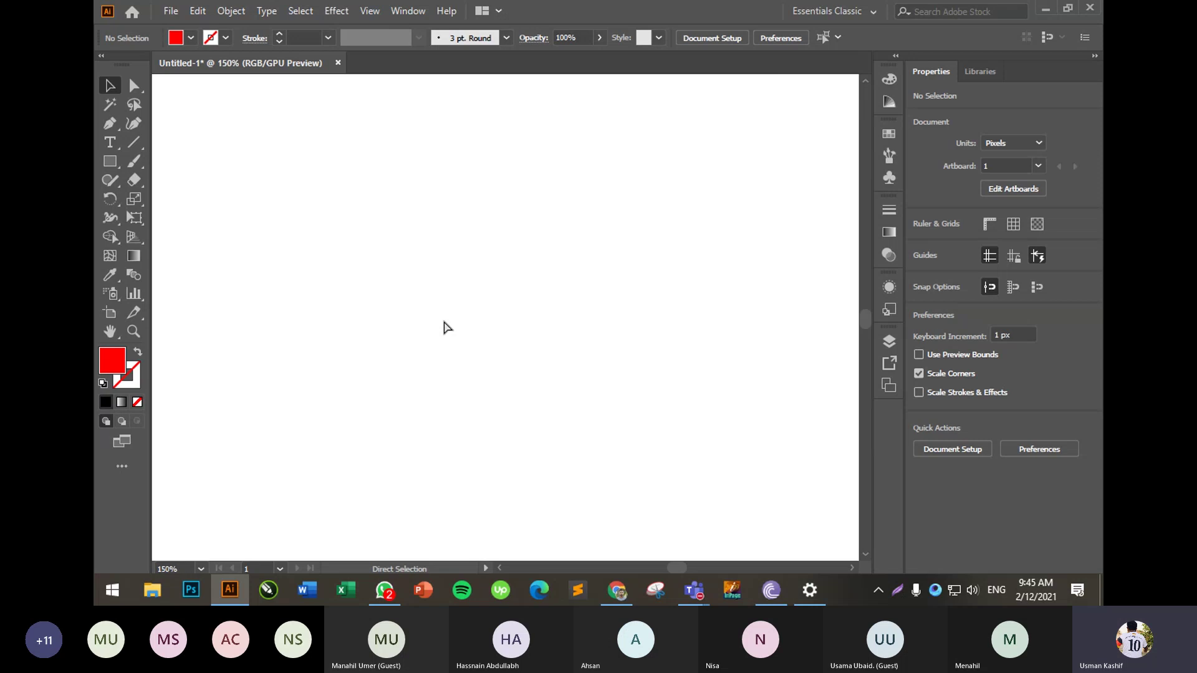
pyautogui.hotkey('ctrl', '-')
pyautogui.hotkey('ctrl', '-')
pyautogui.hotkey('ctrl', '-')
# - Zoom the artboard smoothly in and out around the pointer several times, ending at 66.67%
pyautogui.scroll(2, 444, 327)
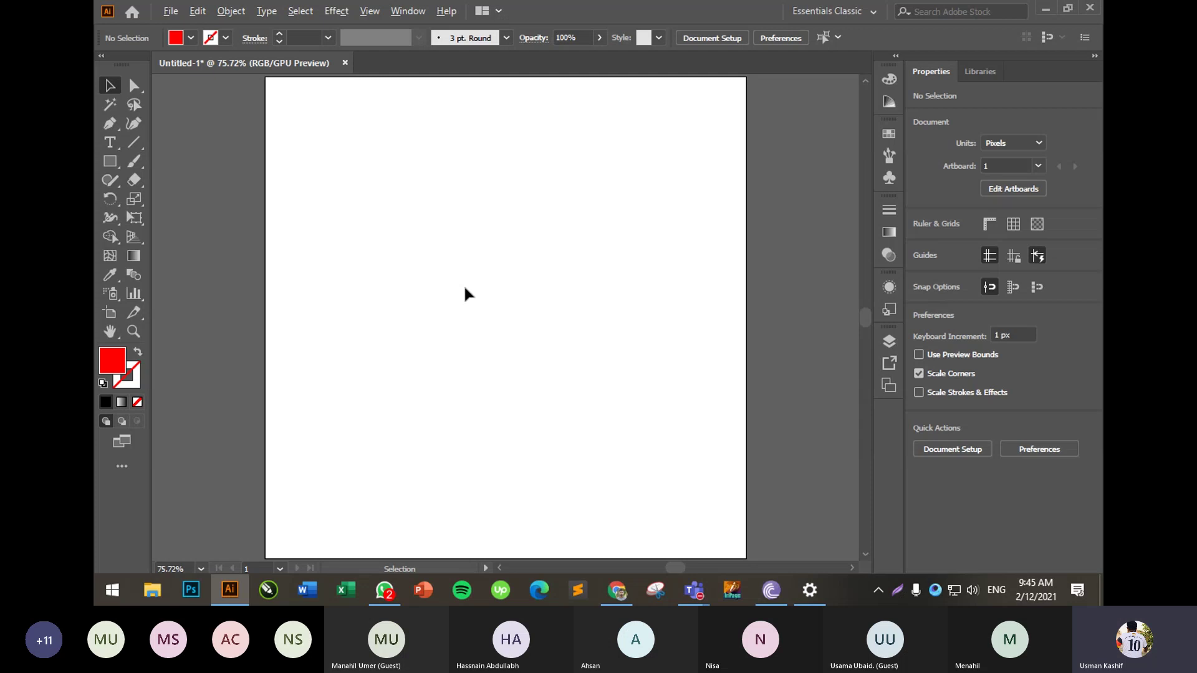
pyautogui.scroll(-4, 464, 284)
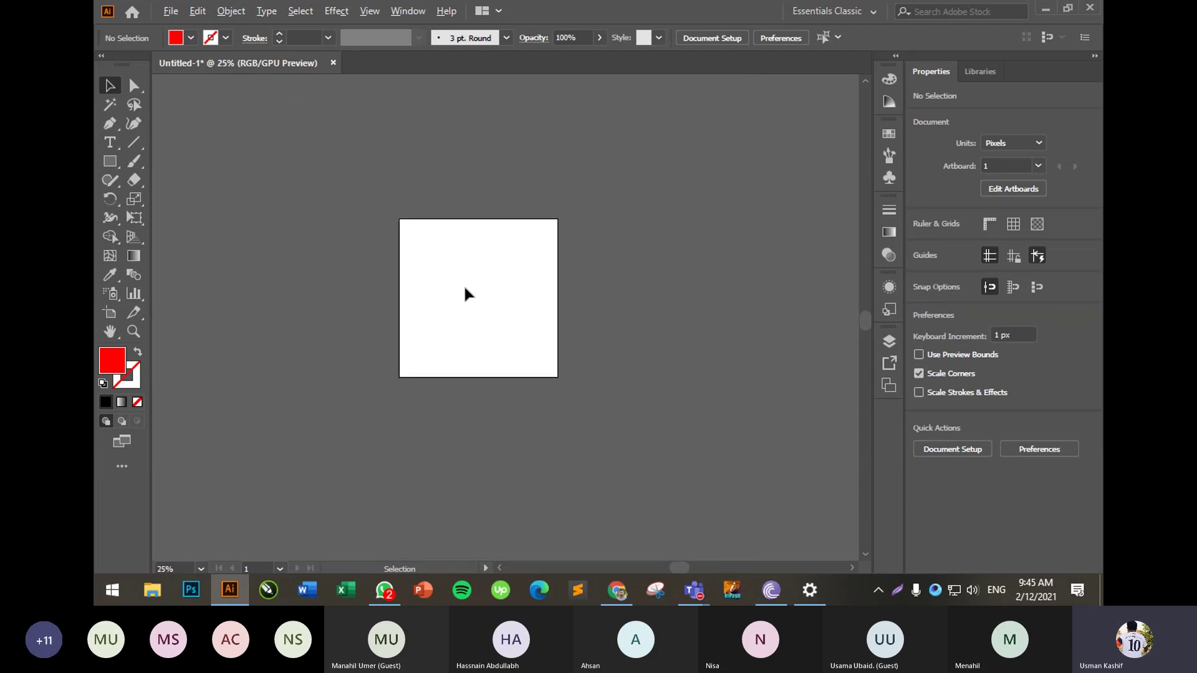
pyautogui.scroll(4, 463, 285)
pyautogui.scroll(-5, 465, 289)
pyautogui.scroll(6, 465, 288)
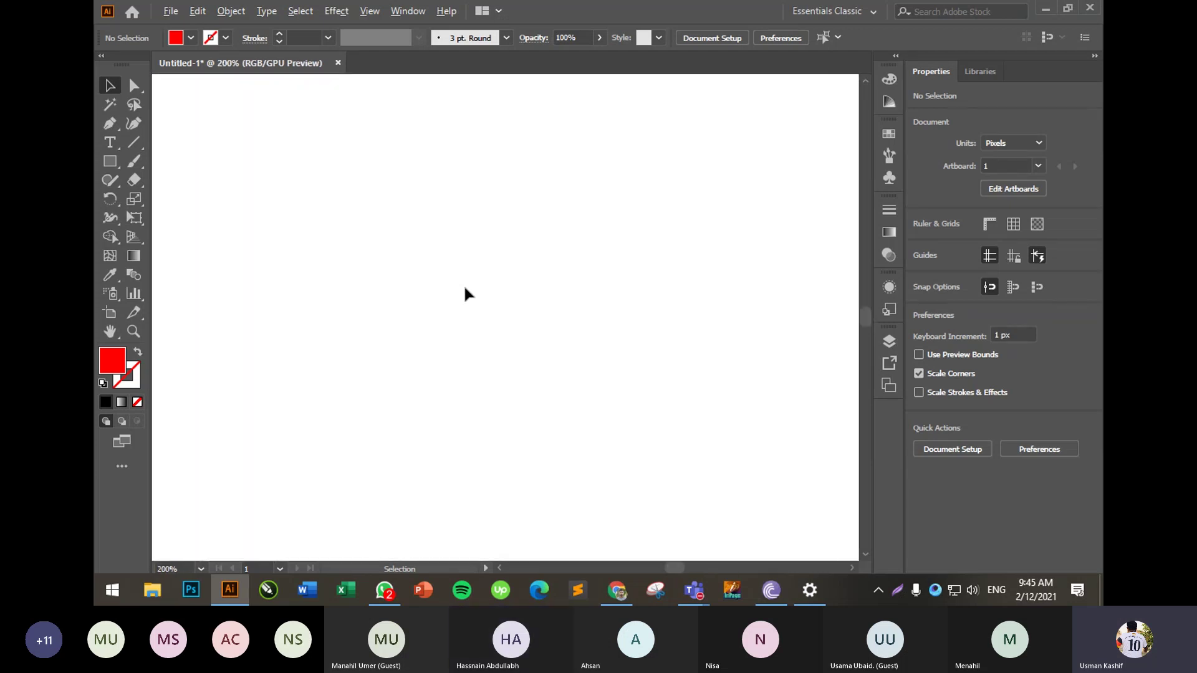
pyautogui.scroll(-6, 464, 289)
pyautogui.scroll(5, 465, 288)
pyautogui.scroll(-4, 465, 288)
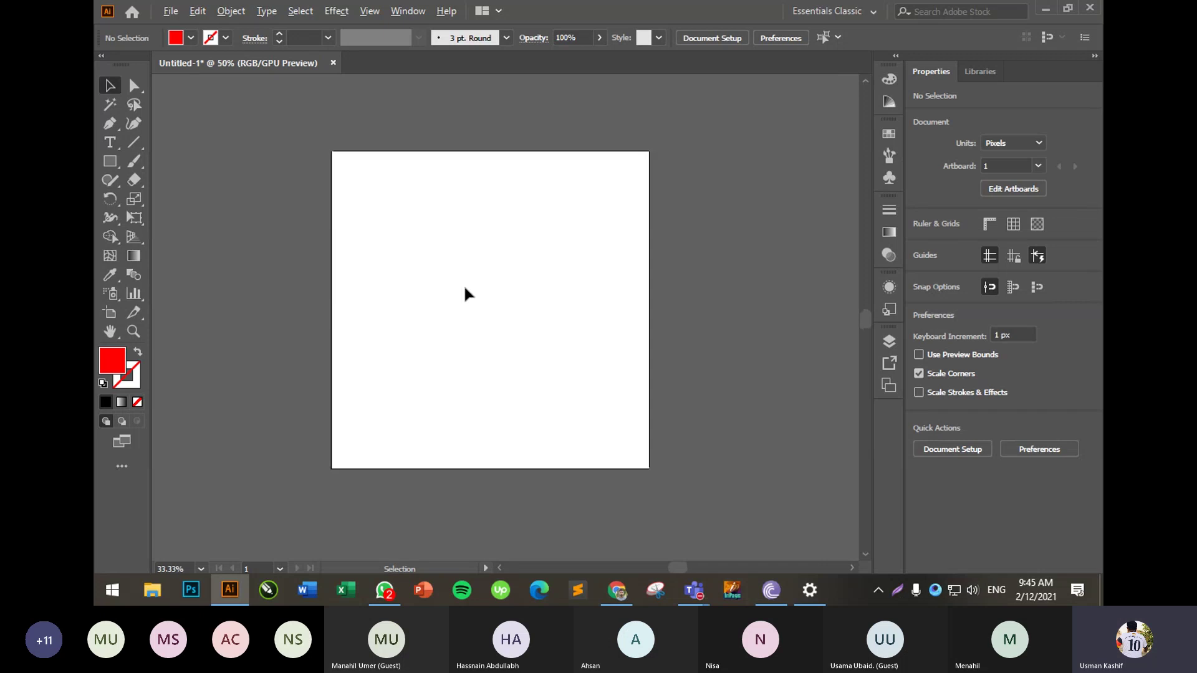
pyautogui.scroll(3, 465, 288)
pyautogui.scroll(-4, 464, 288)
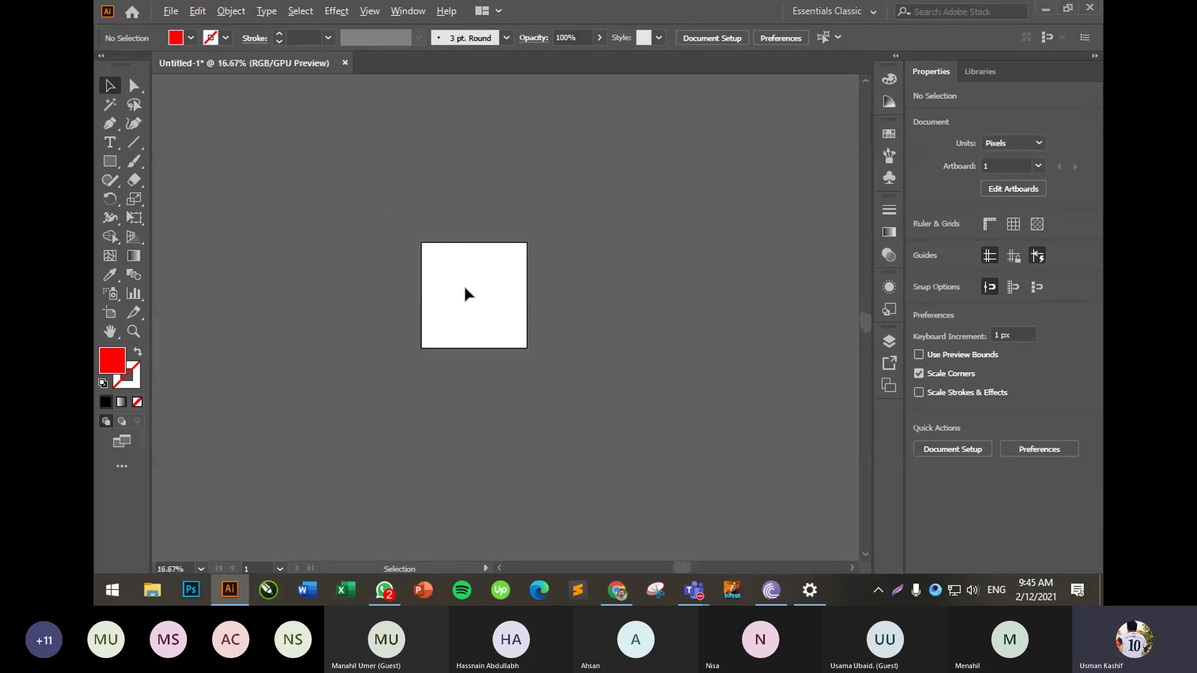
pyautogui.scroll(5, 464, 288)
pyautogui.scroll(-4, 464, 288)
pyautogui.scroll(3, 464, 288)
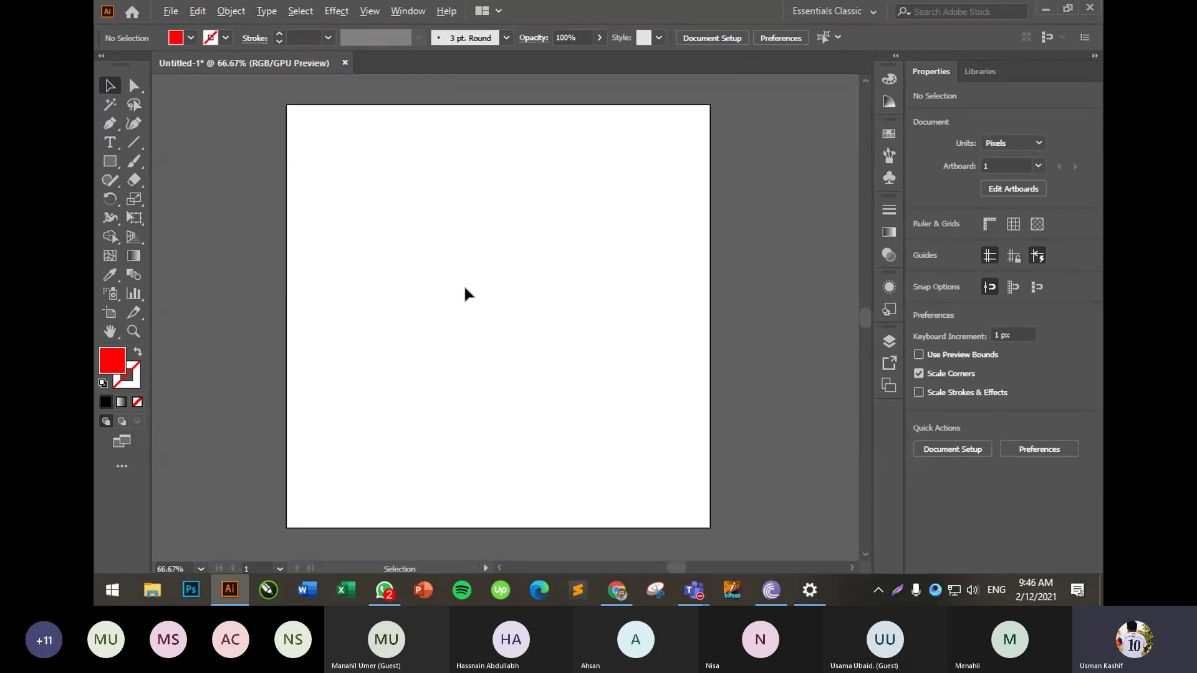
pyautogui.scroll(-2, 464, 288)
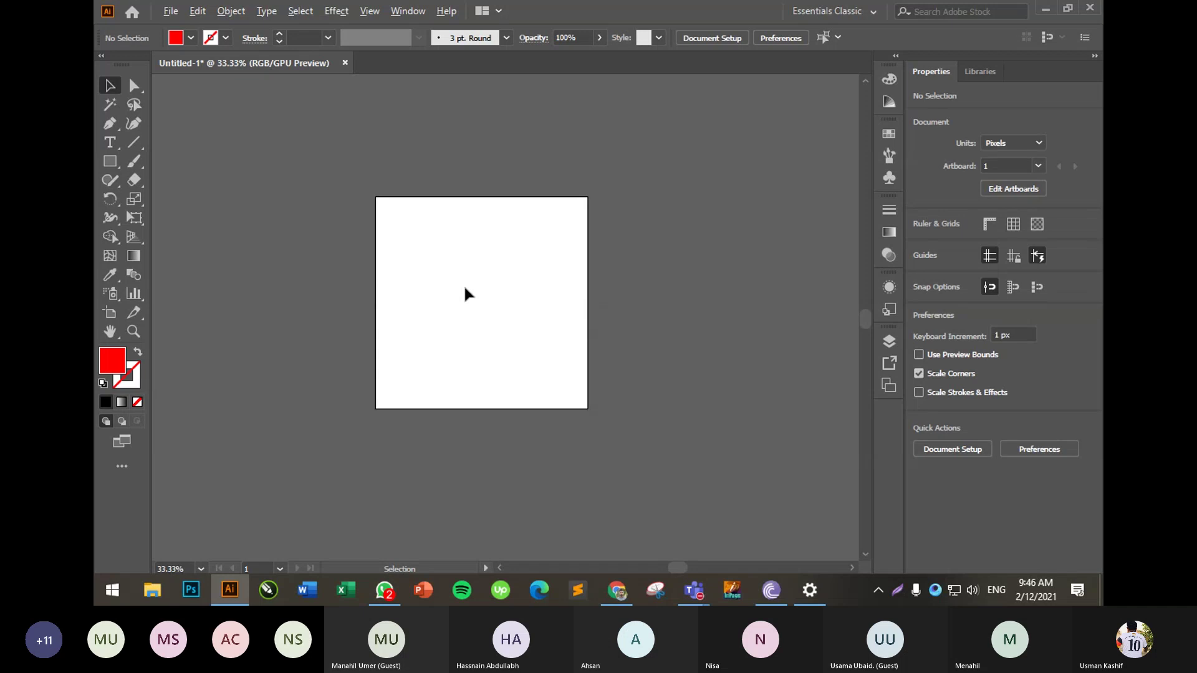
pyautogui.scroll(-1, 464, 288)
pyautogui.scroll(1, 464, 288)
pyautogui.scroll(-1, 464, 288)
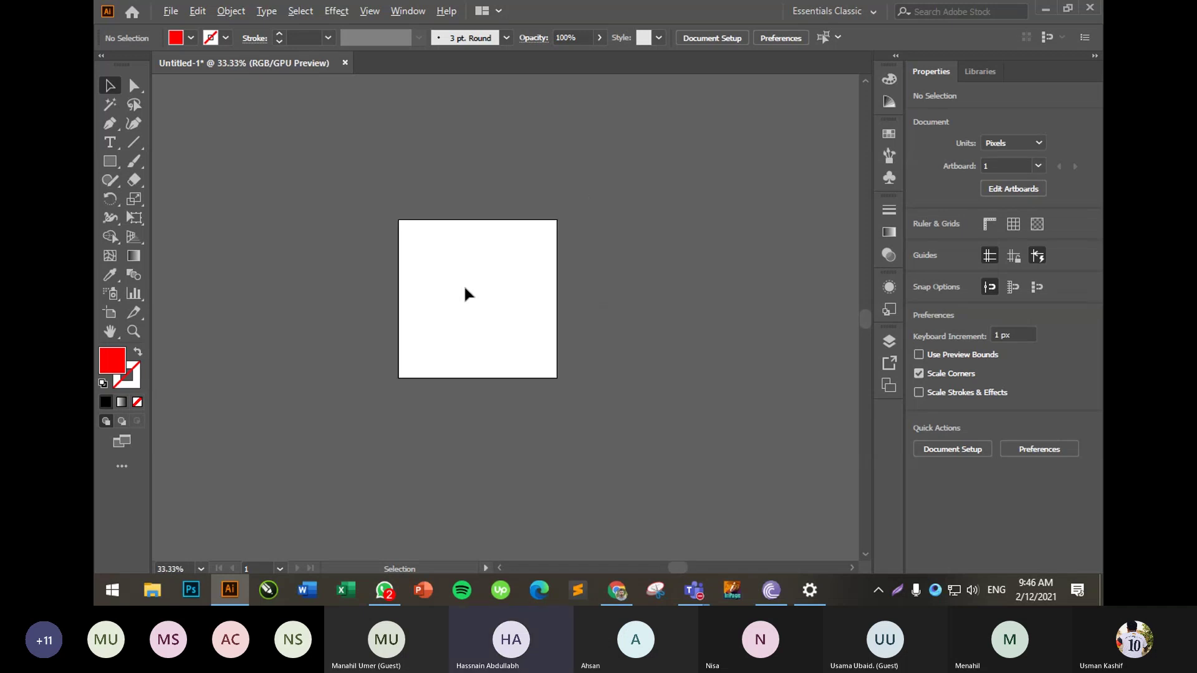
pyautogui.scroll(1, 465, 288)
pyautogui.scroll(2, 464, 288)
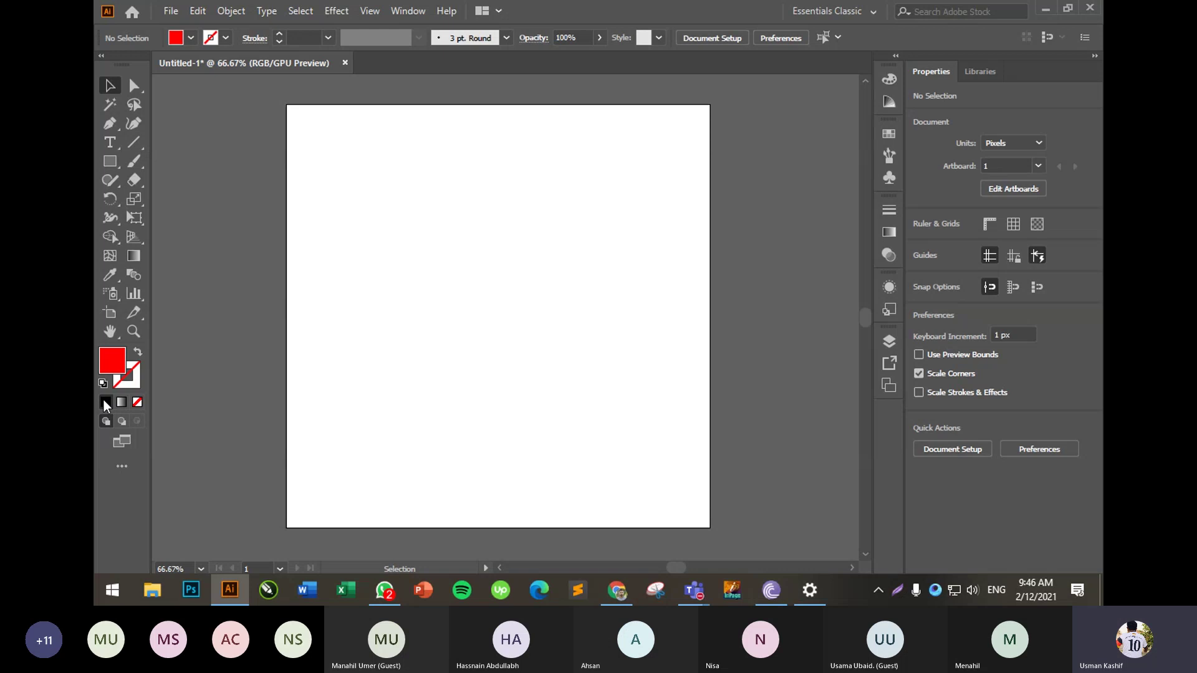
# - Pan the artboard with the Hand tool and switch back to the Selection tool
pyautogui.click(110, 332)
pyautogui.moveTo(369, 212); pyautogui.dragTo(660, 347)
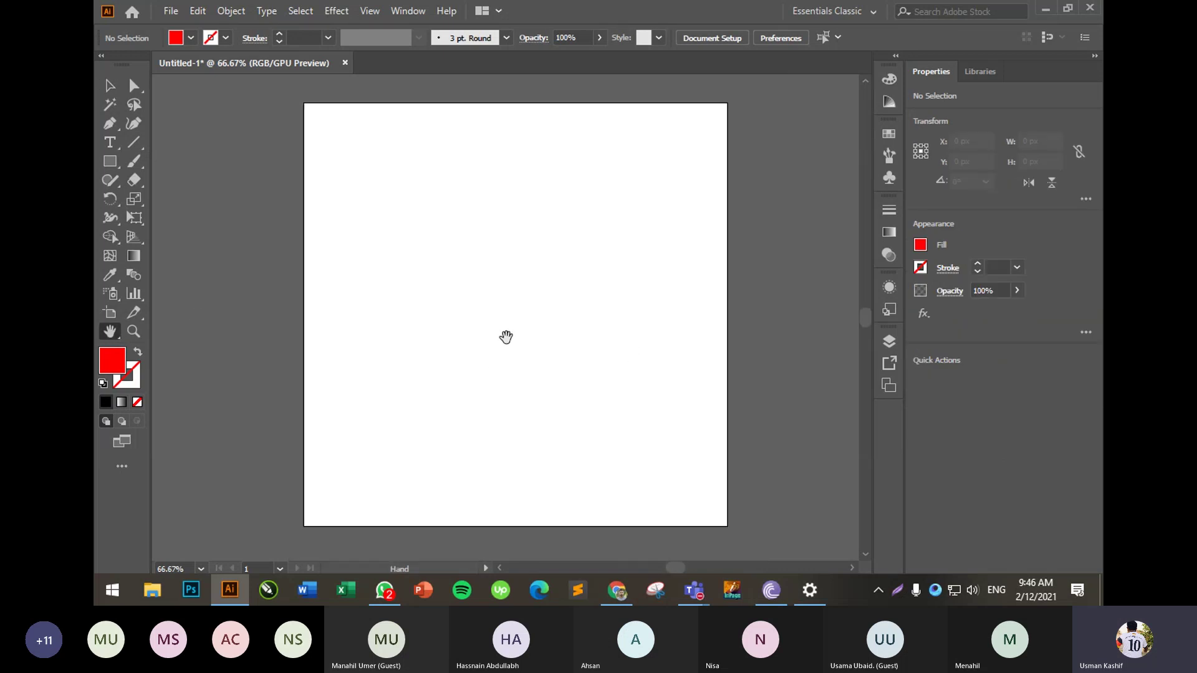
pyautogui.press('v')
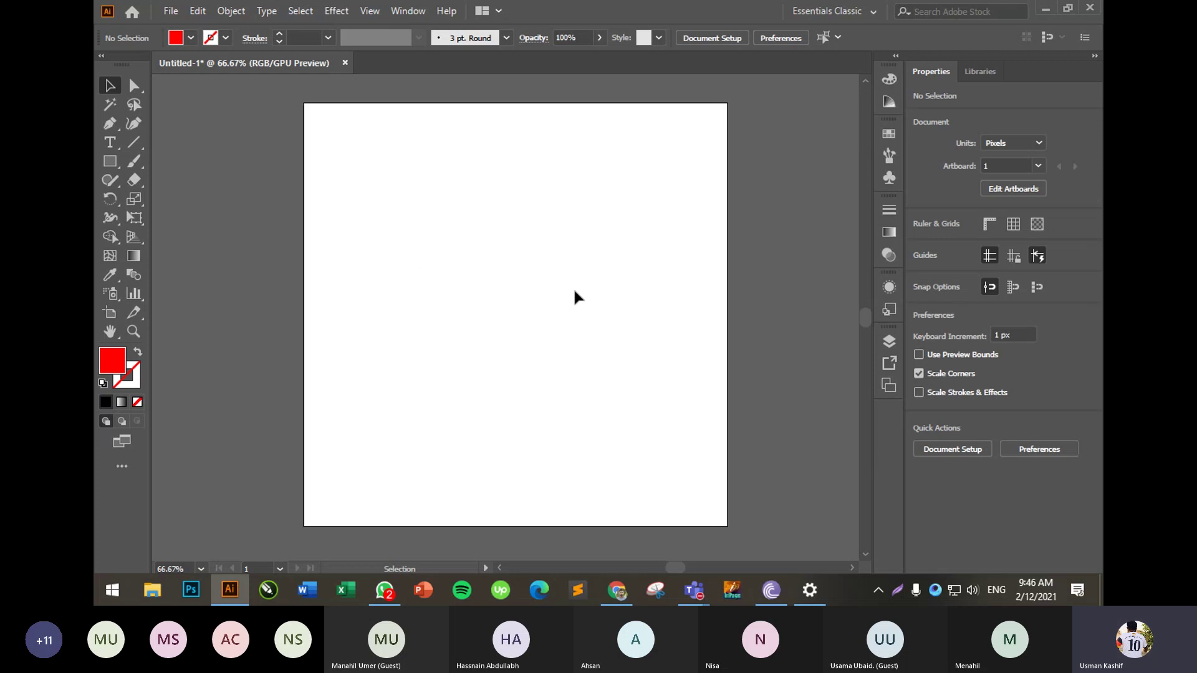
pyautogui.moveTo(350, 230); pyautogui.dragTo(470, 364)
pyautogui.moveTo(449, 211); pyautogui.dragTo(527, 344)
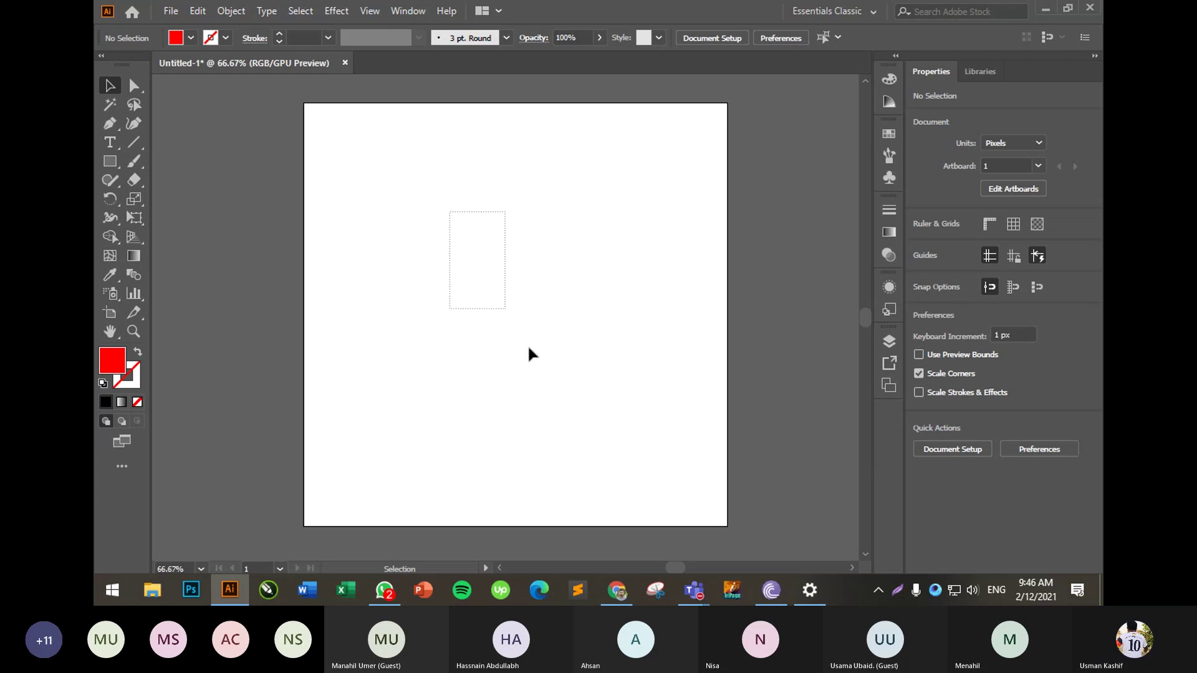
pyautogui.moveTo(376, 210); pyautogui.dragTo(403, 258)
pyautogui.moveTo(383, 177); pyautogui.dragTo(443, 284)
pyautogui.moveTo(364, 137); pyautogui.dragTo(536, 327)
pyautogui.moveTo(342, 158)
pyautogui.mouseDown()
pyautogui.moveTo(536, 381)
pyautogui.moveTo(681, 481)
pyautogui.mouseUp()
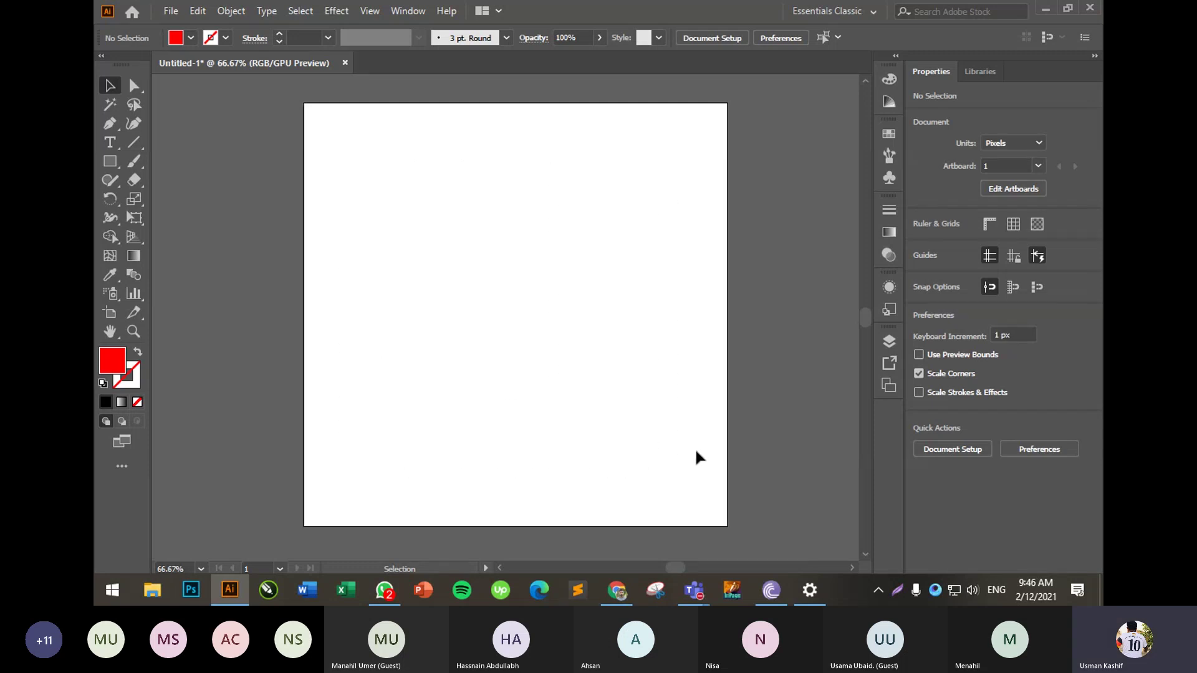
pyautogui.moveTo(367, 150); pyautogui.dragTo(548, 333)
# - Pan the artboard around in several directions using the temporary Hand tool, keeping the Selection tool as the active tool
pyautogui.press('space')
pyautogui.moveTo(321, 131); pyautogui.dragTo(407, 299)
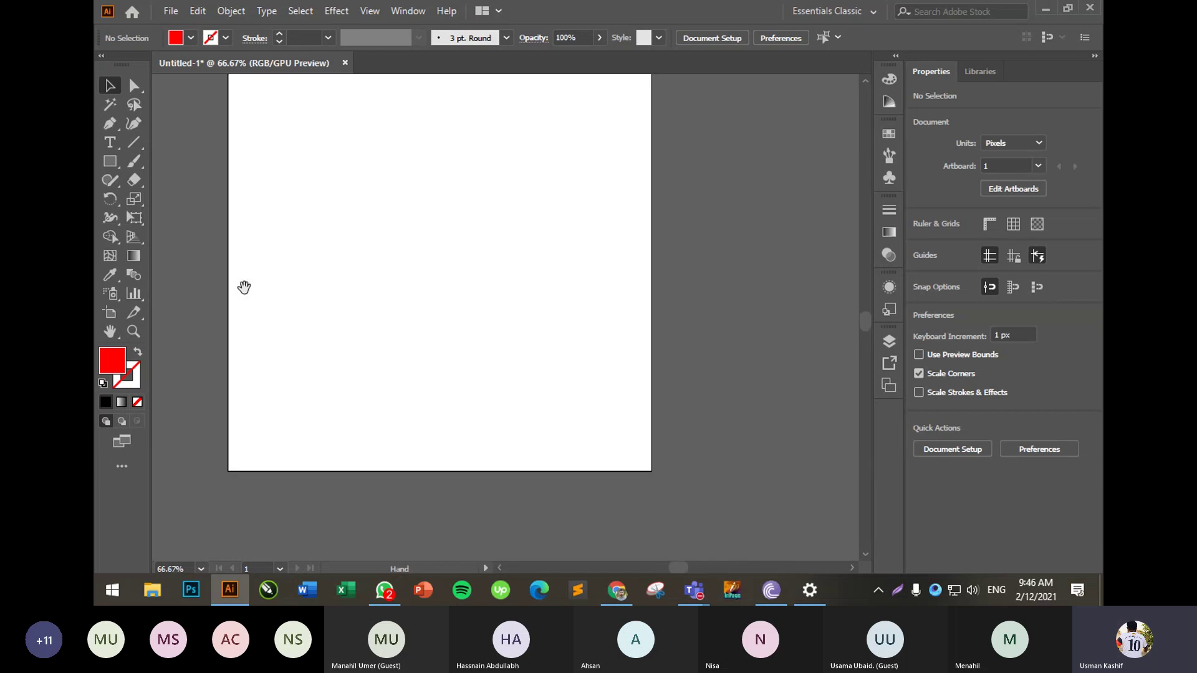
pyautogui.moveTo(249, 294); pyautogui.dragTo(335, 381)
pyautogui.moveTo(647, 278); pyautogui.dragTo(567, 315)
pyautogui.moveTo(515, 425); pyautogui.dragTo(514, 349)
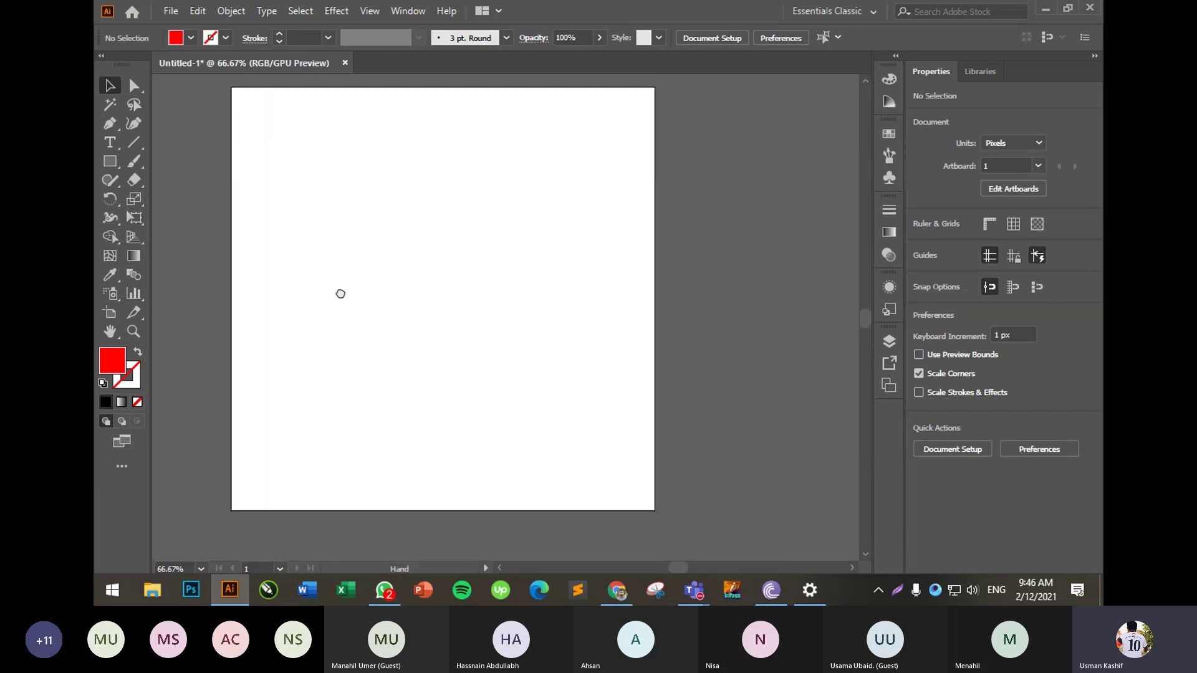
pyautogui.moveTo(339, 291); pyautogui.dragTo(425, 321)
pyautogui.moveTo(483, 351); pyautogui.dragTo(457, 319)
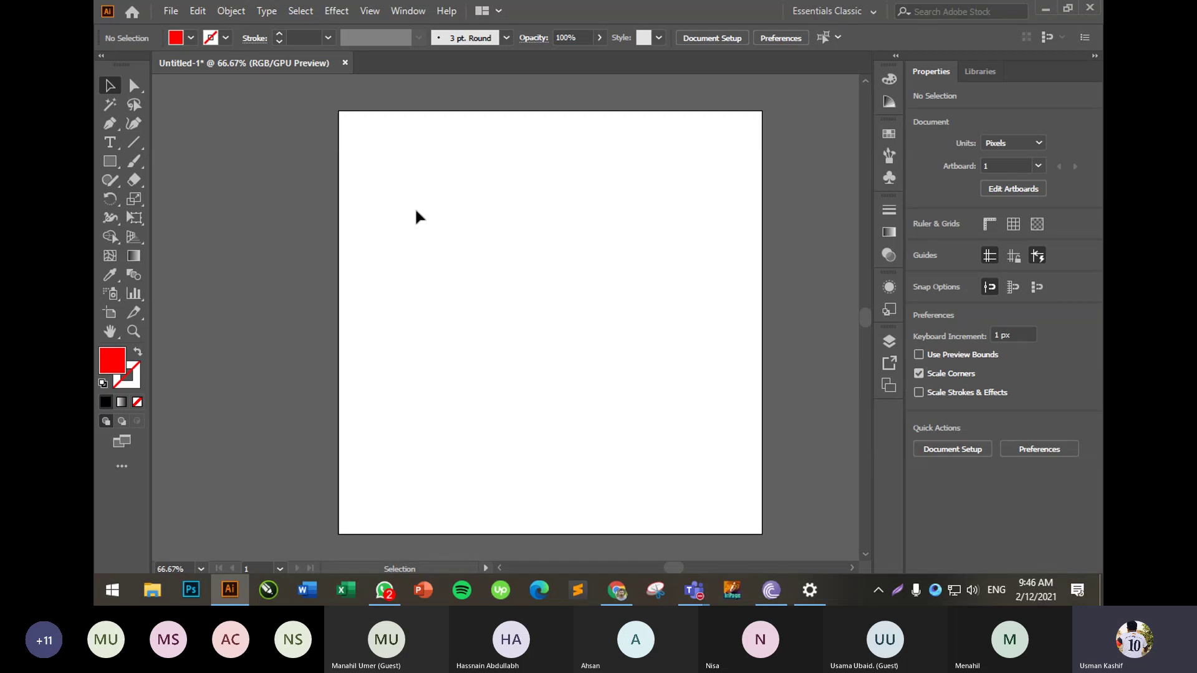
pyautogui.press('space')
pyautogui.moveTo(579, 201); pyautogui.dragTo(541, 200)
pyautogui.moveTo(384, 310); pyautogui.dragTo(462, 310)
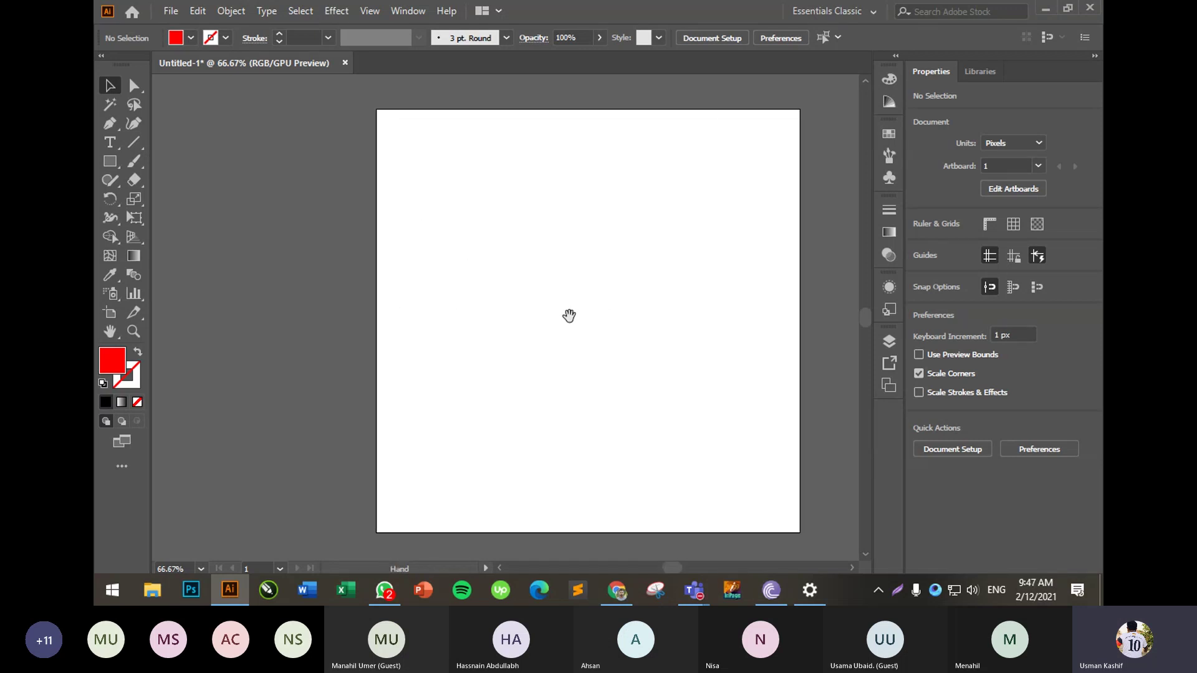
pyautogui.moveTo(569, 315); pyautogui.dragTo(476, 297)
# - Draw eight red rectangles of different sizes scattered across the artboard with the Rectangle tool
pyautogui.press('m')
pyautogui.moveTo(317, 127); pyautogui.dragTo(342, 152)
pyautogui.moveTo(318, 200); pyautogui.dragTo(360, 250)
pyautogui.moveTo(429, 169); pyautogui.dragTo(539, 250)
pyautogui.moveTo(692, 151); pyautogui.dragTo(714, 233)
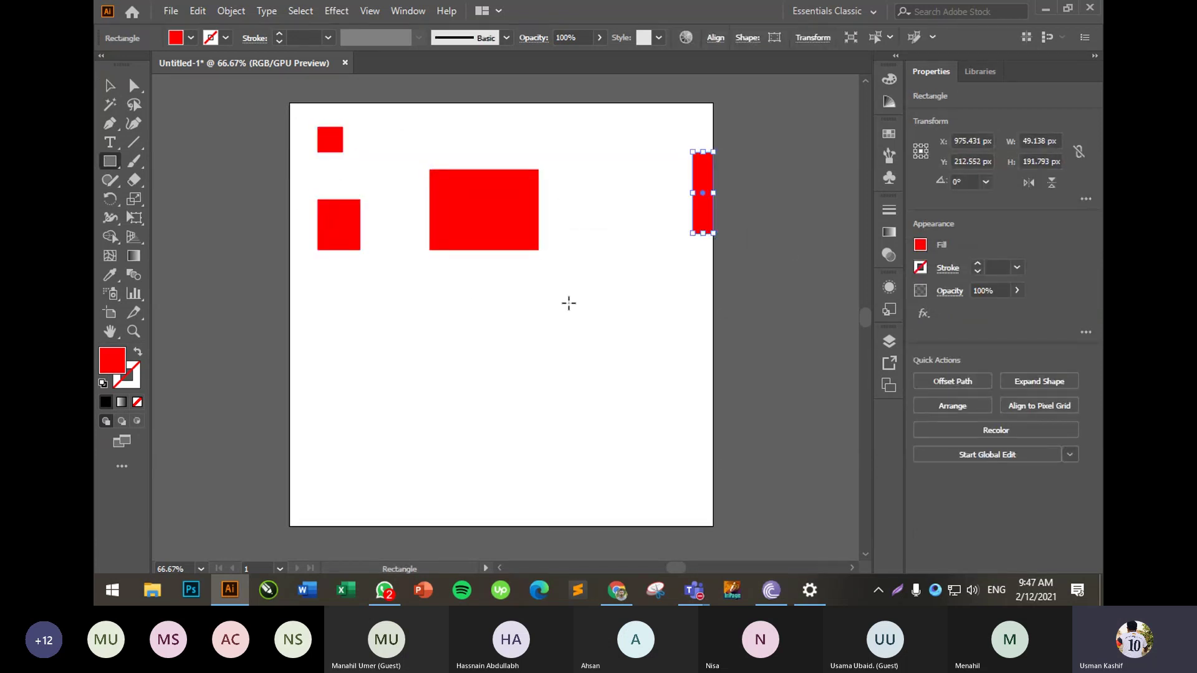
pyautogui.moveTo(568, 303); pyautogui.dragTo(635, 369)
pyautogui.moveTo(451, 375); pyautogui.dragTo(522, 445)
pyautogui.moveTo(607, 455); pyautogui.dragTo(666, 489)
pyautogui.moveTo(360, 375); pyautogui.dragTo(401, 437)
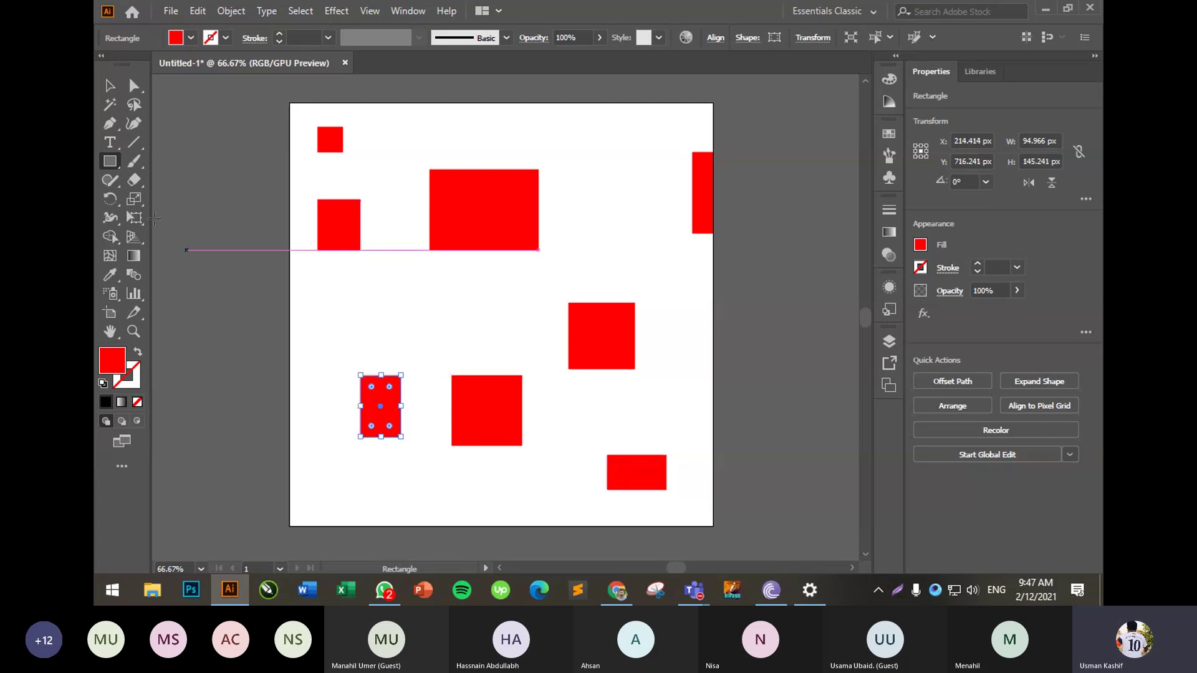
# - Select several of the red rectangles one at a time with the Selection tool, and clear the selection
pyautogui.press('v')
pyautogui.click(235, 177)
pyautogui.click(358, 245)
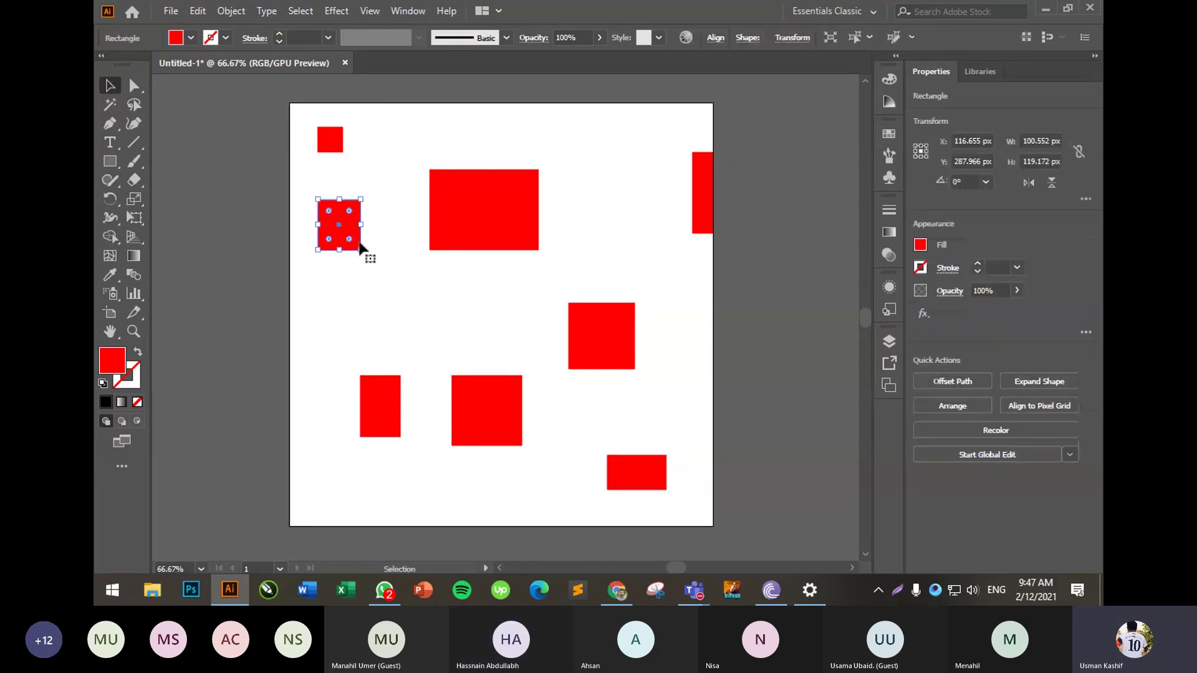
pyautogui.click(533, 212)
pyautogui.click(642, 346)
pyautogui.click(629, 346)
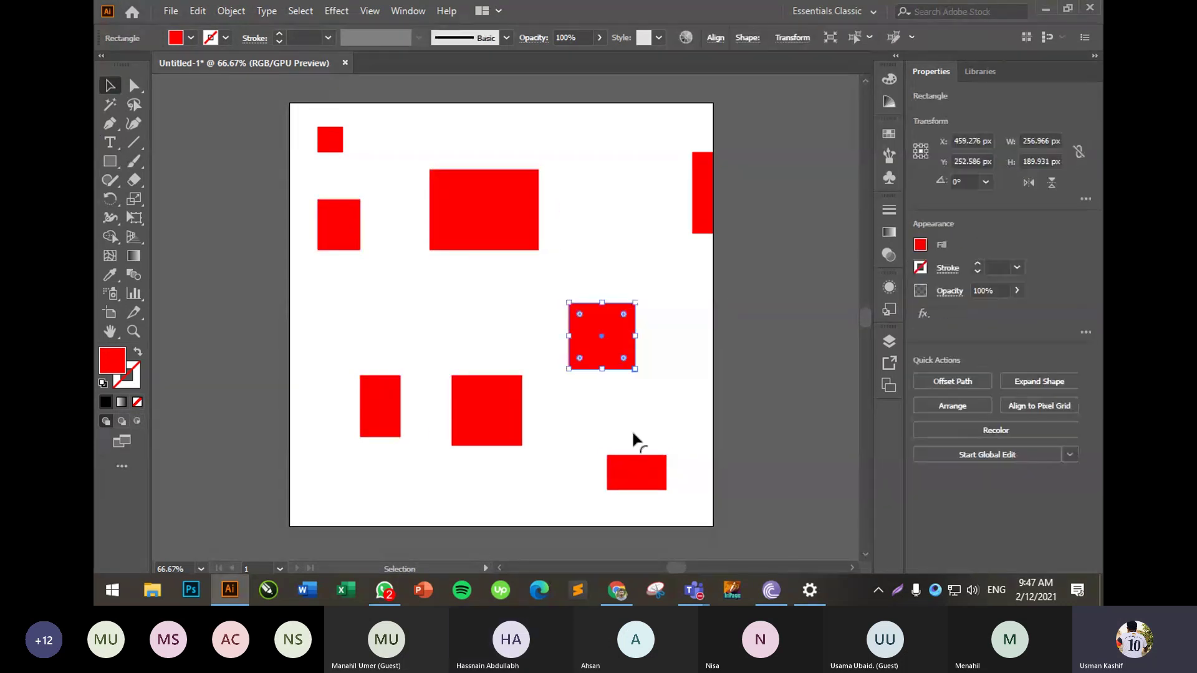
pyautogui.click(634, 464)
pyautogui.click(511, 324)
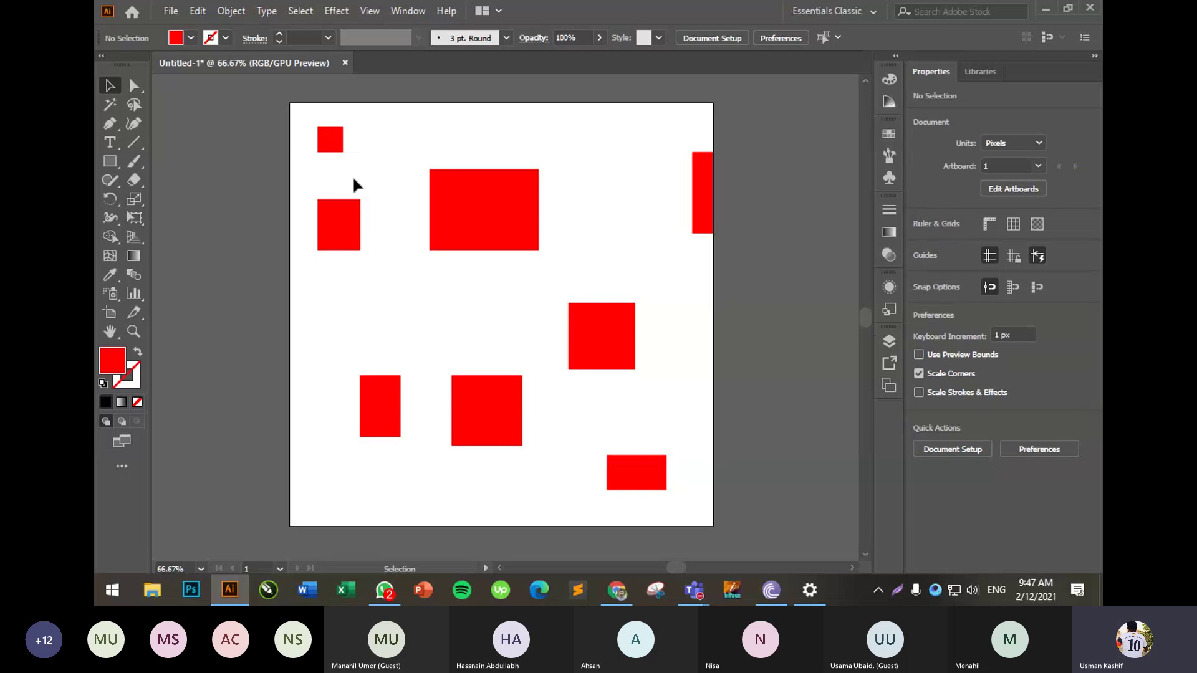
# - Select six rectangles together, leaving out the right-edge and lower-right ones, and move them left so two overlap the artboard's left edge
pyautogui.click(338, 145)
pyautogui.keyDown('shift'); pyautogui.click(340, 215); pyautogui.keyUp('shift')
pyautogui.keyDown('shift'); pyautogui.click(390, 424); pyautogui.keyUp('shift')
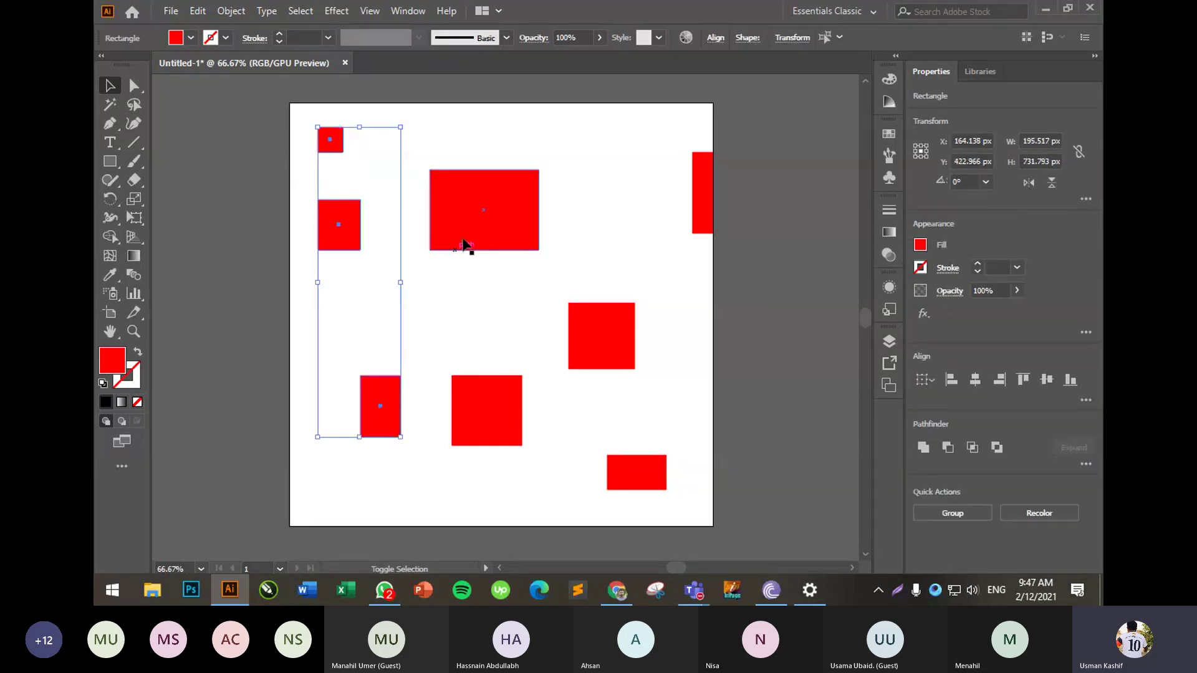
pyautogui.keyDown('shift'); pyautogui.click(466, 245); pyautogui.keyUp('shift')
pyautogui.keyDown('shift'); pyautogui.click(487, 414); pyautogui.keyUp('shift')
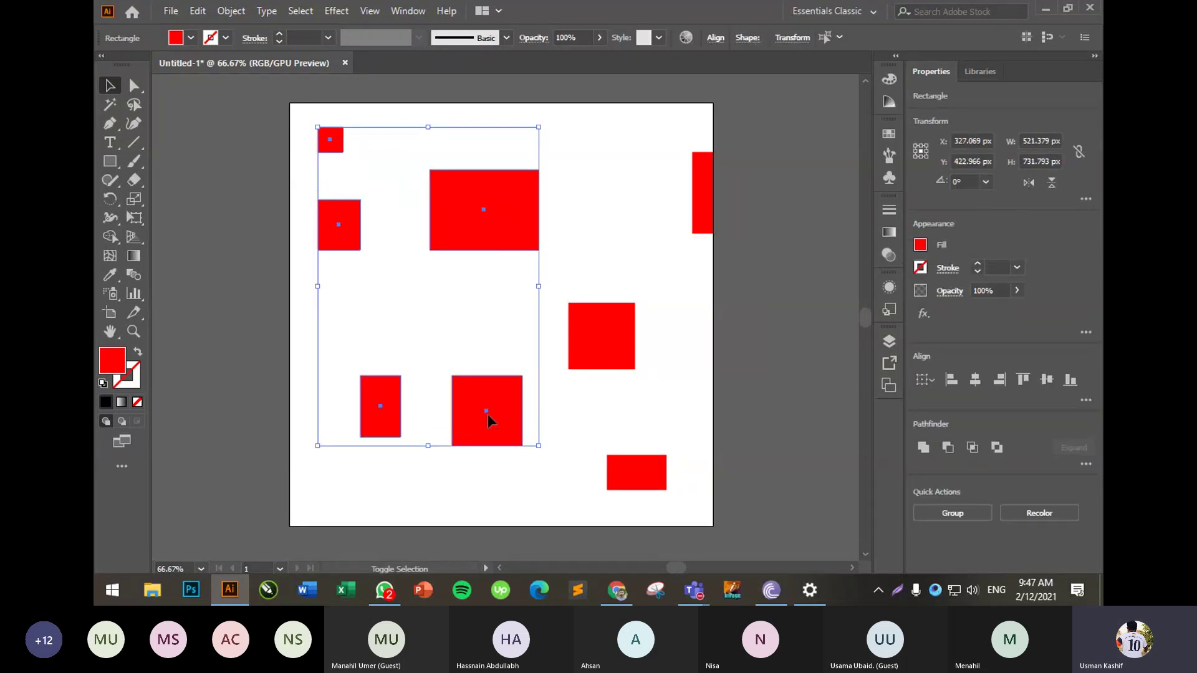
pyautogui.keyDown('shift'); pyautogui.click(601, 335); pyautogui.keyUp('shift')
pyautogui.moveTo(597, 352); pyautogui.dragTo(549, 351)
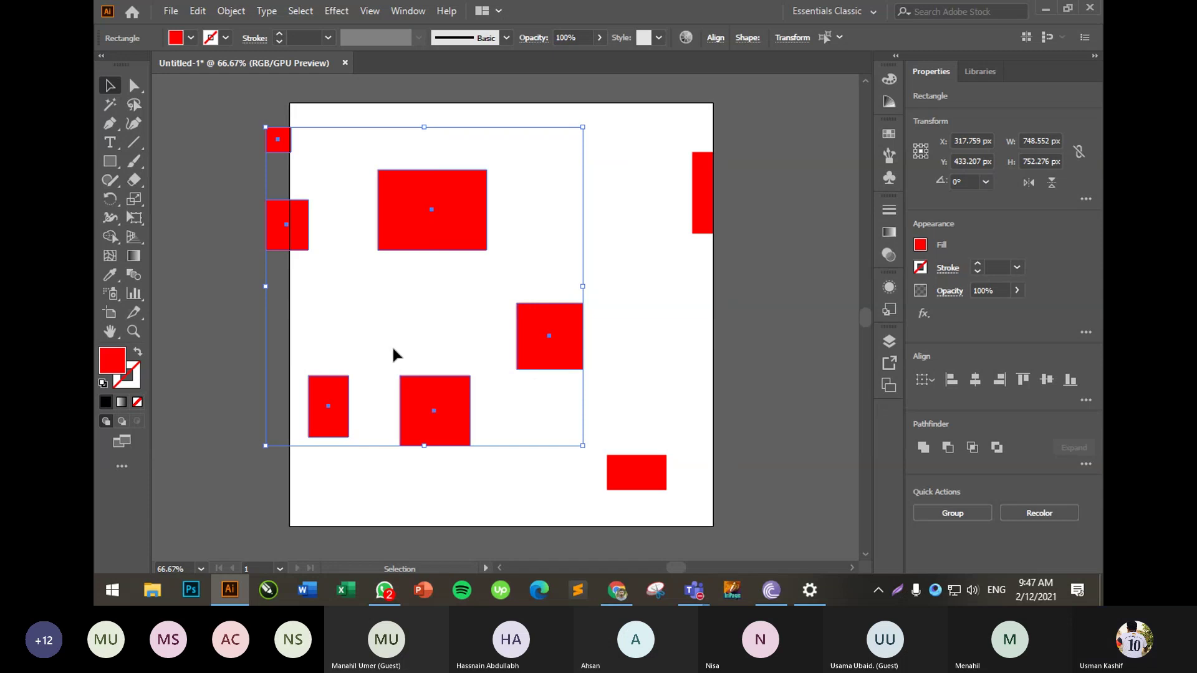
# - Delete the six selected rectangles and move the remaining tall and wide ones into the artboard's upper-left area
pyautogui.press('Delete')
pyautogui.moveTo(703, 193); pyautogui.dragTo(353, 209)
pyautogui.moveTo(641, 466); pyautogui.dragTo(463, 197)
pyautogui.click(632, 302)
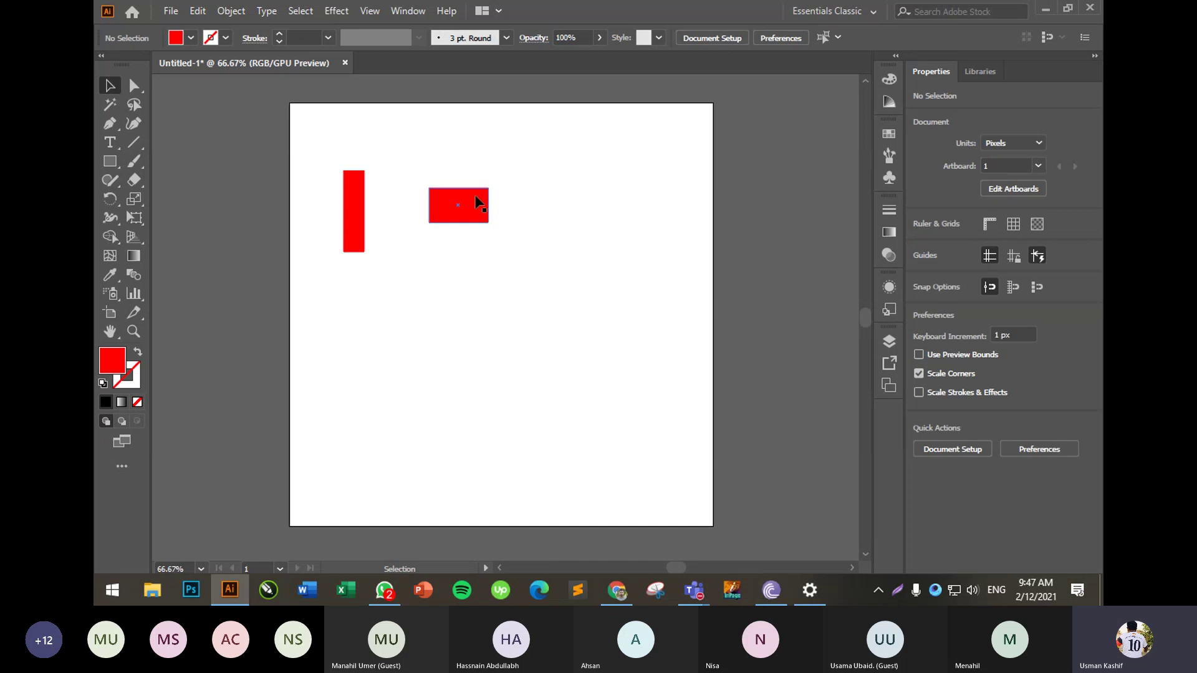
# - Duplicate the wide rectangle to its right and repeat the transformation to make an evenly spaced row of four
pyautogui.click(480, 200)
pyautogui.click(489, 182)
pyautogui.click(487, 189)
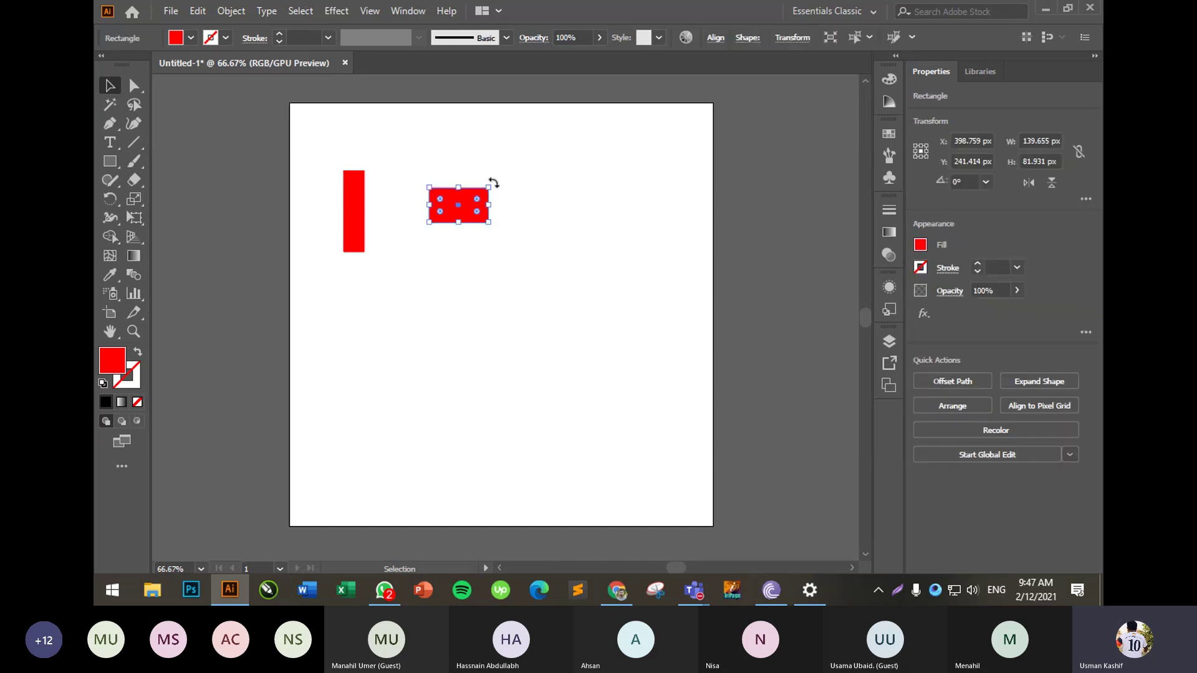
pyautogui.moveTo(492, 182); pyautogui.dragTo(536, 223)
pyautogui.click(526, 185)
pyautogui.hotkey('ctrl', 'shift', 'a')
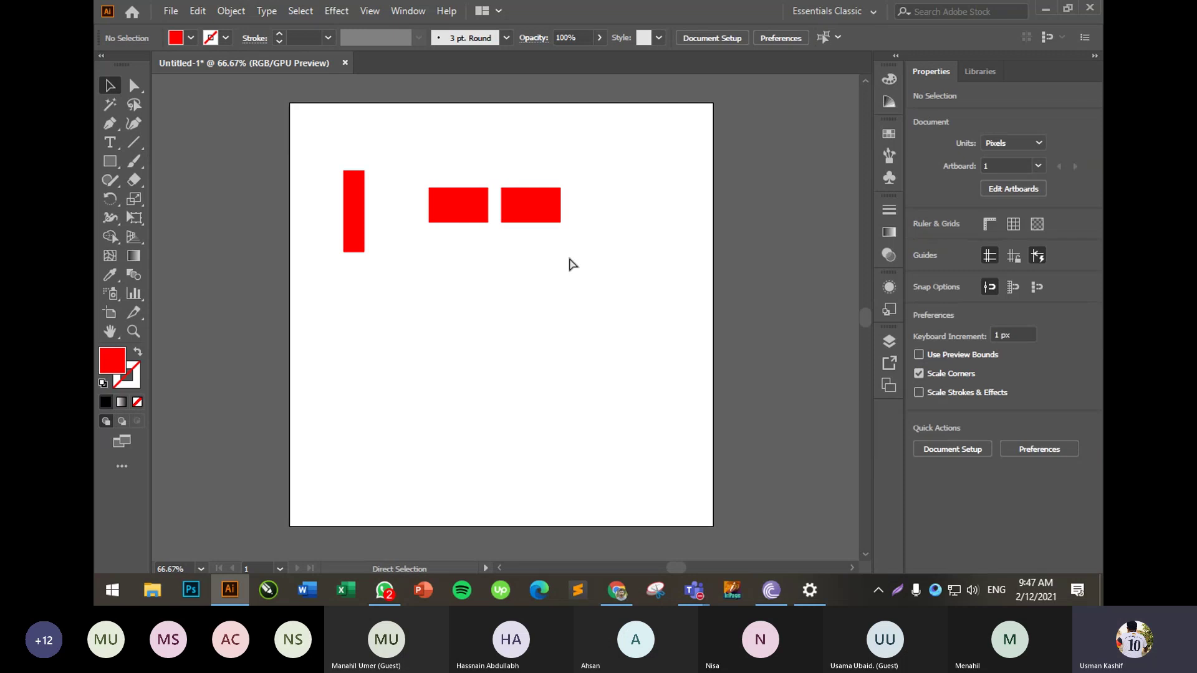
pyautogui.click(530, 222)
pyautogui.hotkey('ctrl', 'd')
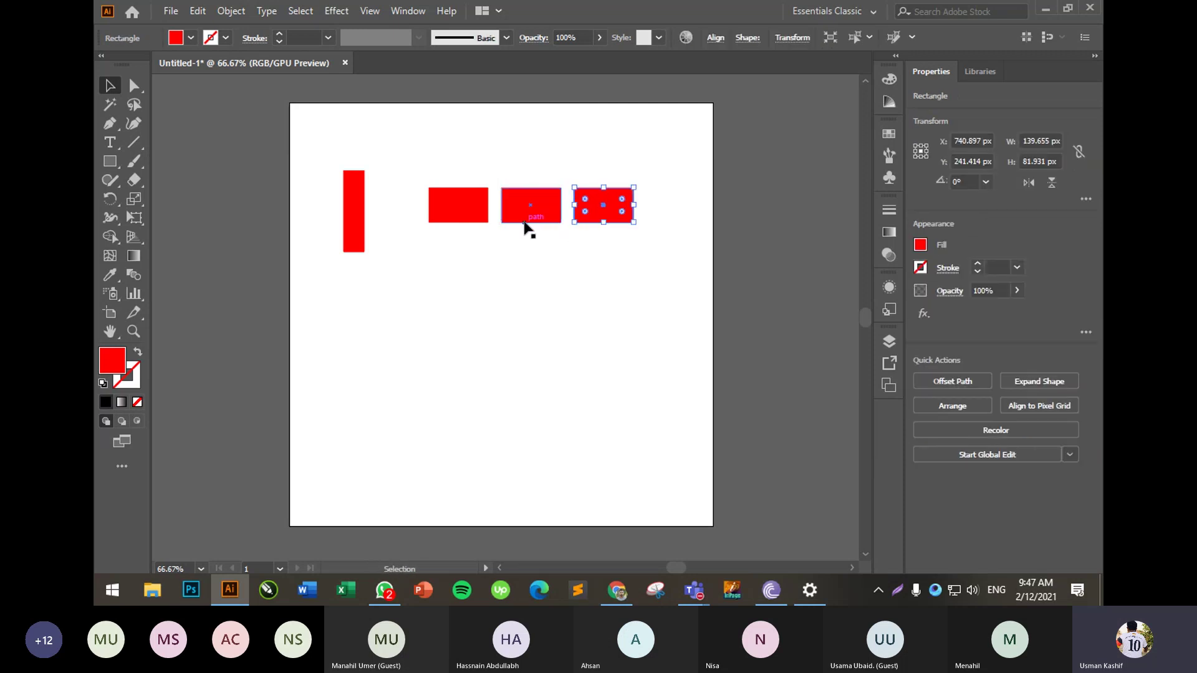
pyautogui.hotkey('ctrl', 'd')
pyautogui.hotkey('ctrl', 'shift', 'a')
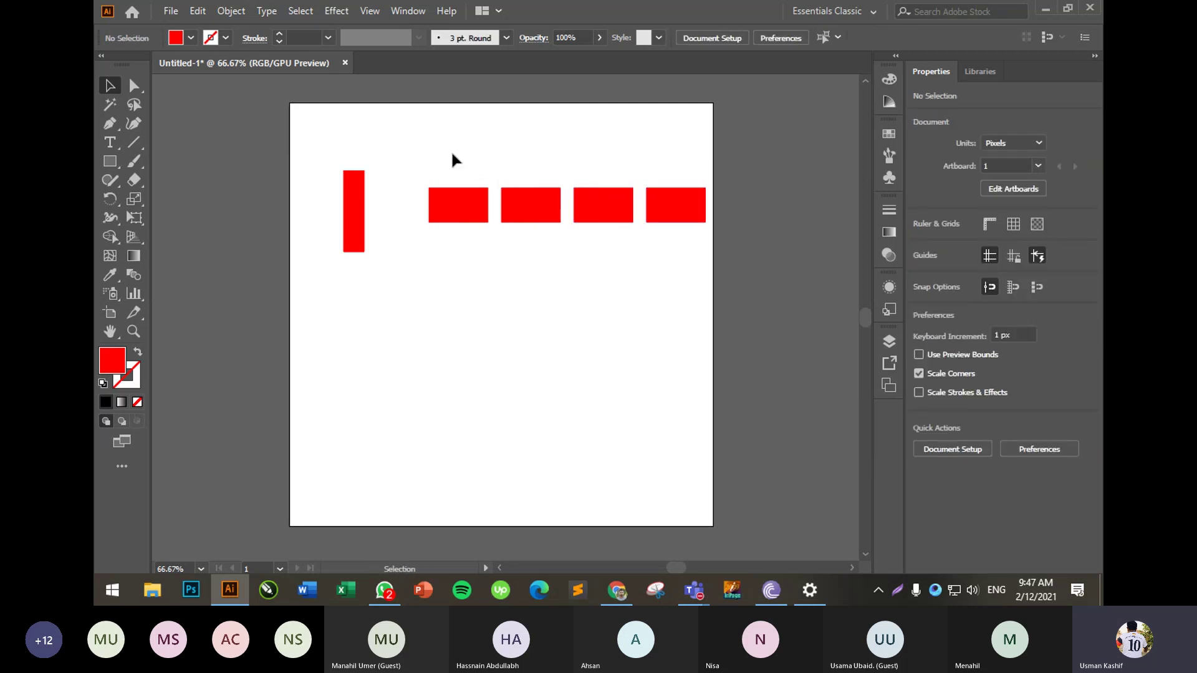
# - Move the row of four wide rectangles left so it sits just beside the tall rectangle, and deselect it
pyautogui.moveTo(431, 166); pyautogui.dragTo(710, 263)
pyautogui.moveTo(670, 217); pyautogui.dragTo(612, 223)
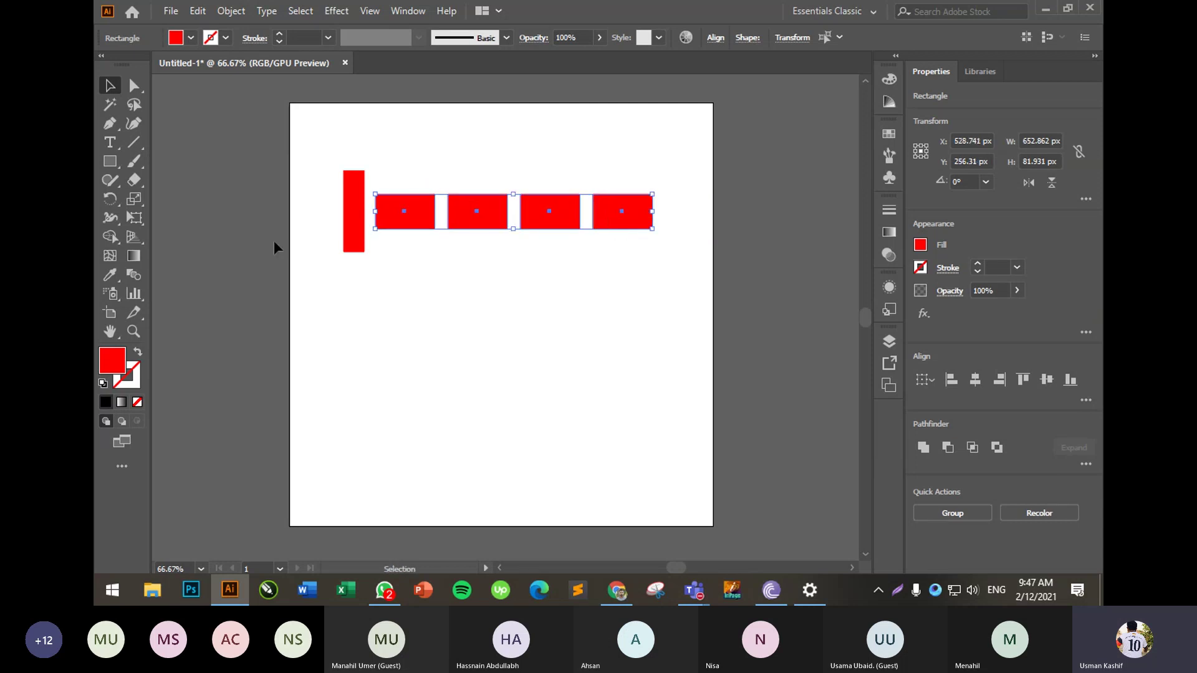
pyautogui.click(436, 229)
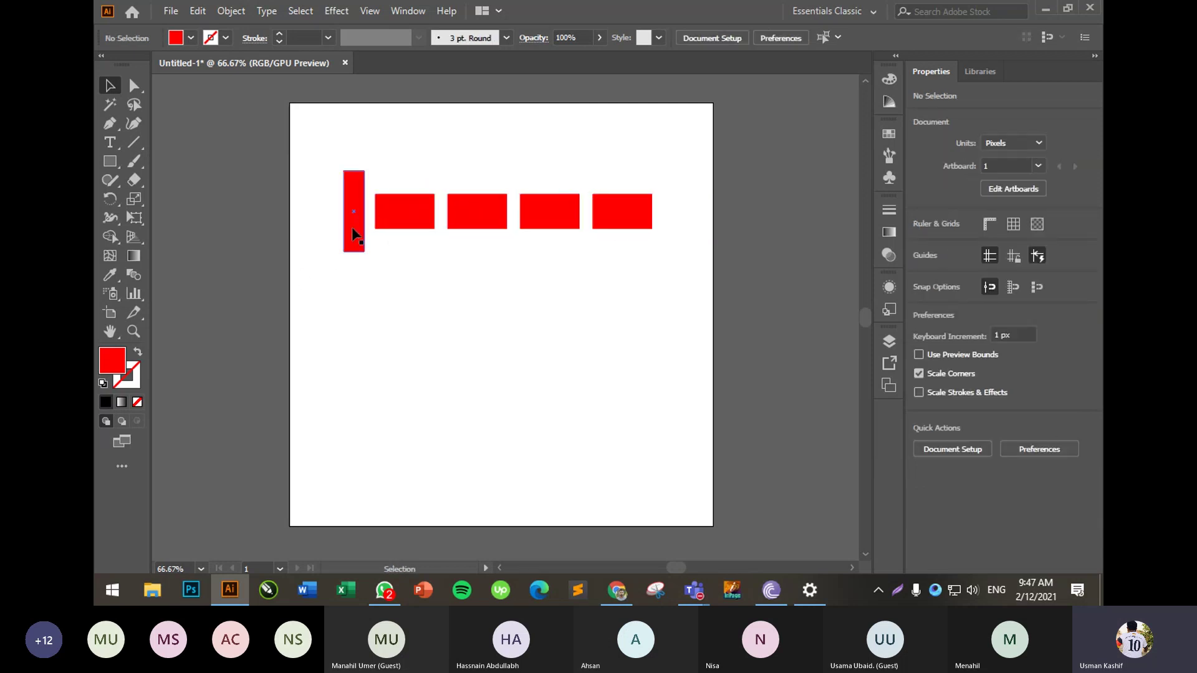
# - Duplicate the tall rectangle to its left, spaced about 25.7 px like the gap on its other side
pyautogui.moveTo(354, 243); pyautogui.dragTo(322, 241)
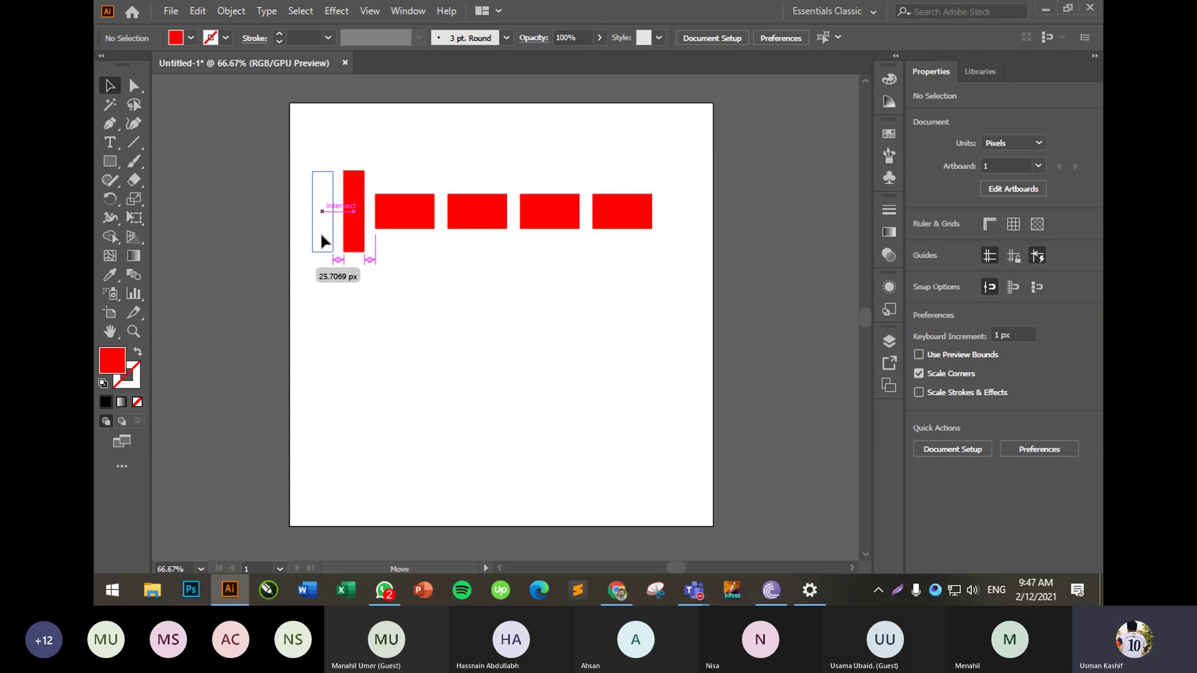
pyautogui.moveTo(322, 241); pyautogui.dragTo(322, 242)
pyautogui.click(402, 308)
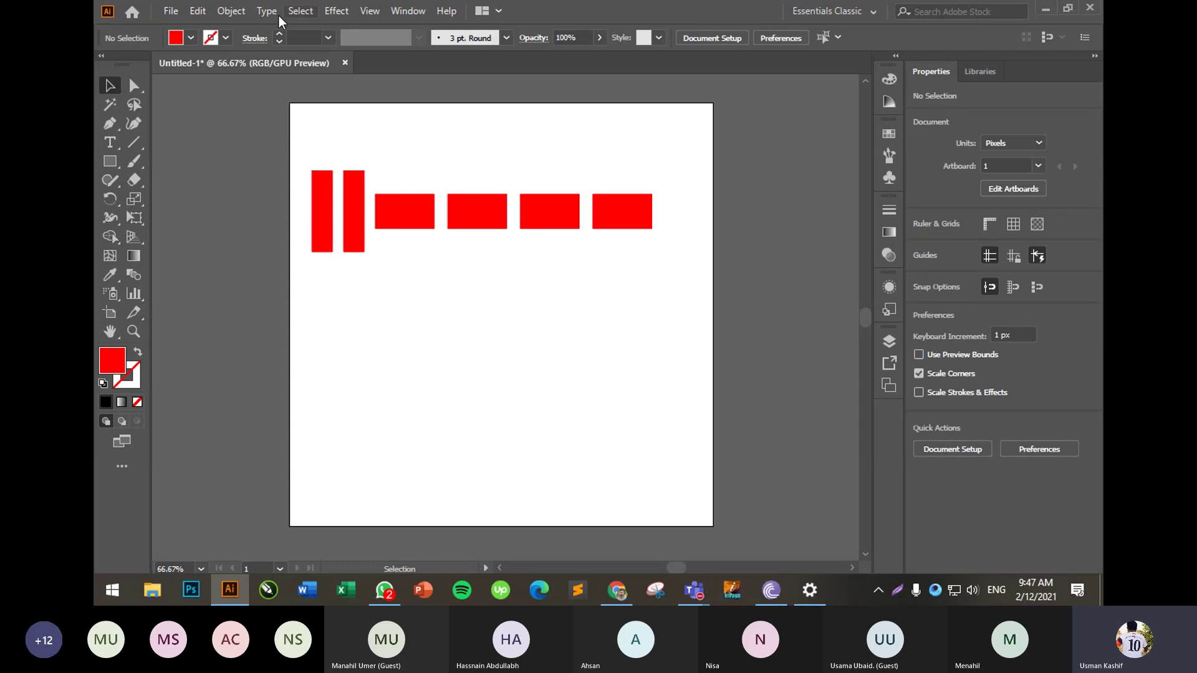
# - Check the Smart Guides option among the view commands, and select and deselect all the shapes
pyautogui.click(371, 11)
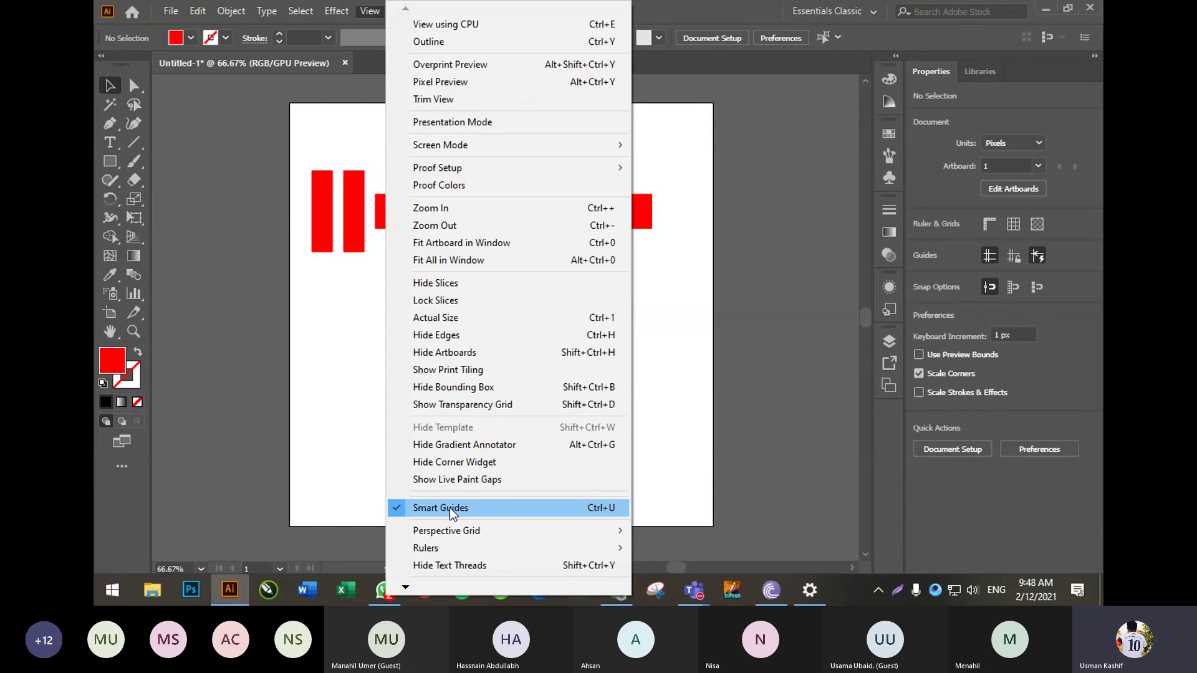
pyautogui.click(340, 388)
pyautogui.moveTo(291, 141); pyautogui.dragTo(665, 331)
pyautogui.click(436, 293)
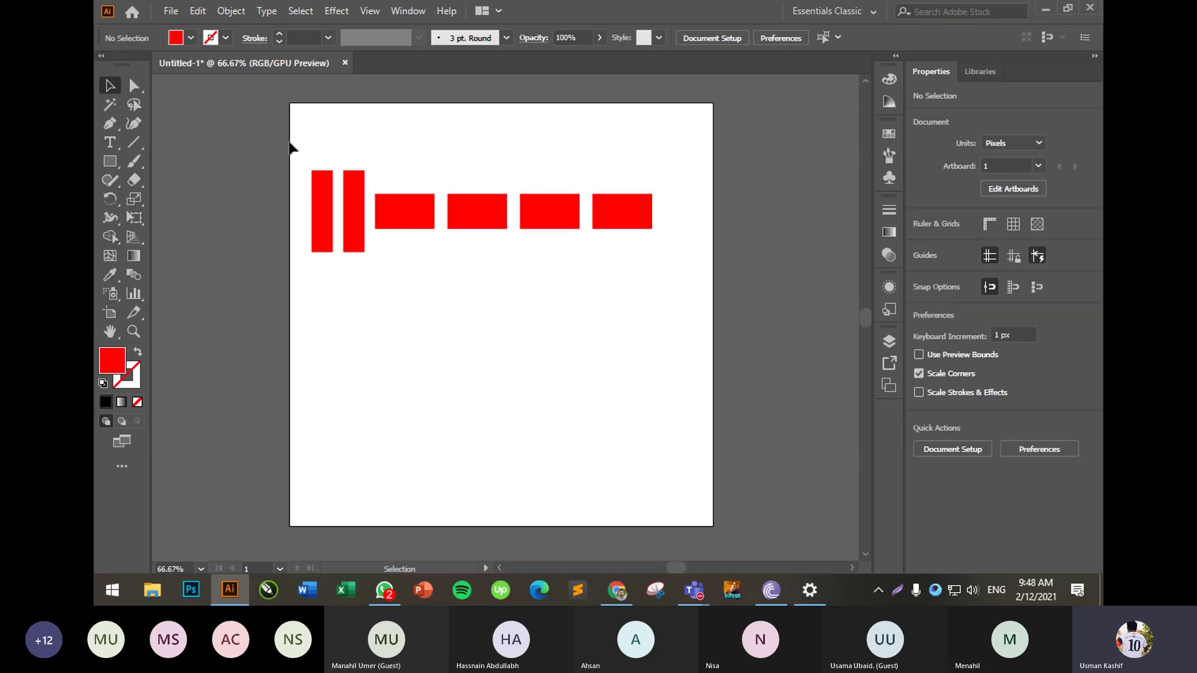
# - Round the corners of both tall rectangles fully with the corner widgets so they become pill shapes
pyautogui.scroll(2, 293, 152)
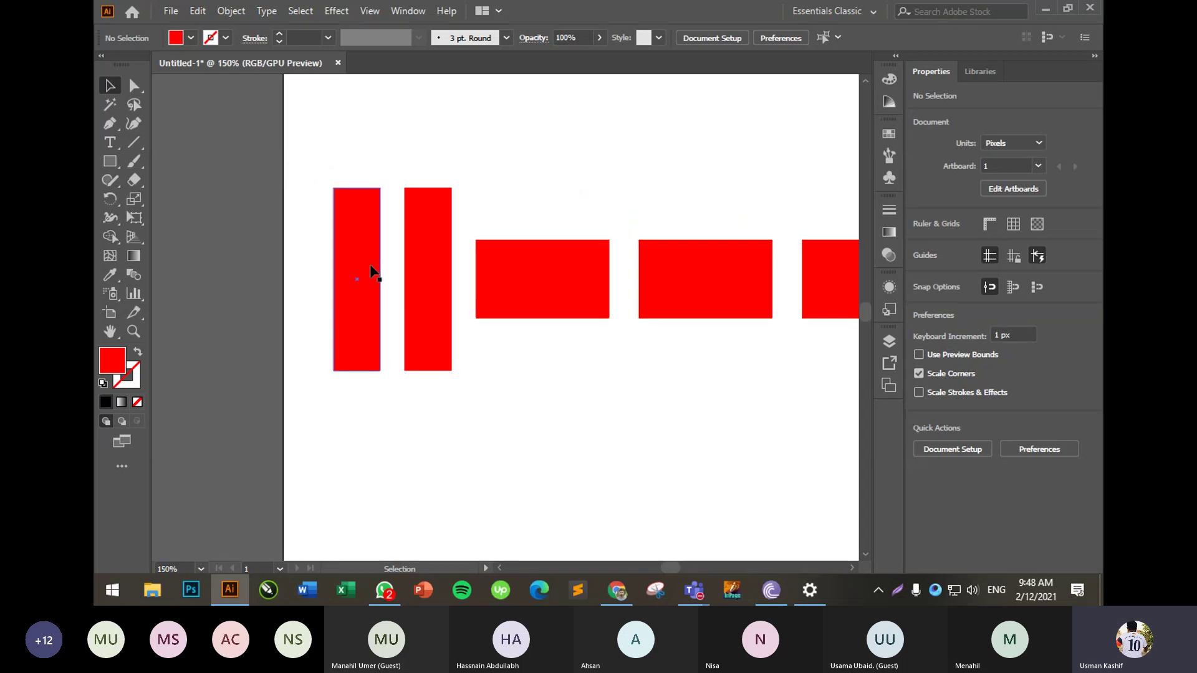
pyautogui.click(351, 232)
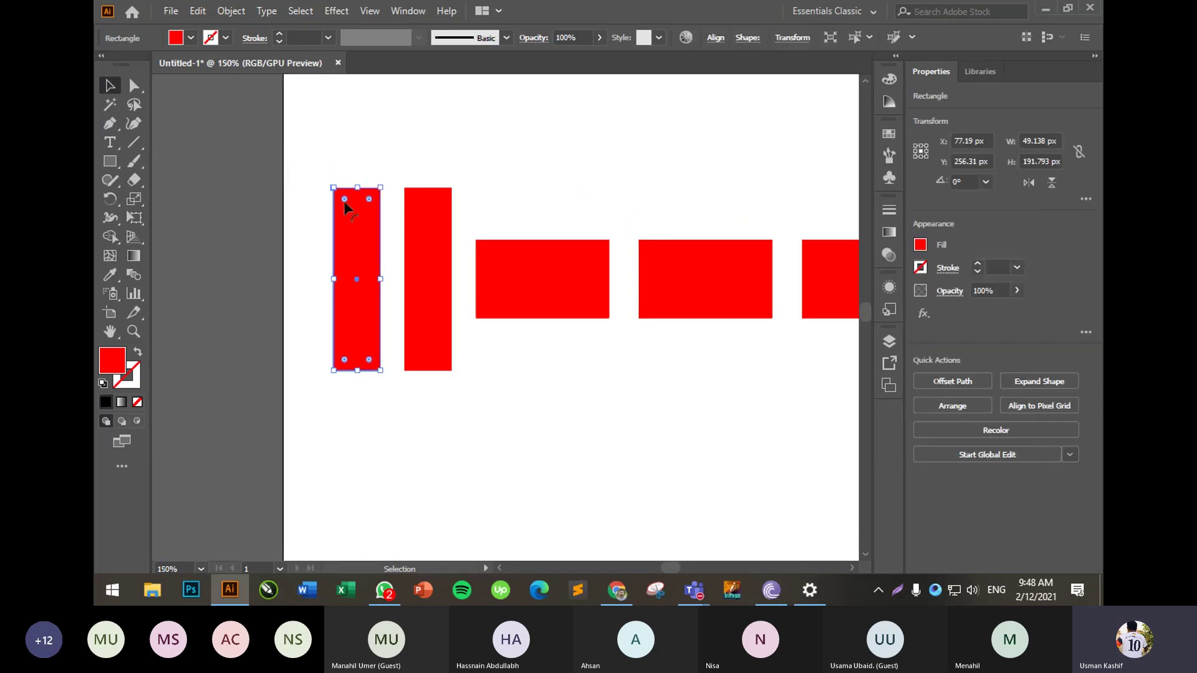
pyautogui.moveTo(346, 209); pyautogui.dragTo(353, 265)
pyautogui.click(446, 374)
pyautogui.click(428, 286)
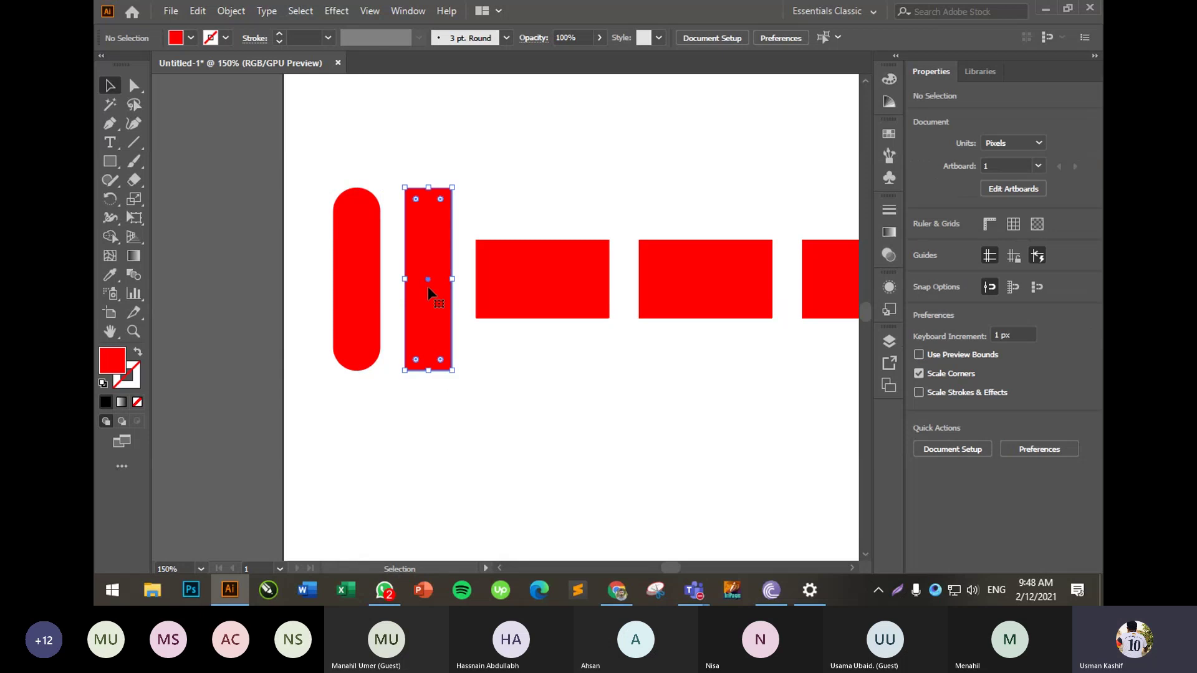
pyautogui.moveTo(414, 200); pyautogui.dragTo(432, 286)
pyautogui.click(545, 439)
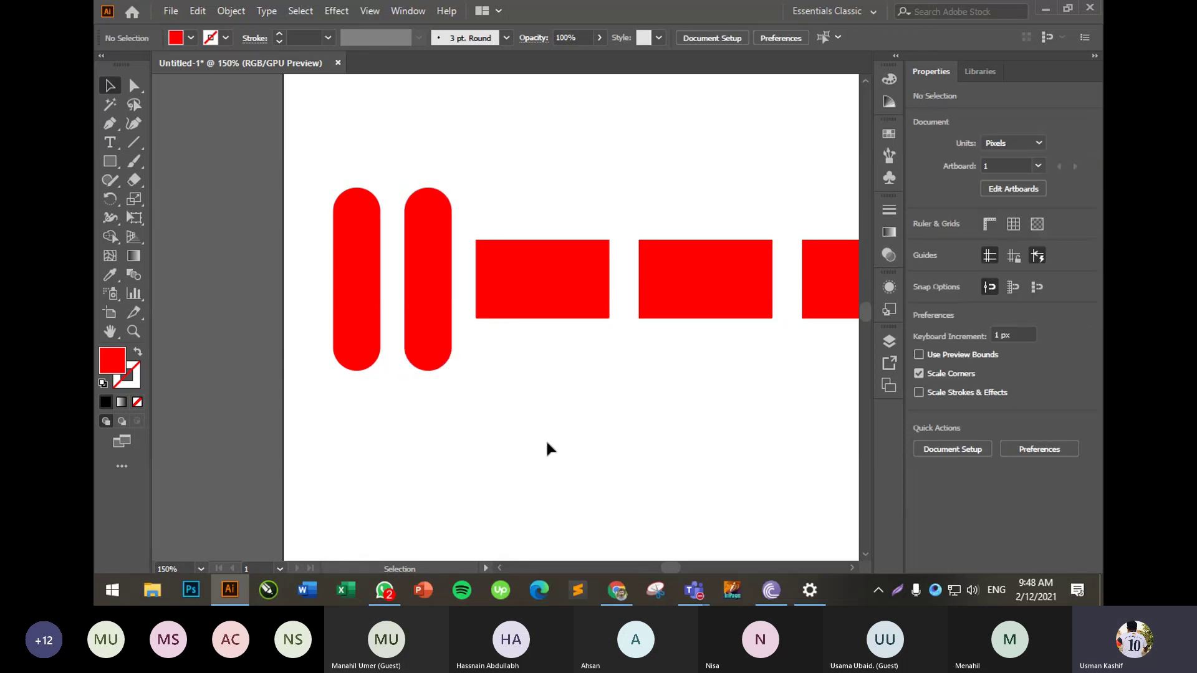
pyautogui.scroll(-2, 546, 441)
pyautogui.scroll(1, 635, 464)
pyautogui.moveTo(636, 463); pyautogui.dragTo(501, 373)
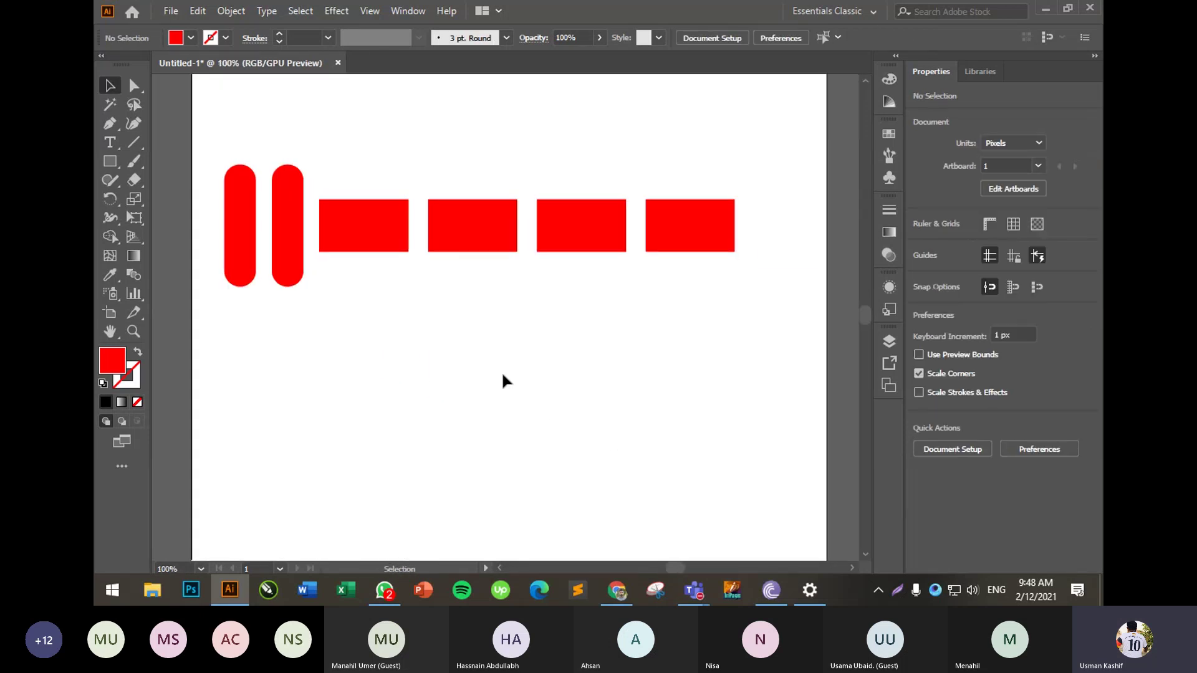
pyautogui.scroll(-1, 502, 380)
pyautogui.moveTo(505, 462); pyautogui.dragTo(524, 339)
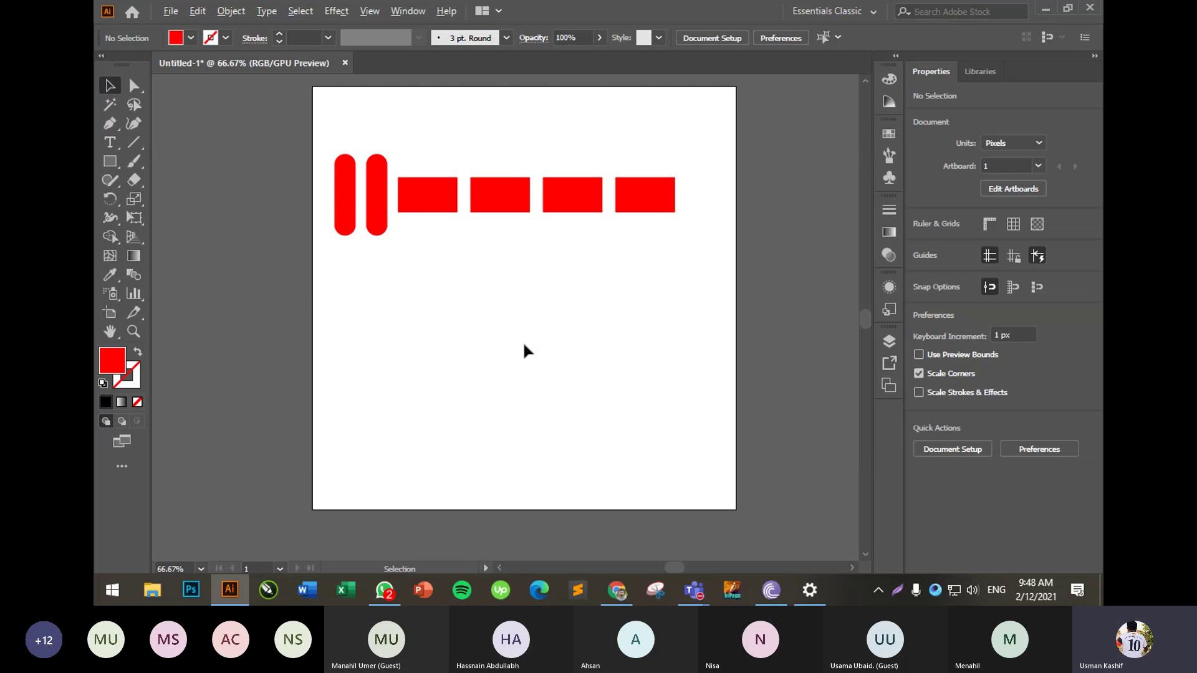
pyautogui.scroll(1, 529, 317)
pyautogui.scroll(1, 529, 317)
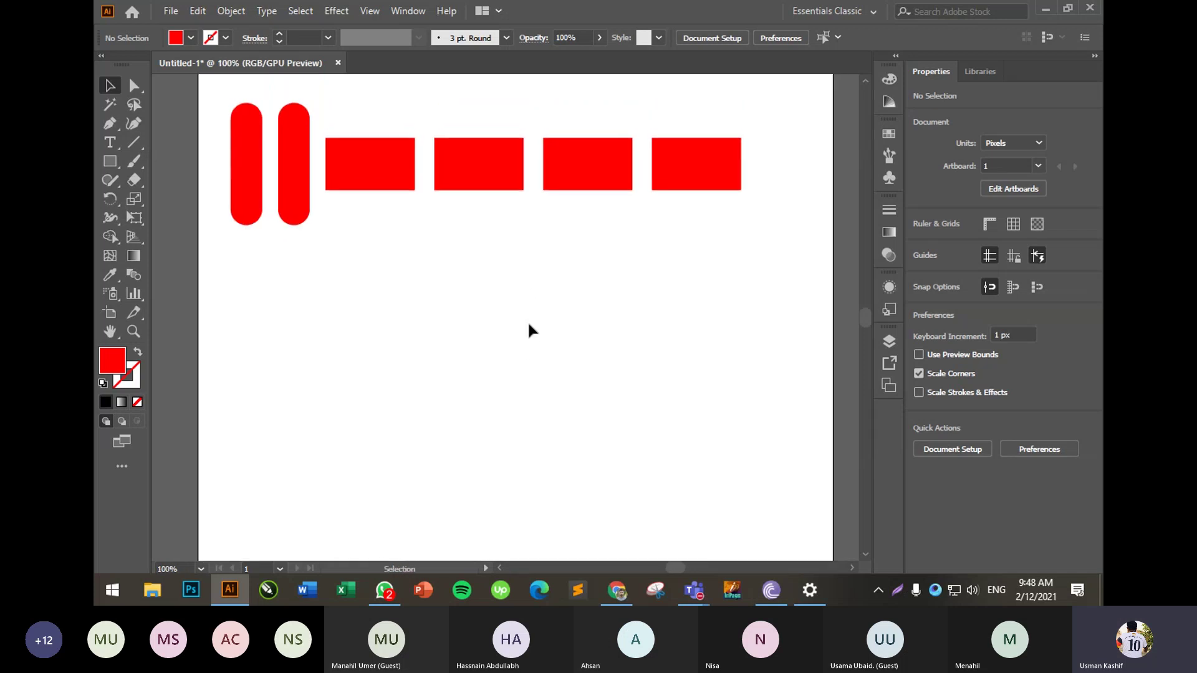
pyautogui.scroll(-1, 527, 321)
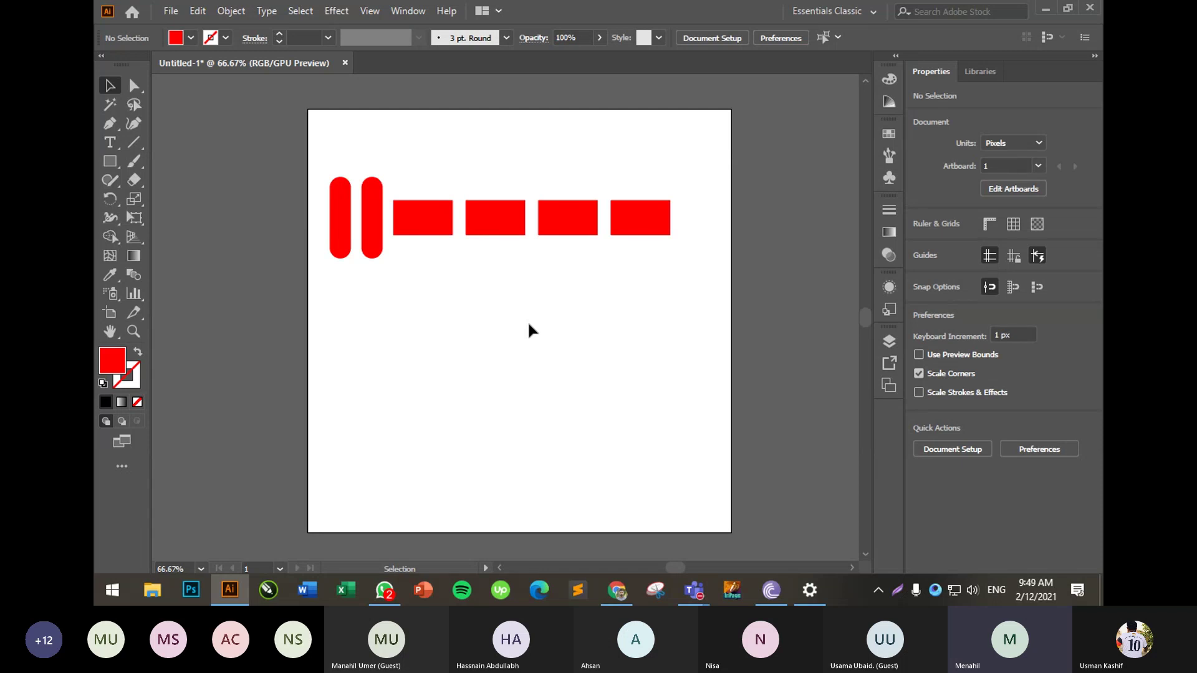
# - Try to join the third wide rectangle with the Join command, and deselect it
pyautogui.click(558, 218)
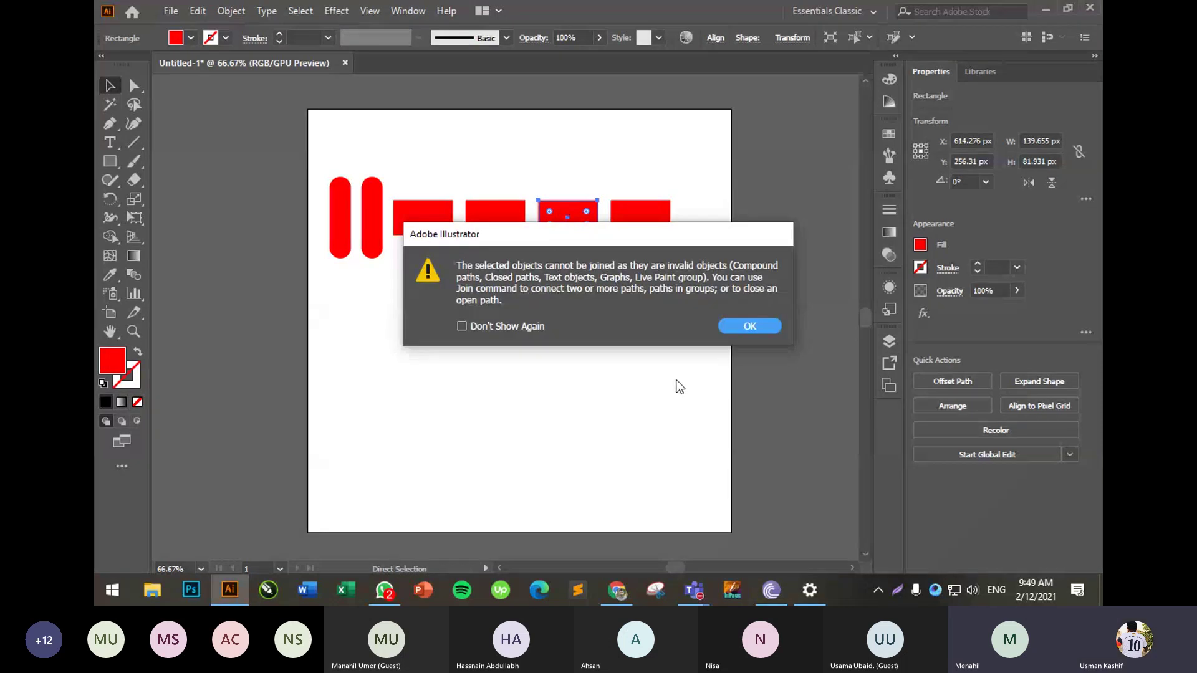
pyautogui.click(751, 326)
pyautogui.click(589, 359)
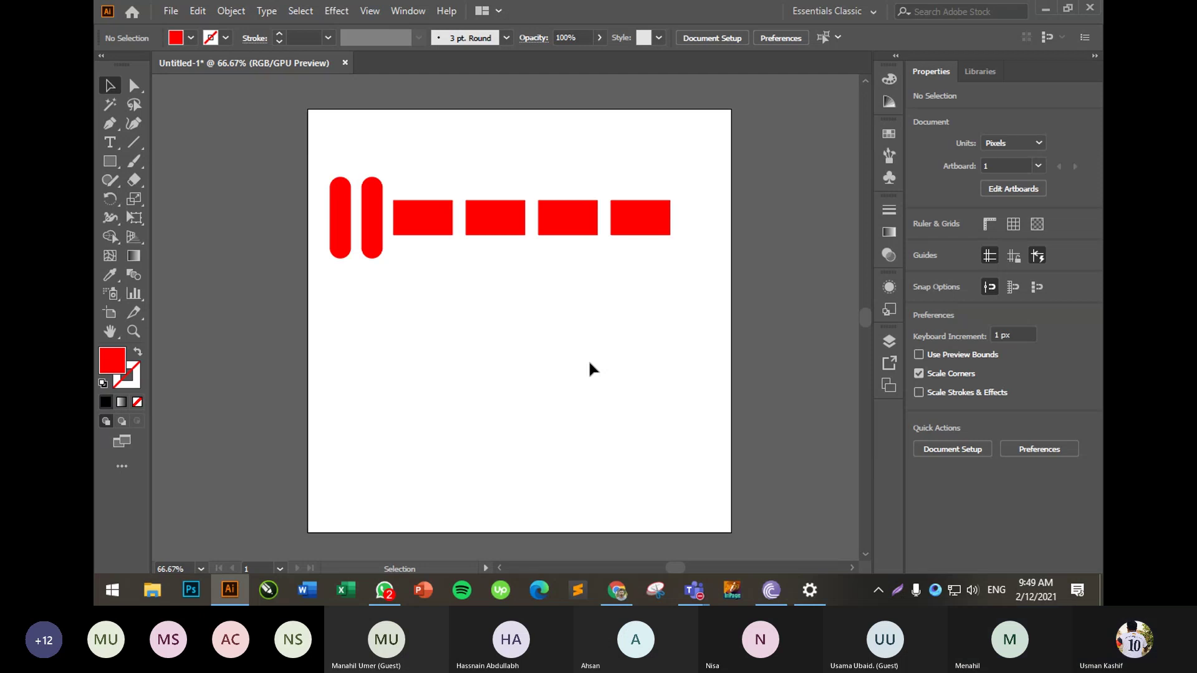
# - Duplicate the rightmost wide rectangle into the lower part of the artboard, and delete the copy
pyautogui.click(652, 232)
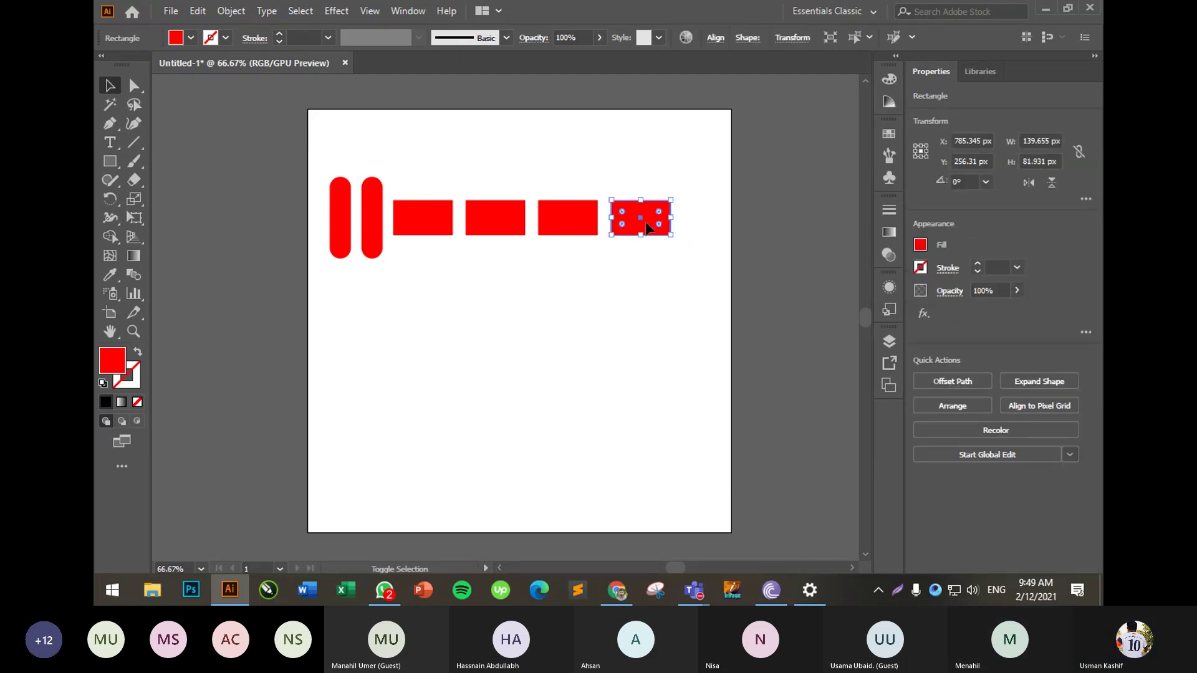
pyautogui.moveTo(652, 231); pyautogui.dragTo(615, 311)
pyautogui.click(615, 312)
pyautogui.moveTo(596, 233); pyautogui.dragTo(599, 446)
pyautogui.click(533, 262)
pyautogui.click(601, 329)
pyautogui.click(657, 405)
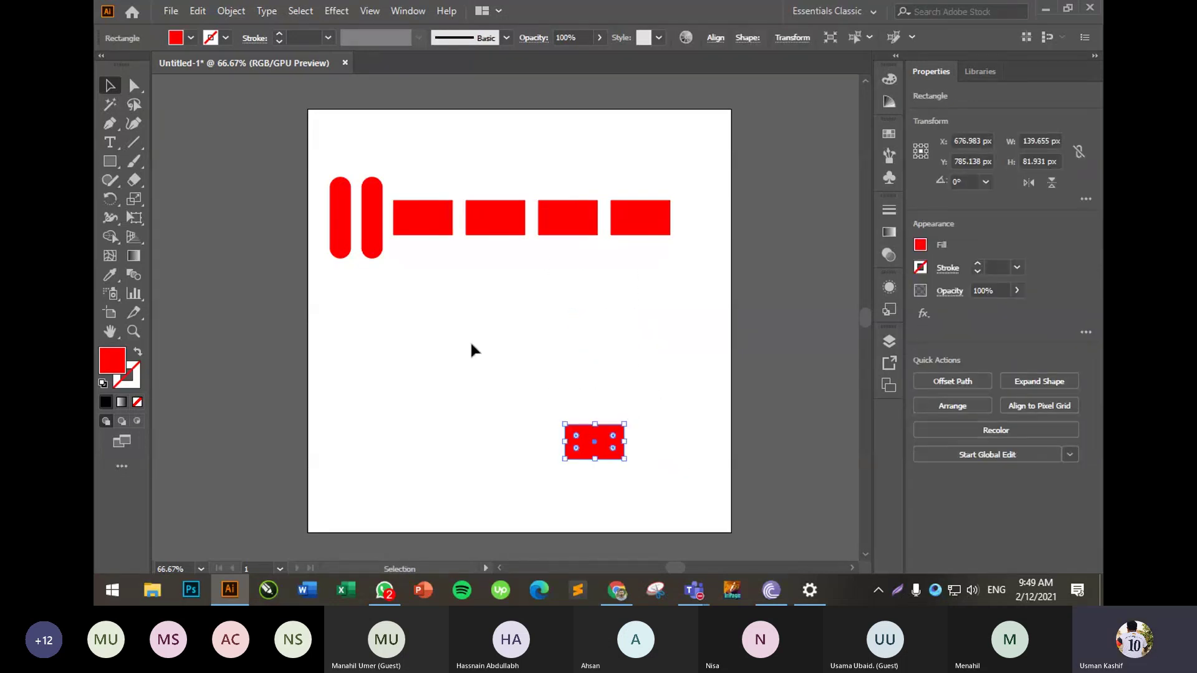
pyautogui.press('Delete')
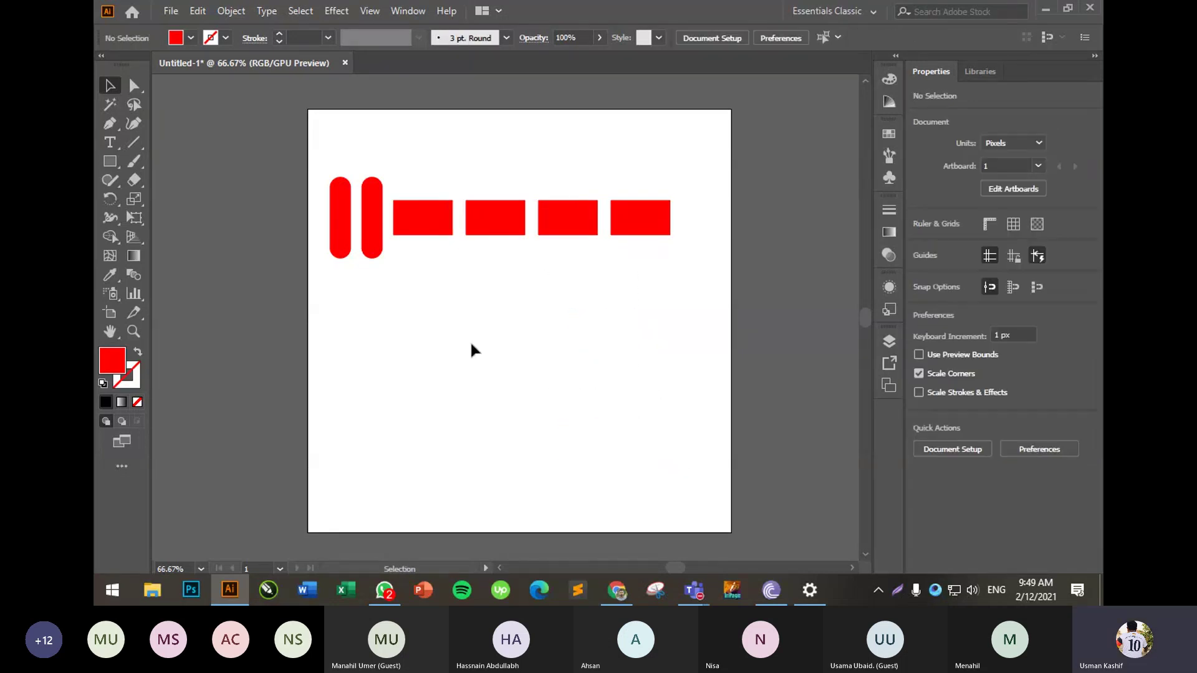
# - Duplicate the third wide rectangle just beneath itself, and delete the copy
pyautogui.click(558, 218)
pyautogui.moveTo(580, 227); pyautogui.dragTo(587, 271)
pyautogui.click(669, 322)
pyautogui.click(549, 265)
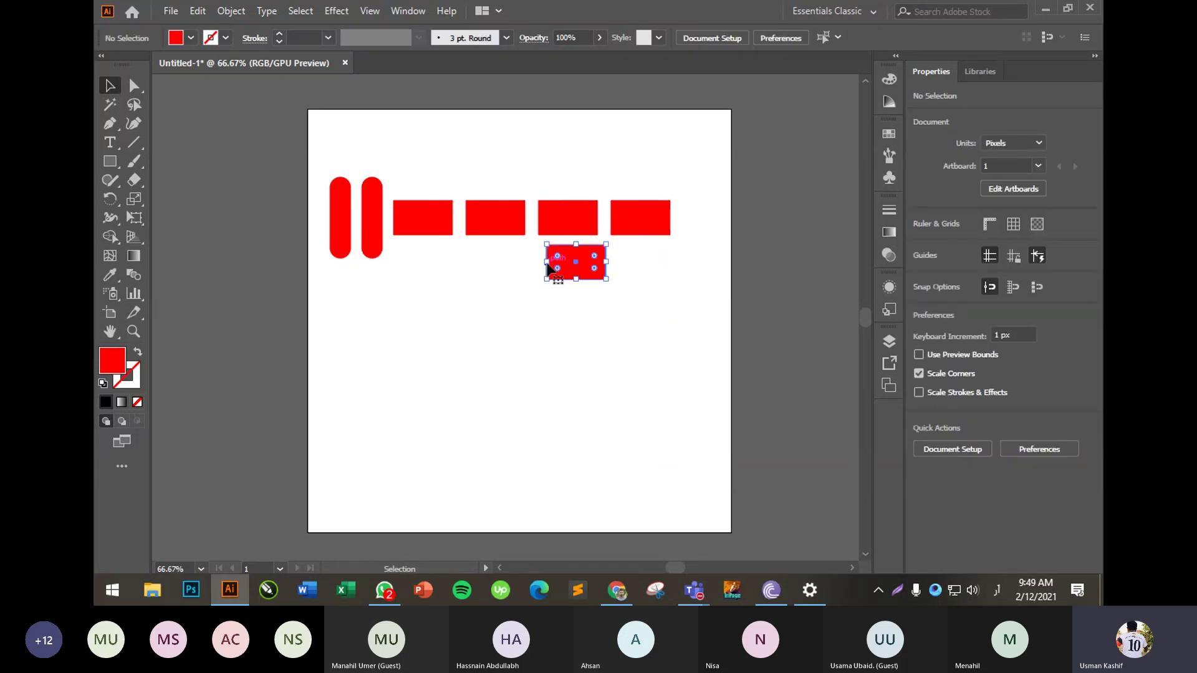
pyautogui.press('Delete')
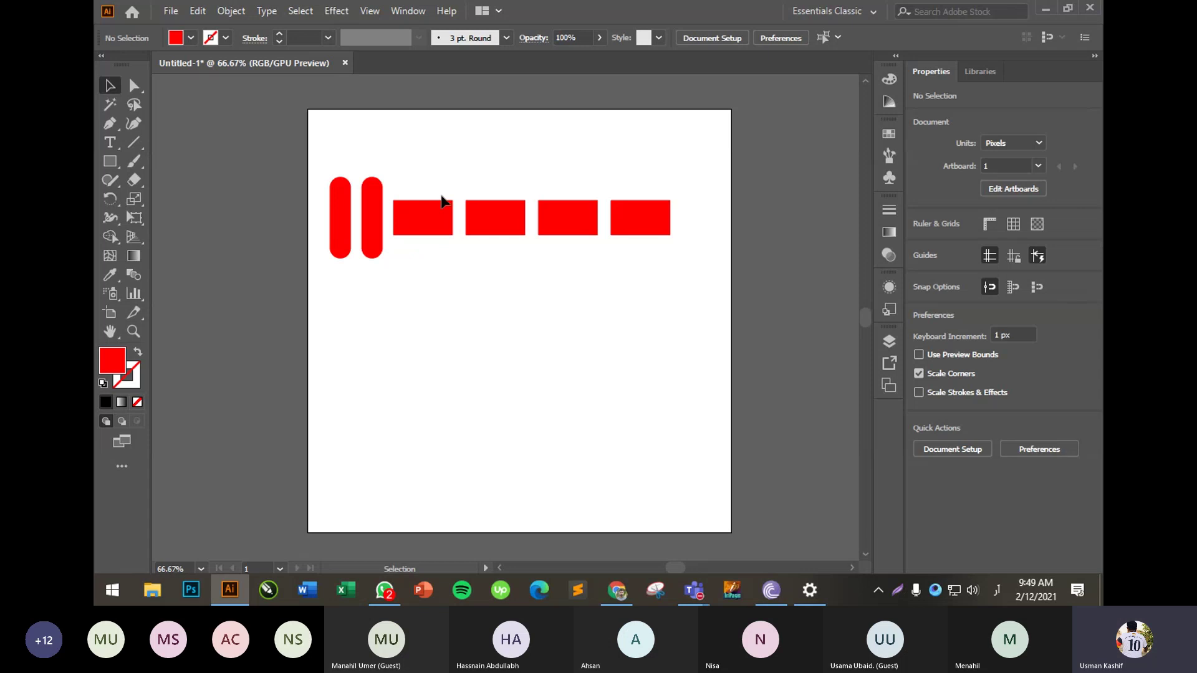
# - Duplicate the second, third and fourth wide rectangles straight down to form a second row, and delete the three copies
pyautogui.click(495, 218)
pyautogui.moveTo(495, 235); pyautogui.dragTo(508, 269)
pyautogui.click(575, 312)
pyautogui.click(549, 298)
pyautogui.moveTo(582, 217); pyautogui.dragTo(585, 276)
pyautogui.click(685, 271)
pyautogui.moveTo(628, 232); pyautogui.dragTo(632, 285)
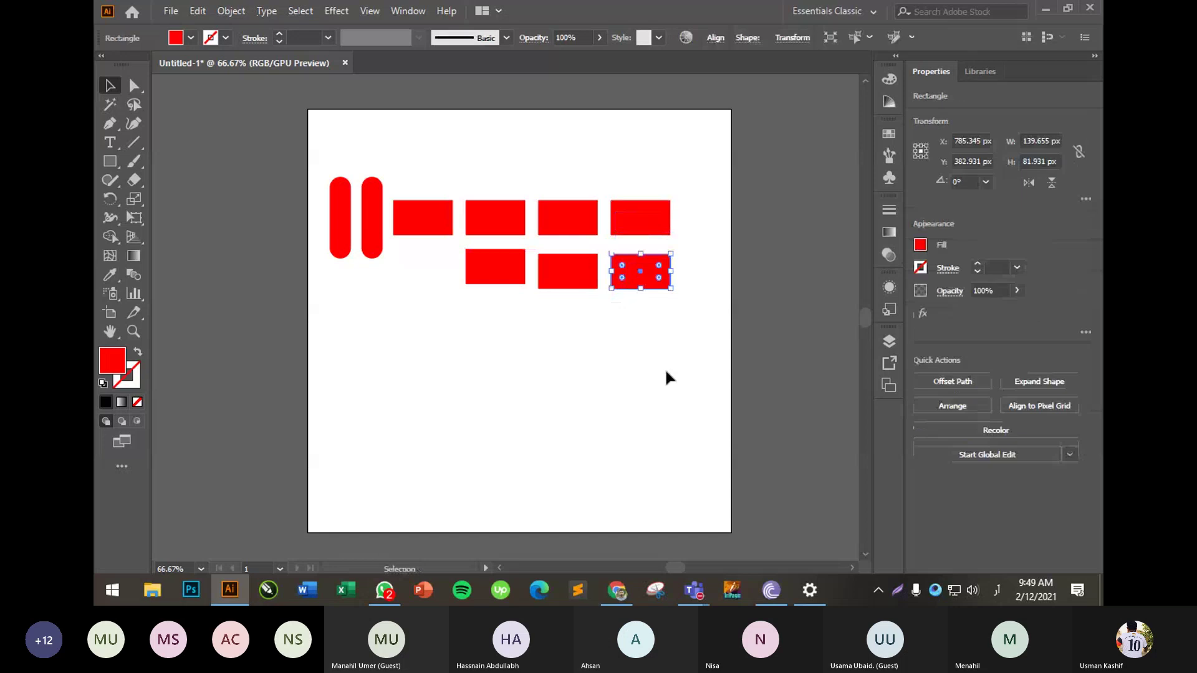
pyautogui.click(664, 372)
pyautogui.moveTo(435, 259); pyautogui.dragTo(682, 371)
pyautogui.press('Delete')
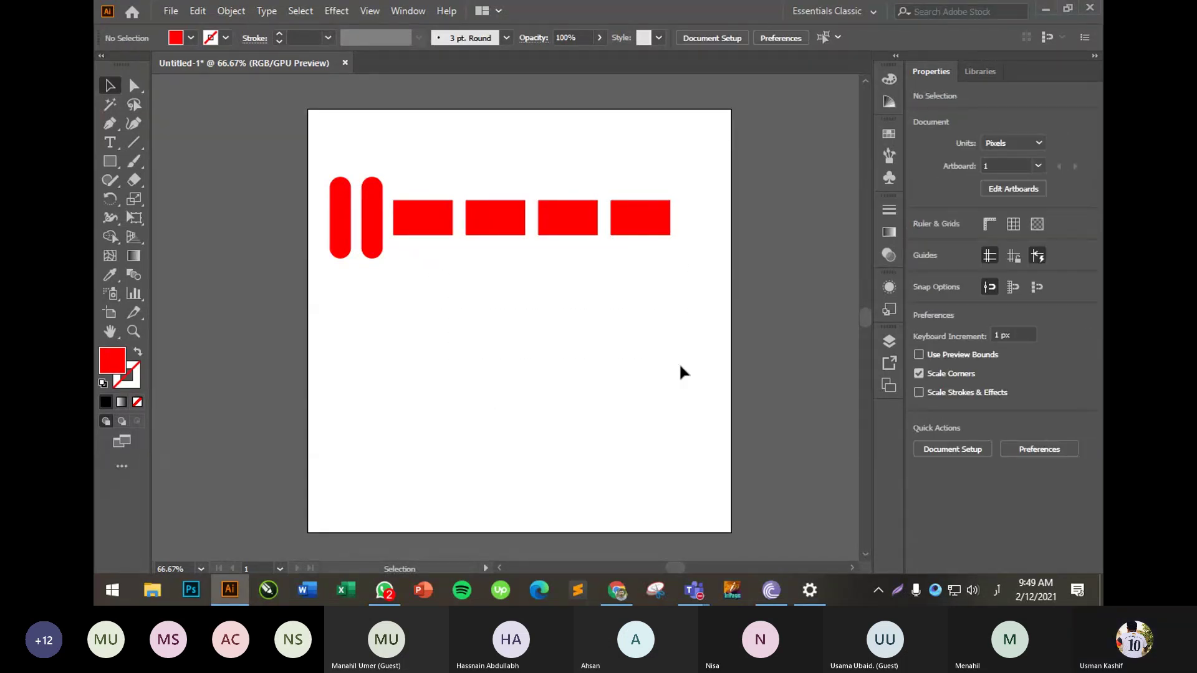
# - Select the two pill shapes and four wide rectangles together, and delete them all from the artboard
pyautogui.moveTo(321, 147); pyautogui.dragTo(702, 367)
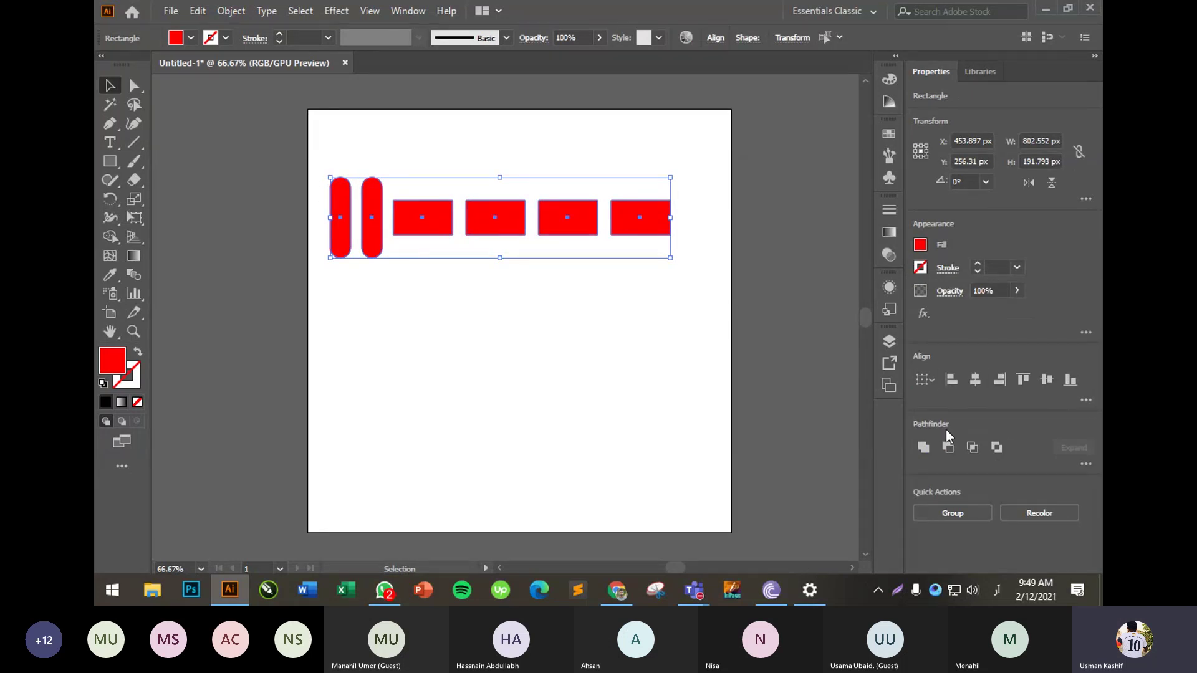
pyautogui.click(606, 311)
pyautogui.moveTo(318, 165); pyautogui.dragTo(692, 304)
pyautogui.scroll(1, 793, 288)
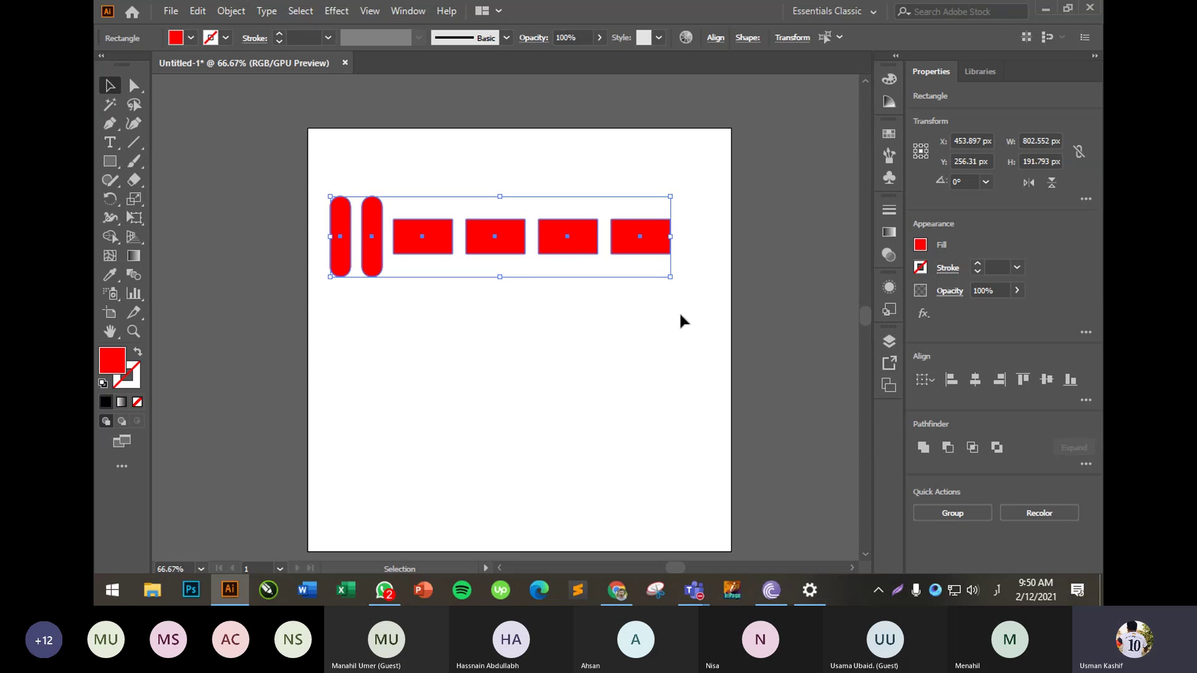
pyautogui.click(516, 355)
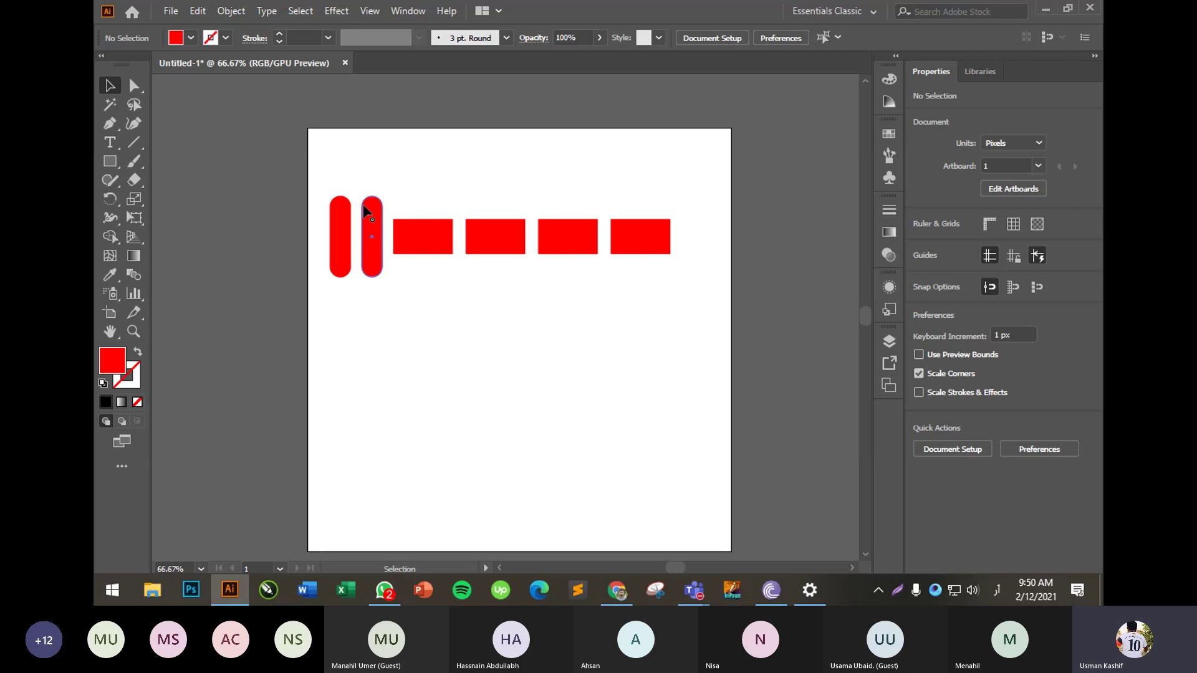
pyautogui.moveTo(314, 165); pyautogui.dragTo(693, 307)
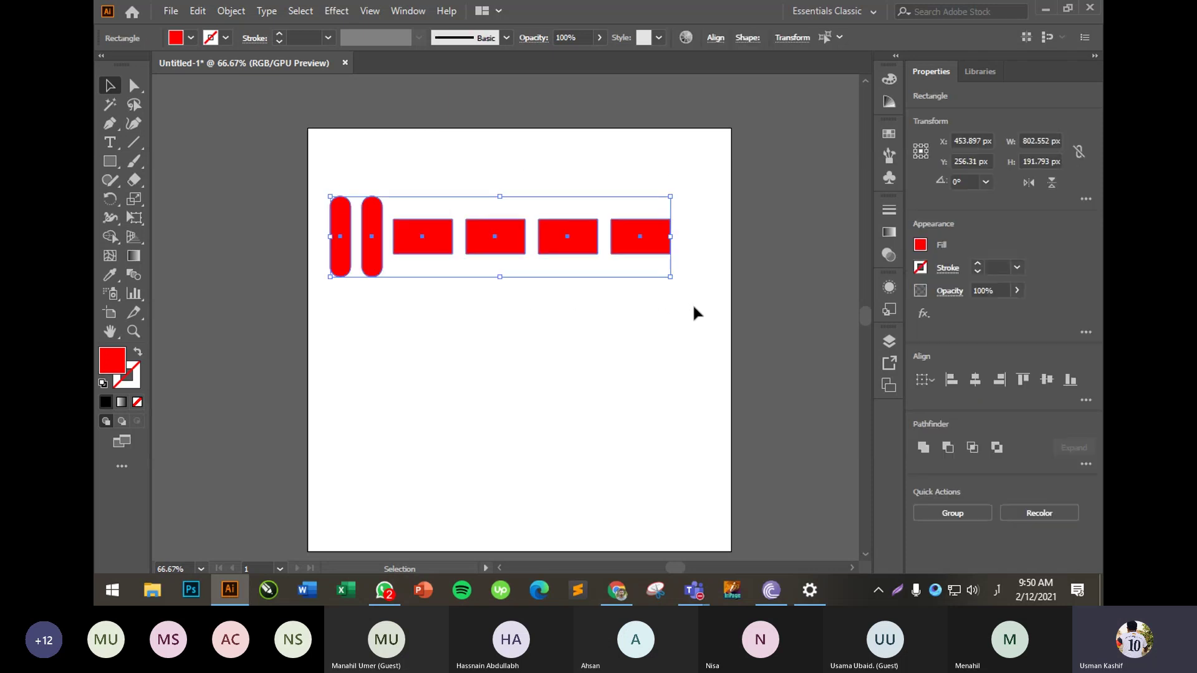
pyautogui.press('Delete')
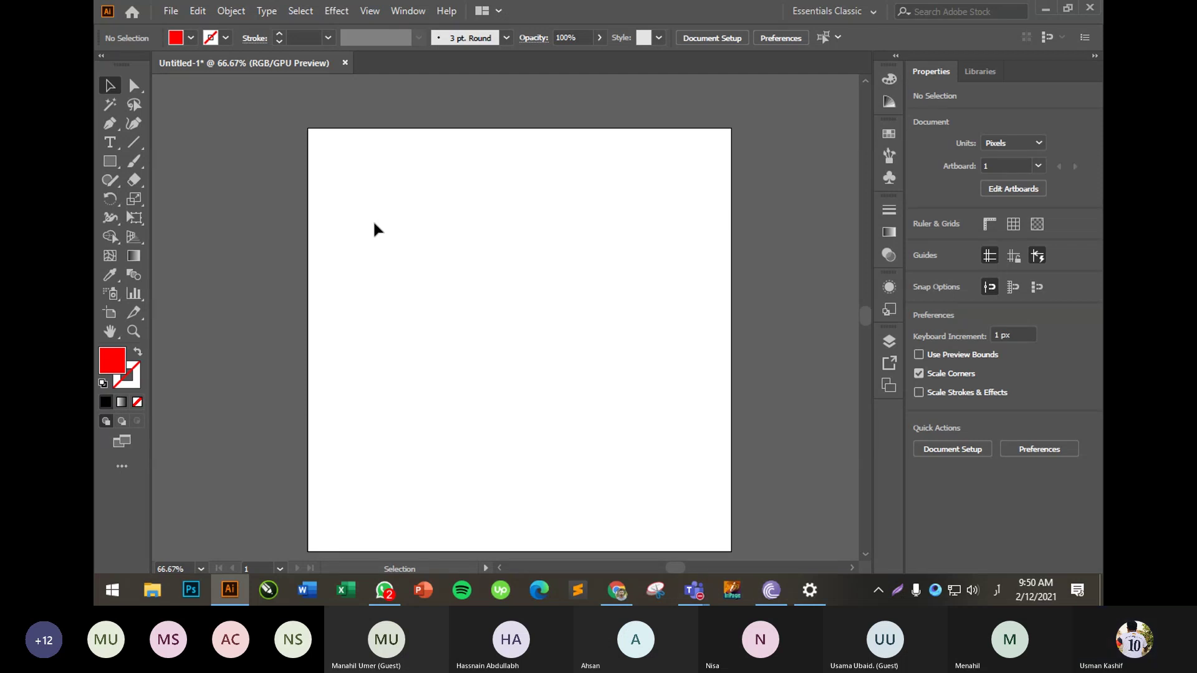
# - Switch the keyboard input language to English and activate the Direct Selection tool
pyautogui.click(994, 589)
pyautogui.click(972, 455)
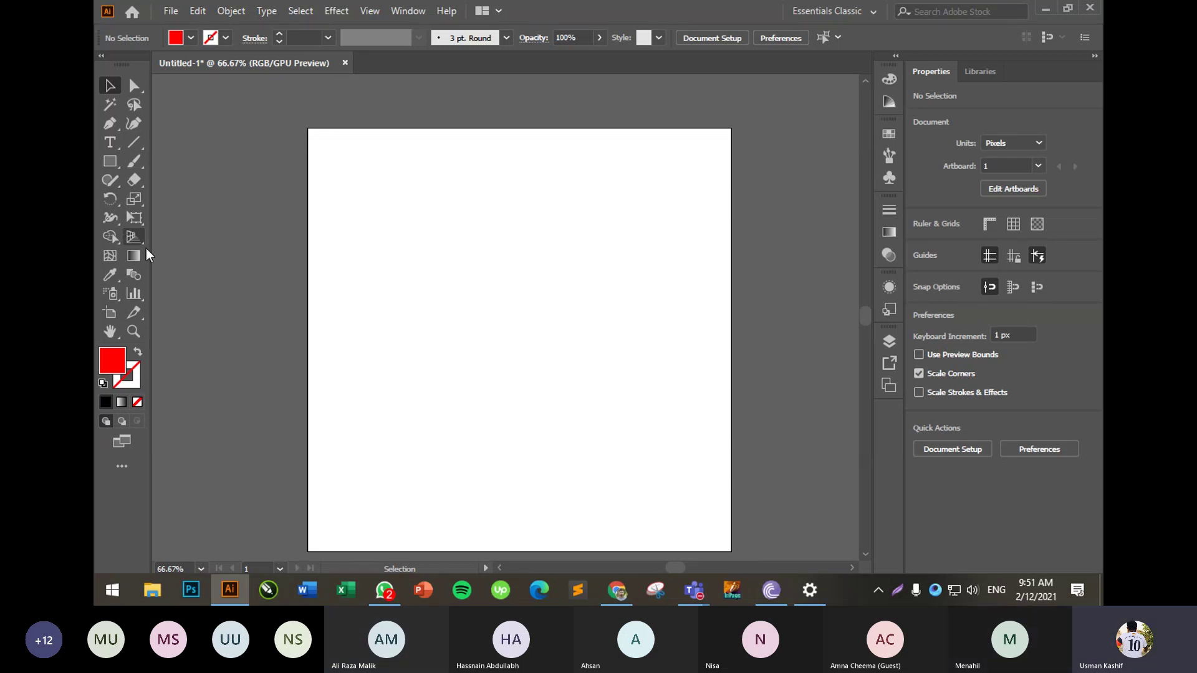
pyautogui.click(134, 87)
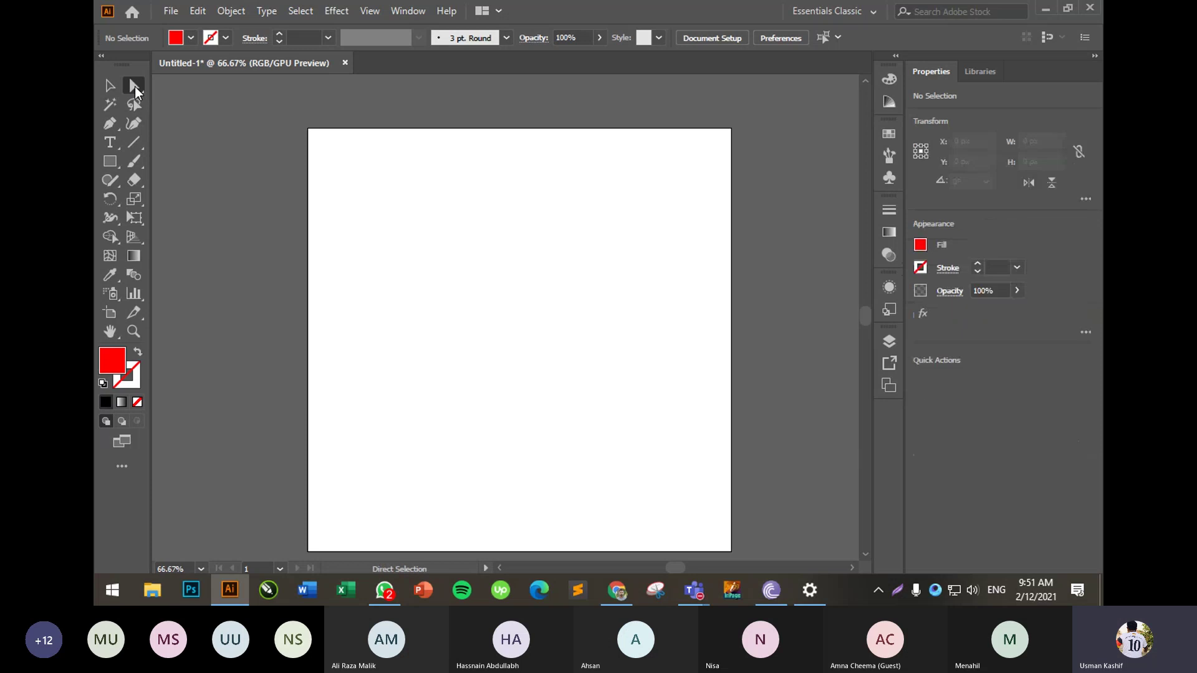
# - Draw a red square about 405 x 405 px in the upper-middle part of the artboard and deselect it
pyautogui.click(135, 88)
pyautogui.click(110, 85)
pyautogui.click(110, 160)
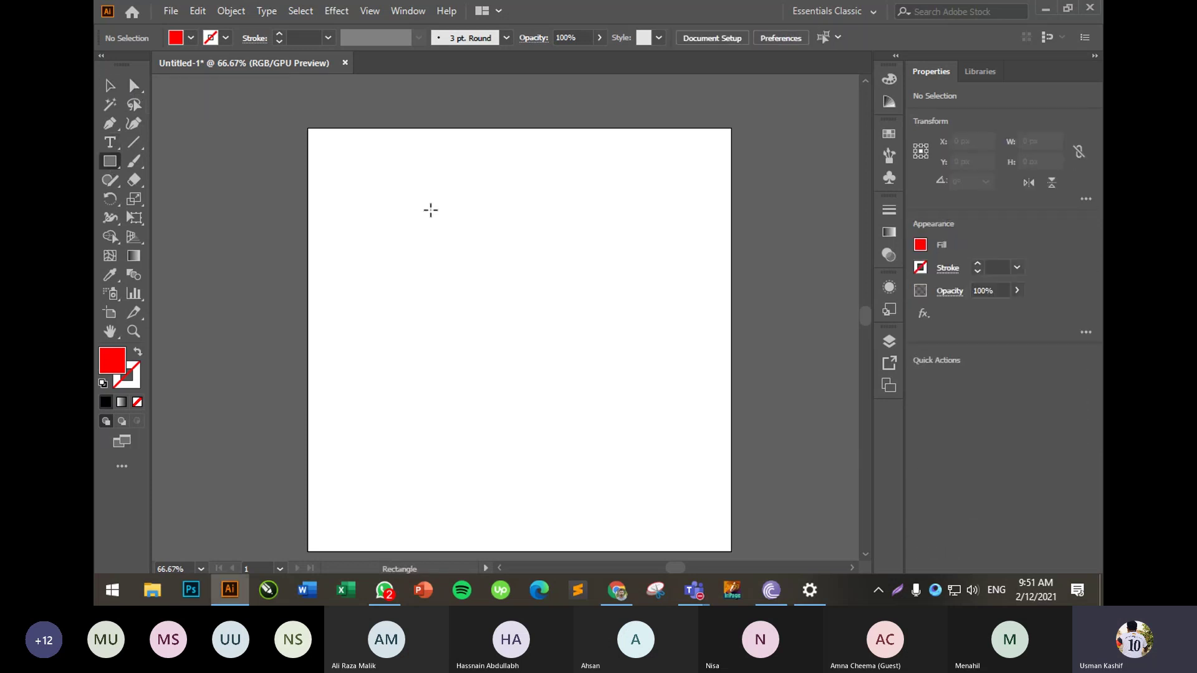
pyautogui.moveTo(403, 203); pyautogui.dragTo(574, 374)
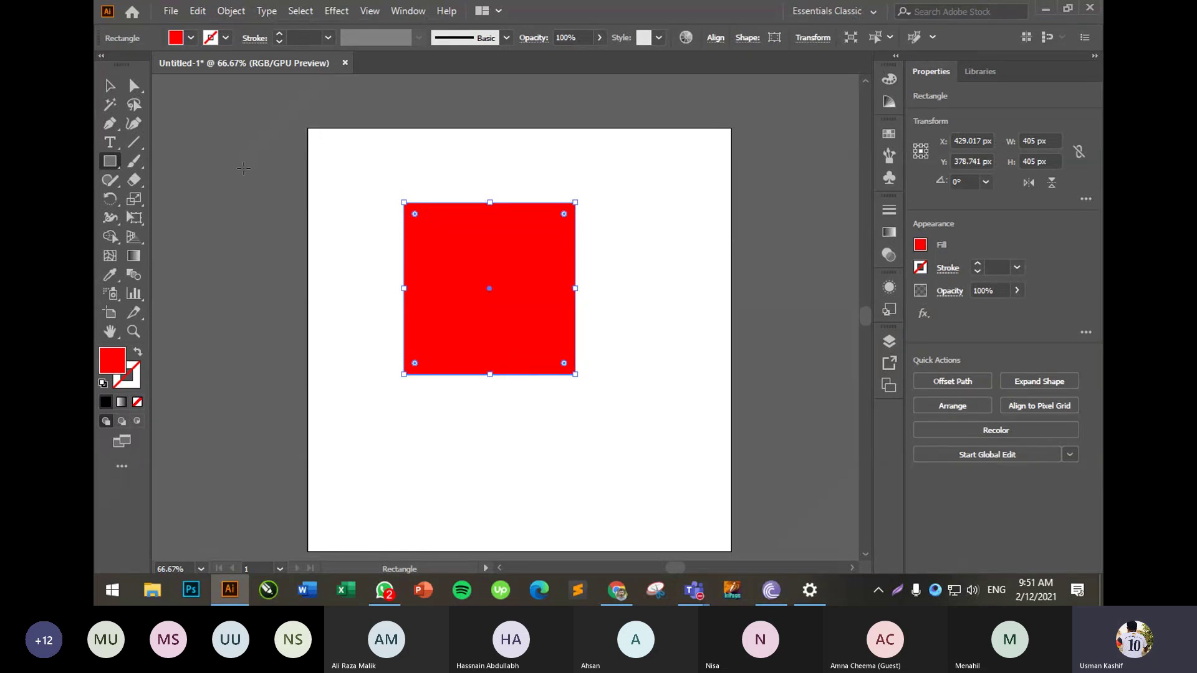
pyautogui.press('v')
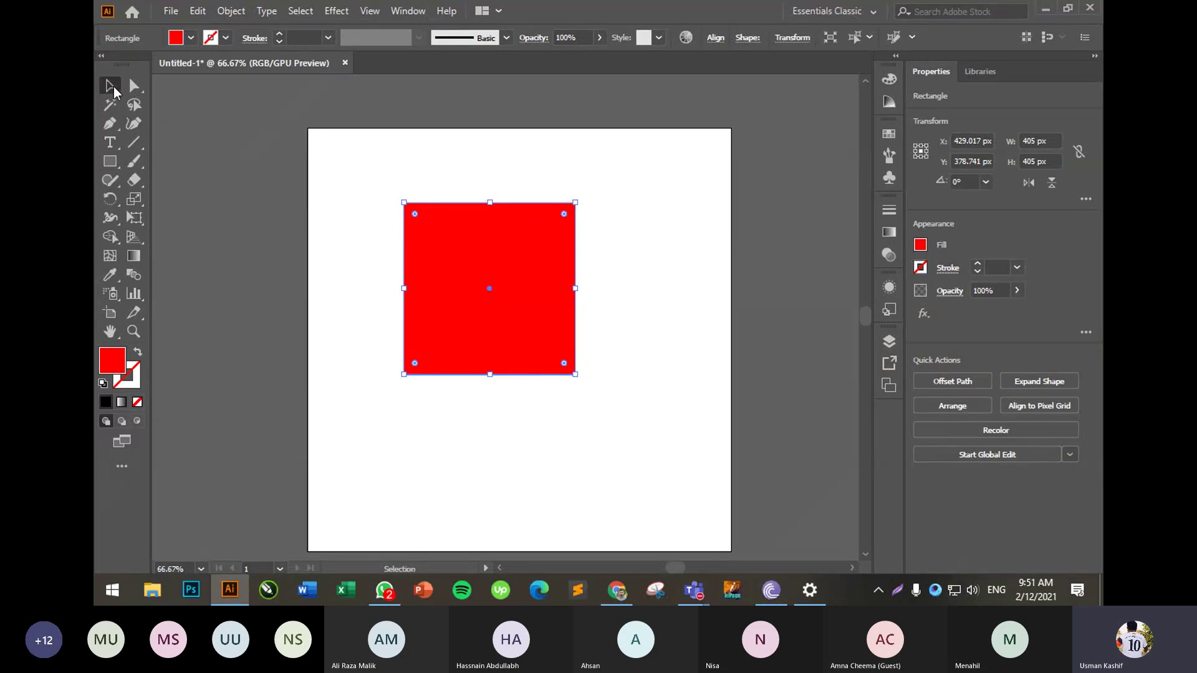
pyautogui.click(380, 430)
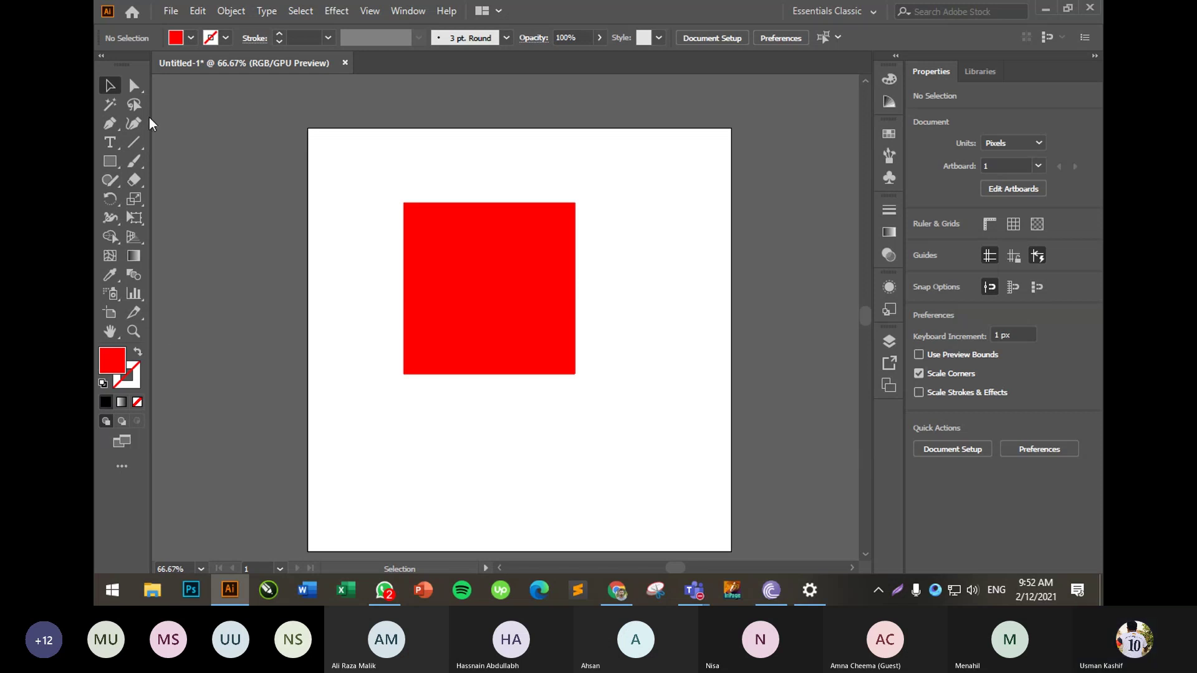
# - Use Direct Selection to select the square's upper-right anchor, its lower-right anchor, and finally all four anchors together
pyautogui.click(140, 92)
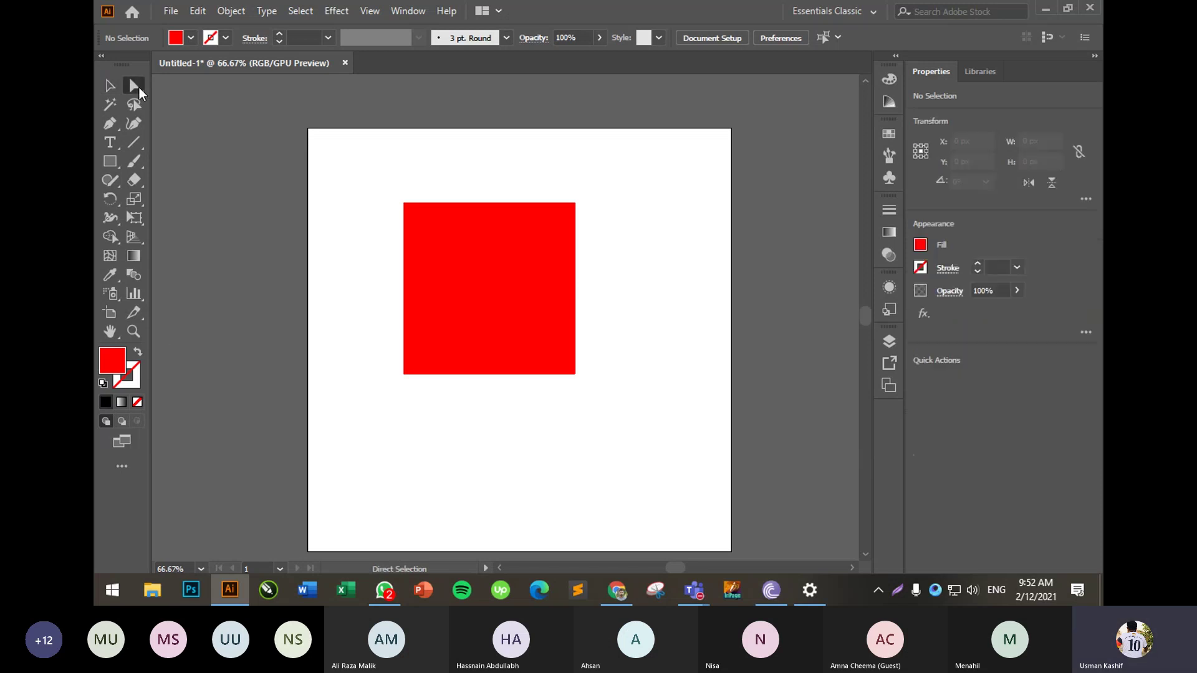
pyautogui.click(574, 203)
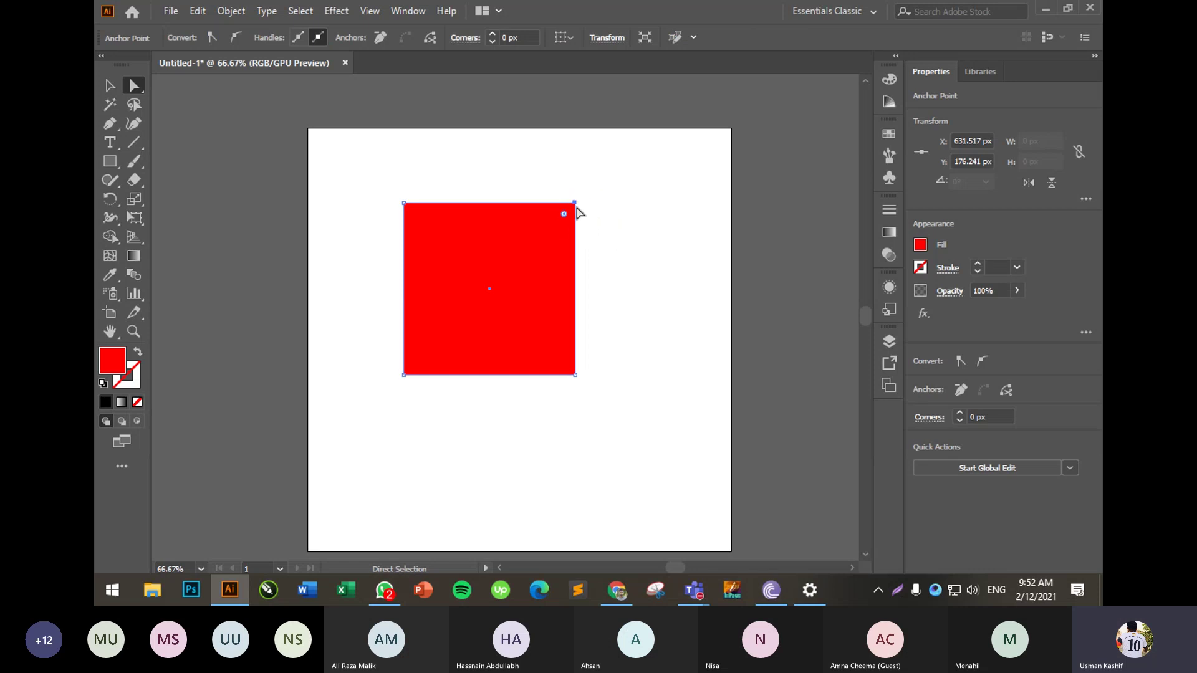
pyautogui.click(574, 376)
pyautogui.moveTo(363, 175); pyautogui.dragTo(596, 419)
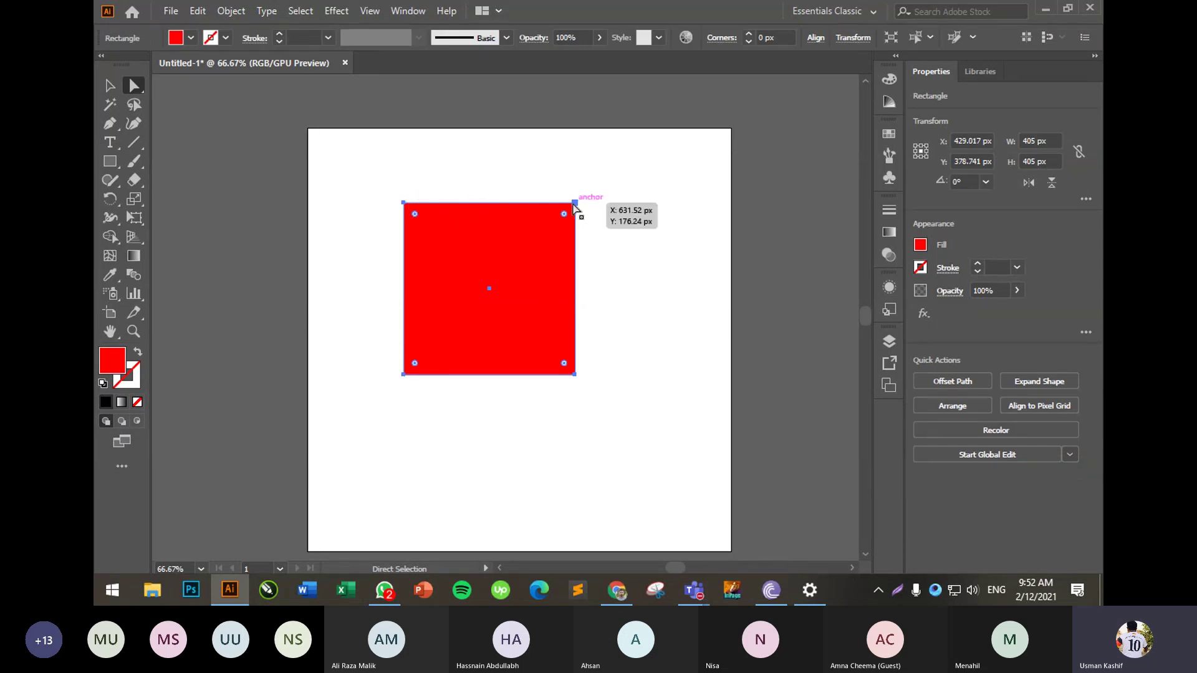
# - Move the whole square around the artboard by its fill and anchors to about X 448, Y 396 px, and deselect it
pyautogui.moveTo(507, 277); pyautogui.dragTo(519, 254)
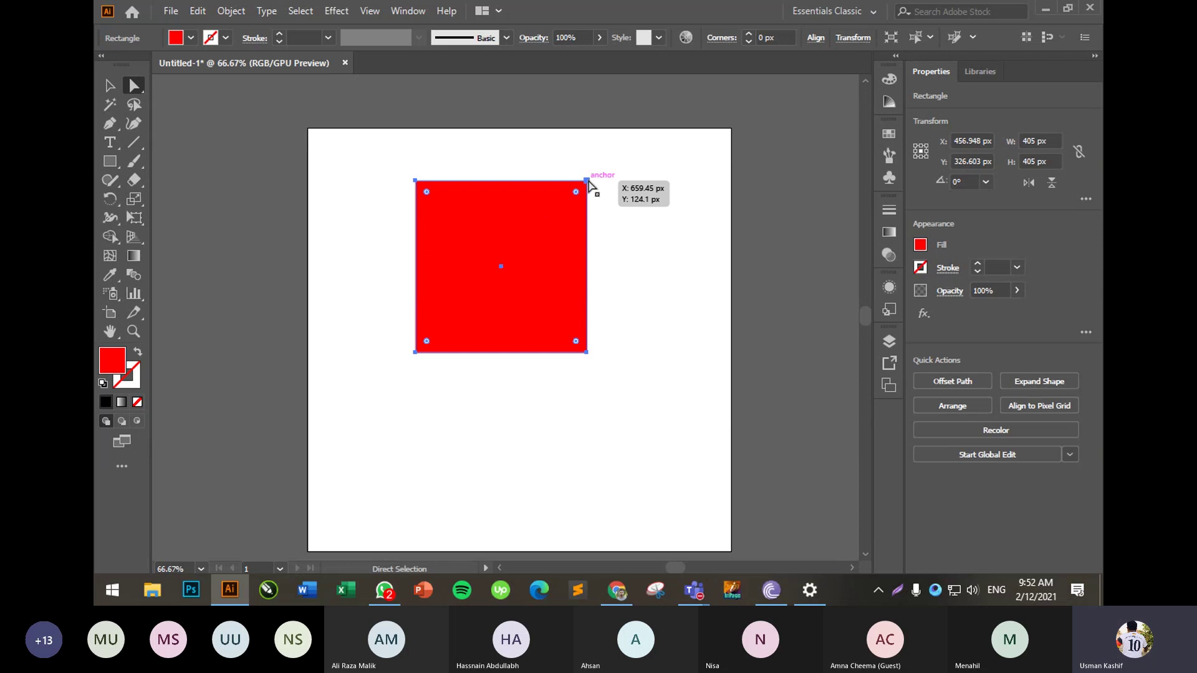
pyautogui.moveTo(588, 180); pyautogui.dragTo(596, 163)
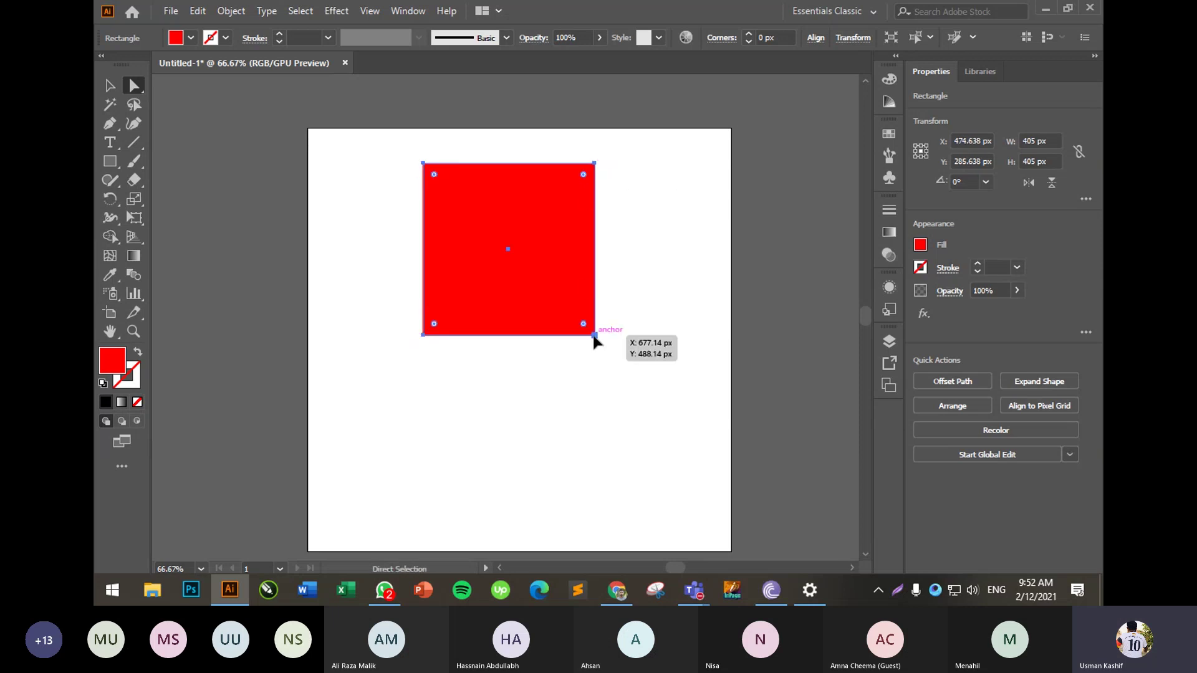
pyautogui.moveTo(594, 336); pyautogui.dragTo(593, 377)
pyautogui.moveTo(423, 378); pyautogui.dragTo(409, 385)
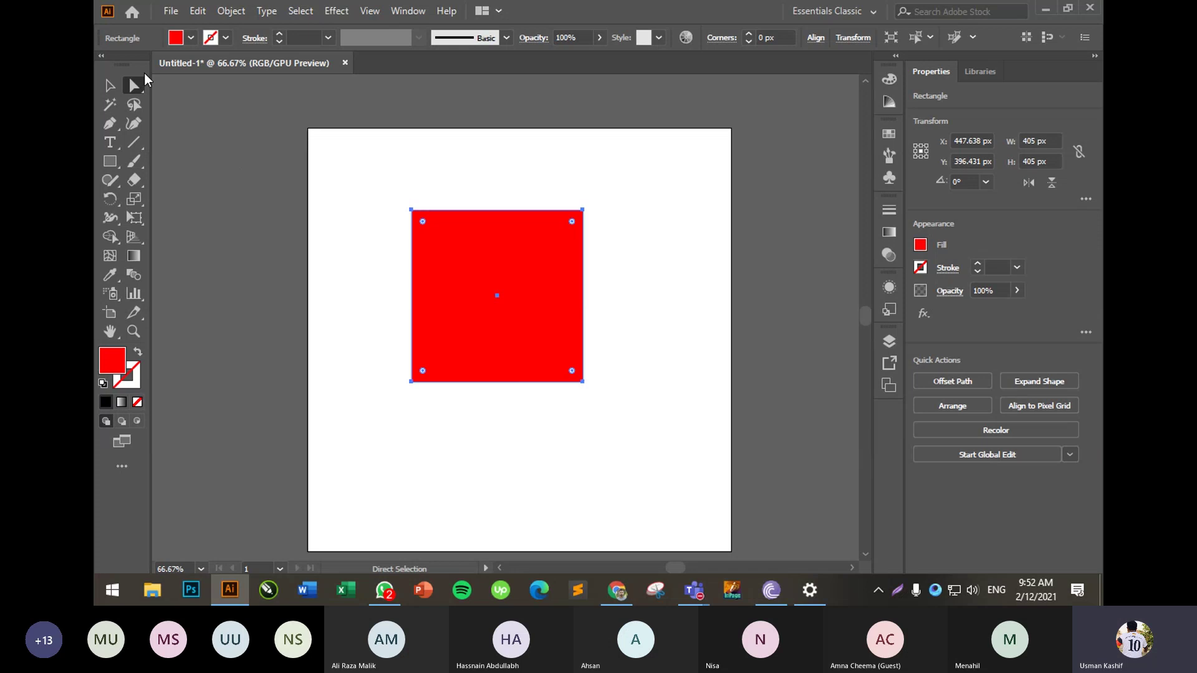
pyautogui.click(614, 236)
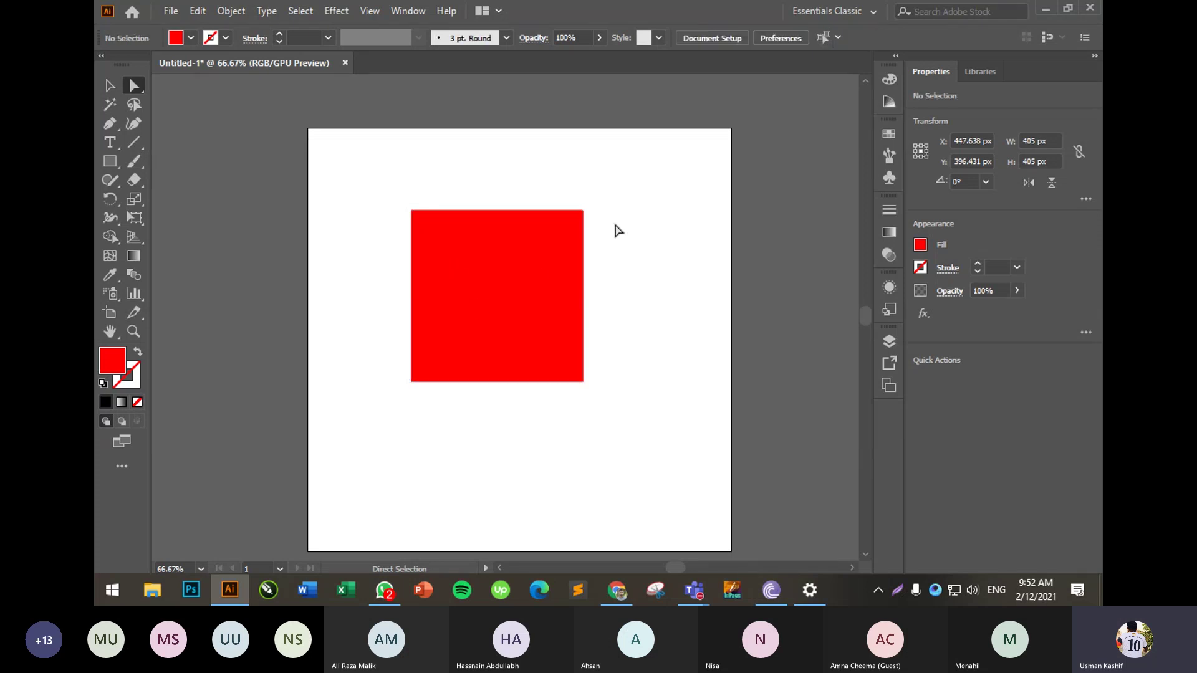
# - Select the entire square instead of its upper-right anchor and move it to about X 430, Y 444 px
pyautogui.click(581, 212)
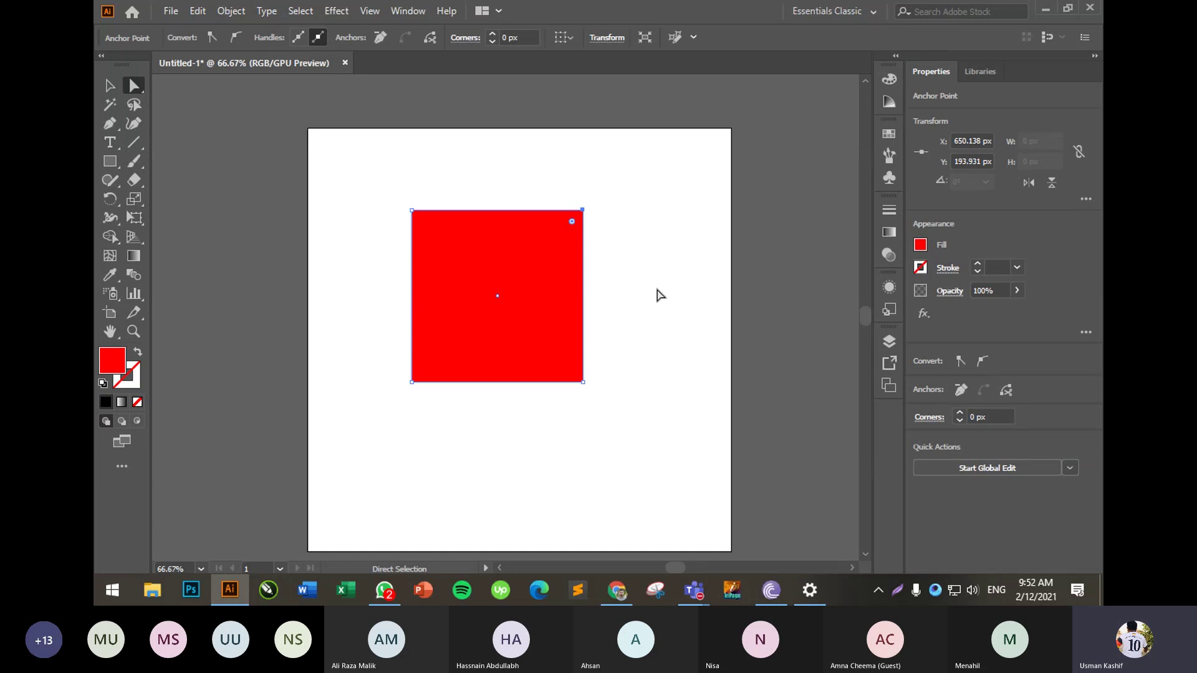
pyautogui.rightClick(591, 283)
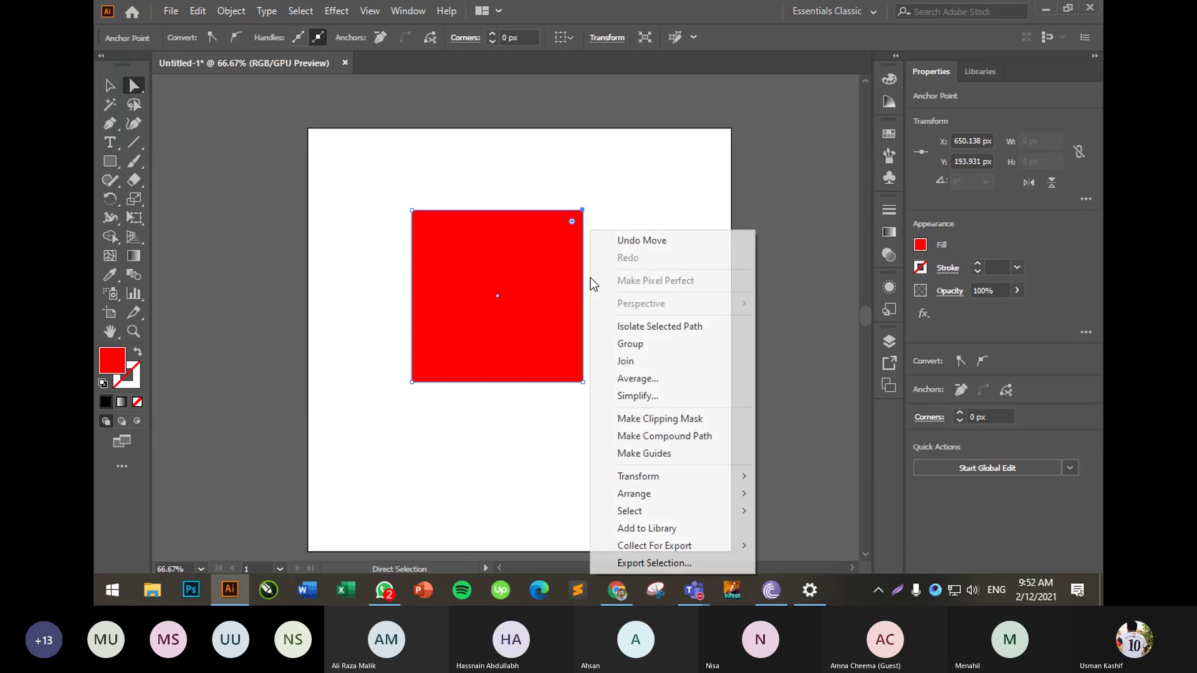
pyautogui.click(521, 290)
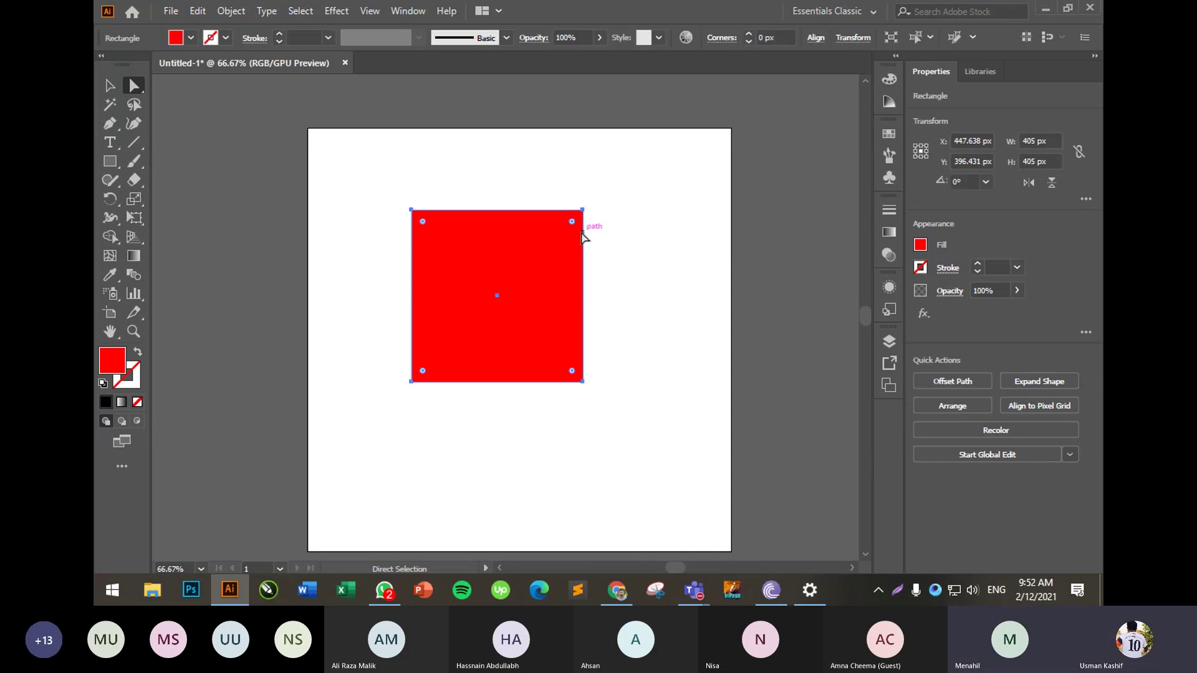
pyautogui.moveTo(583, 212); pyautogui.dragTo(595, 186)
pyautogui.moveTo(580, 230); pyautogui.dragTo(565, 255)
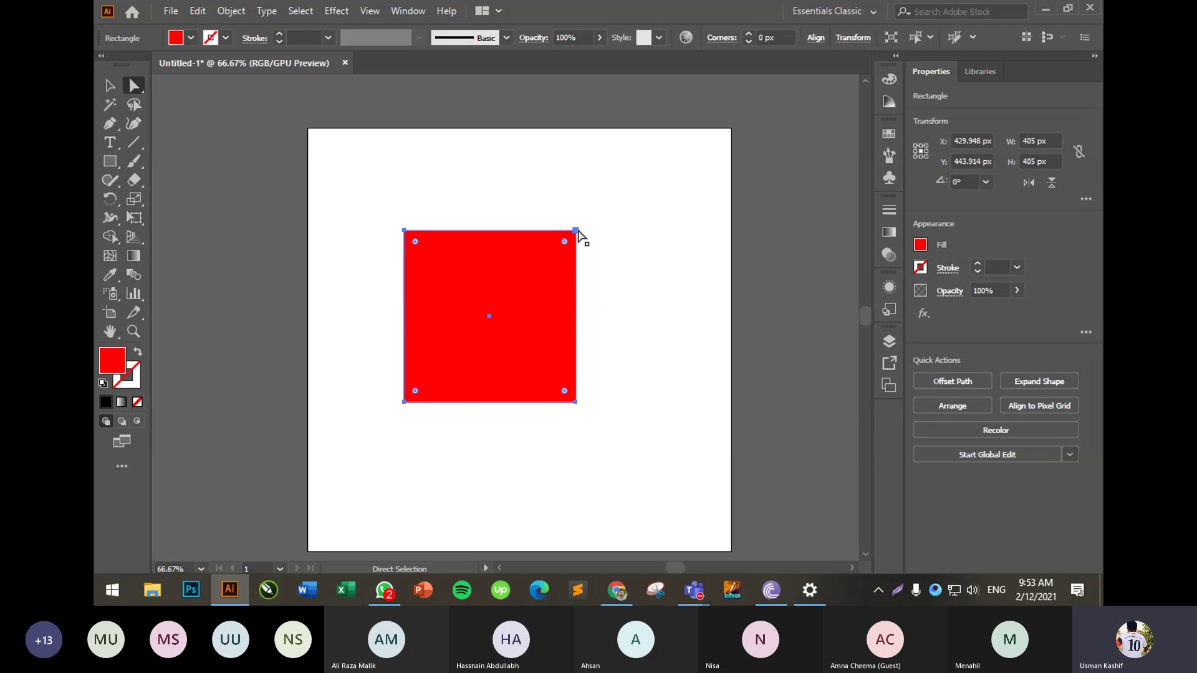
pyautogui.click(606, 310)
# - Stretch the square's upper-right anchor outward on its own, and undo the distortion
pyautogui.click(575, 231)
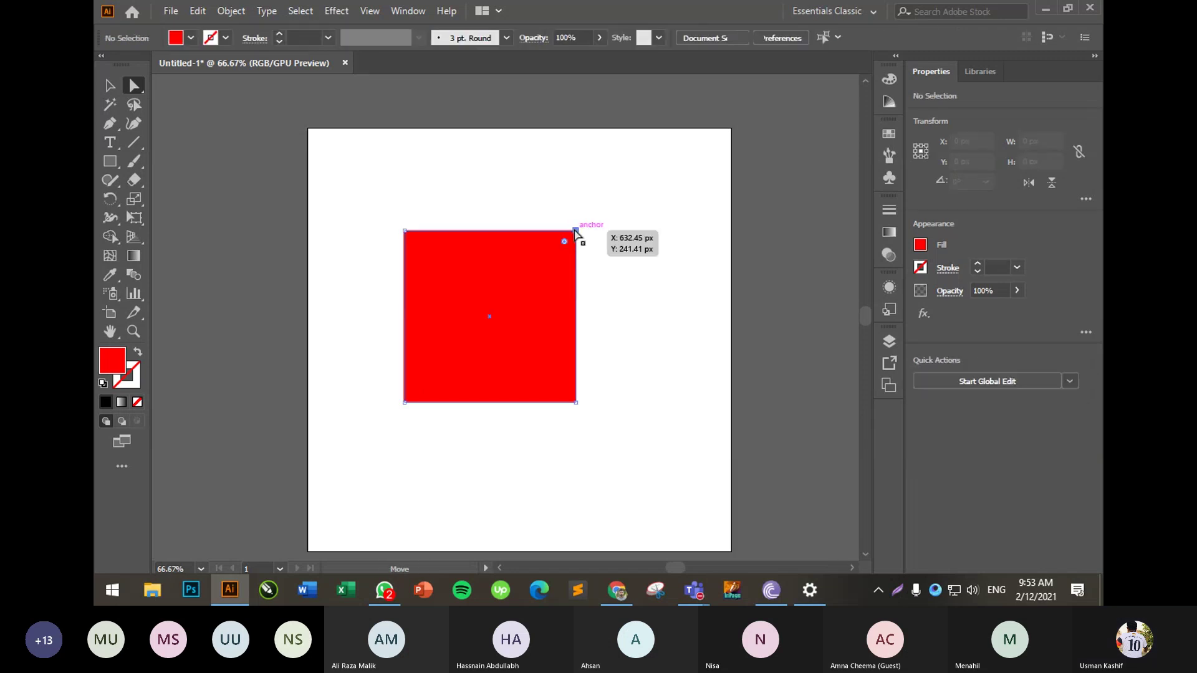
pyautogui.moveTo(575, 232); pyautogui.dragTo(627, 150)
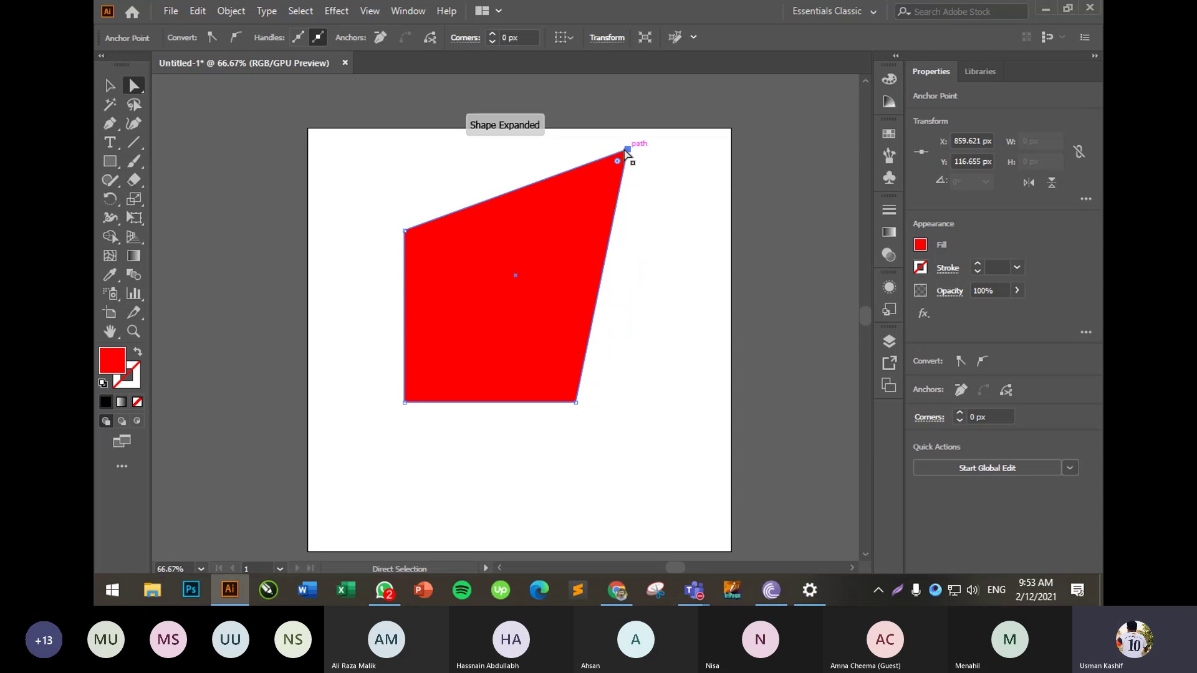
pyautogui.click(593, 215)
pyautogui.hotkey('ctrl', 'z')
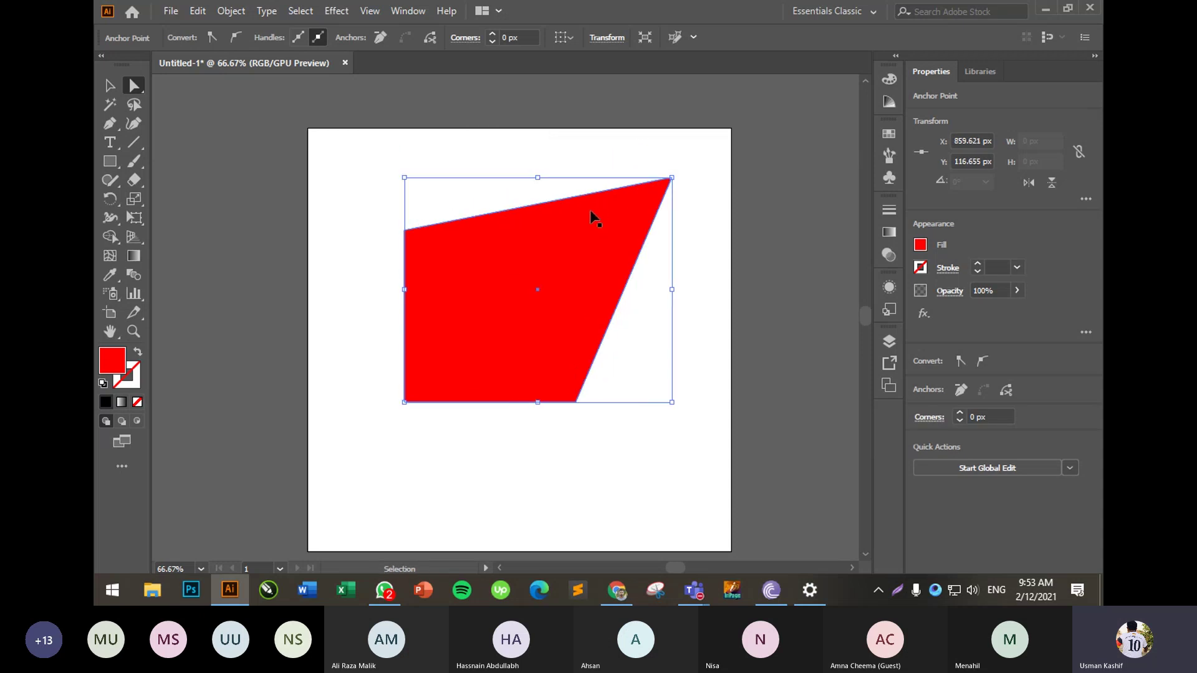
pyautogui.hotkey('ctrl', 'z')
pyautogui.hotkey('ctrl', 'z')
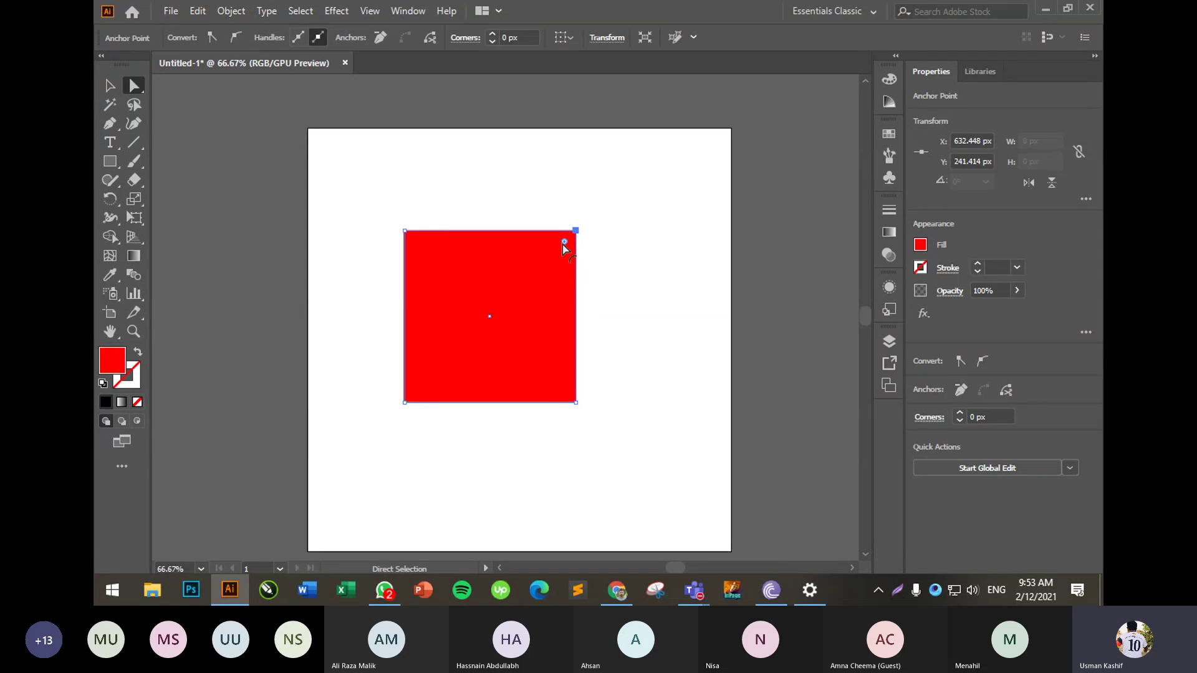
# - Round the square's upper-right and lower-left corners individually to form a leaf shape
pyautogui.moveTo(563, 244); pyautogui.dragTo(450, 357)
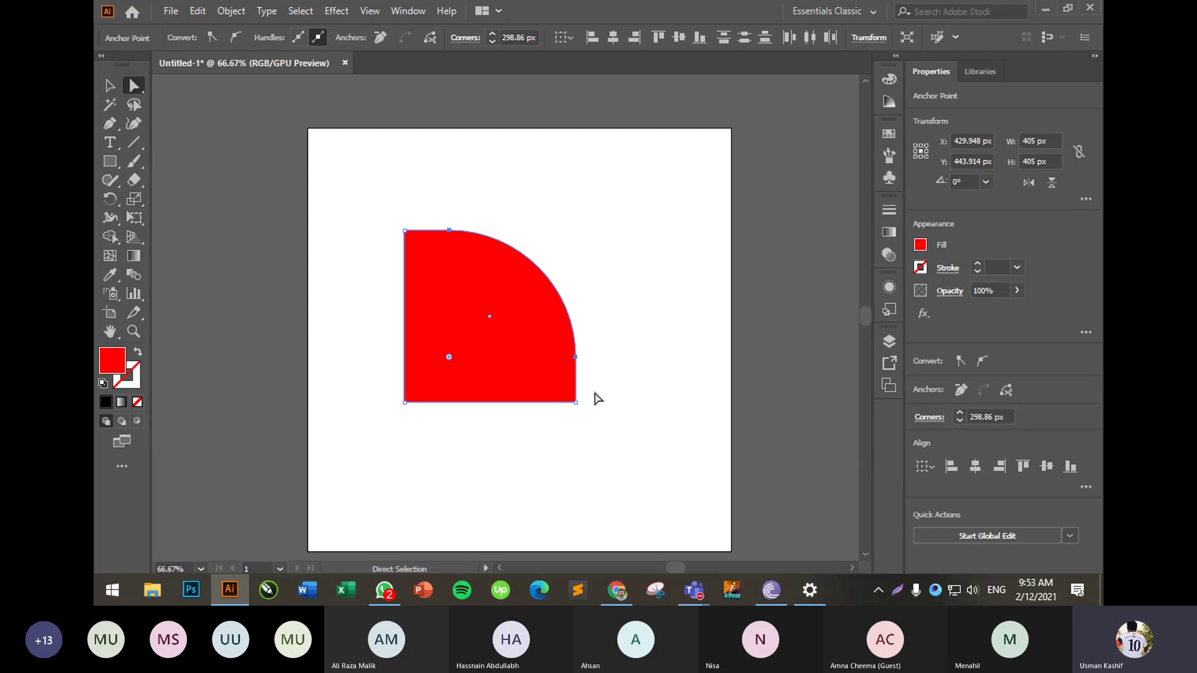
pyautogui.moveTo(450, 358); pyautogui.dragTo(477, 328)
pyautogui.click(359, 184)
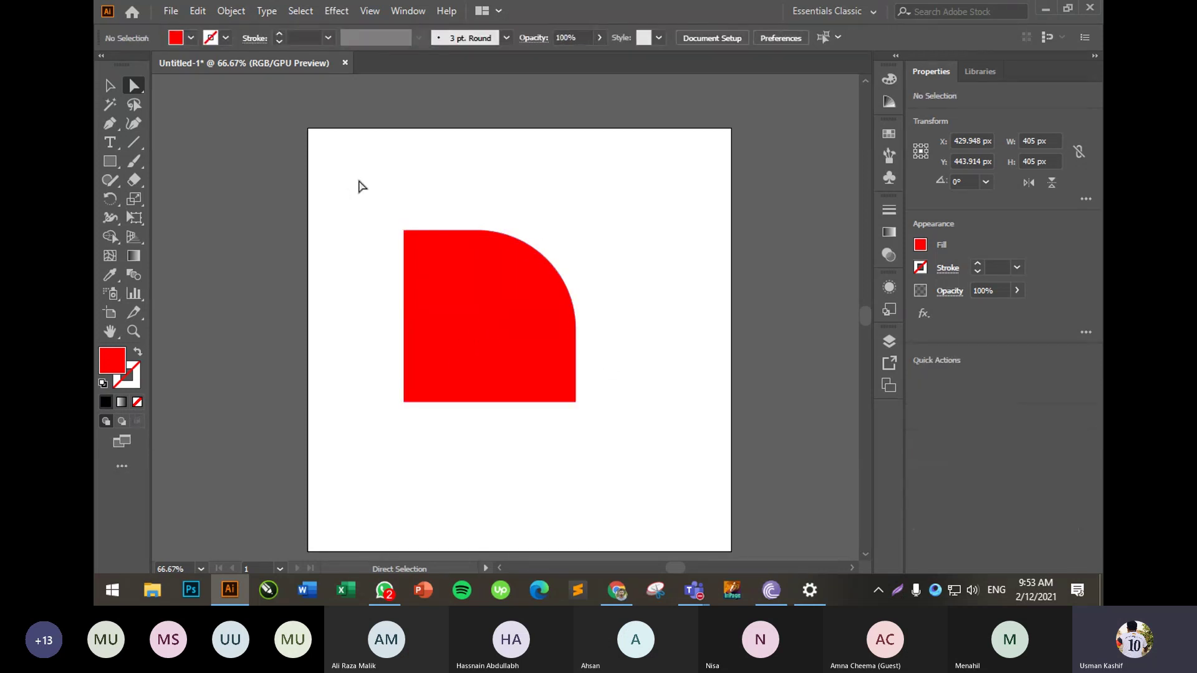
pyautogui.click(405, 401)
pyautogui.moveTo(414, 398); pyautogui.dragTo(515, 333)
pyautogui.click(657, 308)
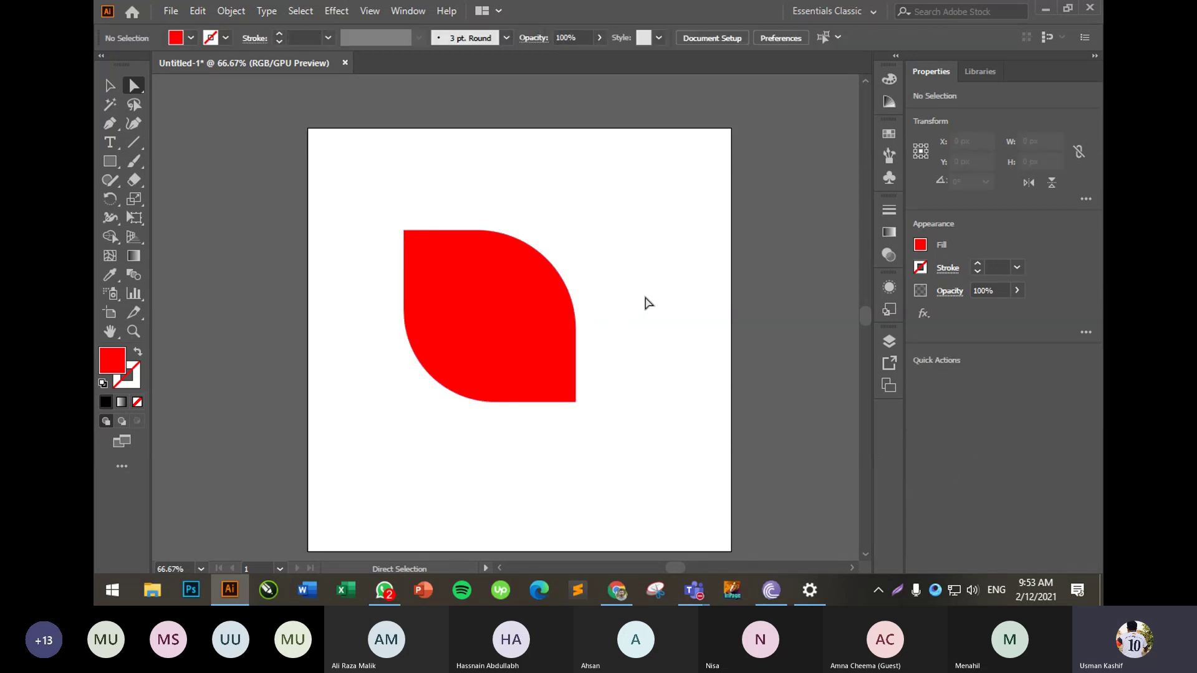
# - Remove the rounding from the upper-right and lower-left corners, and reselect only the upper-right anchor
pyautogui.click(489, 322)
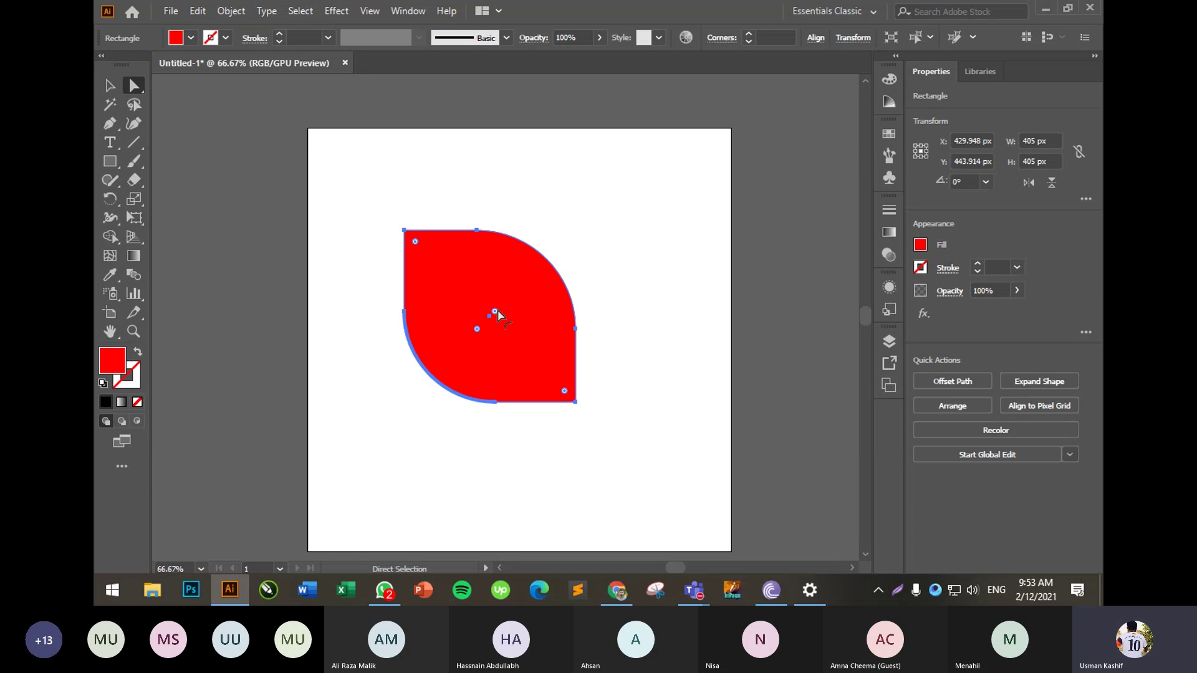
pyautogui.moveTo(495, 311); pyautogui.dragTo(307, 383)
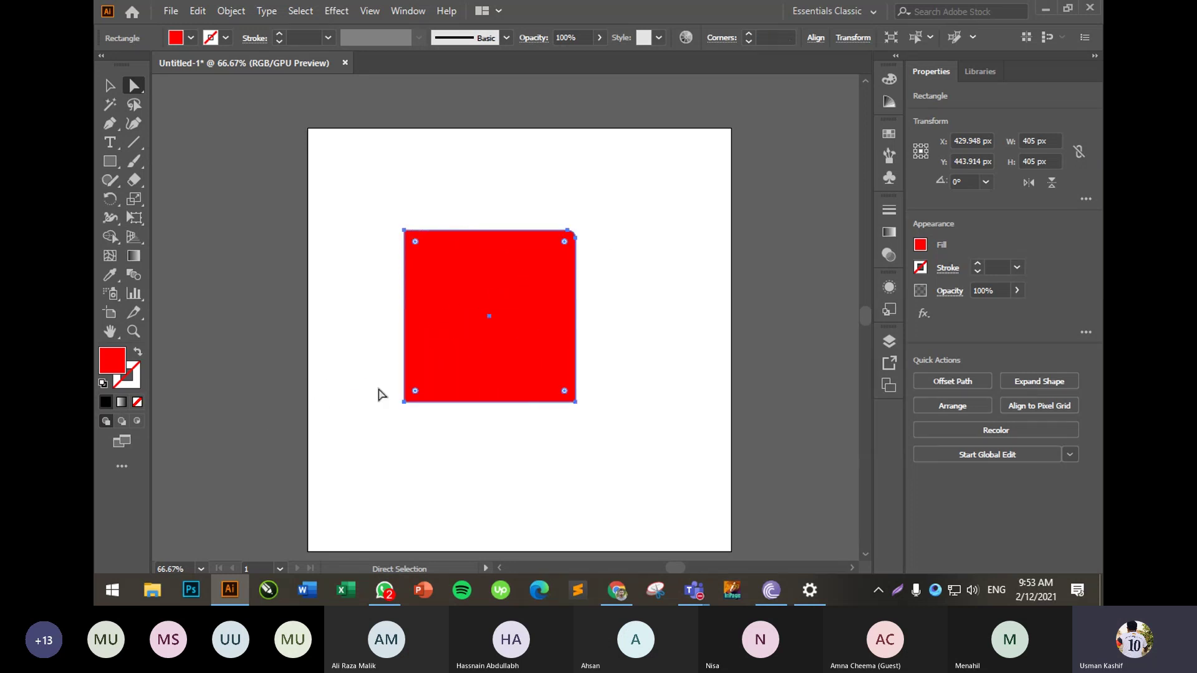
pyautogui.click(578, 256)
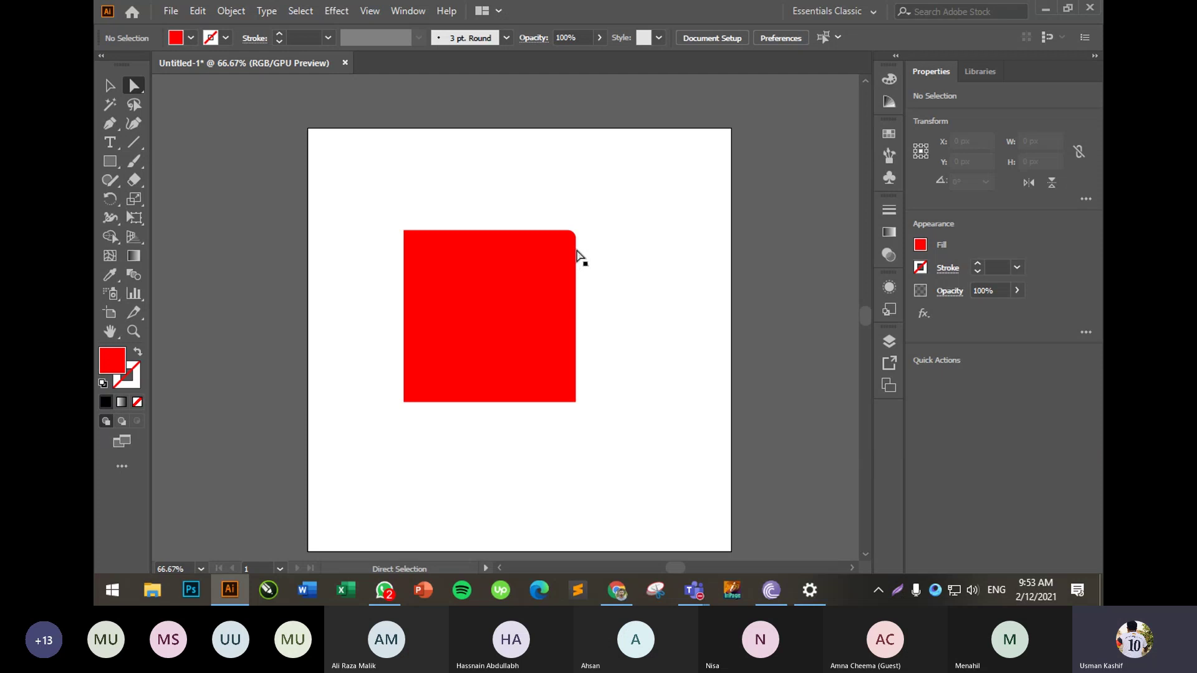
pyautogui.click(578, 256)
pyautogui.moveTo(563, 245); pyautogui.dragTo(615, 233)
pyautogui.click(608, 228)
pyautogui.moveTo(524, 202); pyautogui.dragTo(604, 267)
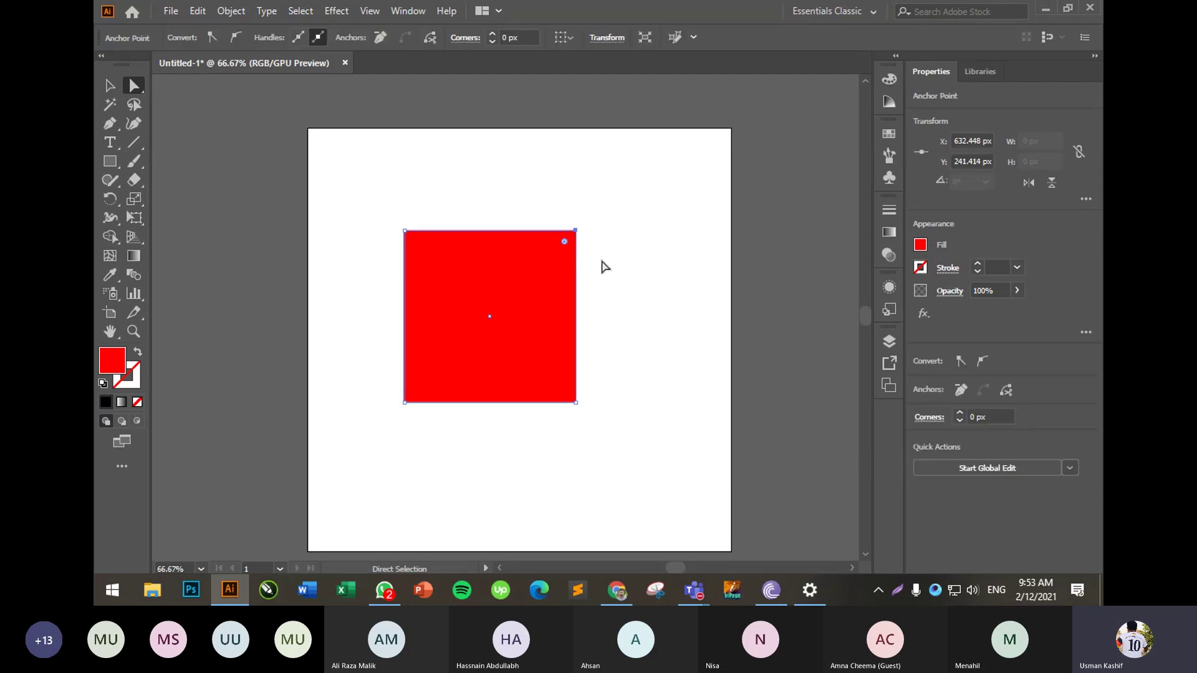
# - Select the square's two right-hand anchors together and round both corners to the maximum radius, forming a D shape
pyautogui.click(595, 255)
pyautogui.moveTo(589, 187); pyautogui.dragTo(549, 438)
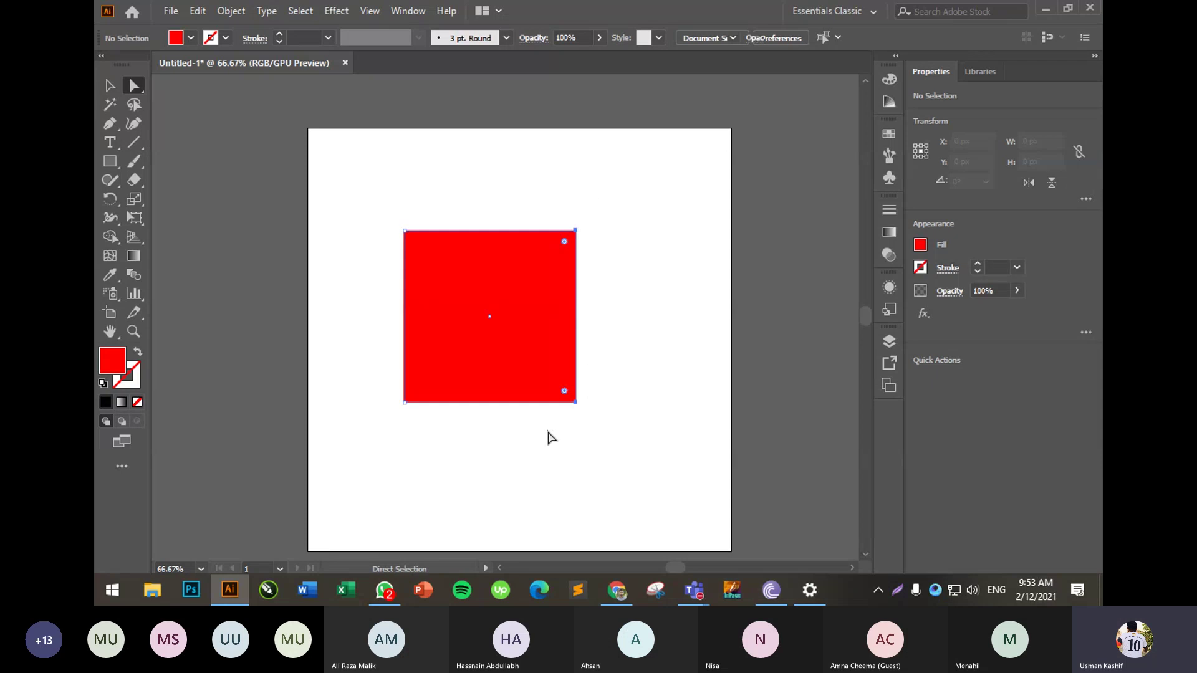
pyautogui.moveTo(564, 391); pyautogui.dragTo(445, 305)
pyautogui.click(625, 317)
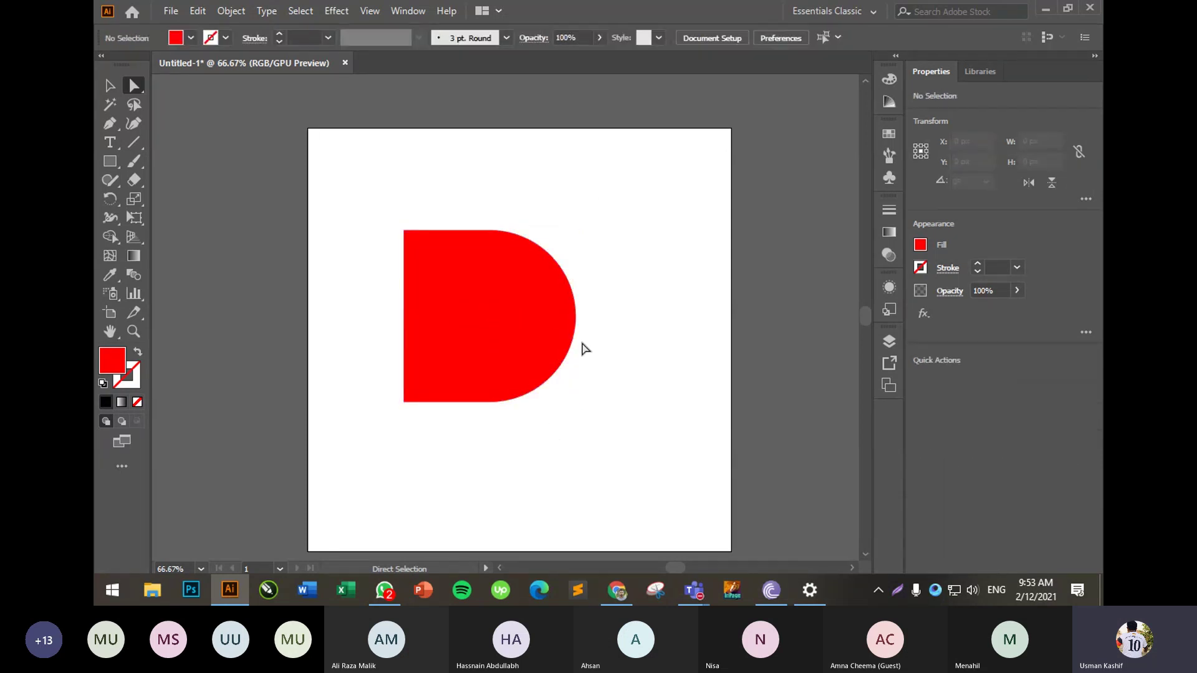
# - Reduce the radius of both rounded right-hand corners to 0 px and deselect the shape
pyautogui.moveTo(609, 257); pyautogui.dragTo(555, 395)
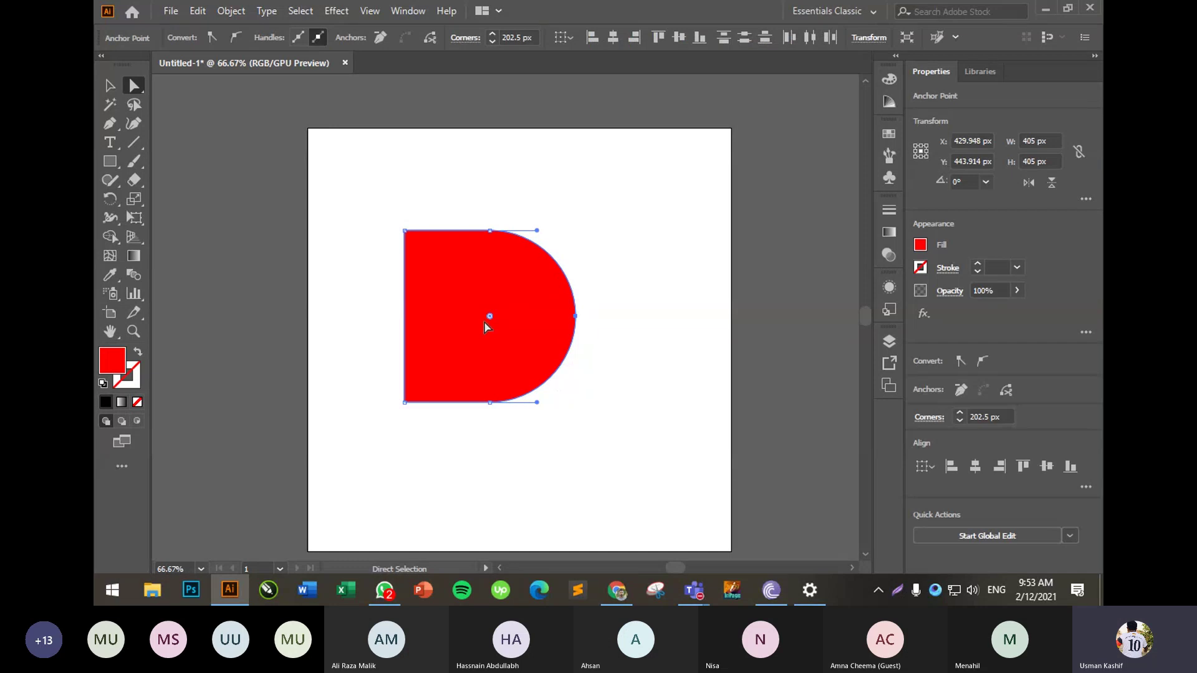
pyautogui.moveTo(485, 322); pyautogui.dragTo(652, 422)
pyautogui.click(646, 313)
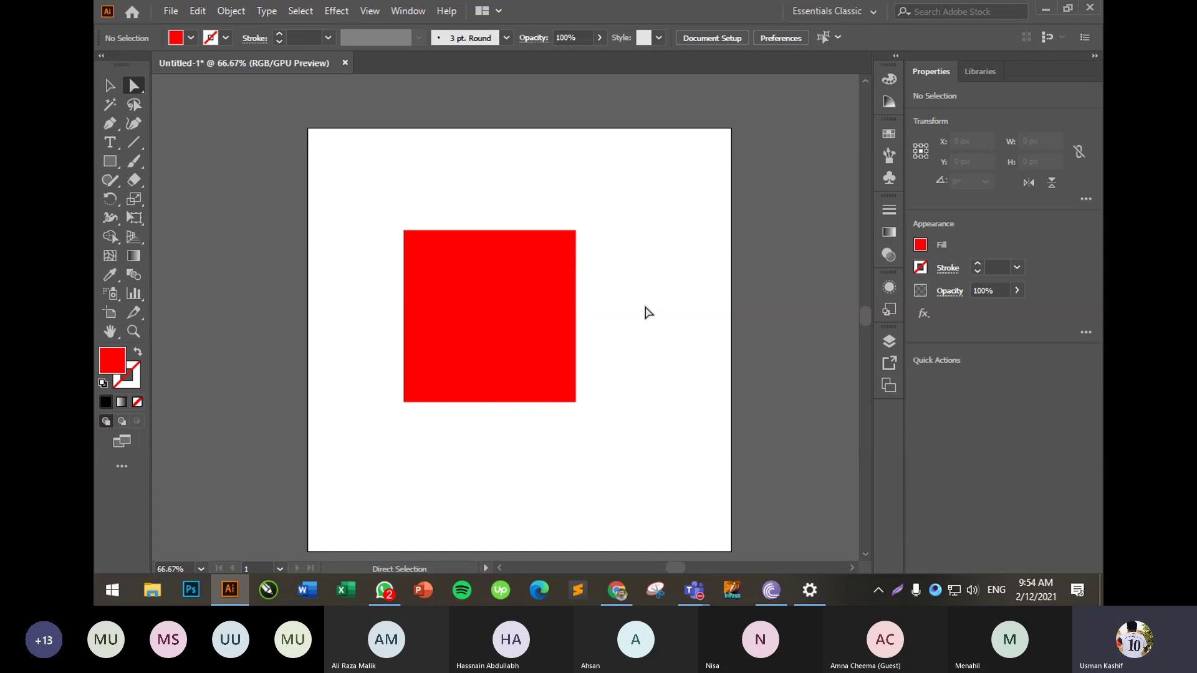
# - Marquee-select only the square's upper-right anchor point
pyautogui.moveTo(597, 216); pyautogui.dragTo(535, 268)
pyautogui.click(599, 208)
pyautogui.moveTo(597, 188); pyautogui.dragTo(542, 251)
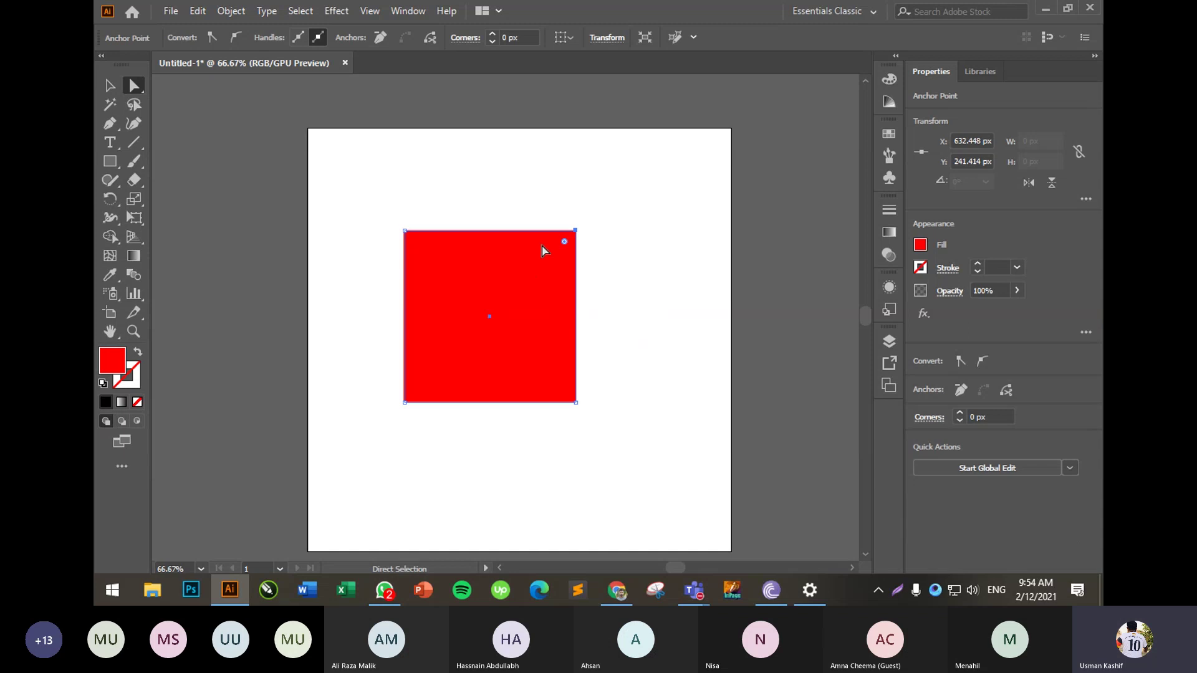
# - Select only the square's upper-left anchor and nudge it upward to Y 154.414 px
pyautogui.moveTo(374, 220); pyautogui.dragTo(433, 275)
pyautogui.click(390, 218)
pyautogui.press('Up')
pyautogui.press('Up')
pyautogui.press('Up')
pyautogui.press('Up')
pyautogui.press('Up')
pyautogui.press('Up')
pyautogui.press('Up')
pyautogui.press('Up')
pyautogui.press('Up')
pyautogui.press('Up')
pyautogui.press('Up')
pyautogui.press('Up')
pyautogui.press('Up')
pyautogui.press('Up')
pyautogui.press('Up')
pyautogui.press('Up')
pyautogui.press('Up')
pyautogui.press('Up')
pyautogui.press('Up')
pyautogui.press('Up')
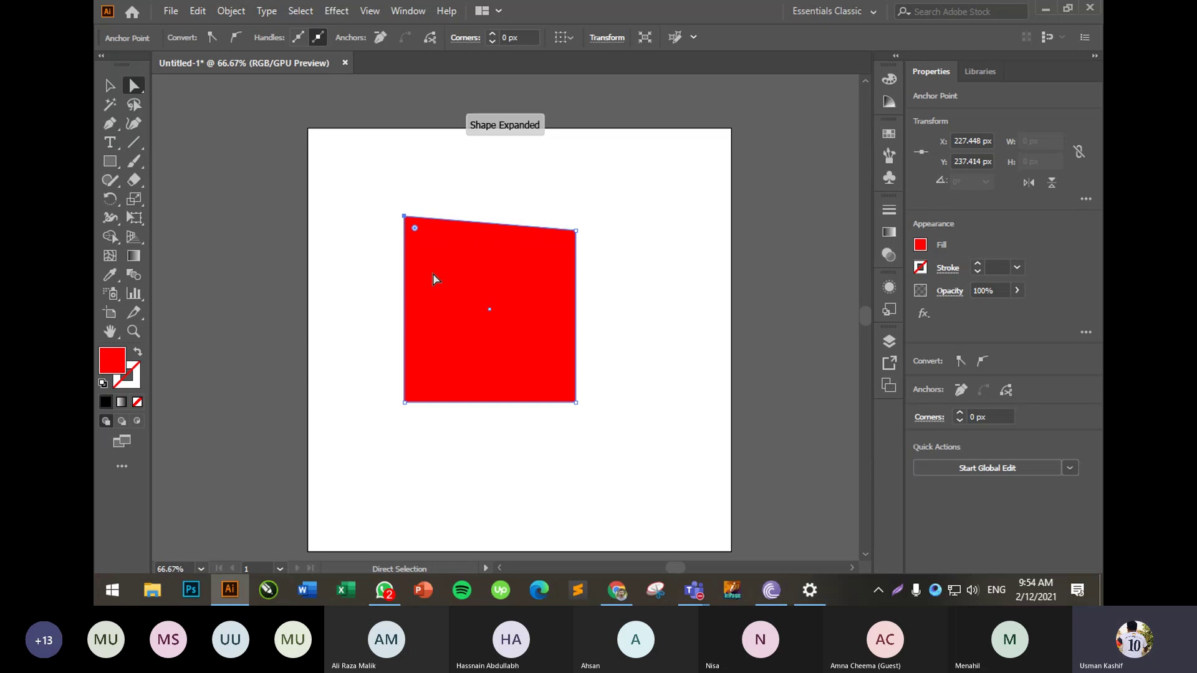
pyautogui.press('Up')
pyautogui.press('Up')
pyautogui.press('Up')
pyautogui.press('Up')
pyautogui.press('Up')
pyautogui.press('Up')
pyautogui.press('Up')
pyautogui.press('Up')
pyautogui.press('Up')
pyautogui.press('Up')
pyautogui.press('Up')
pyautogui.press('Up')
pyautogui.press('Up')
pyautogui.press('Up')
pyautogui.press('Up')
pyautogui.press('Up')
pyautogui.press('Up')
pyautogui.press('Up')
pyautogui.press('Up')
pyautogui.press('Up')
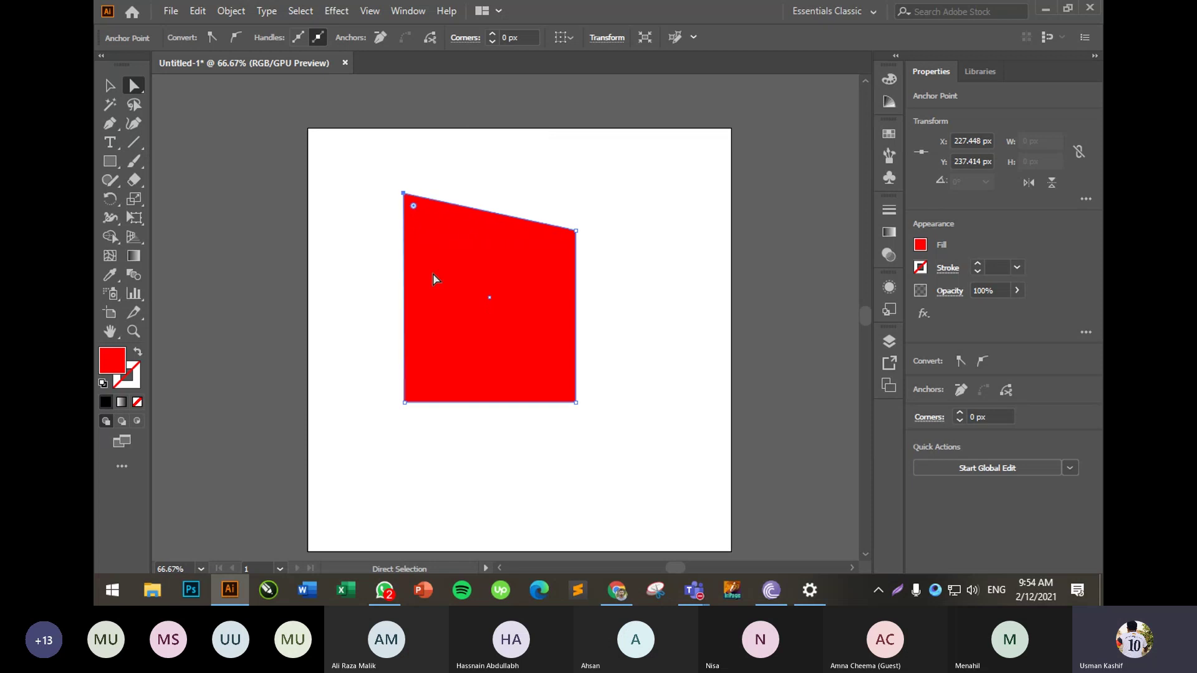
# - Nudge the upper-left anchor left to X 180.448 px and slightly back right to X 188.448 px
pyautogui.press('Left')
pyautogui.press('Left')
pyautogui.press('Left')
pyautogui.press('Left')
pyautogui.press('Left')
pyautogui.press('Left')
pyautogui.press('Left')
pyautogui.press('Left')
pyautogui.press('Left')
pyautogui.press('Left')
pyautogui.press('Left')
pyautogui.press('Left')
pyautogui.press('Left')
pyautogui.press('Left')
pyautogui.press('Left')
pyautogui.press('Left')
pyautogui.press('Left')
pyautogui.press('Left')
pyautogui.press('Left')
pyautogui.press('Left')
pyautogui.press('Left')
pyautogui.press('Left')
pyautogui.press('Left')
pyautogui.press('Left')
pyautogui.press('Left')
pyautogui.press('Left')
pyautogui.press('Left')
pyautogui.press('Left')
pyautogui.press('Left')
pyautogui.press('Left')
pyautogui.press('Left')
pyautogui.press('Left')
pyautogui.press('Left')
pyautogui.press('Left')
pyautogui.press('Left')
pyautogui.press('Left')
pyautogui.press('Left')
pyautogui.press('Left')
pyautogui.press('Left')
pyautogui.press('Left')
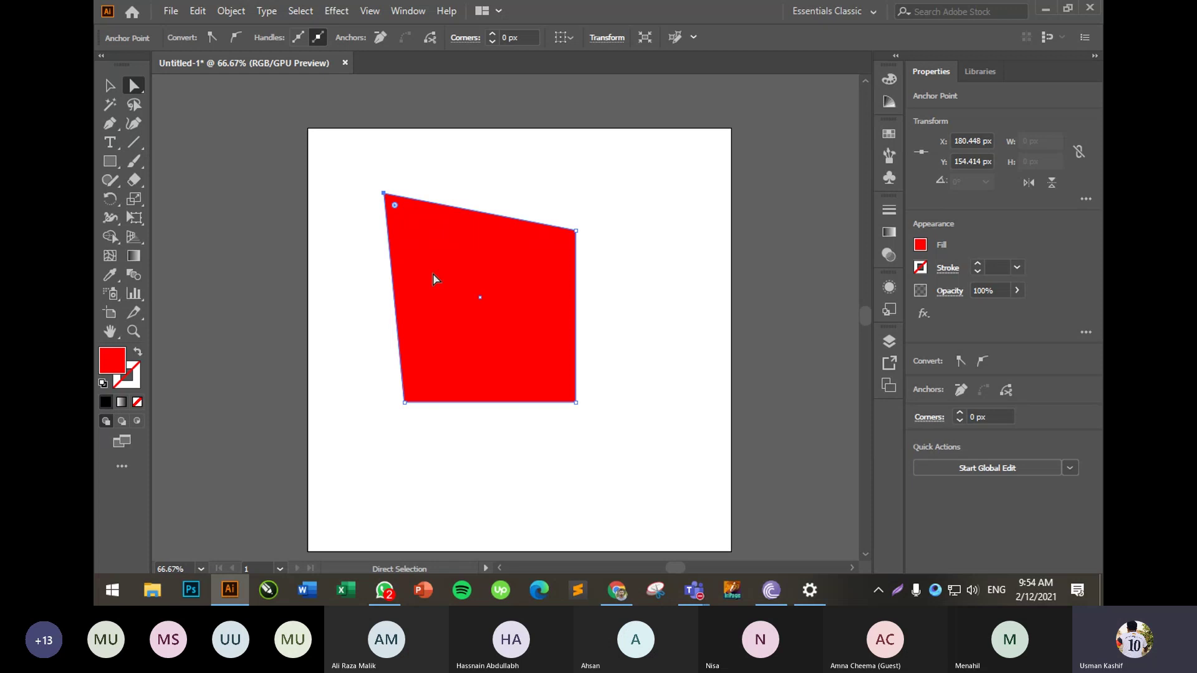
pyautogui.press('Right')
pyautogui.press('Right')
pyautogui.press('Right')
pyautogui.press('Right')
pyautogui.press('Right')
pyautogui.press('Right')
pyautogui.press('Right')
pyautogui.press('Right')
pyautogui.press('Right')
pyautogui.press('Right')
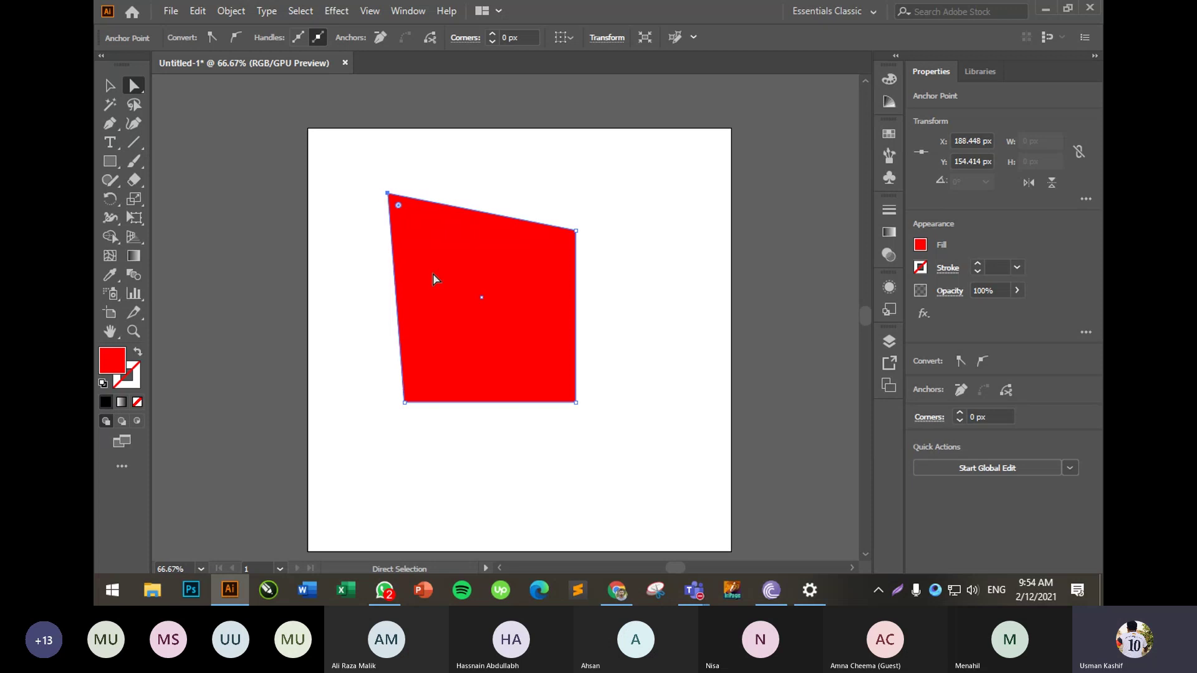
# - Nudge the upper-left anchor of the red square right to X 240.448 px
pyautogui.press('Right')
pyautogui.press('Right')
pyautogui.press('Right')
pyautogui.press('Right')
pyautogui.press('Right')
pyautogui.press('Right')
pyautogui.press('Right')
pyautogui.press('Right')
pyautogui.press('Right')
pyautogui.press('Right')
pyautogui.press('Right')
pyautogui.press('Right')
pyautogui.press('Right')
pyautogui.press('Right')
pyautogui.press('Right')
pyautogui.press('Right')
pyautogui.press('Right')
pyautogui.press('Right')
pyautogui.press('Right')
pyautogui.press('Right')
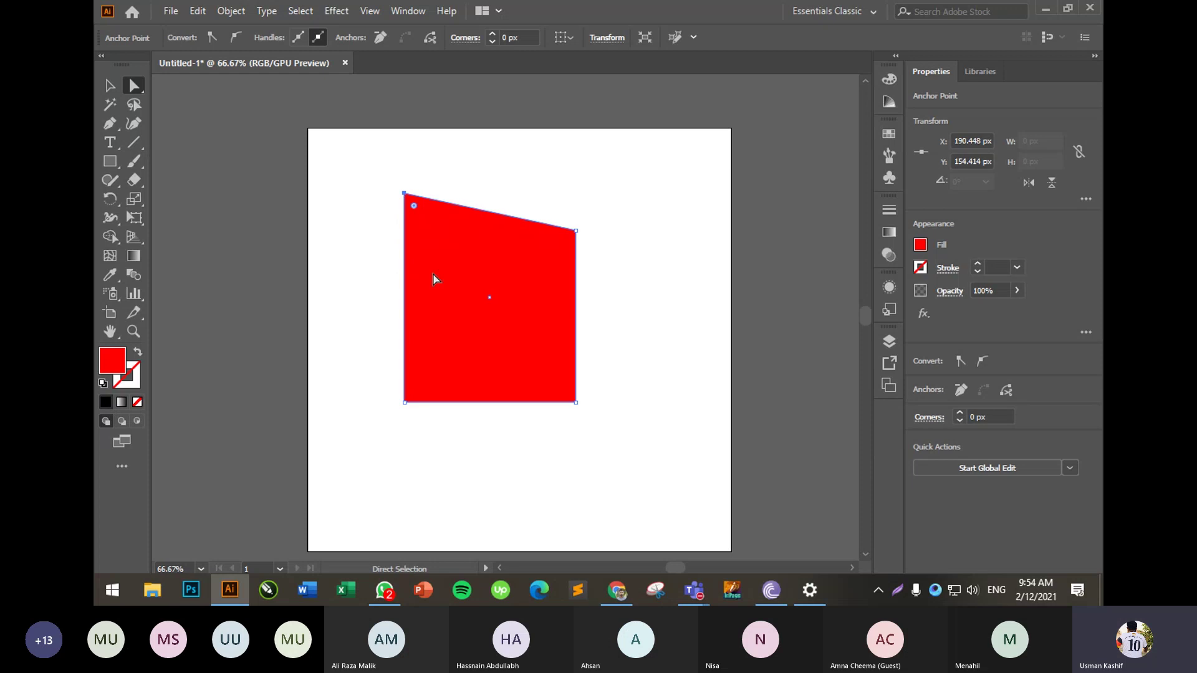
# - Nudge the square's upper-left anchor down to Y 235.414 px
pyautogui.press('Down')
pyautogui.press('Down')
pyautogui.press('Down')
pyautogui.press('Down')
pyautogui.press('Down')
pyautogui.press('Down')
pyautogui.press('Down')
pyautogui.press('Down')
pyautogui.press('Down')
pyautogui.press('Down')
pyautogui.press('Down')
pyautogui.press('Down')
pyautogui.press('Down')
pyautogui.press('Down')
pyautogui.press('Down')
pyautogui.press('Down')
pyautogui.press('Down')
pyautogui.press('Down')
pyautogui.press('Down')
pyautogui.press('Down')
pyautogui.press('Down')
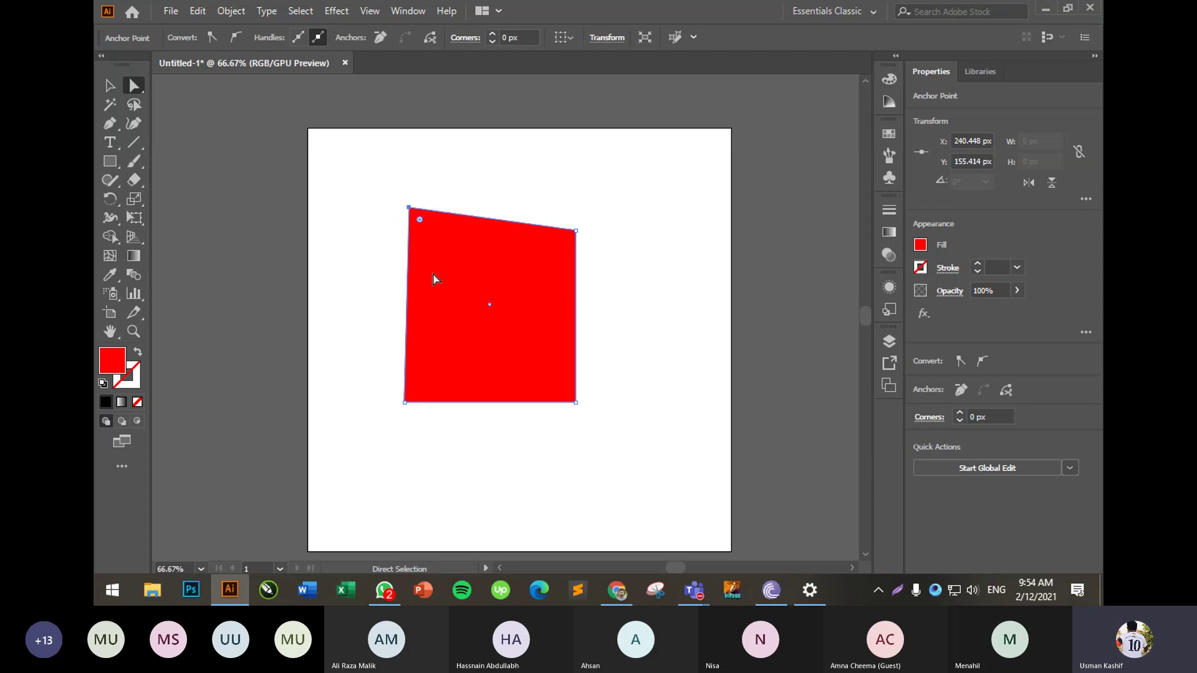
pyautogui.press('Down')
pyautogui.press('Down')
pyautogui.press('Down')
pyautogui.press('Down')
pyautogui.press('Down')
pyautogui.press('Down')
pyautogui.press('Down')
pyautogui.press('Down')
pyautogui.press('Down')
pyautogui.press('Down')
pyautogui.press('Down')
pyautogui.press('Down')
pyautogui.press('Down')
pyautogui.press('Down')
pyautogui.press('Down')
pyautogui.press('Down')
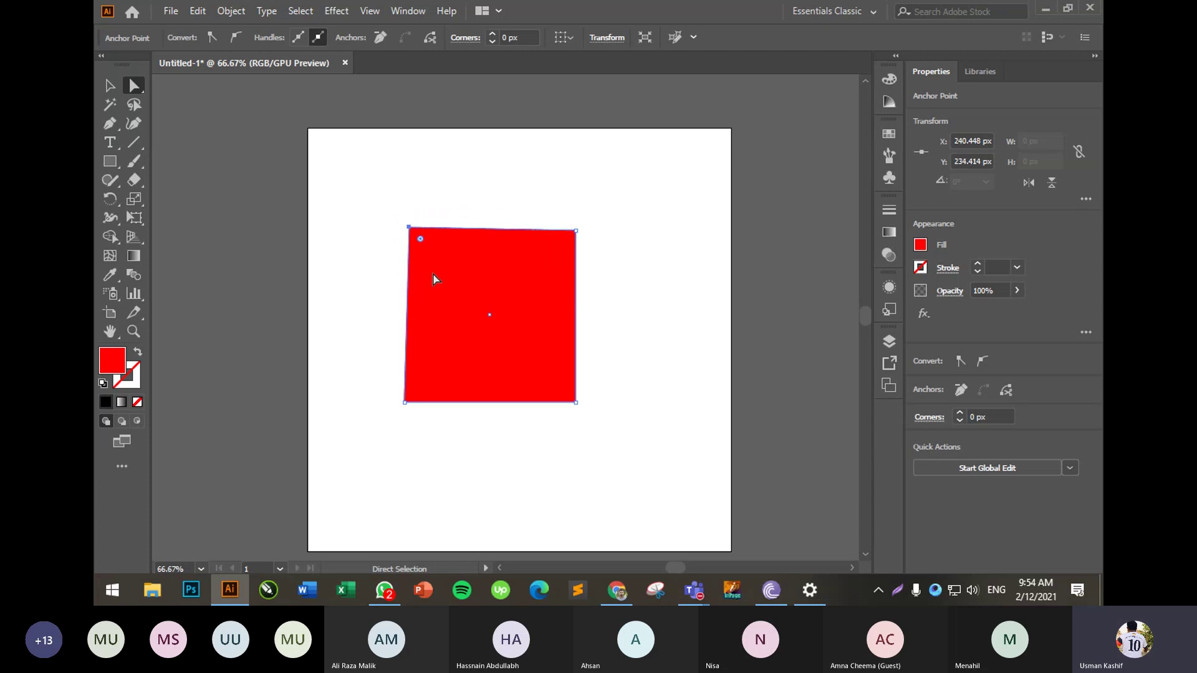
pyautogui.press('Down')
# - Nudge the upper-left anchor left to X 225.448 px and slightly back right to X 228.448 px
pyautogui.press('Left')
pyautogui.press('Left')
pyautogui.press('Left')
pyautogui.press('Left')
pyautogui.press('Left')
pyautogui.press('Left')
pyautogui.press('Left')
pyautogui.press('Left')
pyautogui.press('Left')
pyautogui.press('Left')
pyautogui.press('Left')
pyautogui.press('Left')
pyautogui.press('Left')
pyautogui.press('Left')
pyautogui.press('Left')
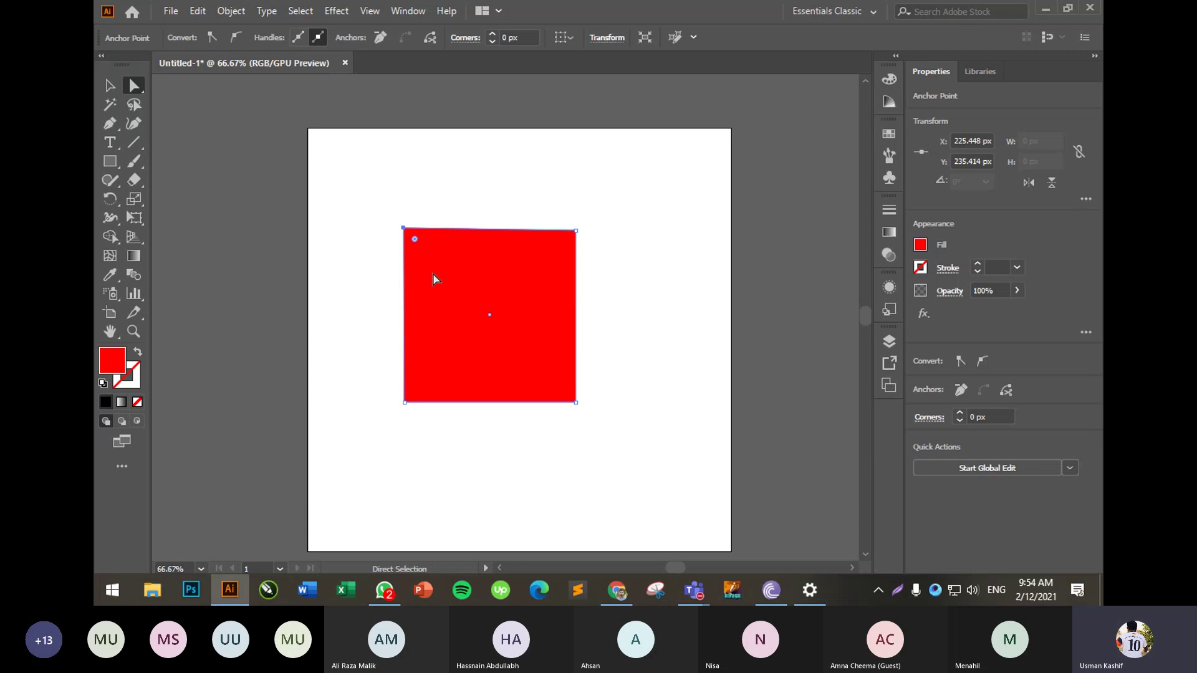
pyautogui.press('Right')
pyautogui.press('Right')
pyautogui.press('Right')
pyautogui.press('Right')
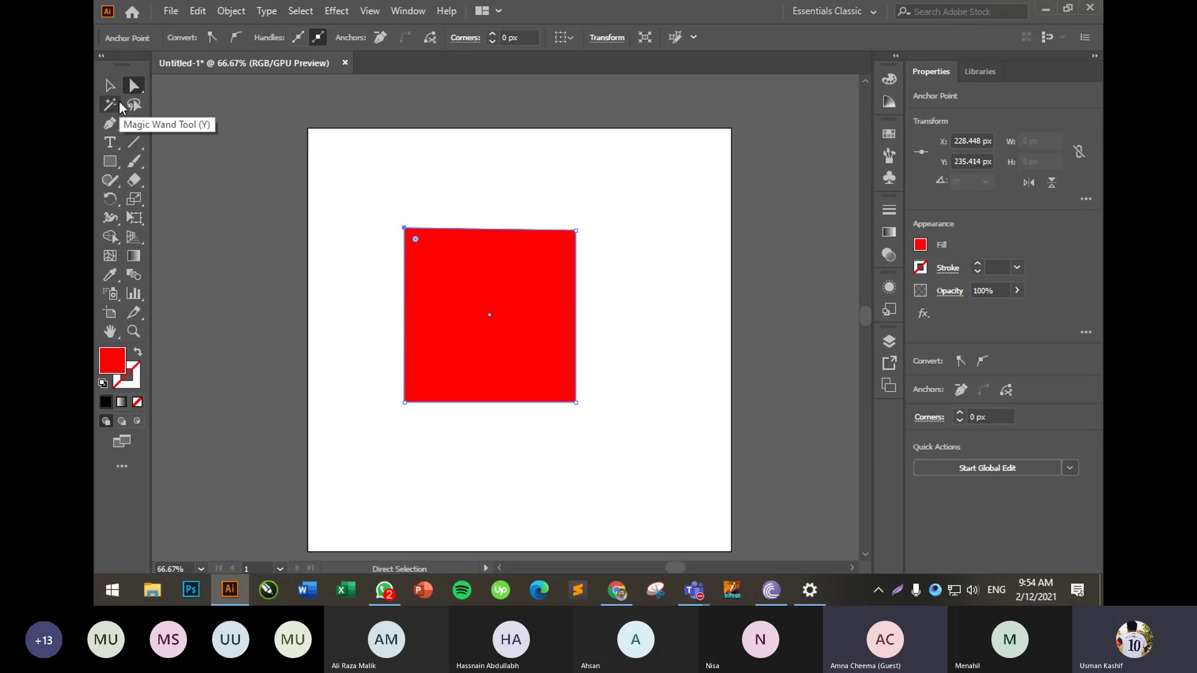
# - Select all four anchors of the square together and nudge the whole shape right to X 448.948 px
pyautogui.moveTo(381, 190); pyautogui.dragTo(577, 459)
pyautogui.press('Right')
pyautogui.press('Right')
pyautogui.press('Right')
pyautogui.press('Right')
pyautogui.press('Right')
pyautogui.press('Right')
pyautogui.press('Right')
pyautogui.press('Right')
pyautogui.press('Right')
pyautogui.press('Right')
pyautogui.press('Right')
pyautogui.press('Right')
pyautogui.press('Right')
pyautogui.press('Right')
pyautogui.press('Right')
pyautogui.press('Right')
pyautogui.press('Right')
pyautogui.press('Right')
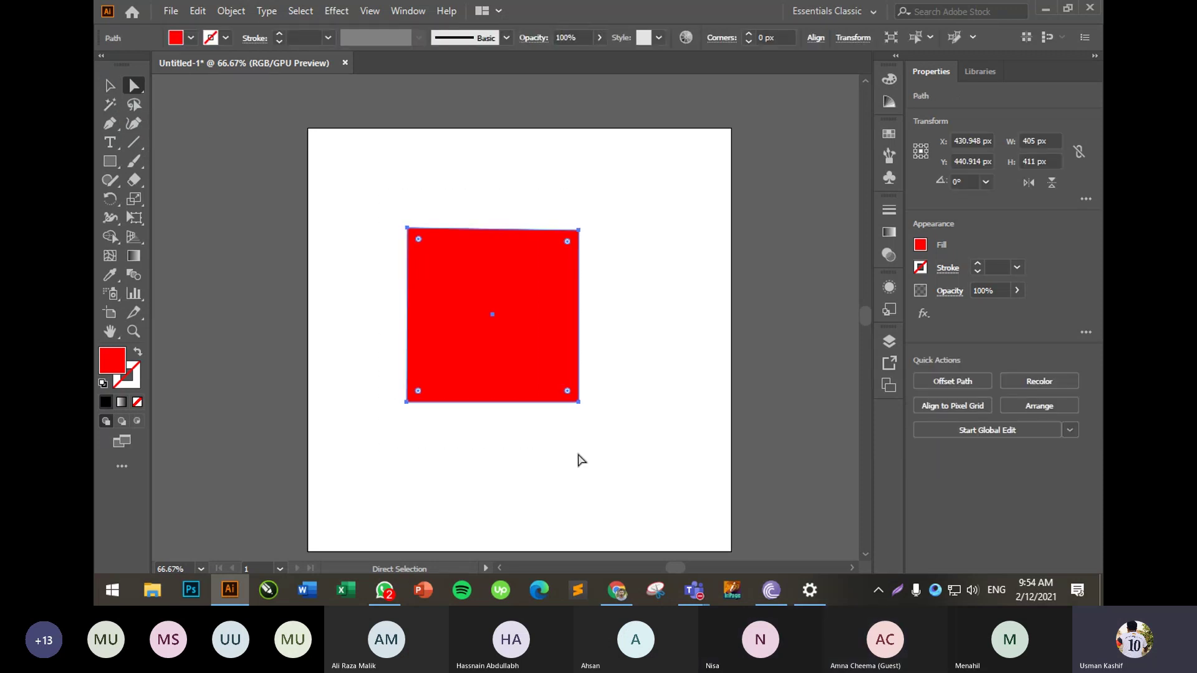
# - Nudge the whole square down to Y 460.914 px
pyautogui.press('Down')
pyautogui.press('Down')
pyautogui.press('Down')
pyautogui.press('Down')
pyautogui.press('Down')
pyautogui.press('Down')
pyautogui.press('Down')
pyautogui.press('Down')
pyautogui.press('Down')
pyautogui.press('Down')
pyautogui.press('Down')
pyautogui.press('Down')
pyautogui.press('Down')
pyautogui.press('Down')
pyautogui.press('Down')
pyautogui.press('Down')
pyautogui.press('Down')
pyautogui.press('Down')
pyautogui.press('Down')
pyautogui.press('Down')
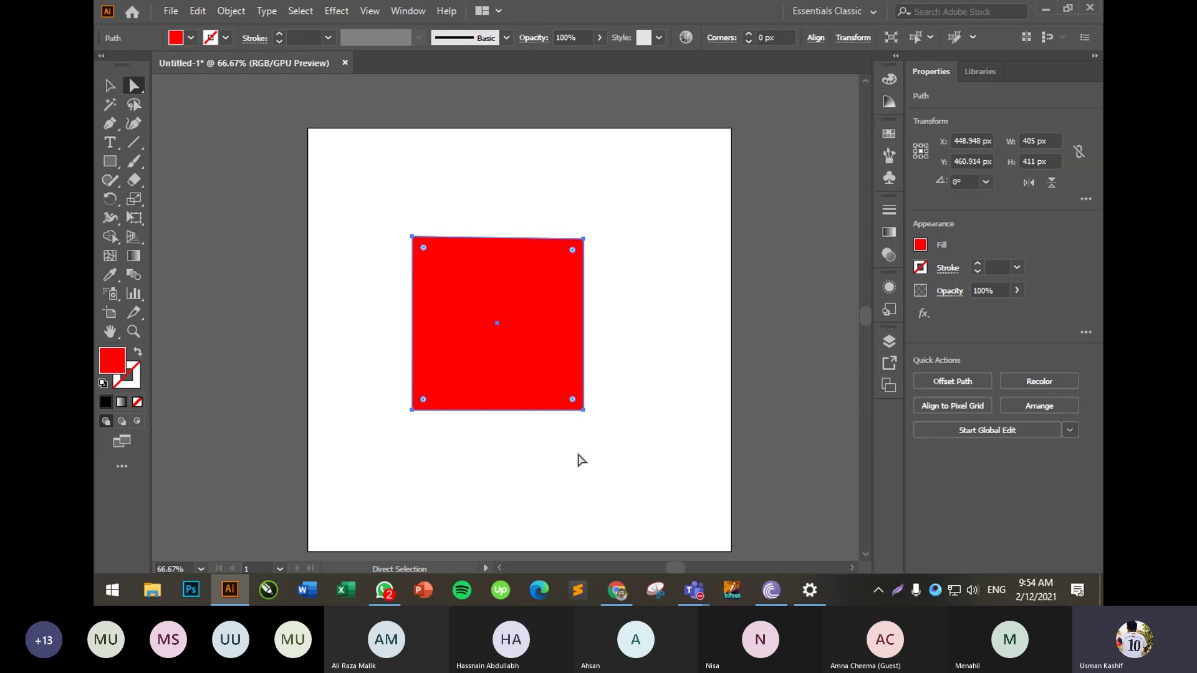
# - Select only the square's upper-left anchor, followed by only its upper-right anchor
pyautogui.moveTo(397, 218); pyautogui.dragTo(451, 275)
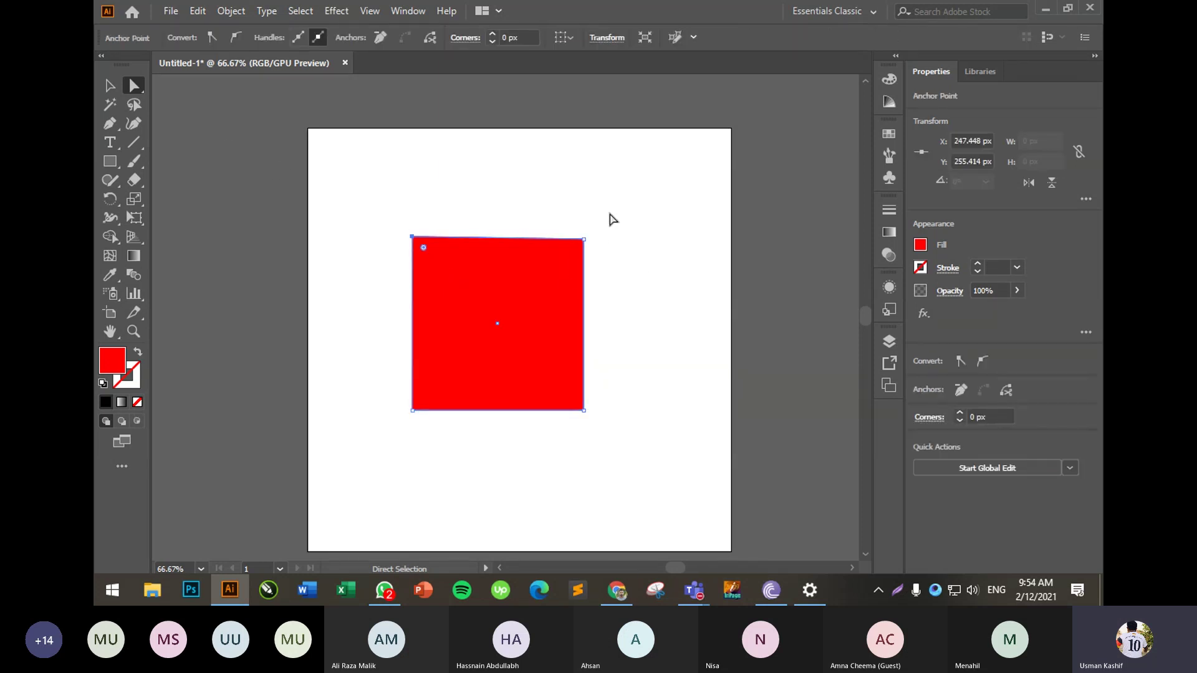
pyautogui.moveTo(610, 219); pyautogui.dragTo(575, 259)
pyautogui.moveTo(615, 213); pyautogui.dragTo(569, 251)
pyautogui.click(665, 178)
pyautogui.click(583, 239)
pyautogui.moveTo(604, 216); pyautogui.dragTo(572, 252)
# - Delete the whole red square from the artboard
pyautogui.click(599, 276)
pyautogui.click(527, 302)
pyautogui.press('Delete')
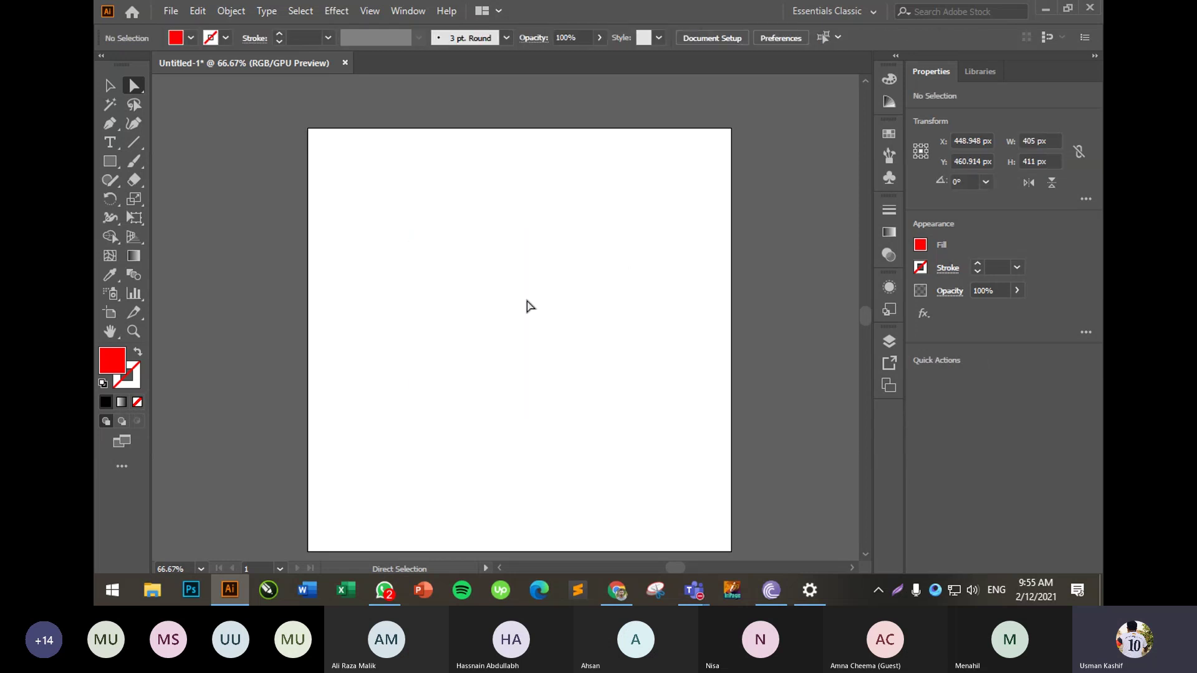
# - Draw a tall, narrow red rectangle about 84 × 389 px near the artboard's upper-left corner
pyautogui.click(111, 164)
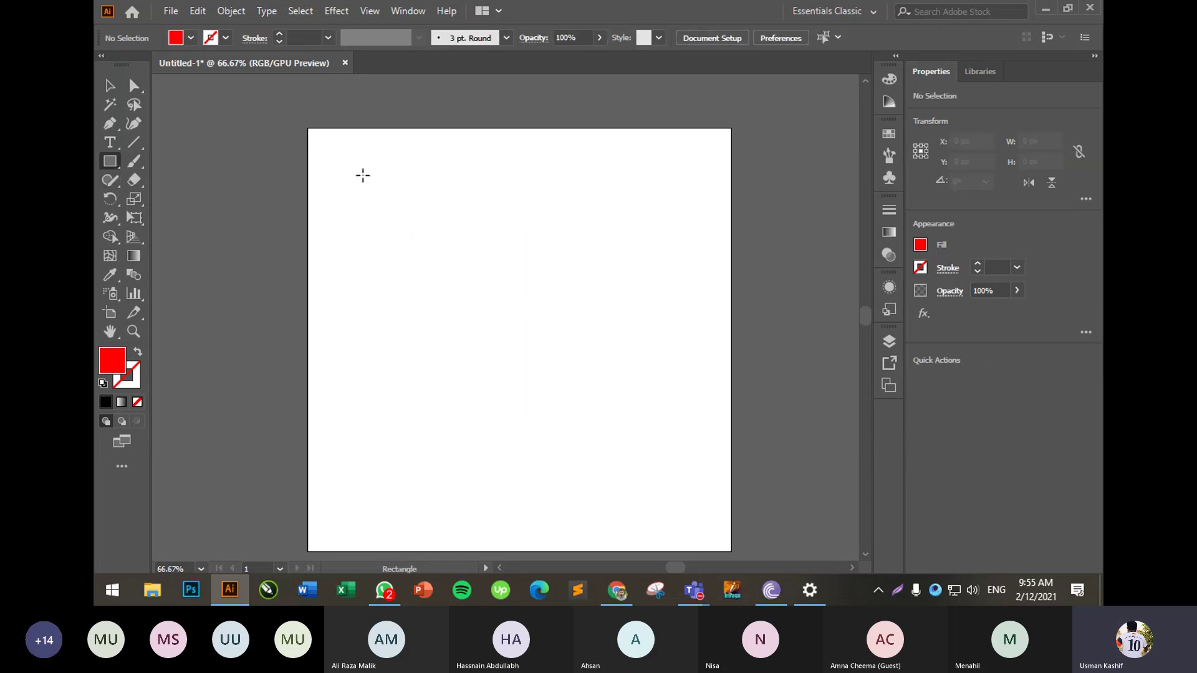
pyautogui.moveTo(363, 175)
pyautogui.mouseDown()
pyautogui.moveTo(429, 438)
pyautogui.moveTo(416, 457)
pyautogui.mouseUp()
pyautogui.moveTo(416, 457); pyautogui.dragTo(399, 339)
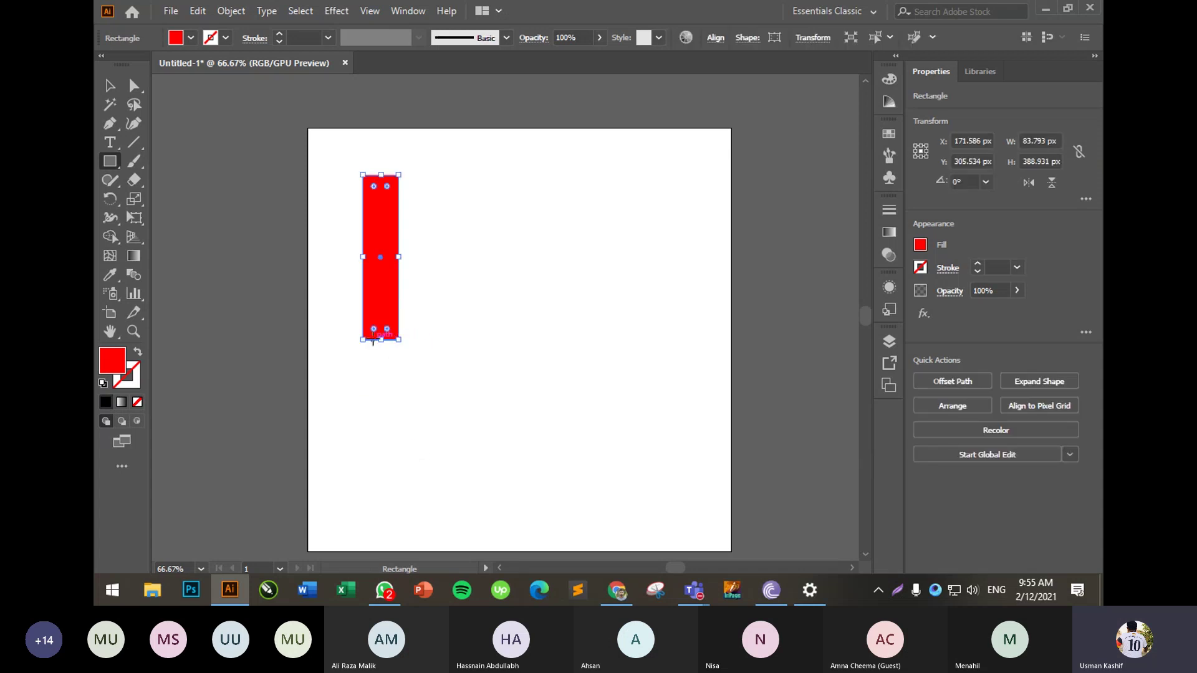
# - Duplicate the narrow rectangle horizontally to its right, leaving a gap between the two bars
pyautogui.press('v')
pyautogui.click(486, 212)
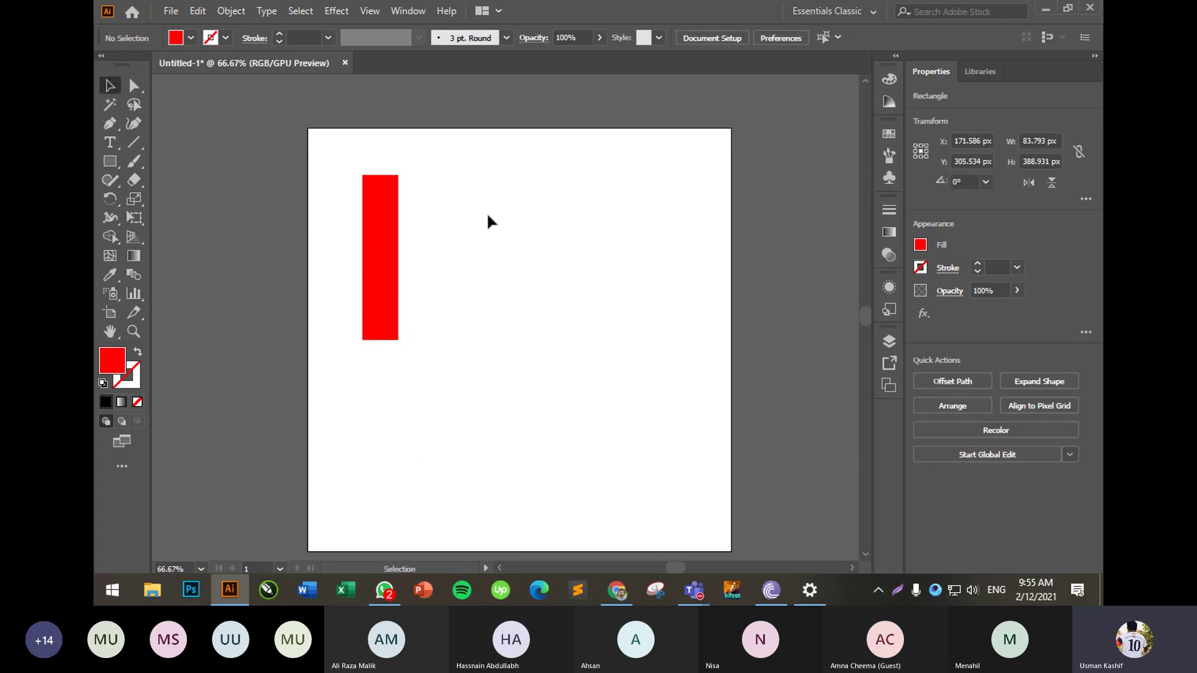
pyautogui.moveTo(372, 305); pyautogui.dragTo(471, 309)
pyautogui.click(313, 154)
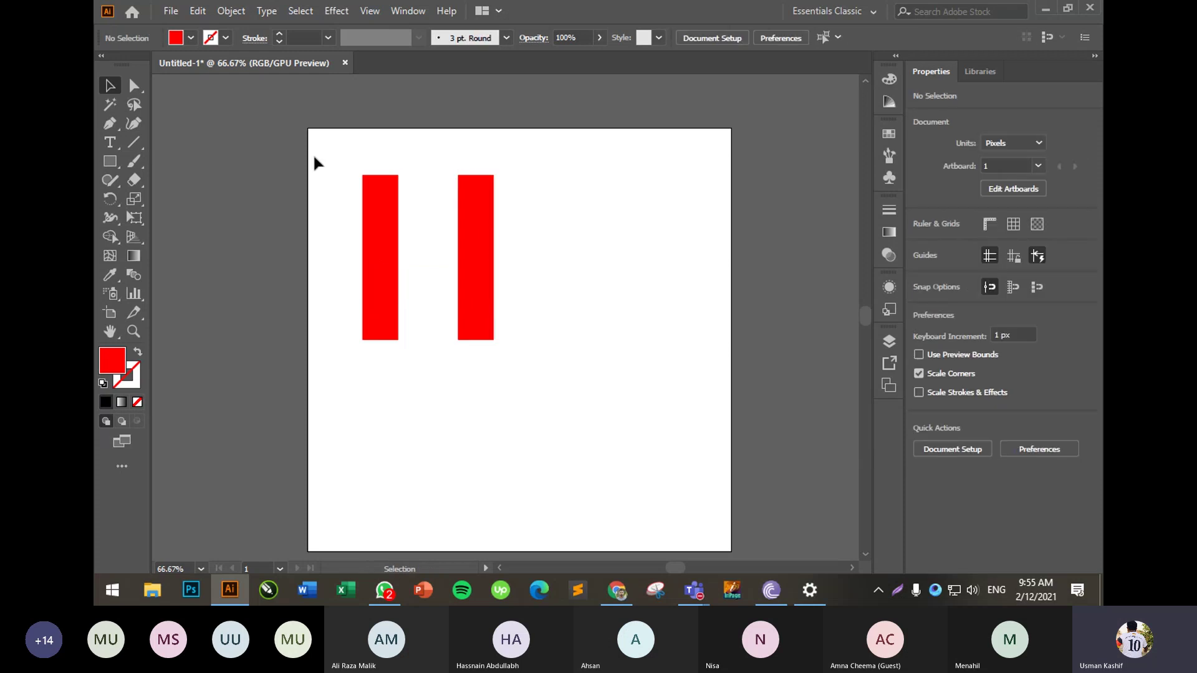
# - Round only the left bar's upper-left and lower-right corners fully, with an 83.79 px radius
pyautogui.click(134, 86)
pyautogui.click(365, 181)
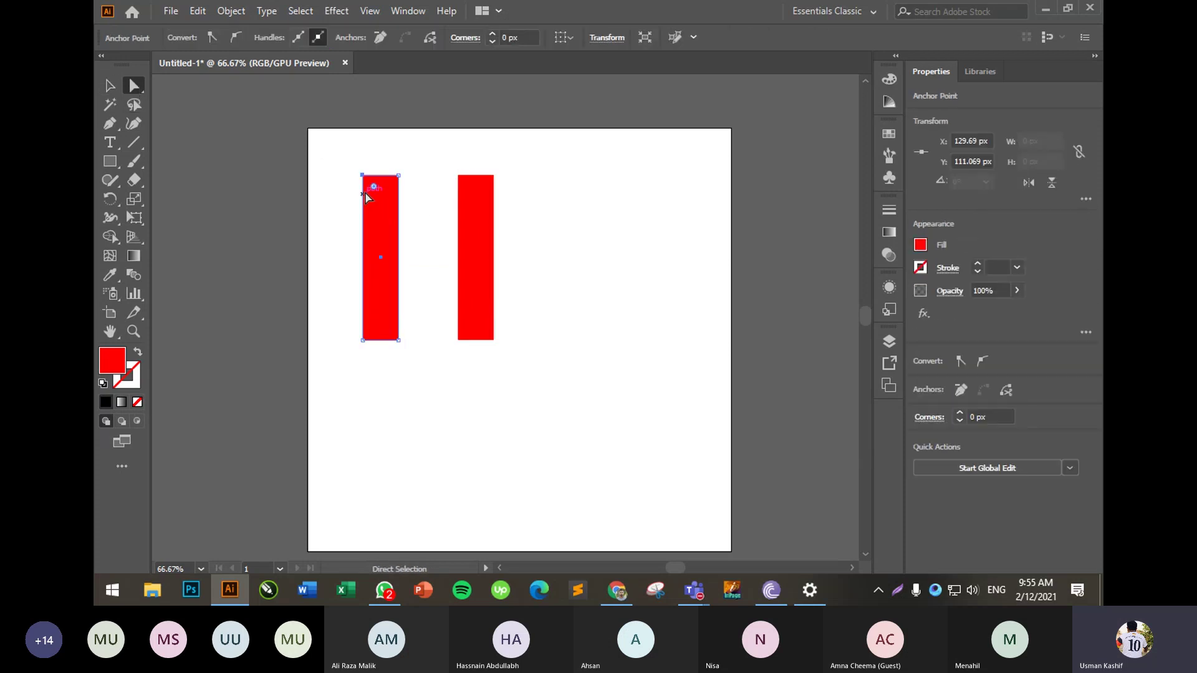
pyautogui.moveTo(373, 189); pyautogui.dragTo(407, 257)
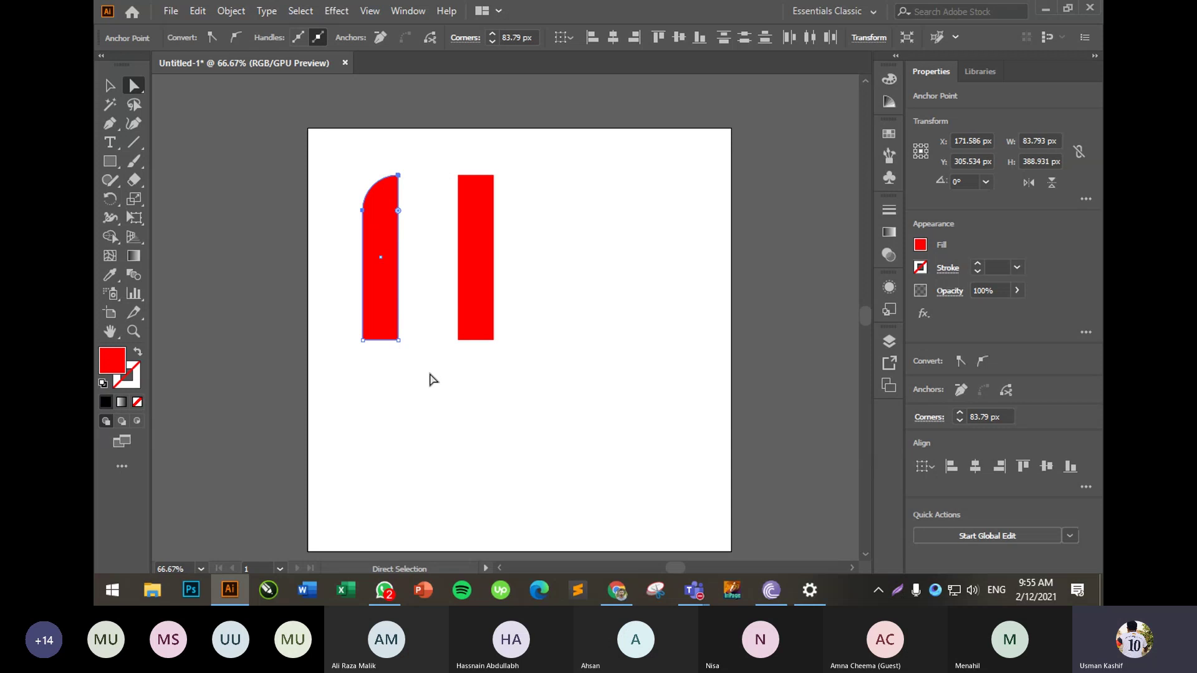
pyautogui.moveTo(429, 376); pyautogui.dragTo(340, 278)
pyautogui.click(569, 259)
pyautogui.moveTo(446, 173); pyautogui.dragTo(533, 296)
pyautogui.click(529, 292)
pyautogui.moveTo(516, 354); pyautogui.dragTo(485, 331)
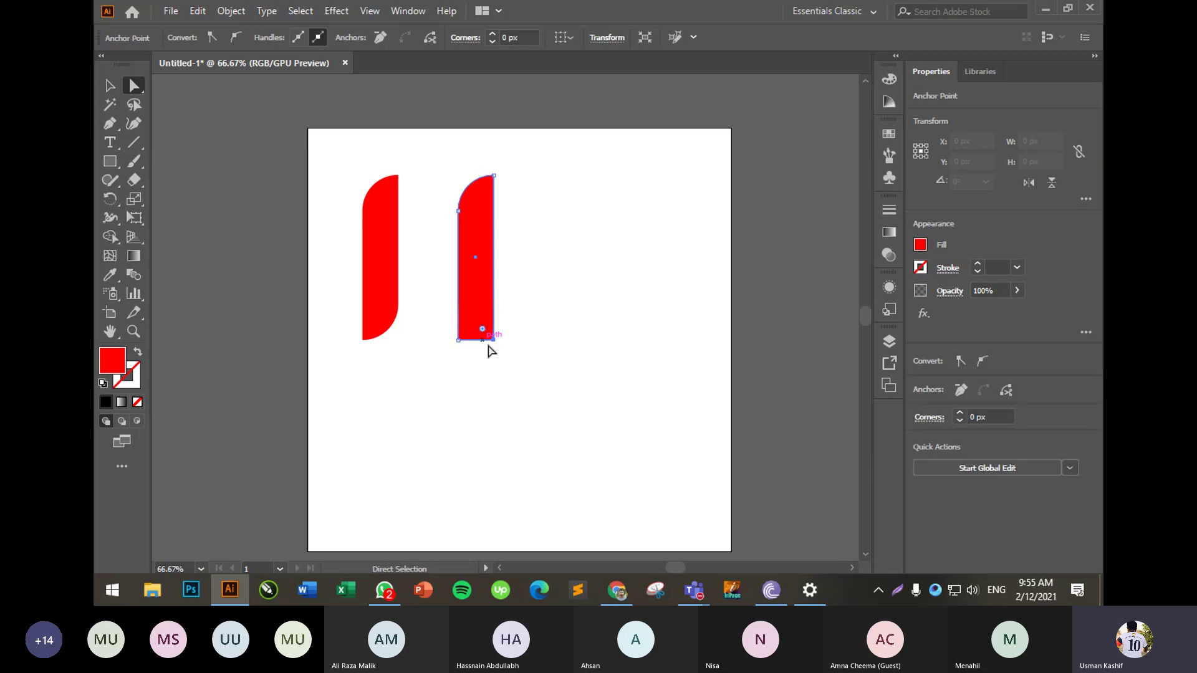
pyautogui.hotkey('ctrl', 'z')
pyautogui.click(553, 248)
# - Round only the right bar's upper-right and lower-left corners fully, mirroring the left bar
pyautogui.moveTo(512, 152); pyautogui.dragTo(469, 261)
pyautogui.click(443, 350)
pyautogui.moveTo(443, 321); pyautogui.dragTo(569, 259)
pyautogui.click(569, 259)
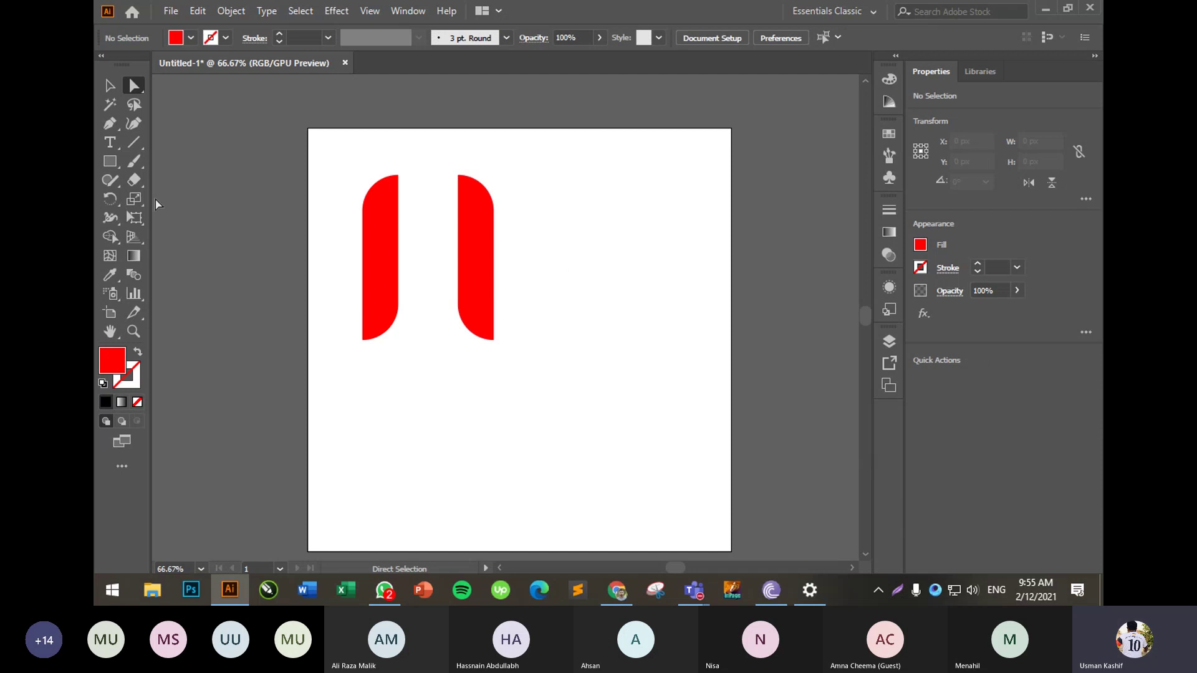
# - Move the right bar about 42 px horizontally toward the left bar and deselect it
pyautogui.click(110, 86)
pyautogui.moveTo(469, 262); pyautogui.dragTo(453, 262)
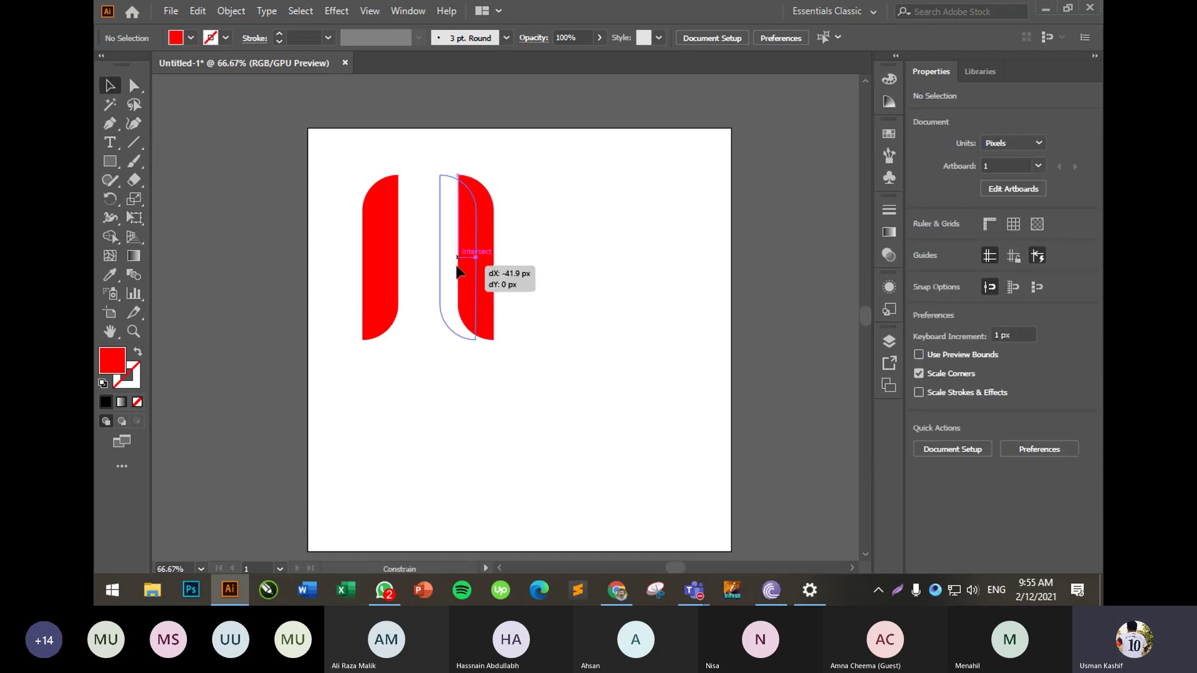
pyautogui.click(521, 260)
# - Practise selecting and deselecting both rounded bars with a marquee, ending with both selected
pyautogui.moveTo(361, 158); pyautogui.dragTo(513, 367)
pyautogui.click(513, 368)
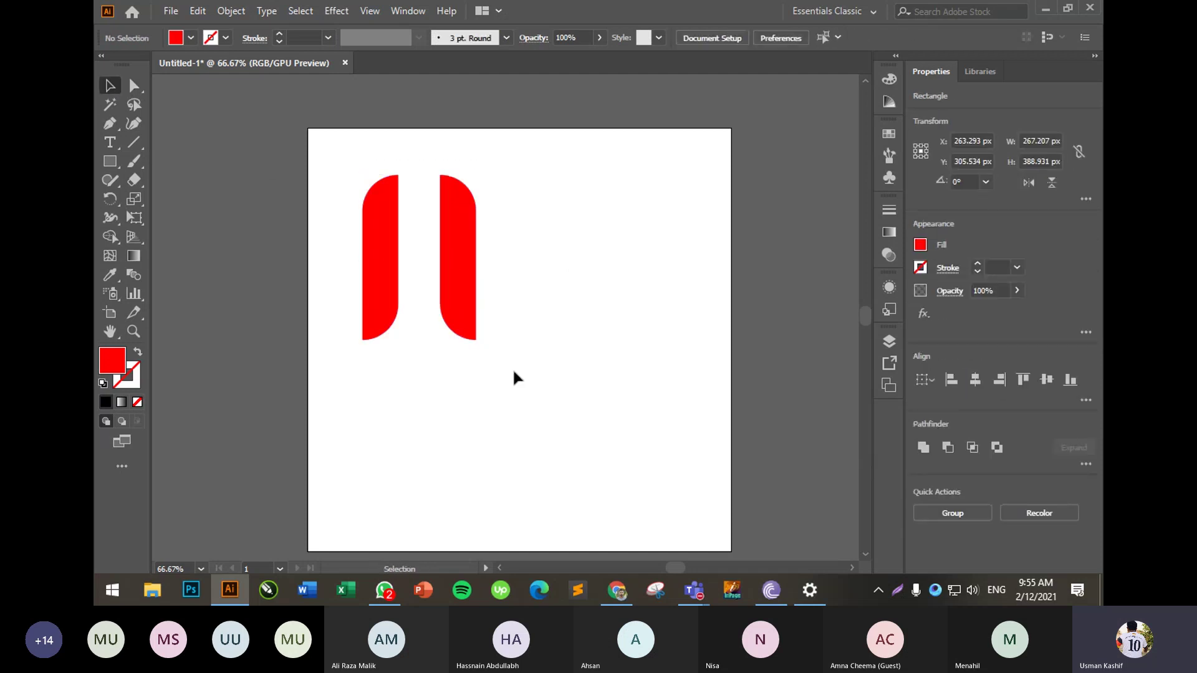
pyautogui.moveTo(560, 408); pyautogui.dragTo(200, 147)
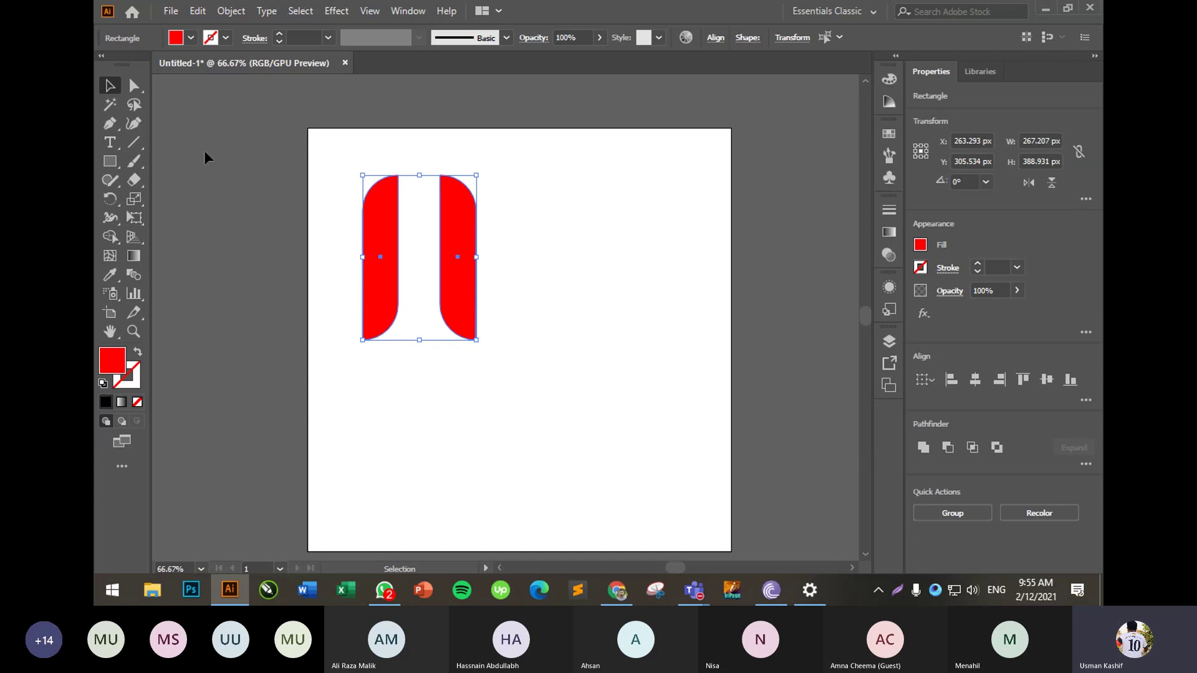
pyautogui.click(497, 323)
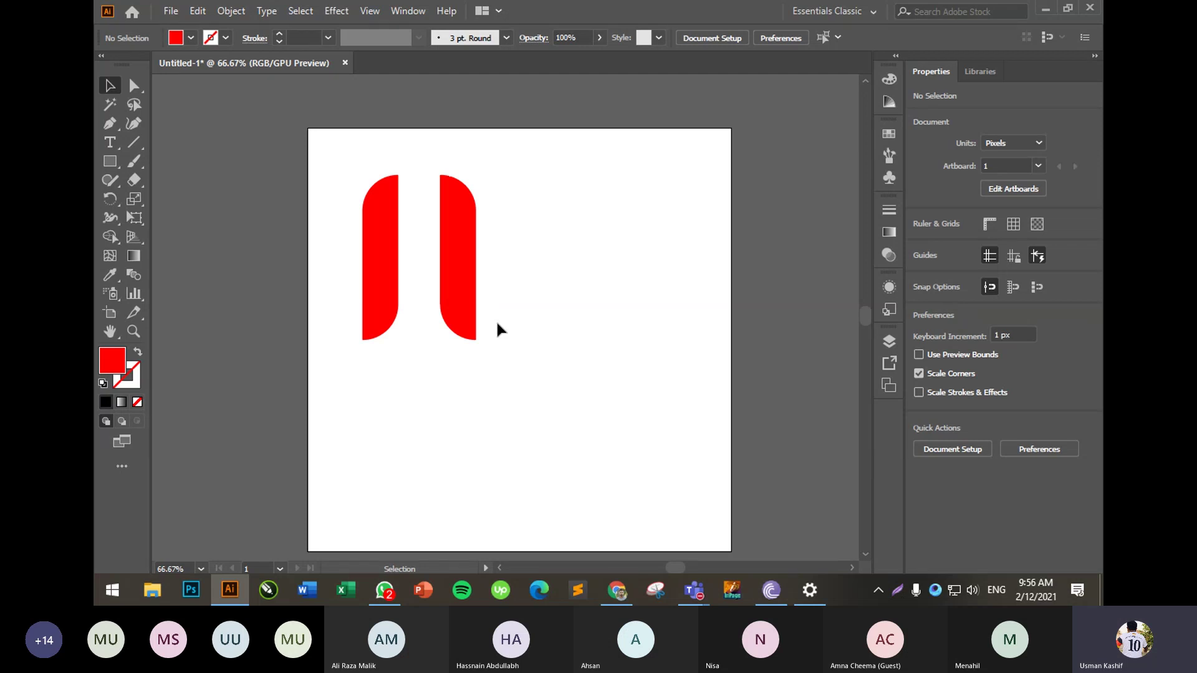
pyautogui.moveTo(336, 172); pyautogui.dragTo(547, 399)
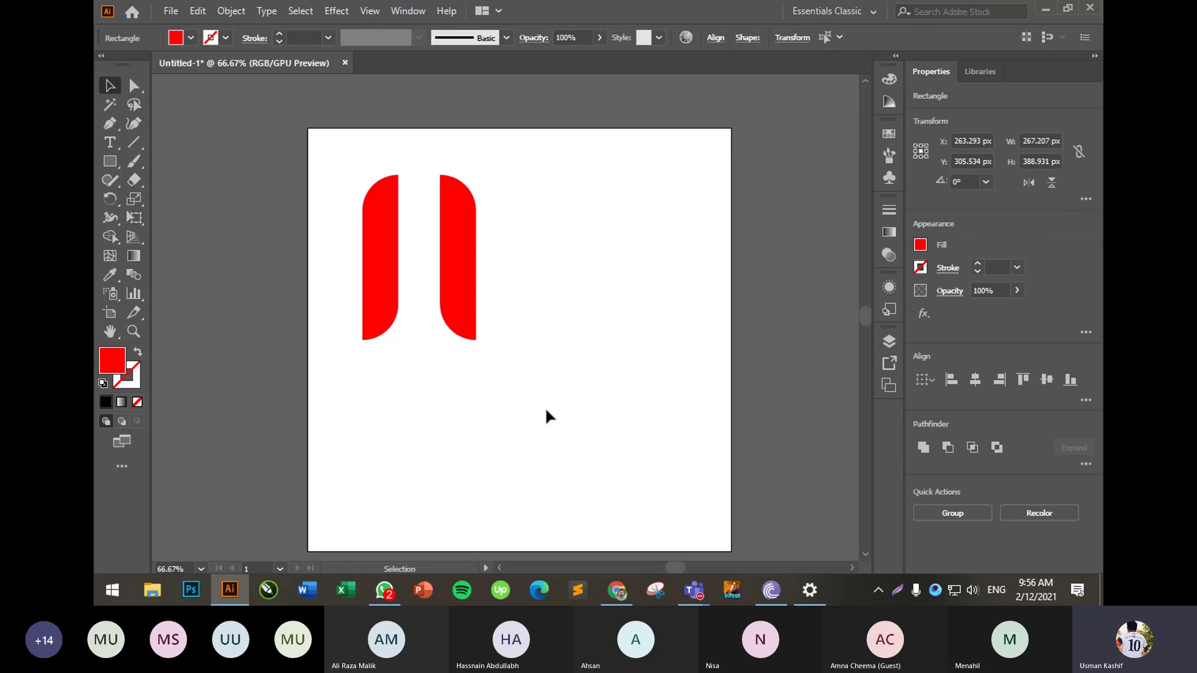
pyautogui.click(546, 410)
pyautogui.moveTo(421, 187); pyautogui.dragTo(519, 371)
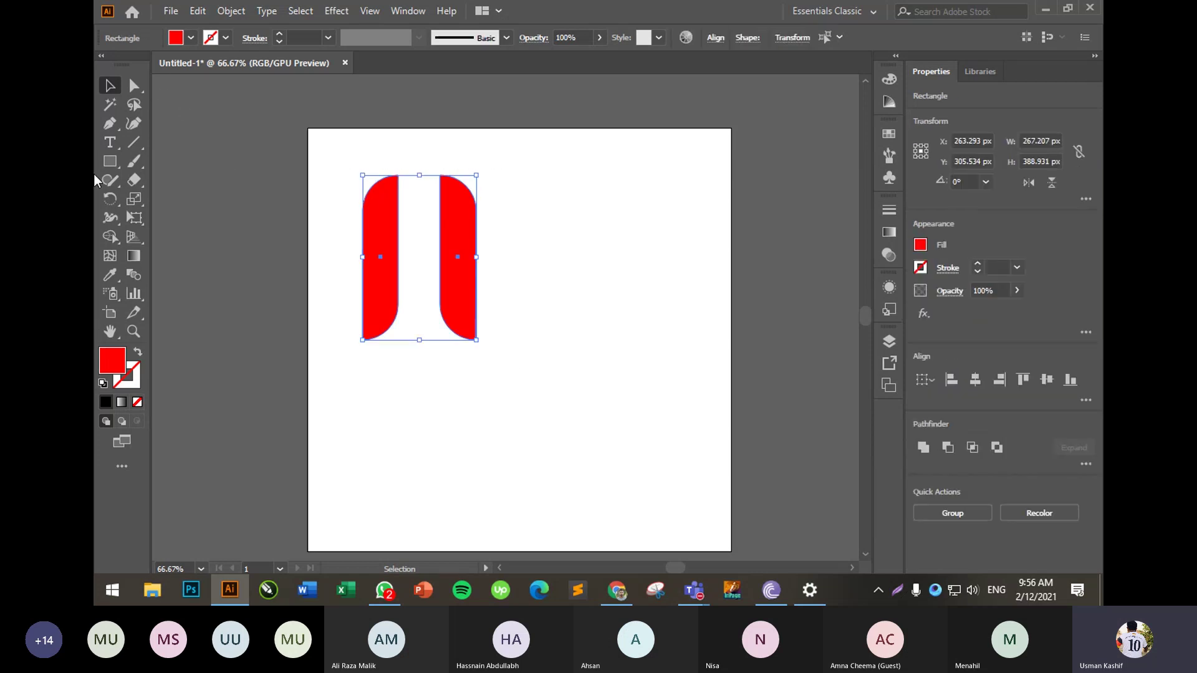
# - Draw a closed, red-filled freeform path of six anchors with the Pen tool below the rounded bars, mixing curved and straight segments
pyautogui.press('p')
pyautogui.click(435, 424)
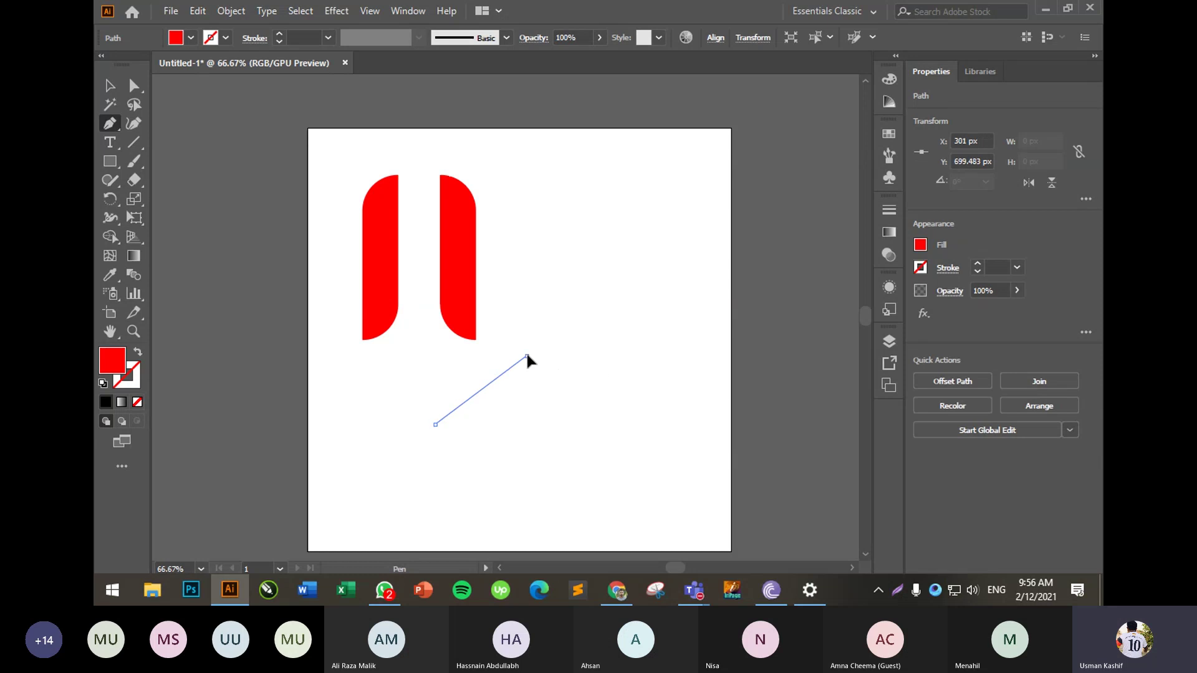
pyautogui.moveTo(527, 357); pyautogui.dragTo(593, 392)
pyautogui.moveTo(642, 245); pyautogui.dragTo(667, 439)
pyautogui.click(666, 437)
pyautogui.moveTo(515, 509); pyautogui.dragTo(394, 379)
pyautogui.click(393, 246)
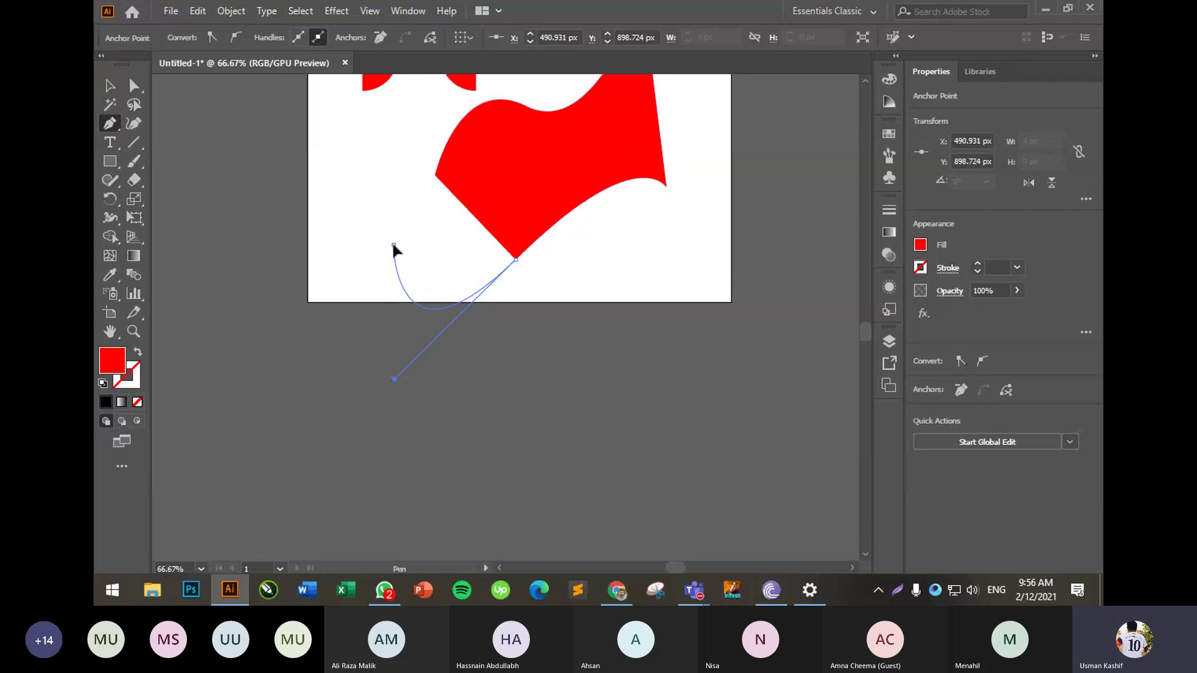
pyautogui.click(434, 175)
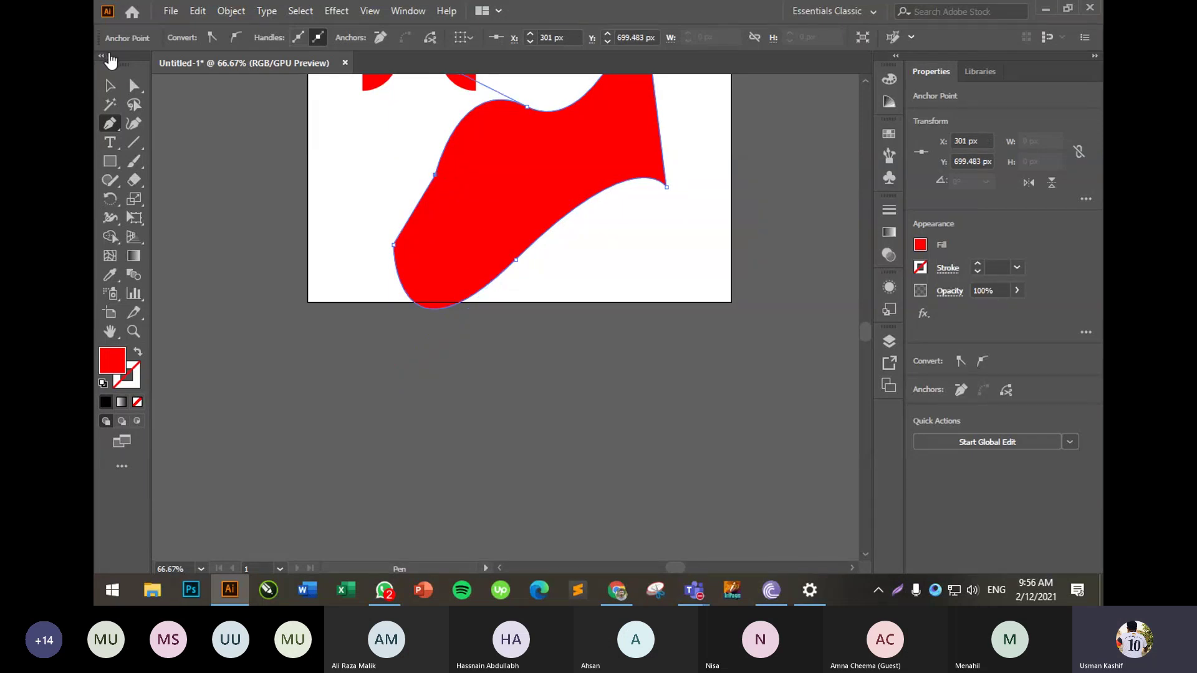
# - Select both rounded bars and the freeform Pen shape together and delete them to clear the artboard
pyautogui.click(110, 86)
pyautogui.moveTo(695, 147); pyautogui.dragTo(696, 358)
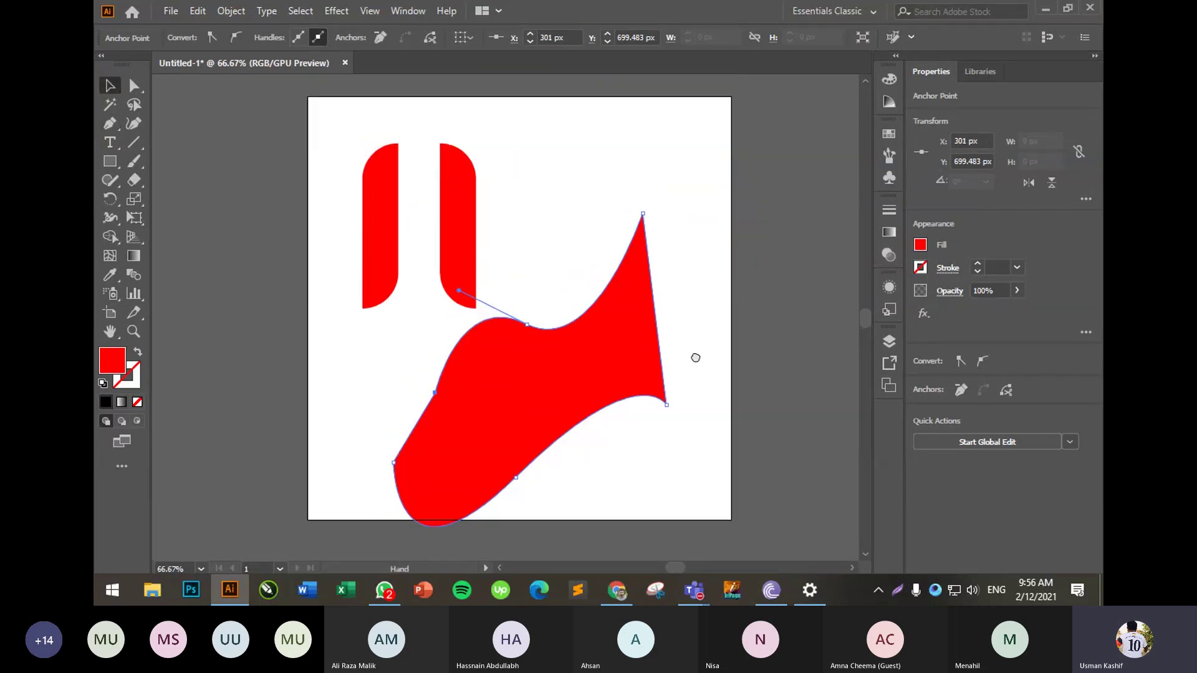
pyautogui.click(426, 157)
pyautogui.moveTo(331, 120); pyautogui.dragTo(672, 532)
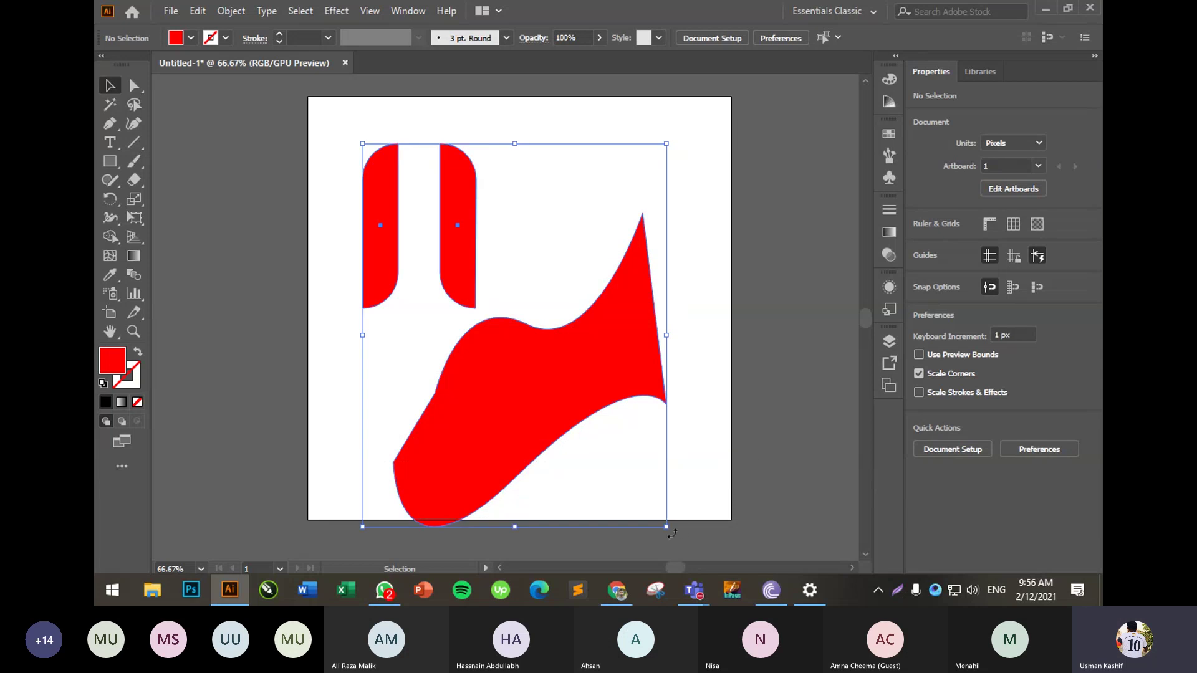
pyautogui.press('Delete')
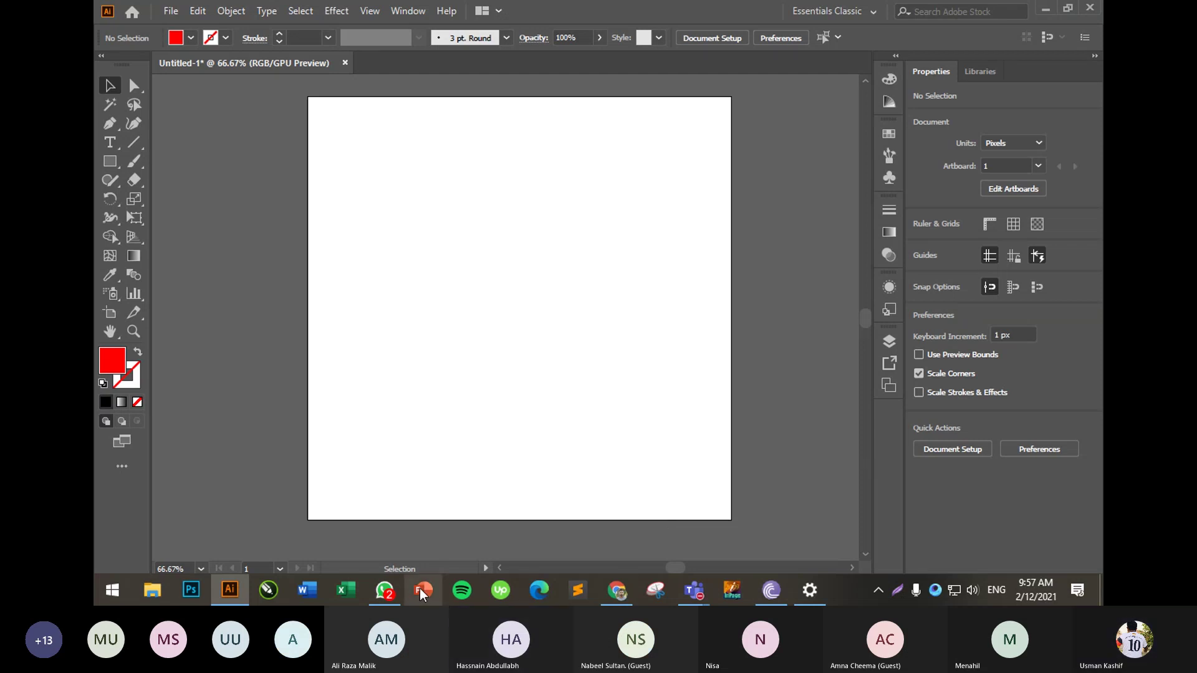
pyautogui.click(139, 167)
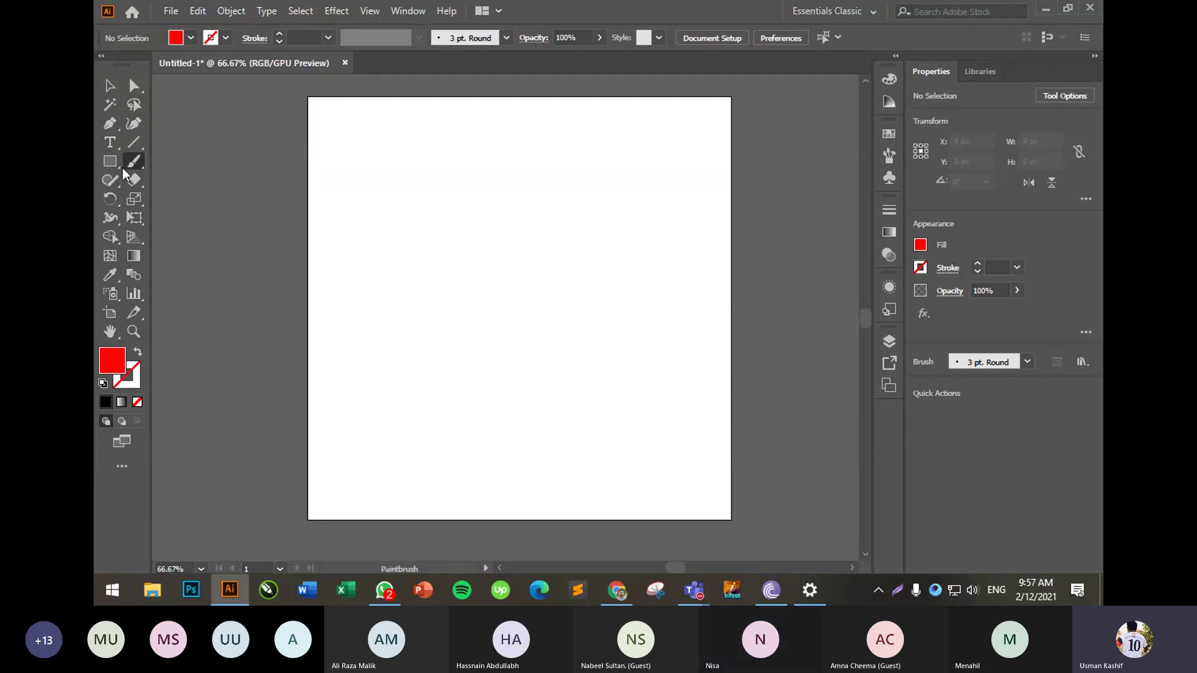
pyautogui.click(117, 91)
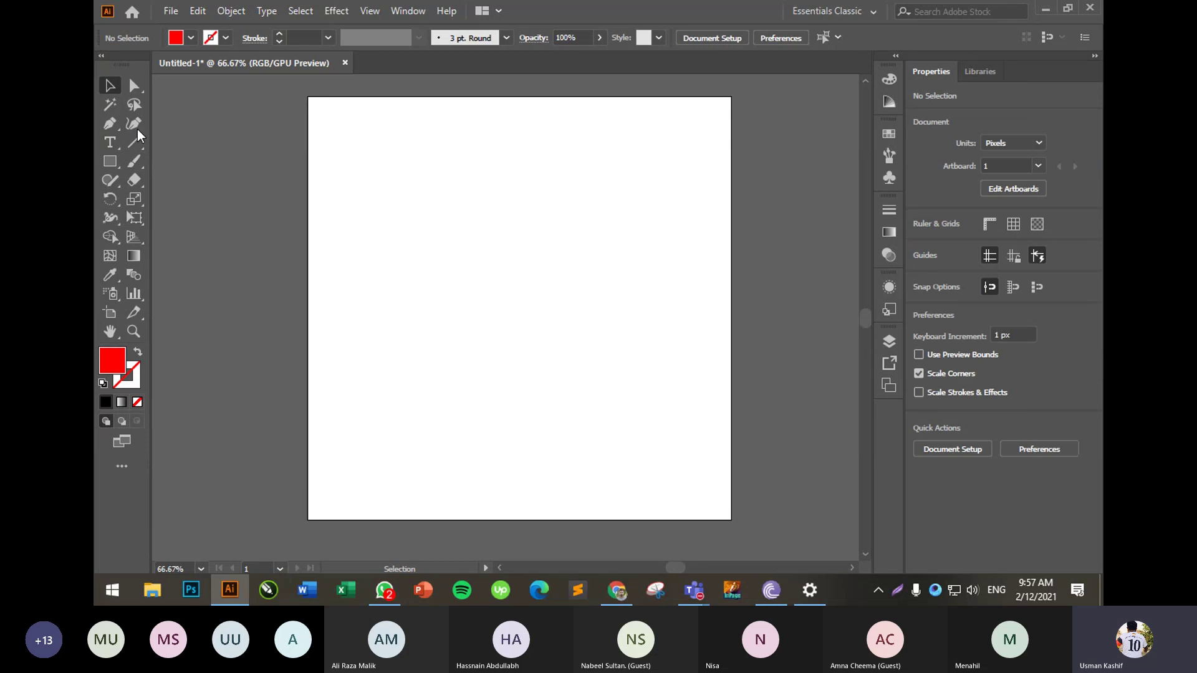
pyautogui.moveTo(290, 91); pyautogui.dragTo(745, 526)
# - Switch to the Microsoft Teams meeting window showing the participants
pyautogui.moveTo(693, 590)
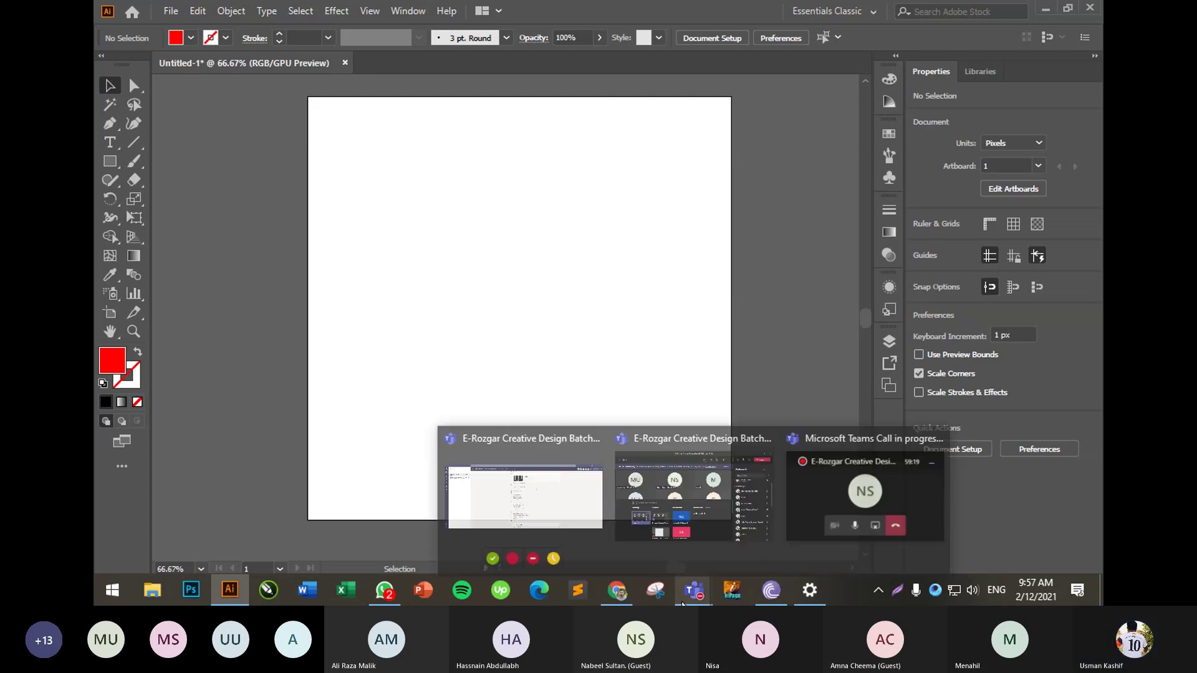
pyautogui.click(735, 517)
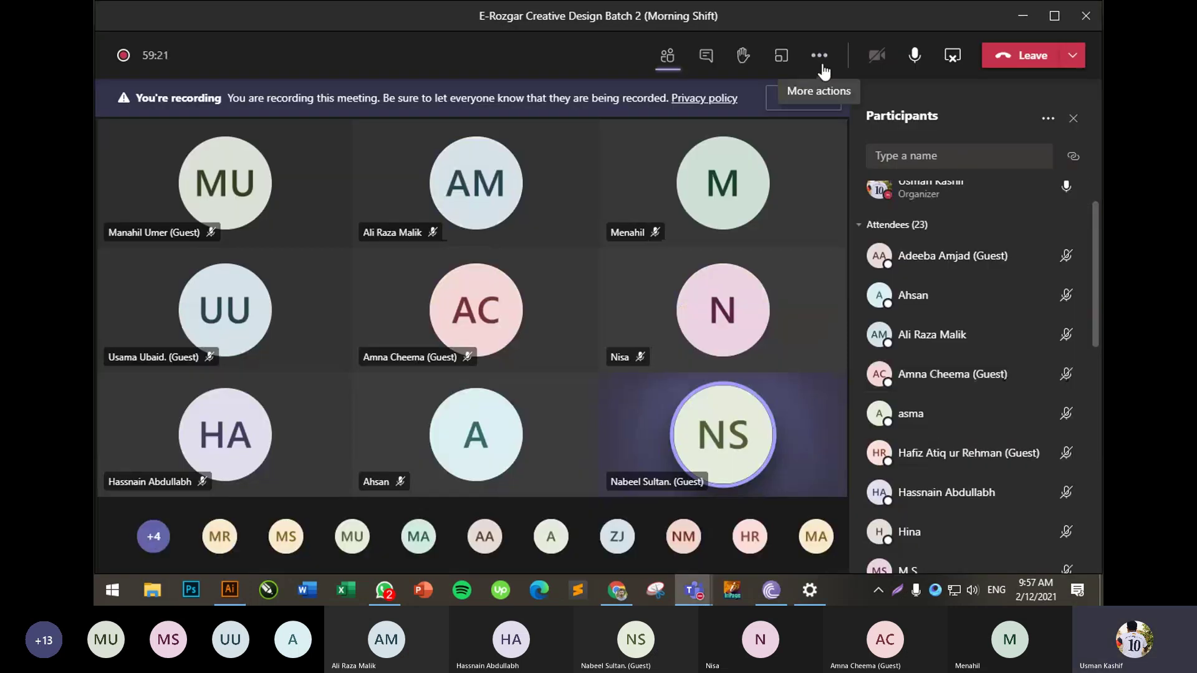